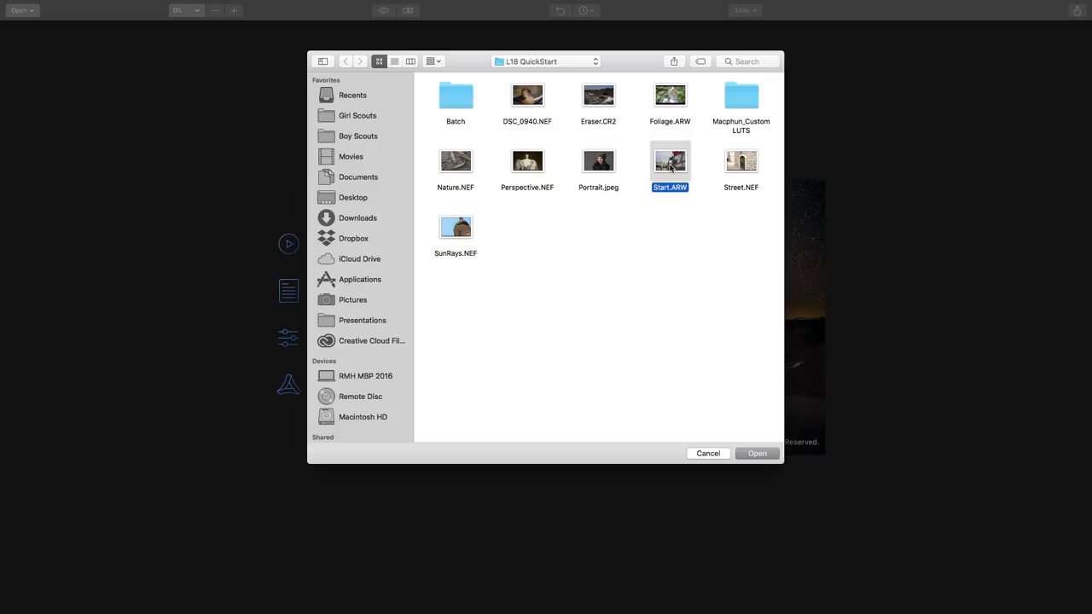
# - Open Start.ARW from the L18 QuickStart folder and hide the presets strip
pyautogui.doubleClick(670, 168)
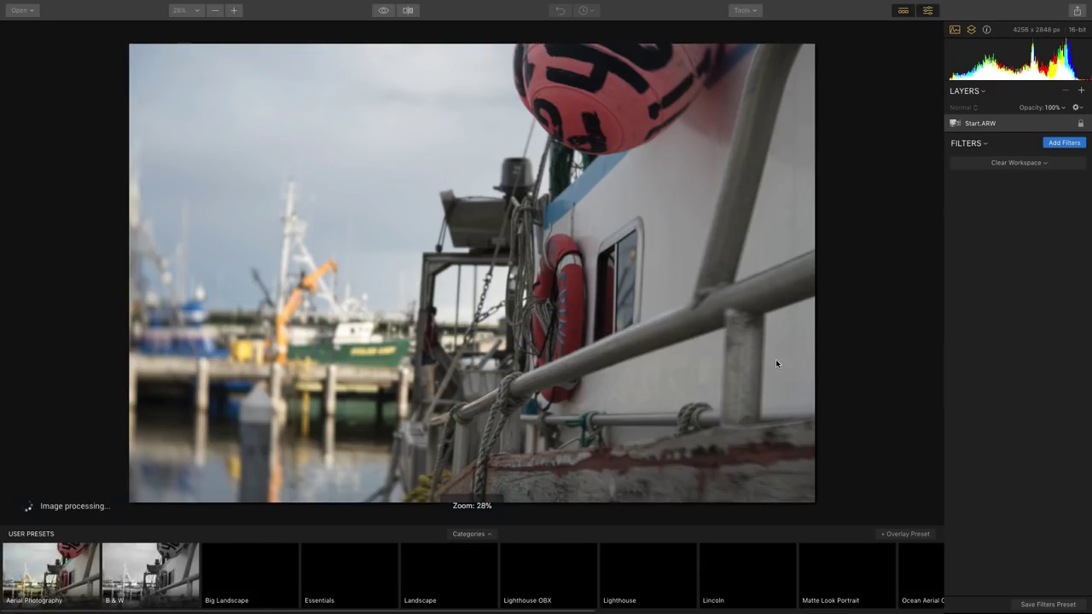
pyautogui.click(904, 11)
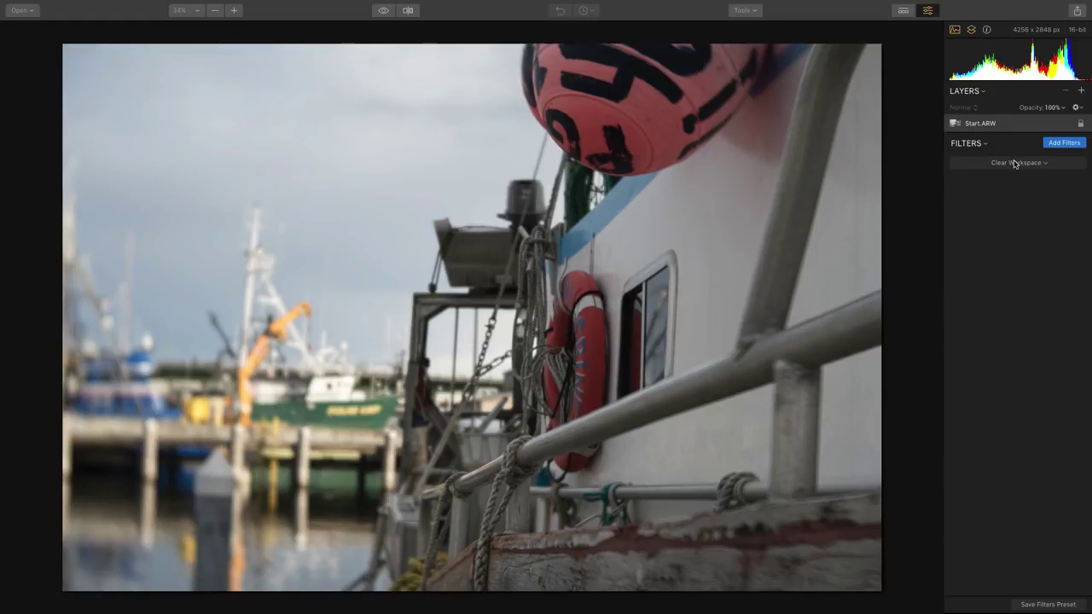
# - Load the Essentials - 2018 filter workspace and close the filters catalog
pyautogui.click(1057, 145)
pyautogui.moveTo(918, 142)
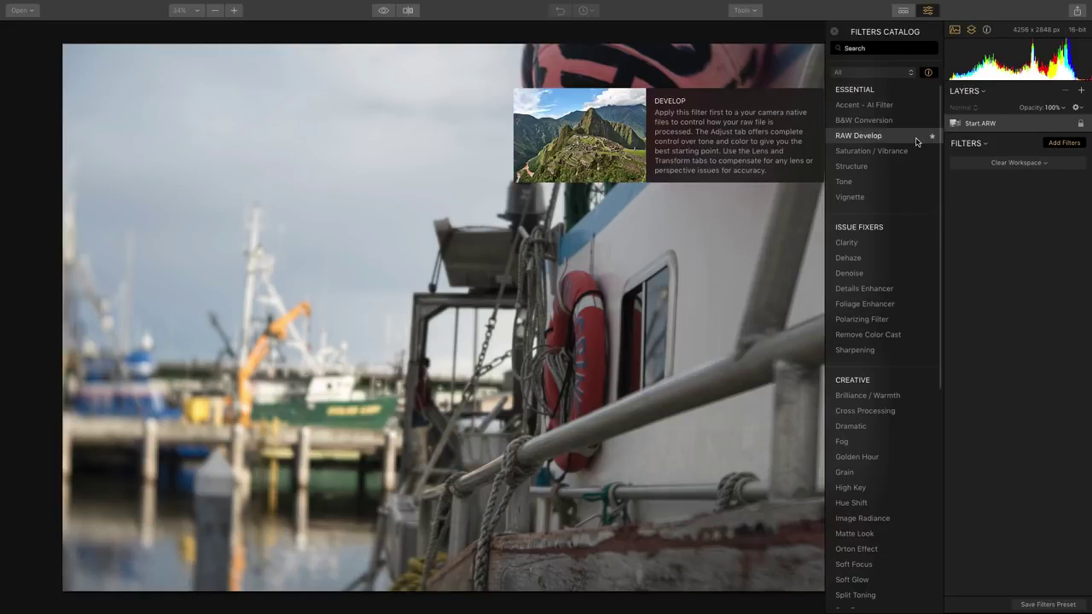
pyautogui.click(1016, 163)
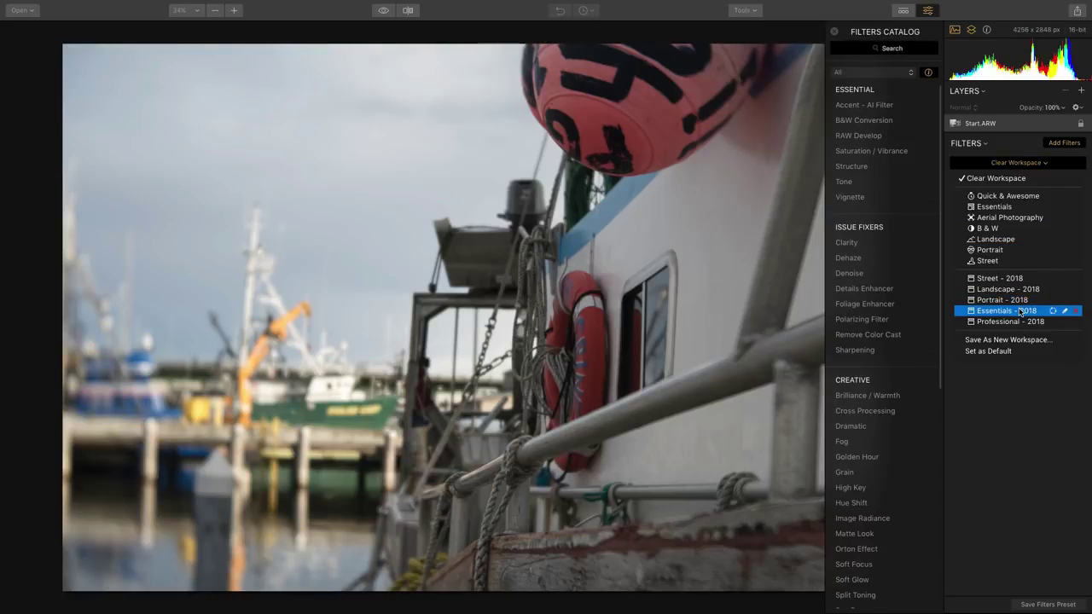
pyautogui.click(1021, 312)
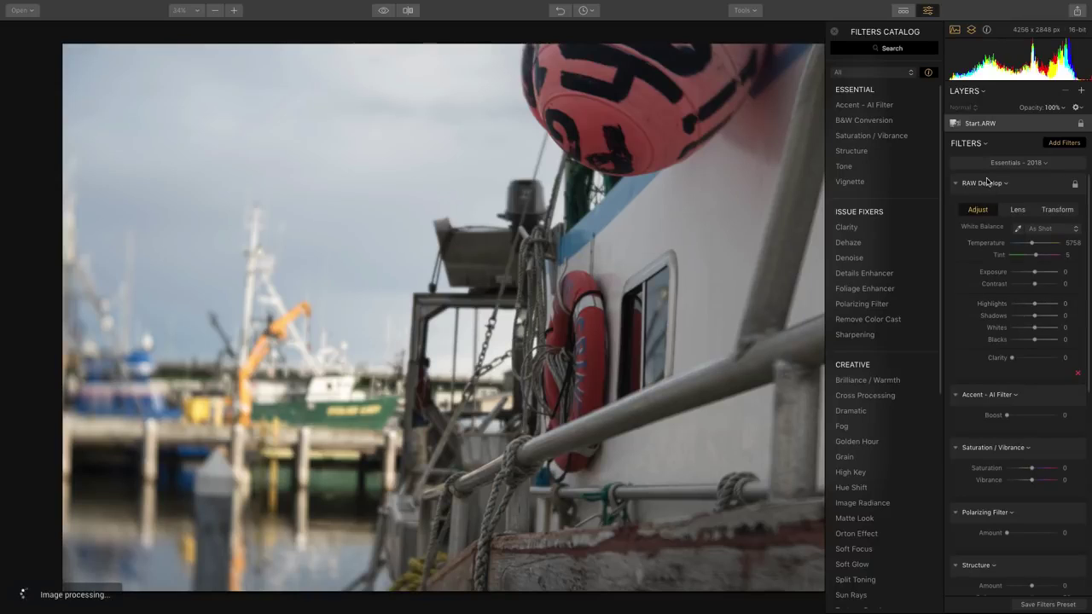
pyautogui.click(834, 32)
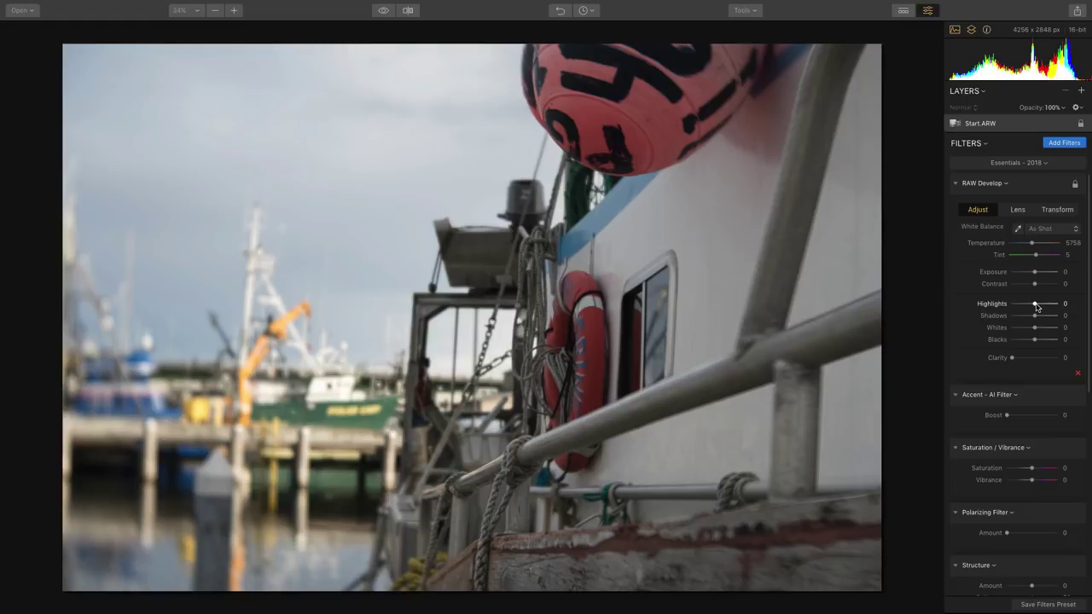
# - Set RAW Develop to Highlights -100, Shadows 100, Whites 27, Blacks -30, Clarity 34 and Contrast 20
pyautogui.moveTo(1037, 304); pyautogui.dragTo(1070, 316)
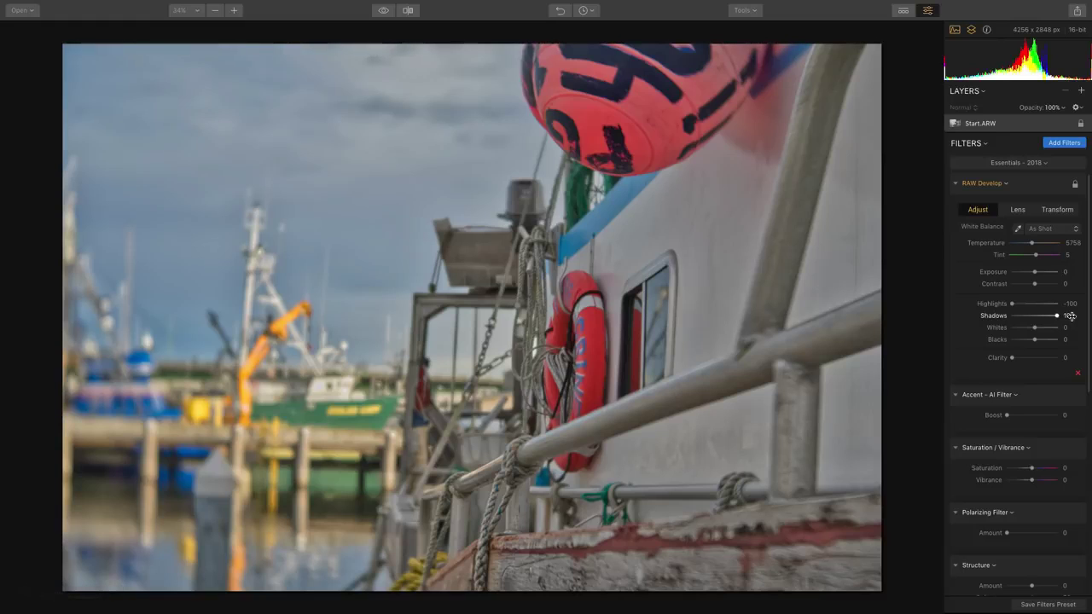
pyautogui.moveTo(1063, 330); pyautogui.dragTo(1026, 359)
pyautogui.click(1032, 359)
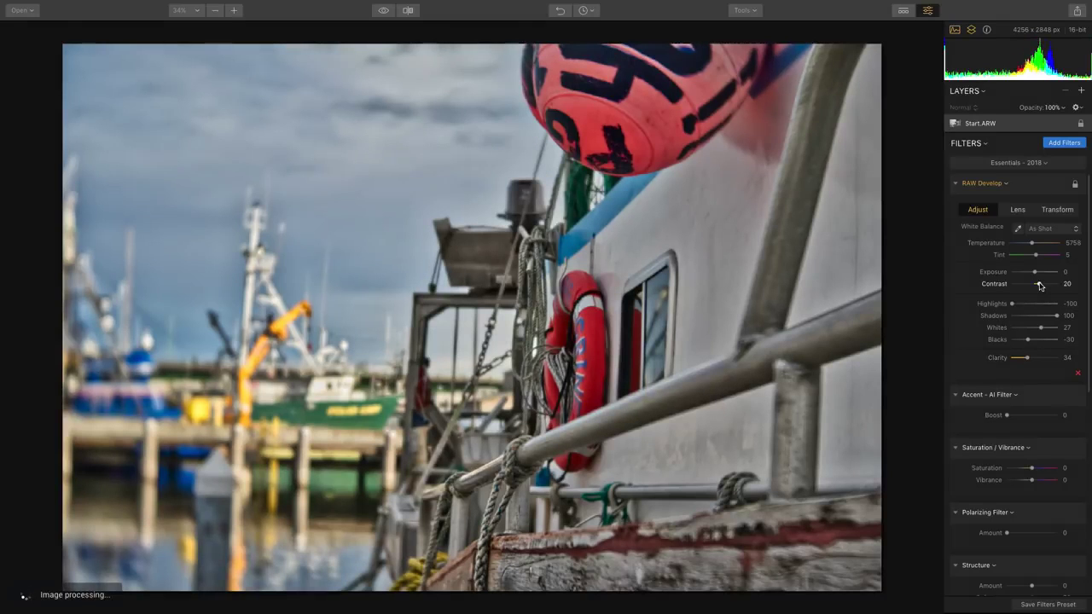
# - Set the Accent - AI Filter's Boost to 45 and the Vibrance to 15
pyautogui.moveTo(1024, 416); pyautogui.dragTo(1029, 418)
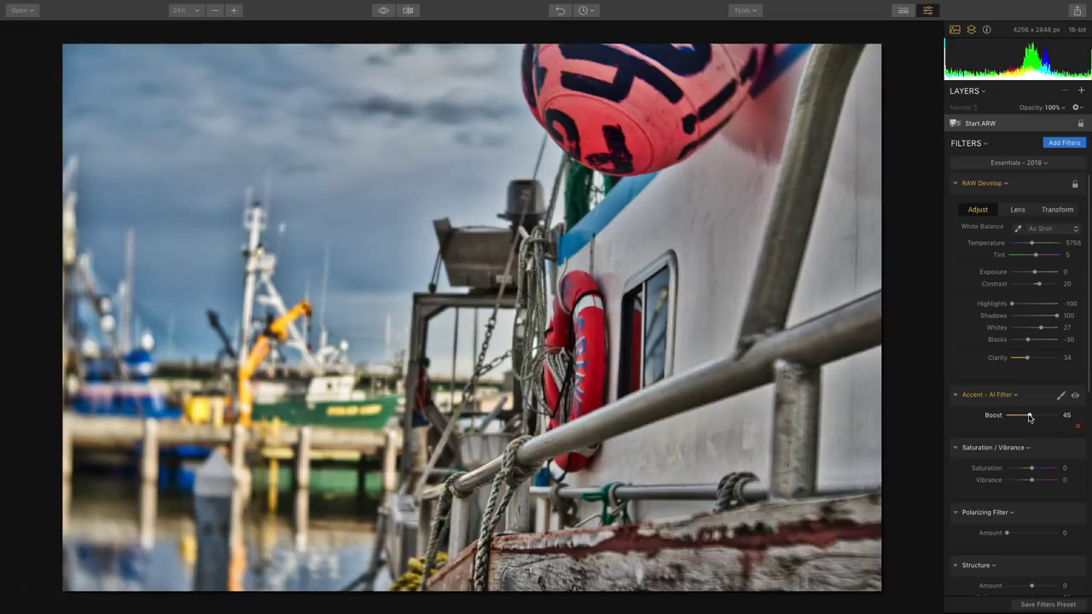
pyautogui.scroll(-3, 1031, 417)
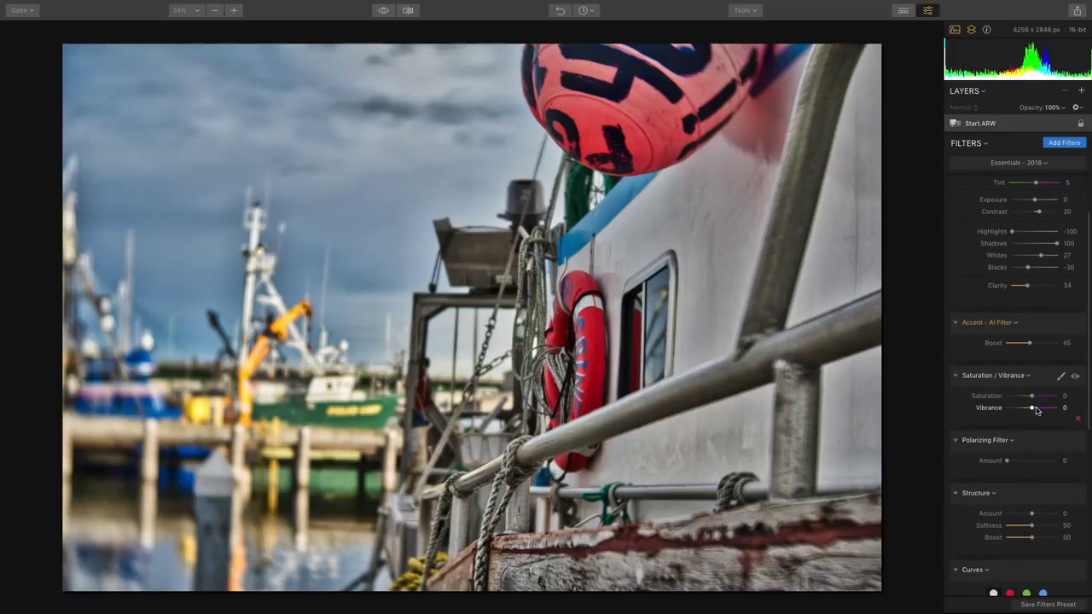
pyautogui.moveTo(1037, 411); pyautogui.dragTo(1040, 411)
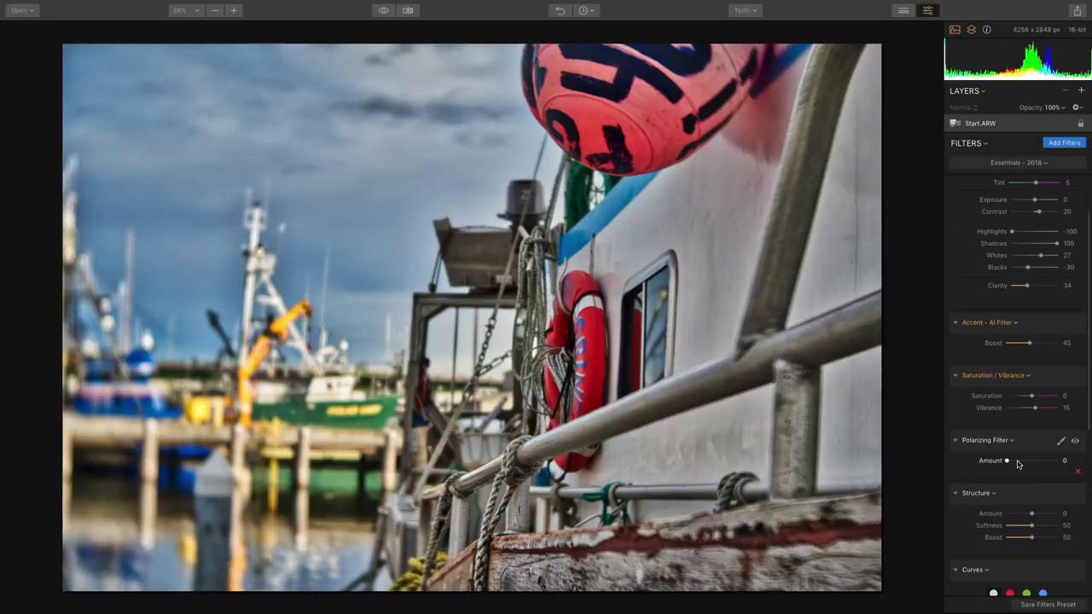
# - Set the Polarizing Filter's Amount to 33 and the Structure filter's Amount to 25
pyautogui.moveTo(1017, 464)
pyautogui.mouseDown()
pyautogui.moveTo(1008, 465)
pyautogui.moveTo(1024, 467)
pyautogui.mouseUp()
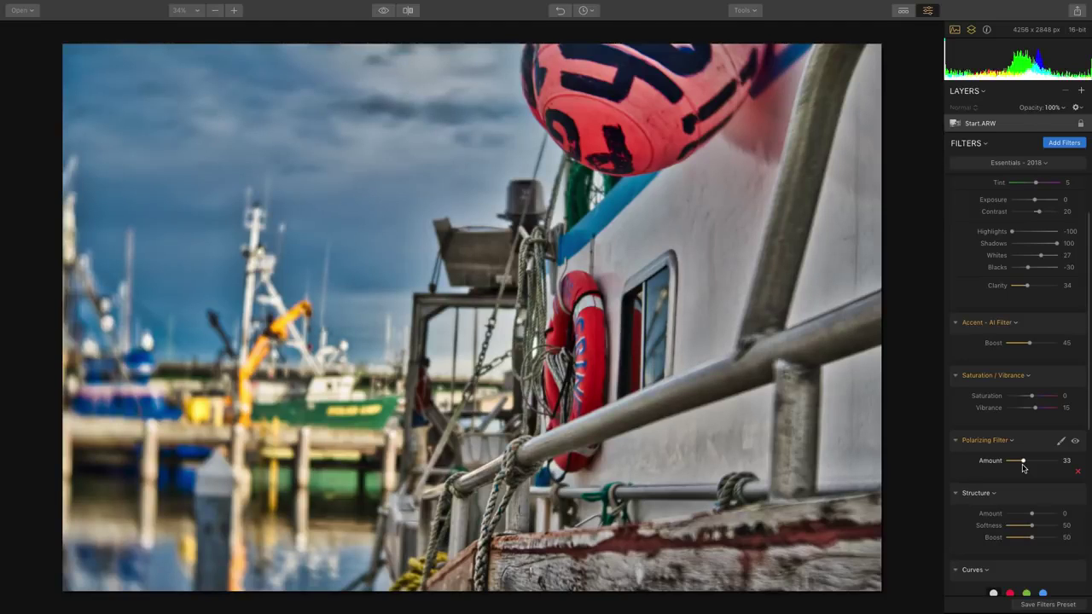
pyautogui.scroll(-3, 1027, 452)
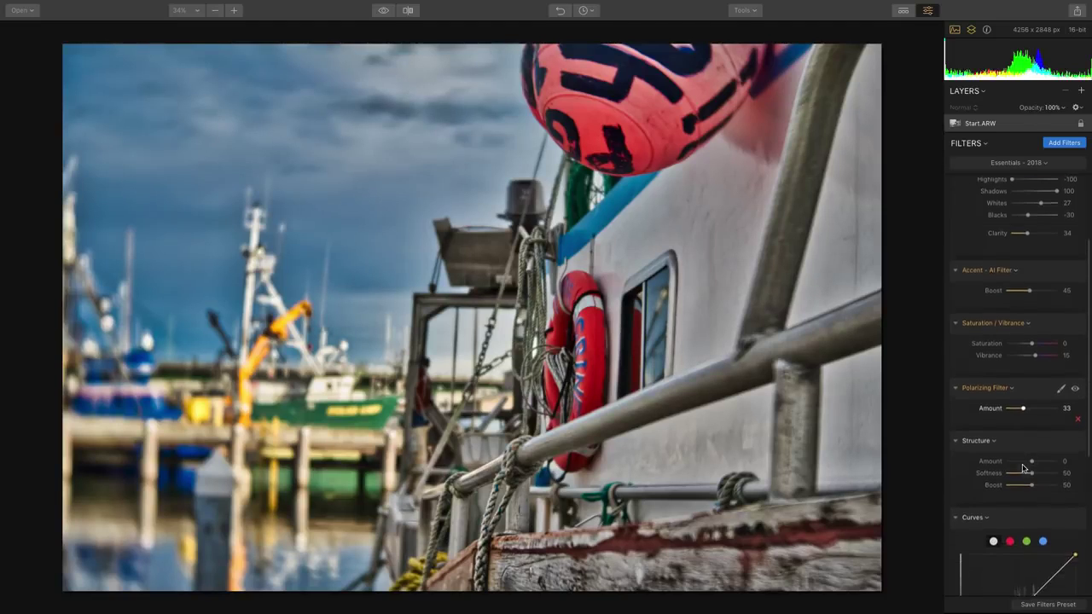
pyautogui.moveTo(1035, 399); pyautogui.dragTo(1046, 402)
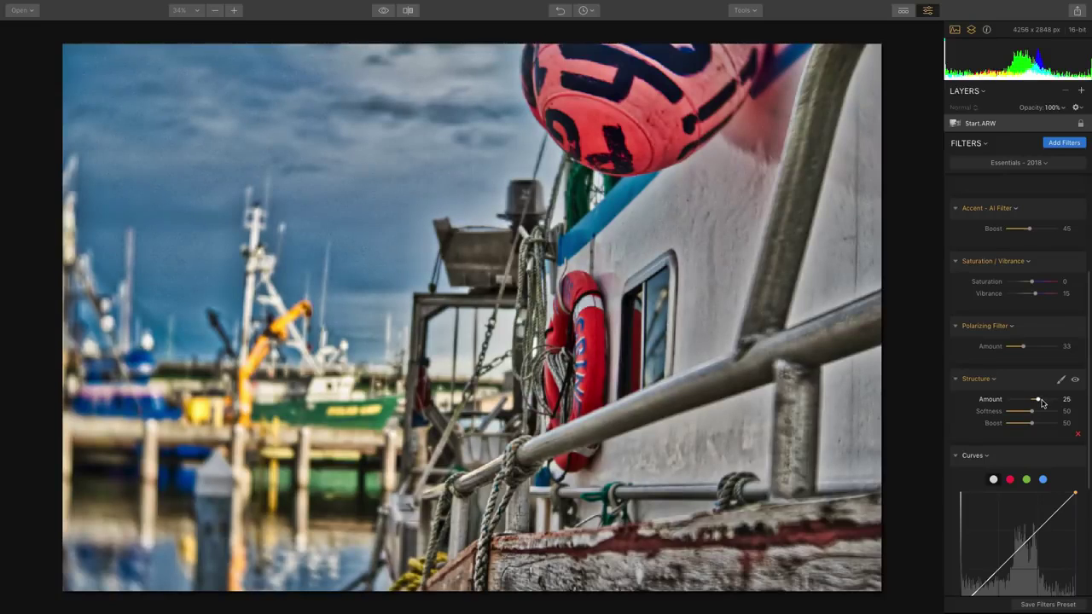
# - Darken the photo's edges by setting the Vignette filter's Amount to -46
pyautogui.scroll(-5, 1042, 402)
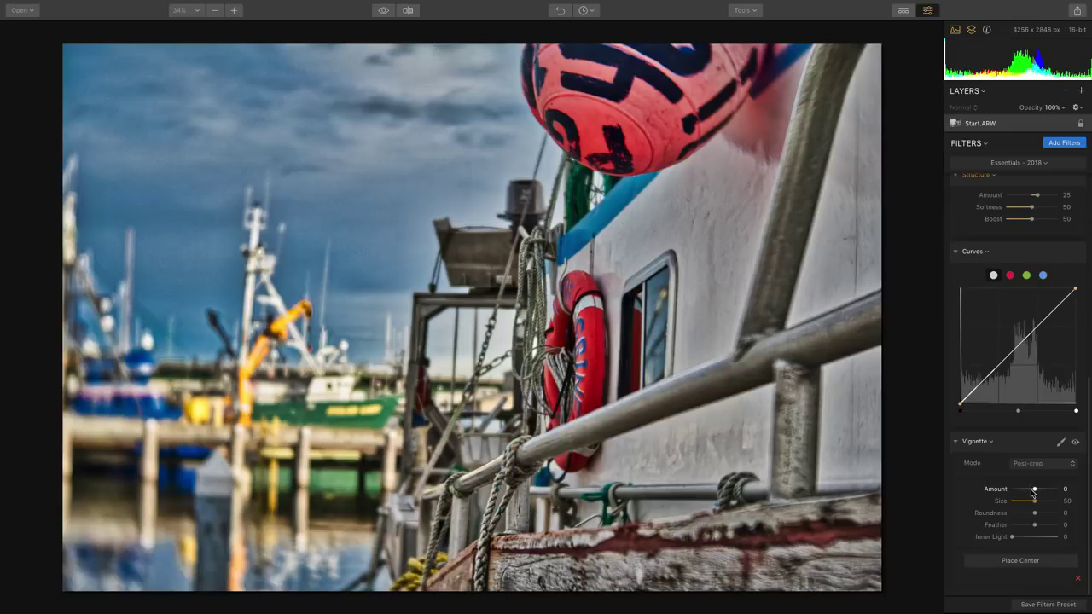
pyautogui.moveTo(1032, 492); pyautogui.dragTo(1023, 493)
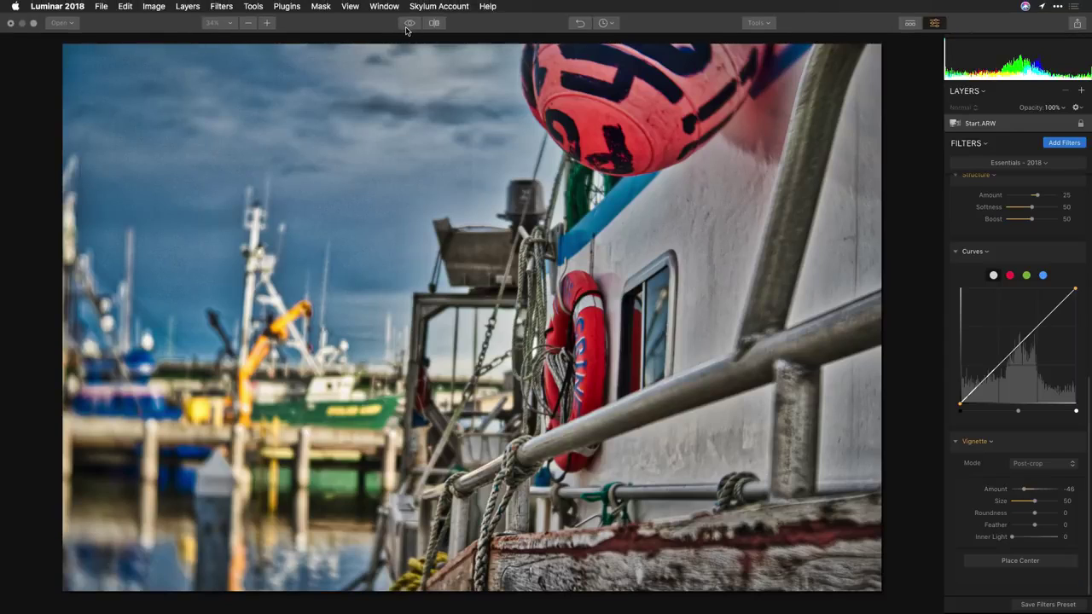
# - Compare the edited boat photo with the original using the quick before view
pyautogui.click(409, 24)
pyautogui.click(407, 28)
pyautogui.click(409, 25)
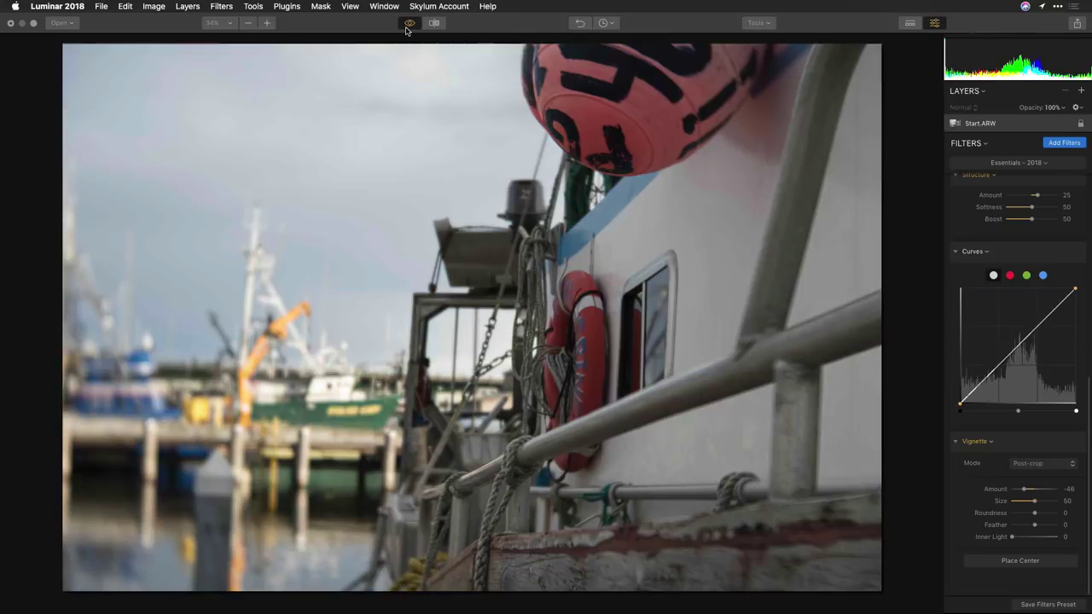
pyautogui.click(407, 28)
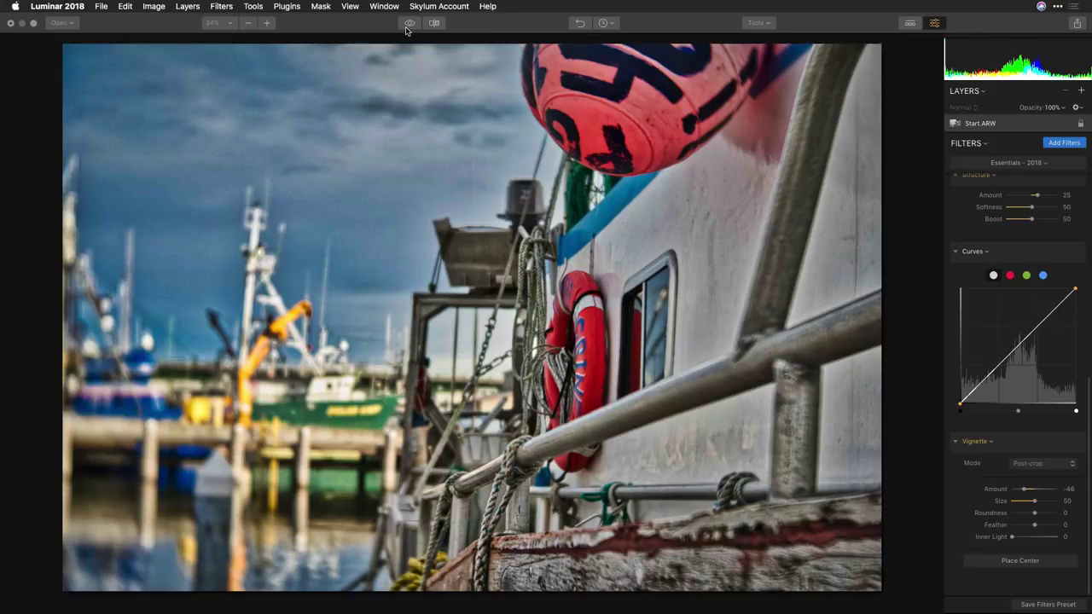
# - Open Portrait.jpeg from the L18 QuickStart folder and load the Portrait - 2018 filter workspace
pyautogui.press('super+o')
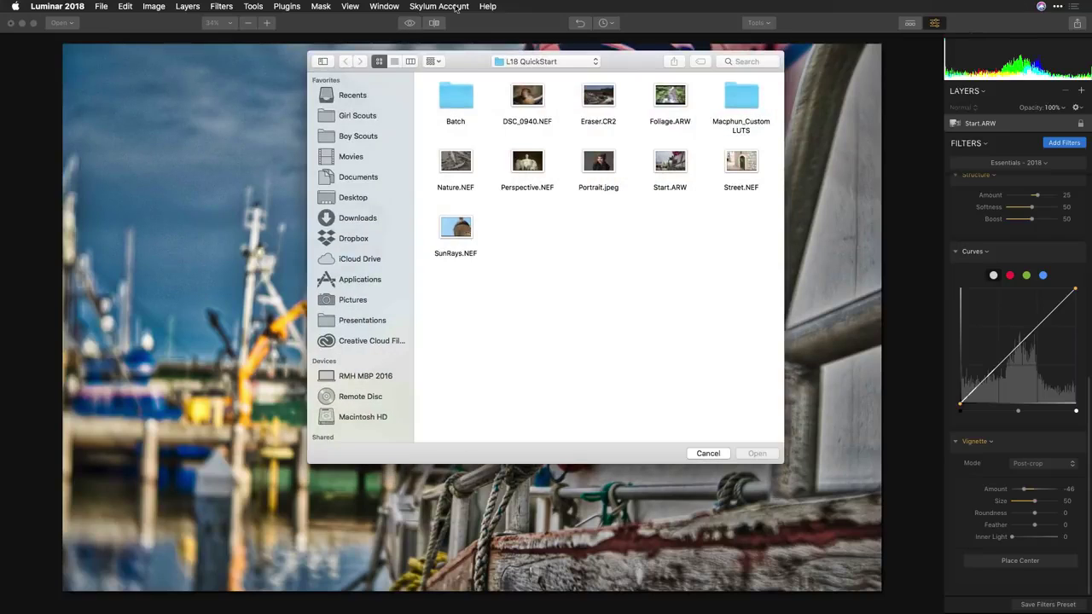
pyautogui.click(608, 163)
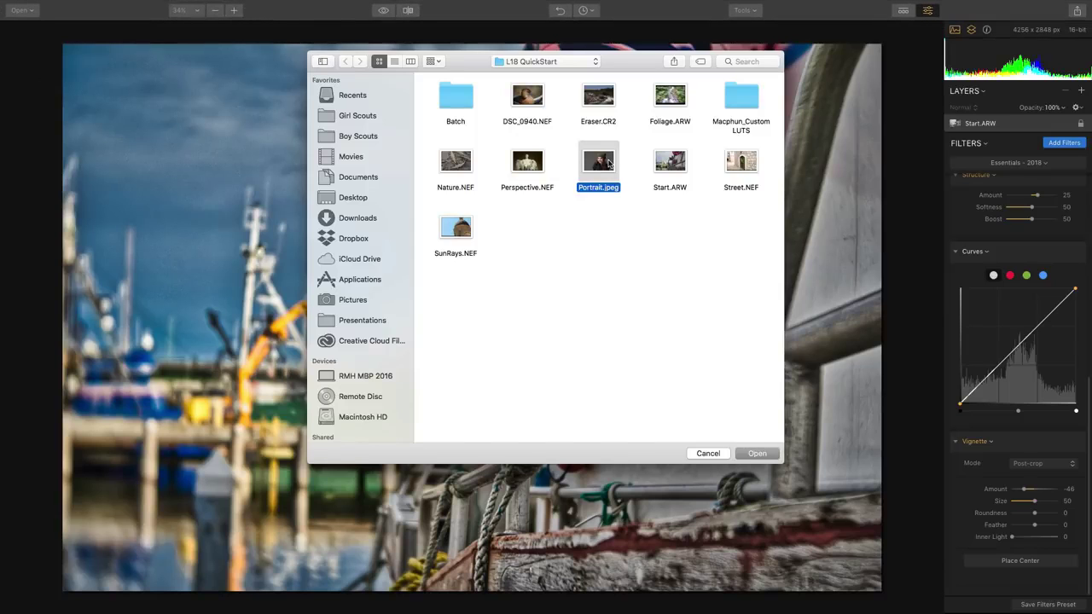
pyautogui.doubleClick(609, 162)
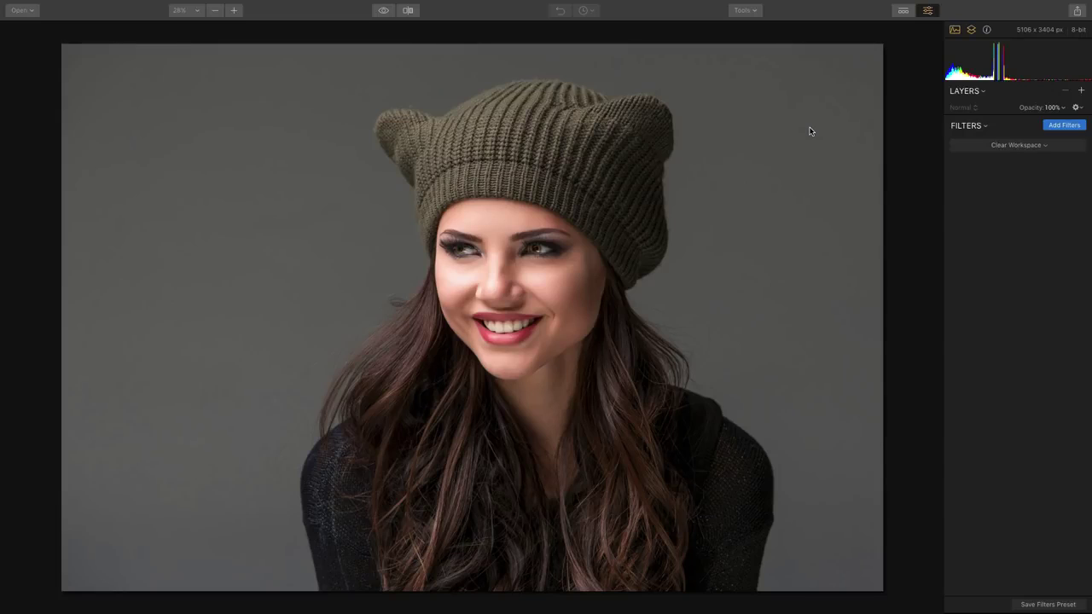
pyautogui.click(1033, 146)
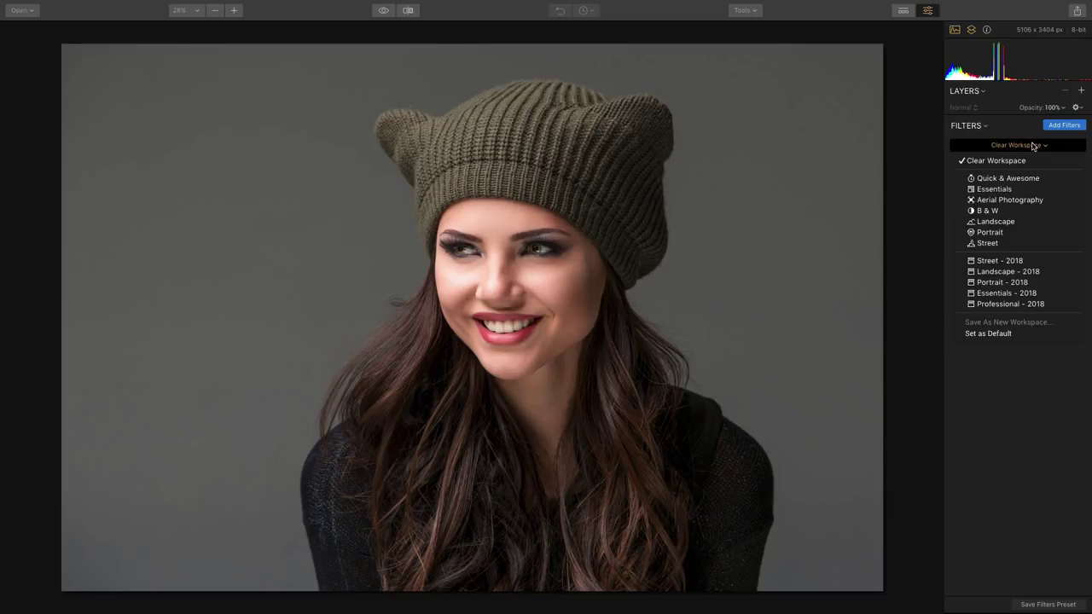
pyautogui.click(1030, 283)
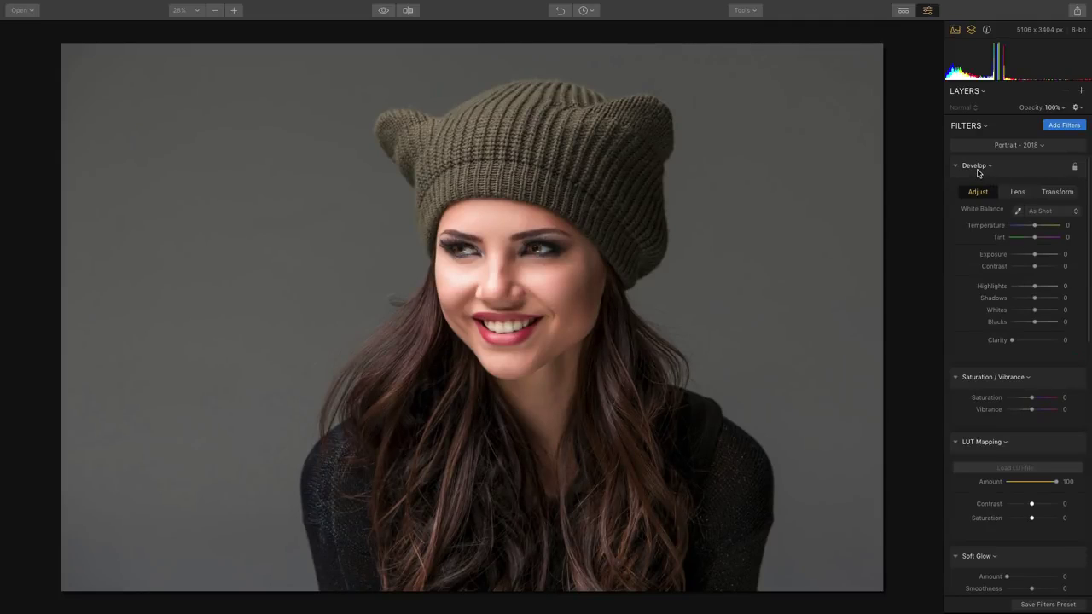
# - Set the Develop filter to Clarity 43, Shadows 43 and Highlights -41
pyautogui.moveTo(1012, 341); pyautogui.dragTo(1030, 343)
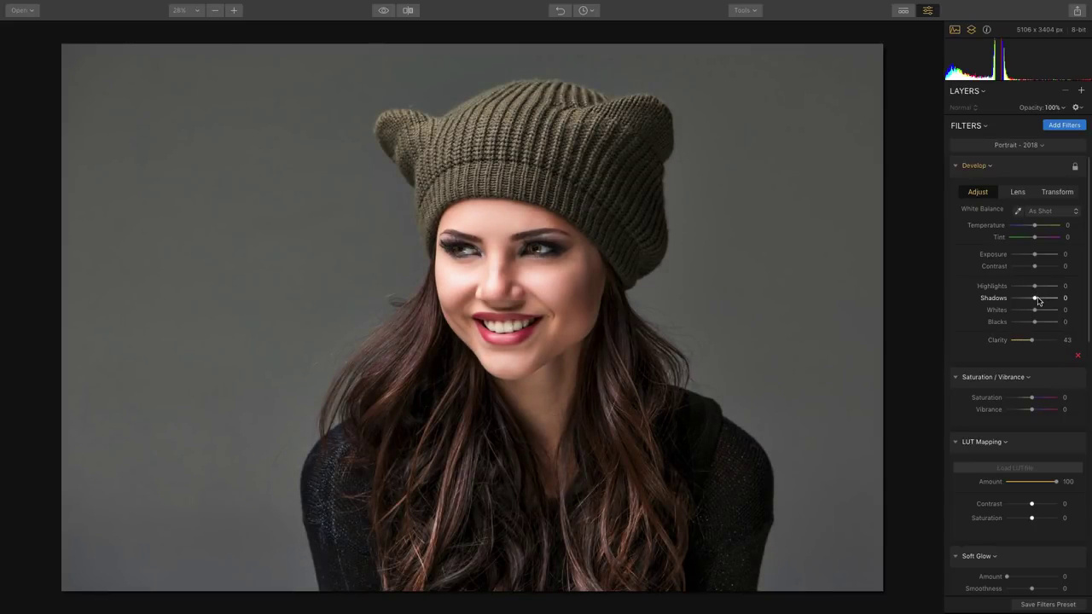
pyautogui.moveTo(1039, 301)
pyautogui.mouseDown()
pyautogui.moveTo(1050, 301)
pyautogui.moveTo(1025, 288)
pyautogui.mouseUp()
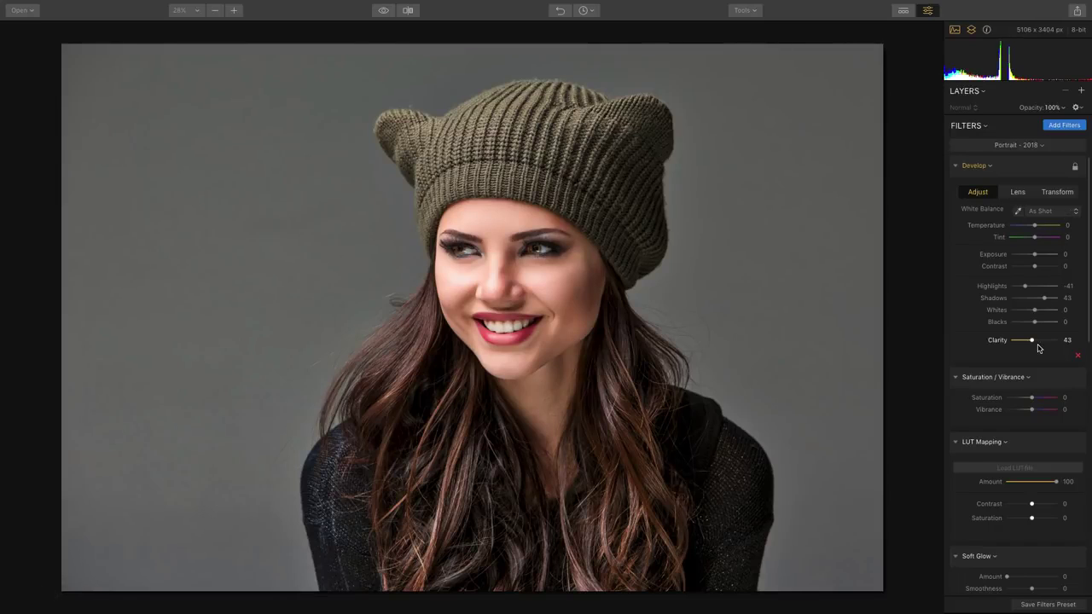
# - Load the Kodack chrome 2.cube LUT from the Bonus LUTS folder into the LUT Mapping filter
pyautogui.scroll(-3, 1038, 347)
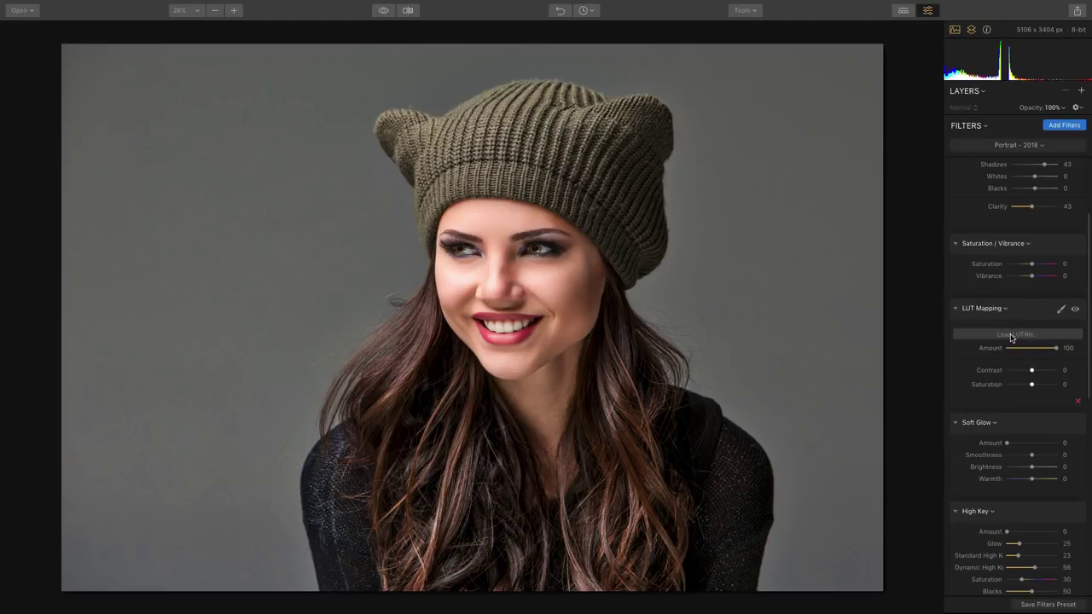
pyautogui.click(1011, 338)
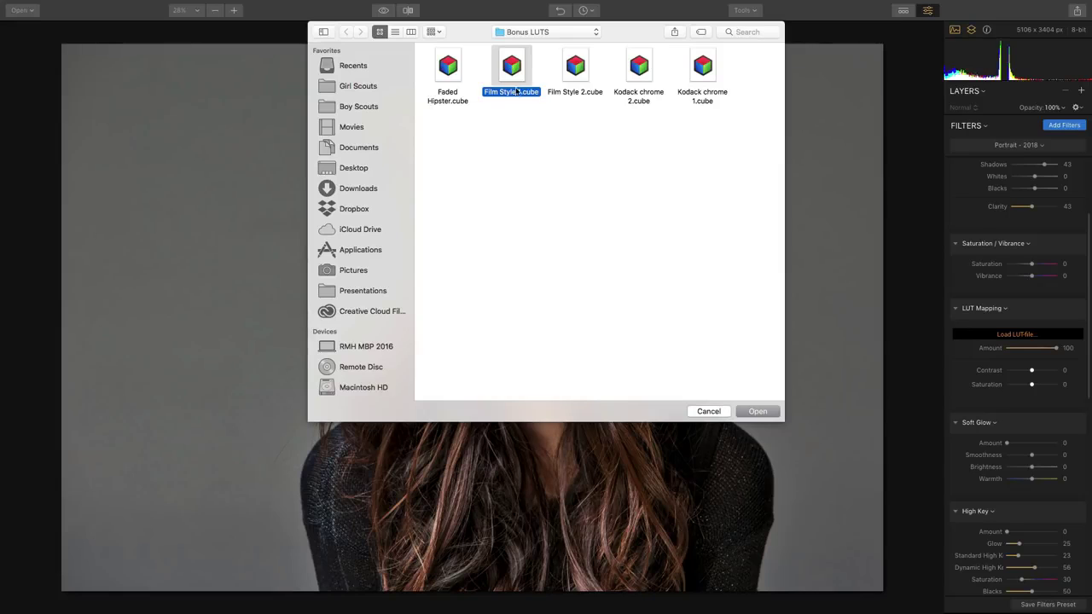
pyautogui.click(640, 68)
pyautogui.click(756, 411)
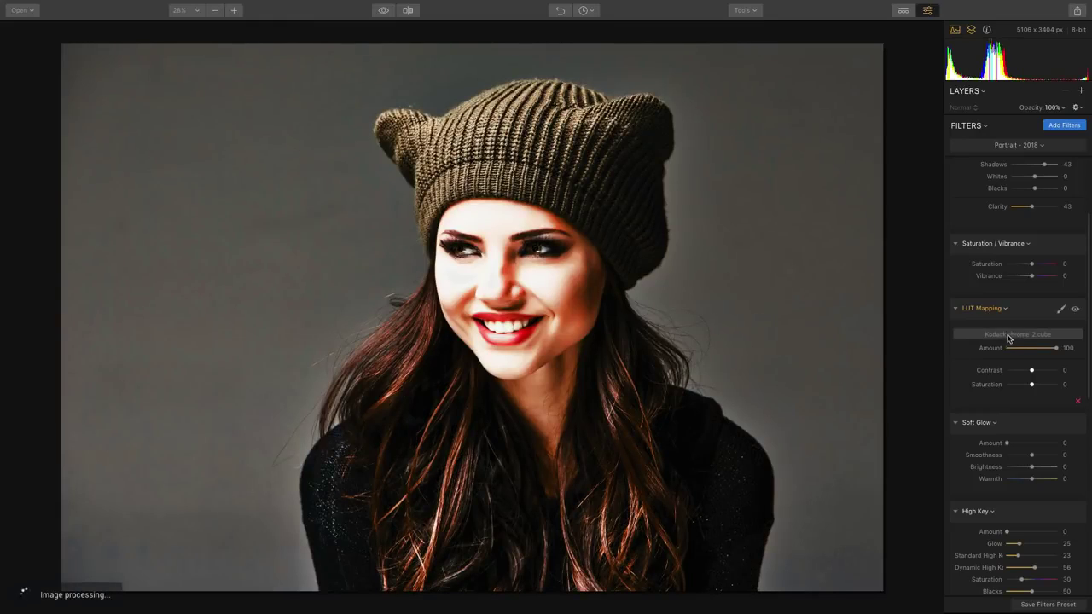
# - Load Film Style 1.cube as the LUT Mapping file and compare the portrait with the filter off and on
pyautogui.click(1009, 336)
pyautogui.click(512, 68)
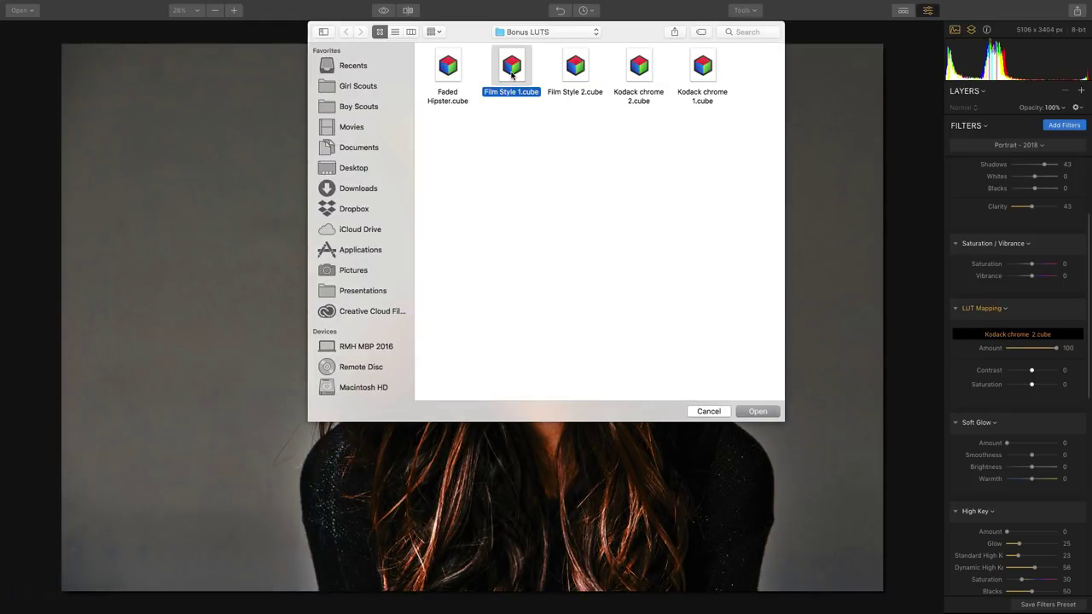
pyautogui.click(752, 412)
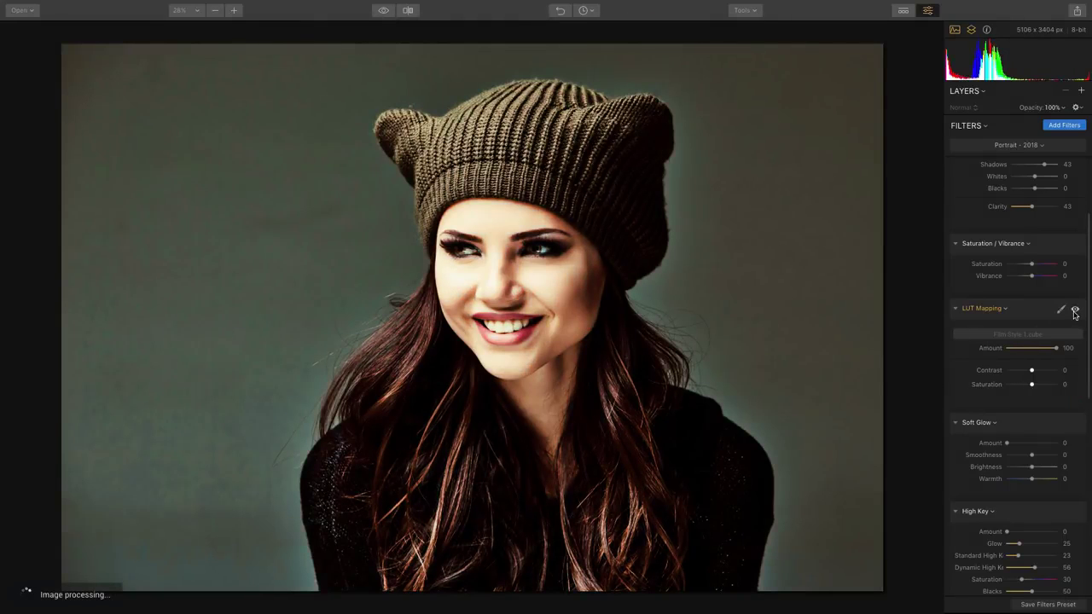
pyautogui.click(1074, 310)
pyautogui.click(1075, 310)
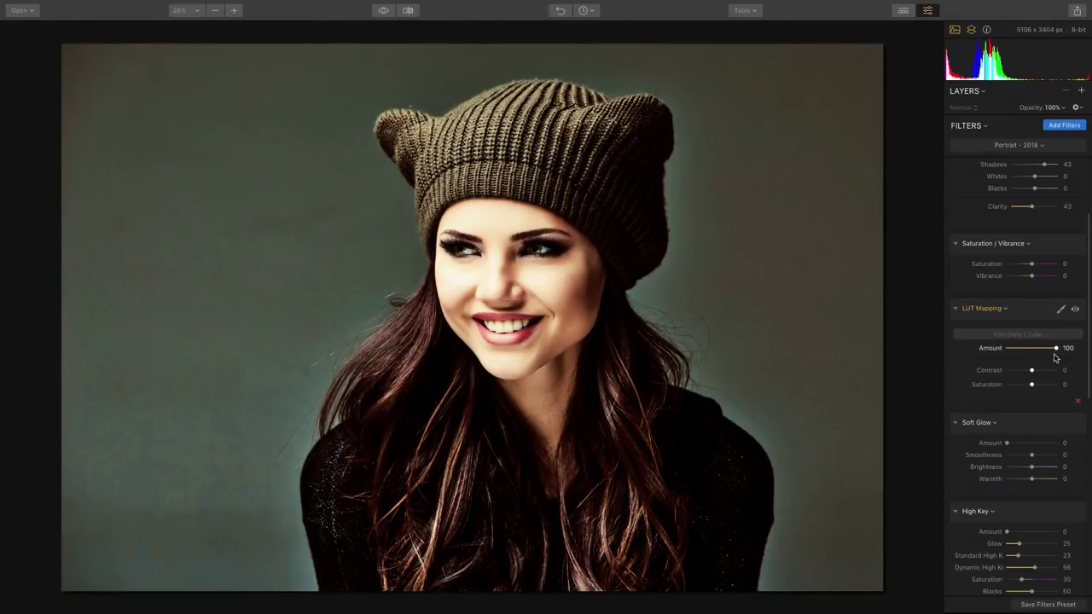
# - Set LUT Mapping to Amount 34, Contrast 16 and Saturation 28, and compare the portrait with and without the filter
pyautogui.moveTo(1056, 350); pyautogui.dragTo(1041, 367)
pyautogui.click(1075, 310)
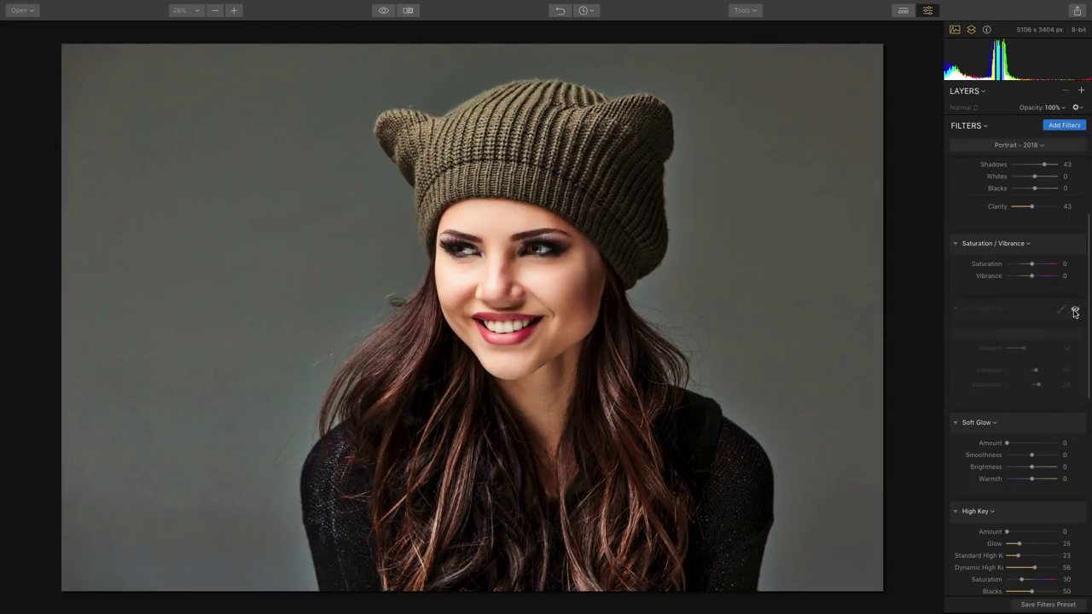
pyautogui.click(1075, 310)
pyautogui.click(1075, 311)
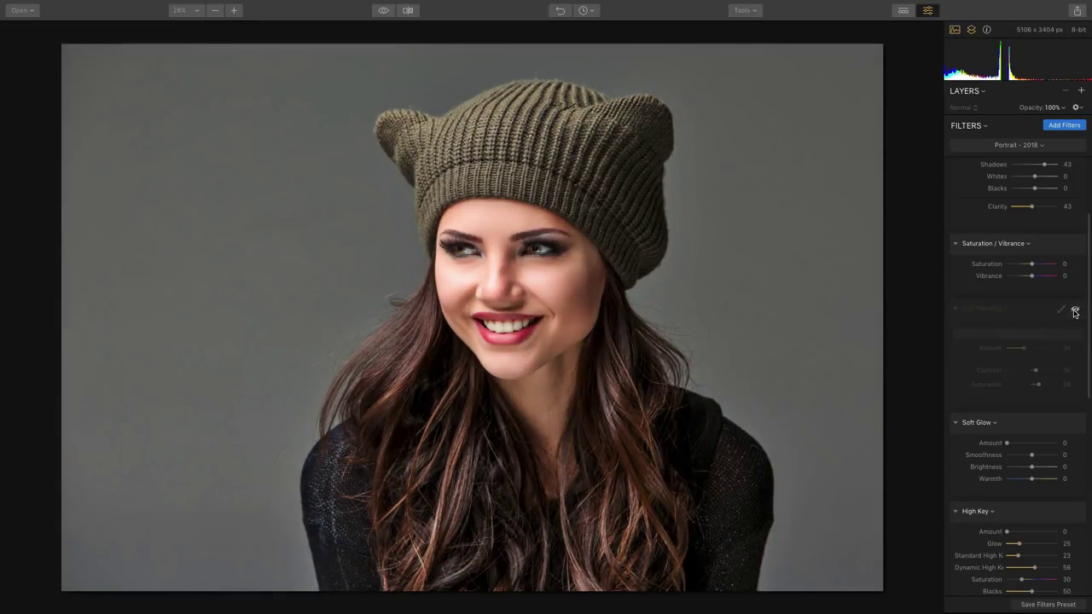
pyautogui.click(1075, 310)
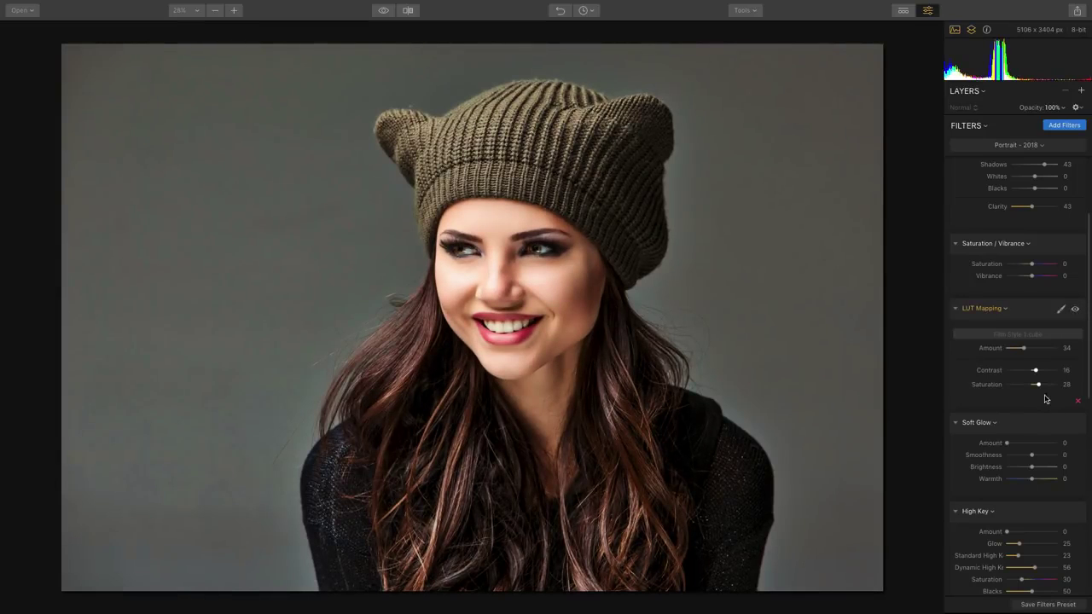
# - Set the Soft Glow filter's Amount to 12
pyautogui.moveTo(1008, 443); pyautogui.dragTo(1012, 444)
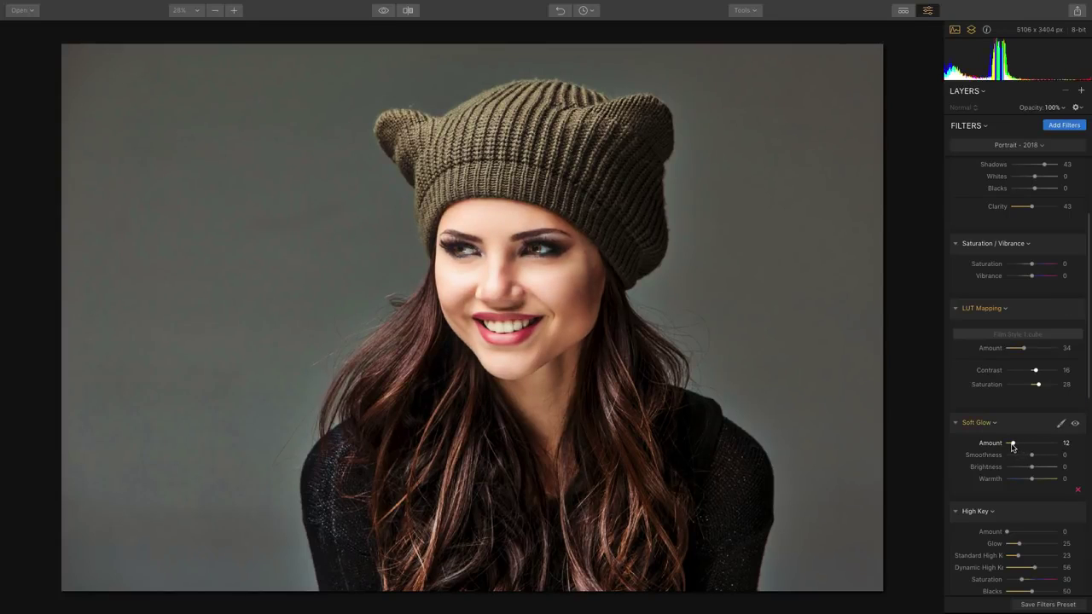
# - Try a strong negative Vignette Amount on the portrait, and reset both the High Key and Vignette Amounts to 0
pyautogui.scroll(-2, 1012, 445)
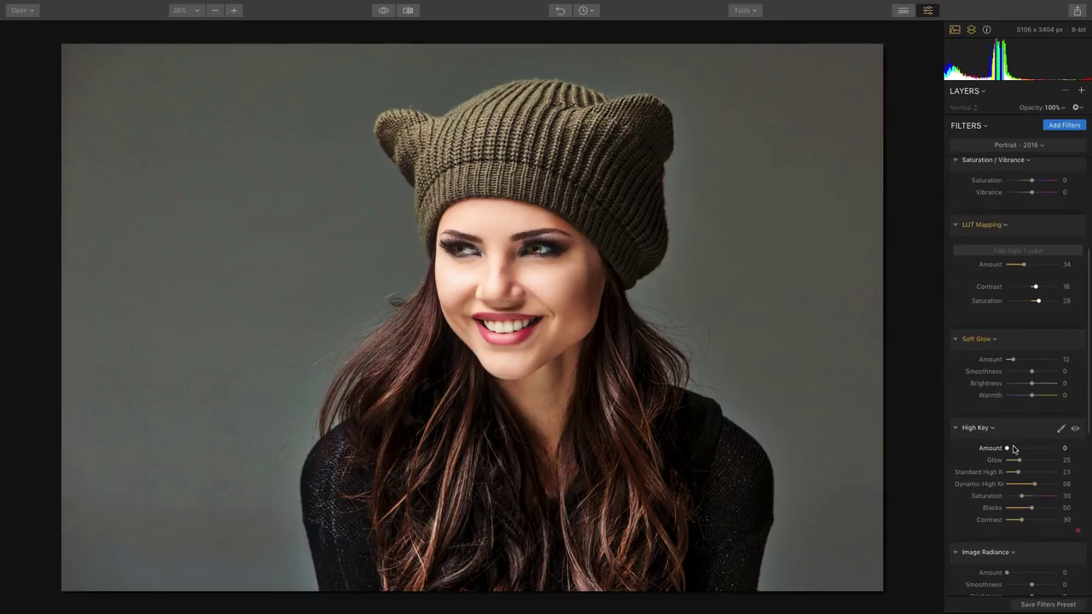
pyautogui.moveTo(1012, 449)
pyautogui.mouseDown()
pyautogui.moveTo(1028, 450)
pyautogui.moveTo(1003, 458)
pyautogui.mouseUp()
pyautogui.scroll(-3, 998, 458)
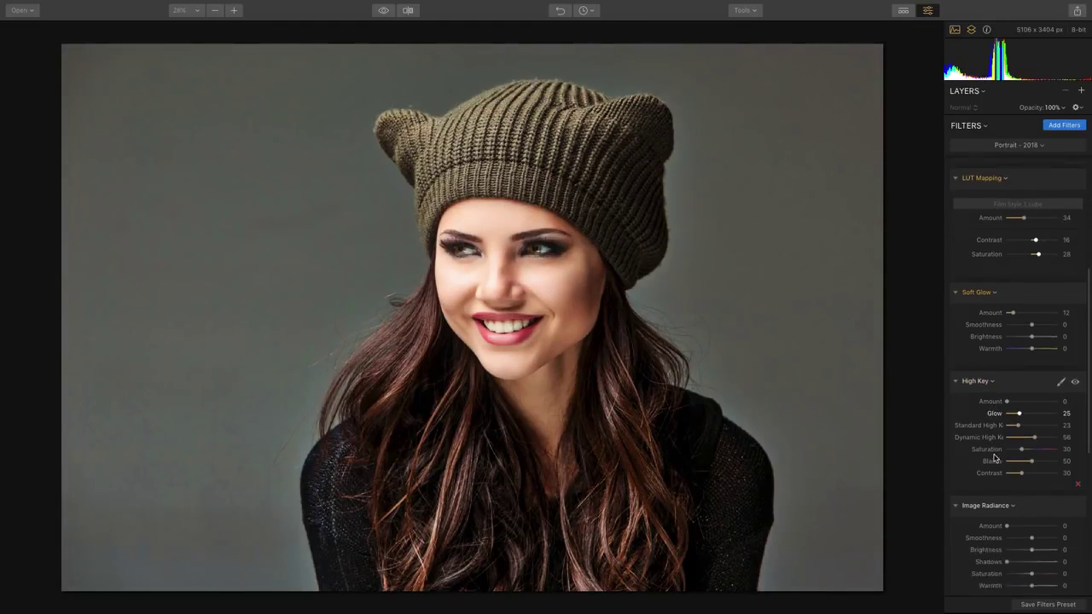
pyautogui.scroll(-4, 994, 458)
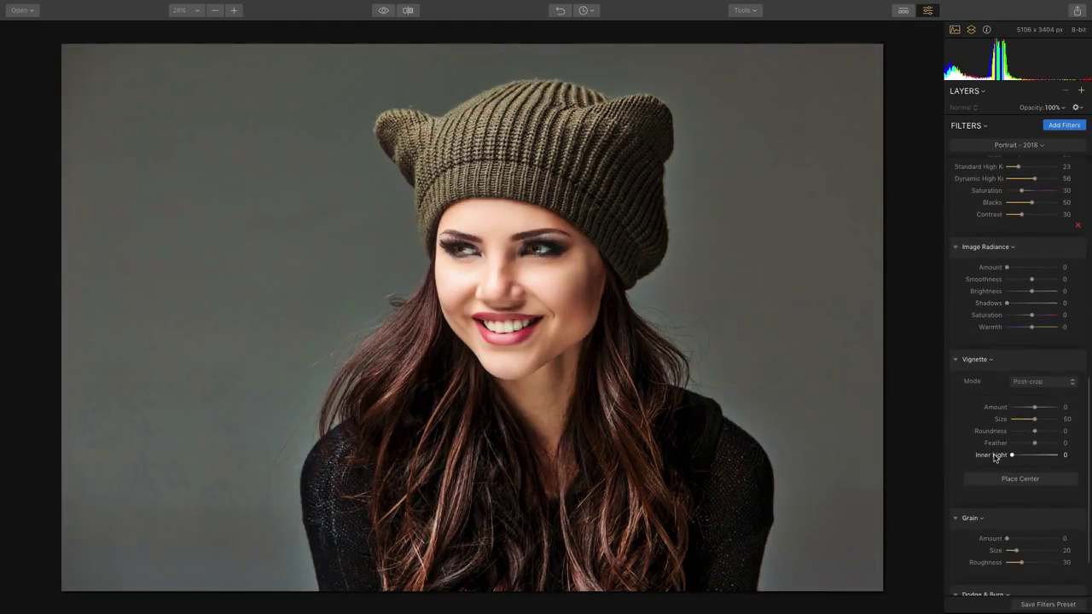
pyautogui.scroll(-1, 995, 458)
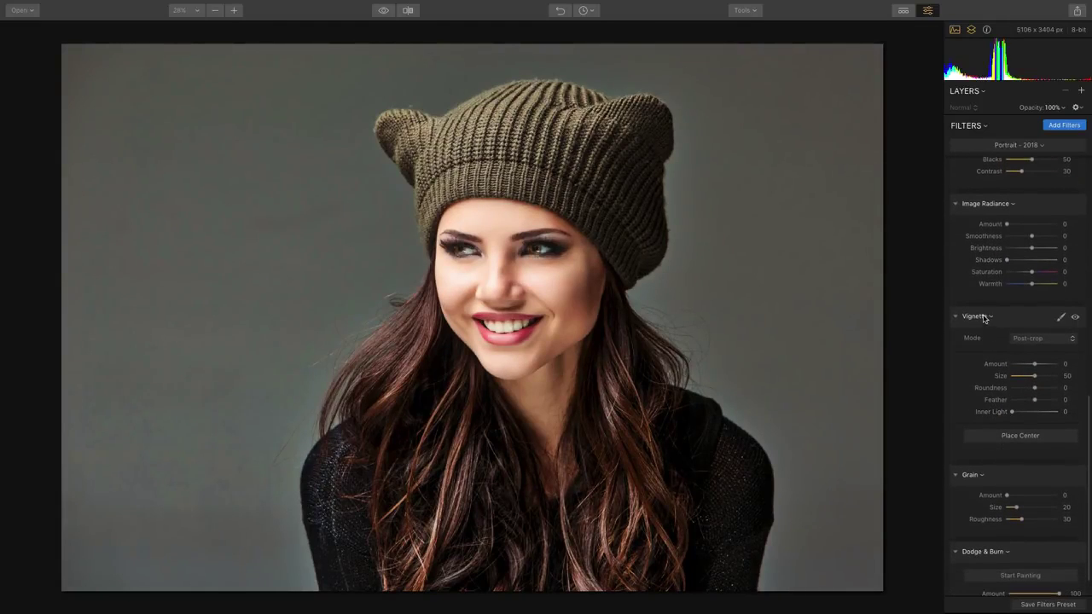
pyautogui.moveTo(1035, 364); pyautogui.dragTo(1013, 368)
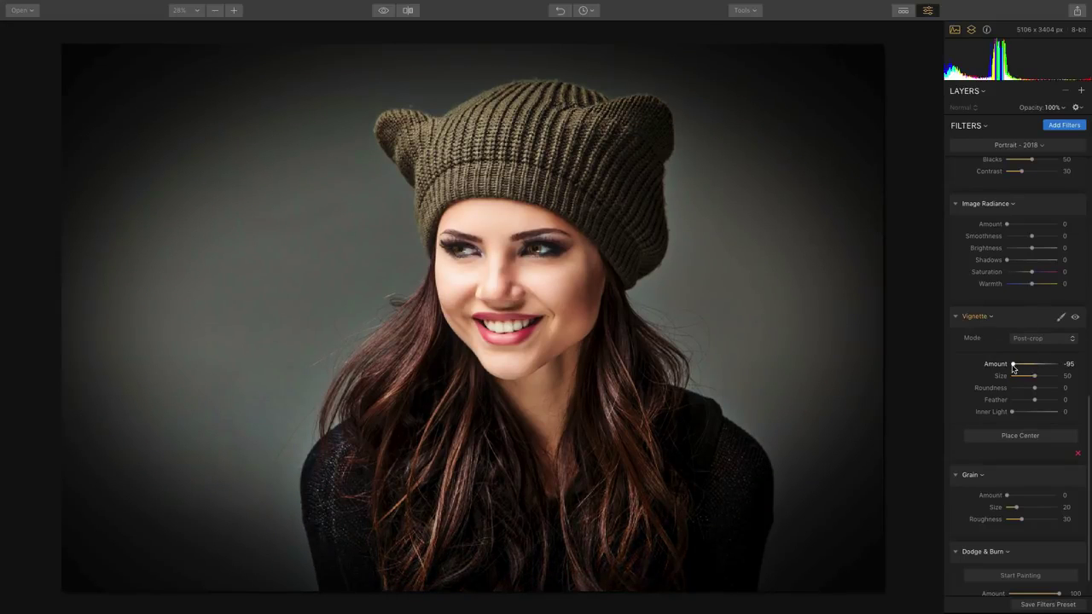
pyautogui.doubleClick(1013, 366)
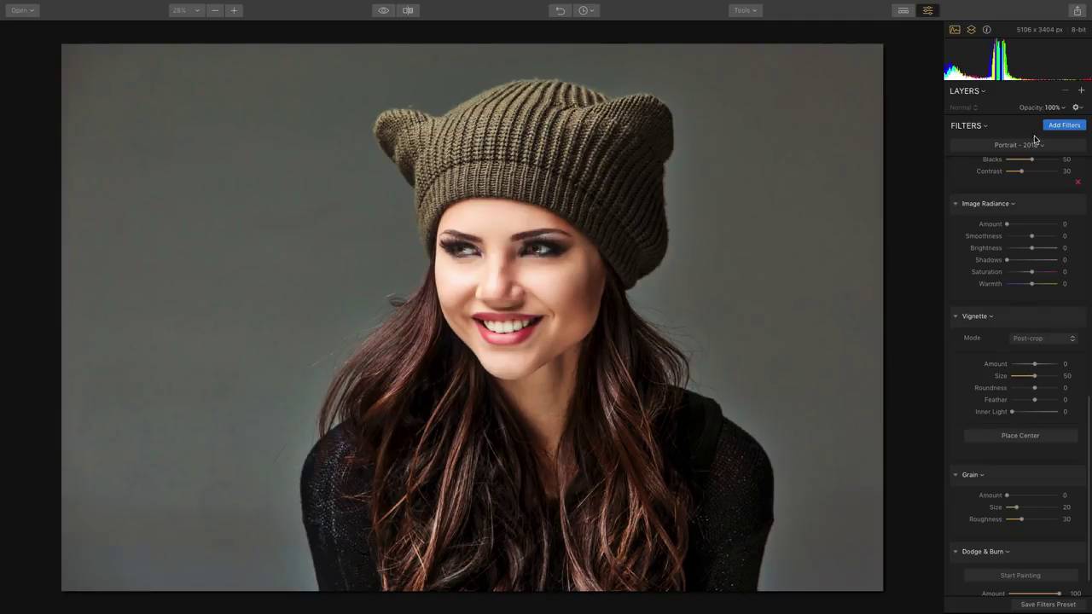
# - Add a new adjustment layer with the Exposure filter above the portrait and set Exposure to -2.38
pyautogui.click(1082, 93)
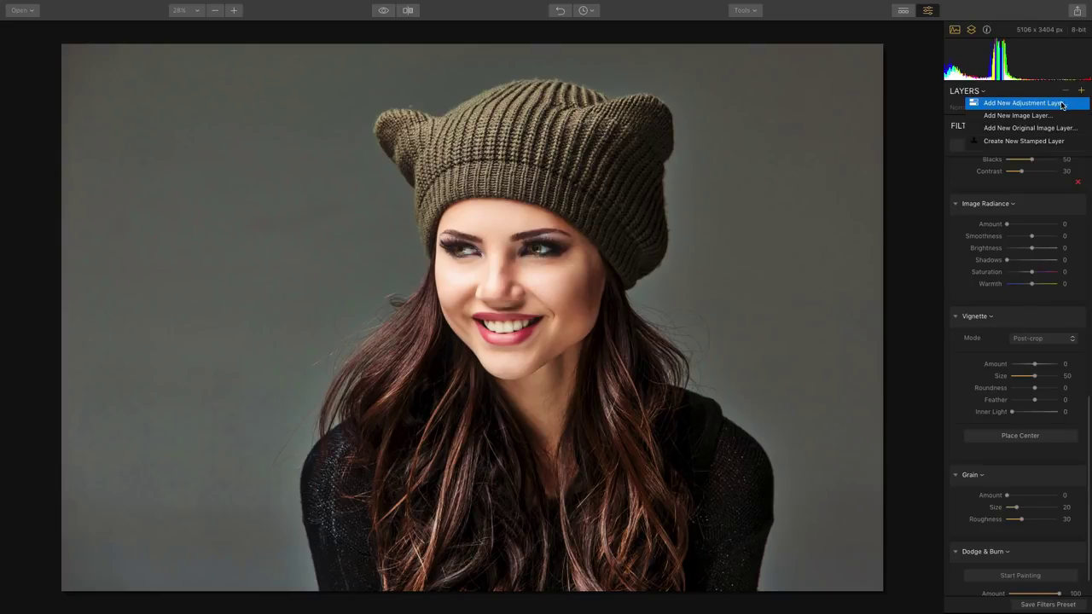
pyautogui.click(1062, 104)
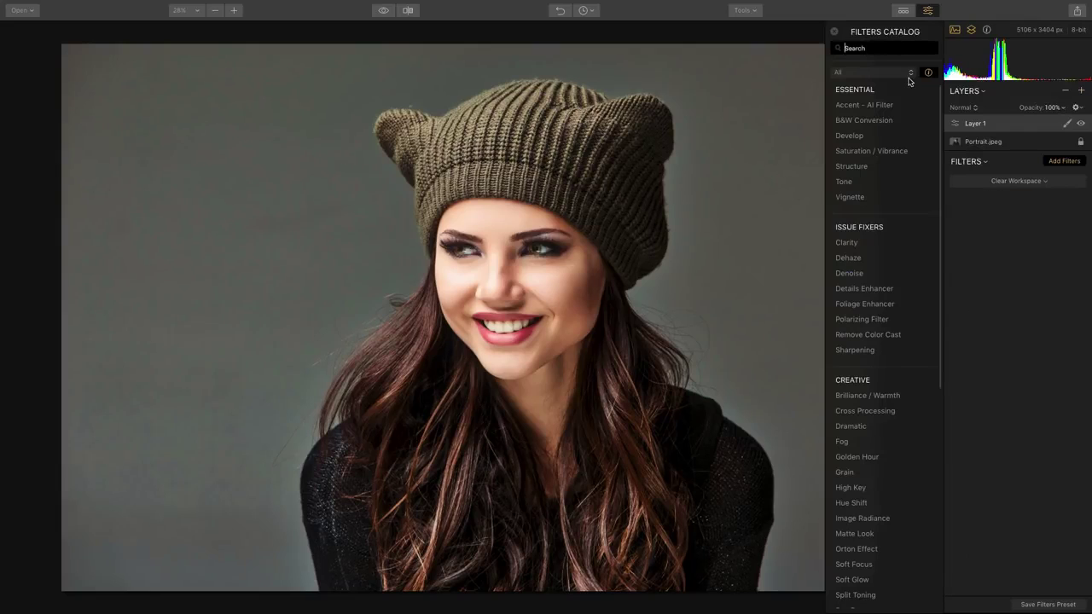
pyautogui.write('expos')
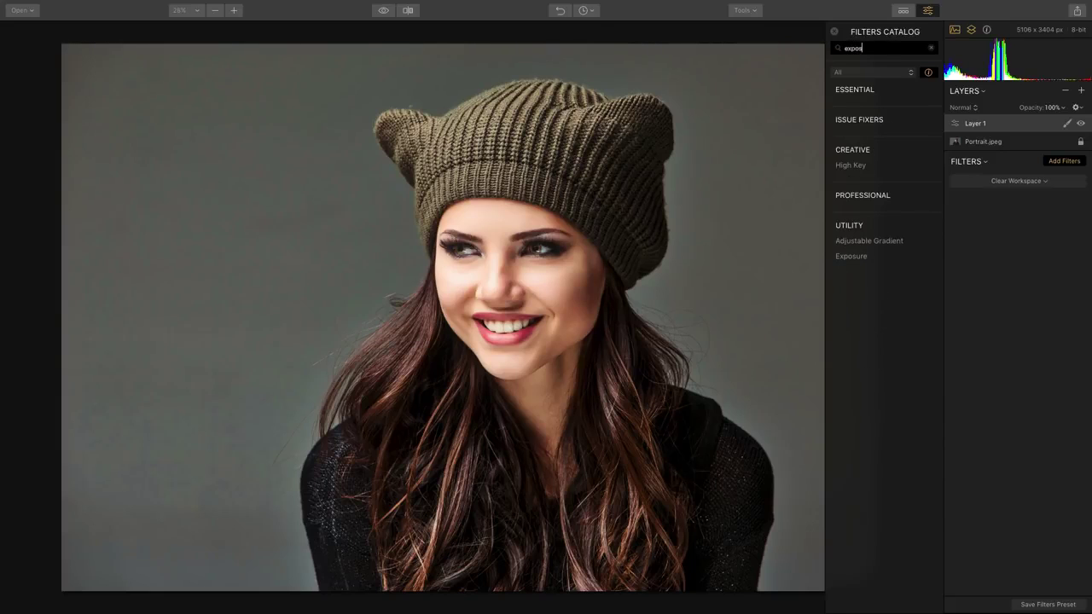
pyautogui.moveTo(894, 162)
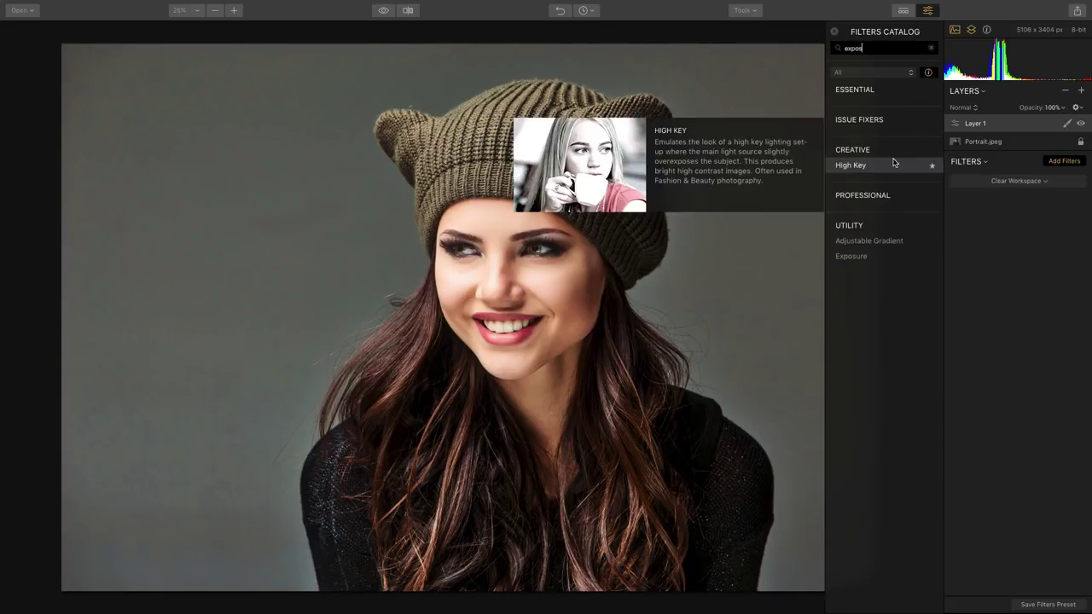
pyautogui.click(860, 256)
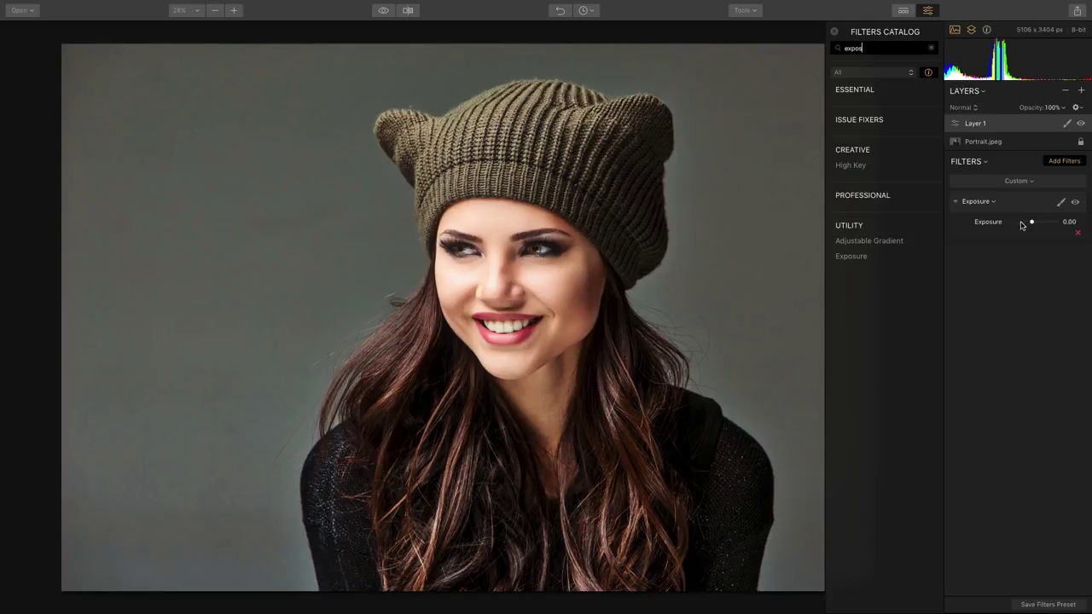
pyautogui.moveTo(1021, 222); pyautogui.dragTo(1022, 222)
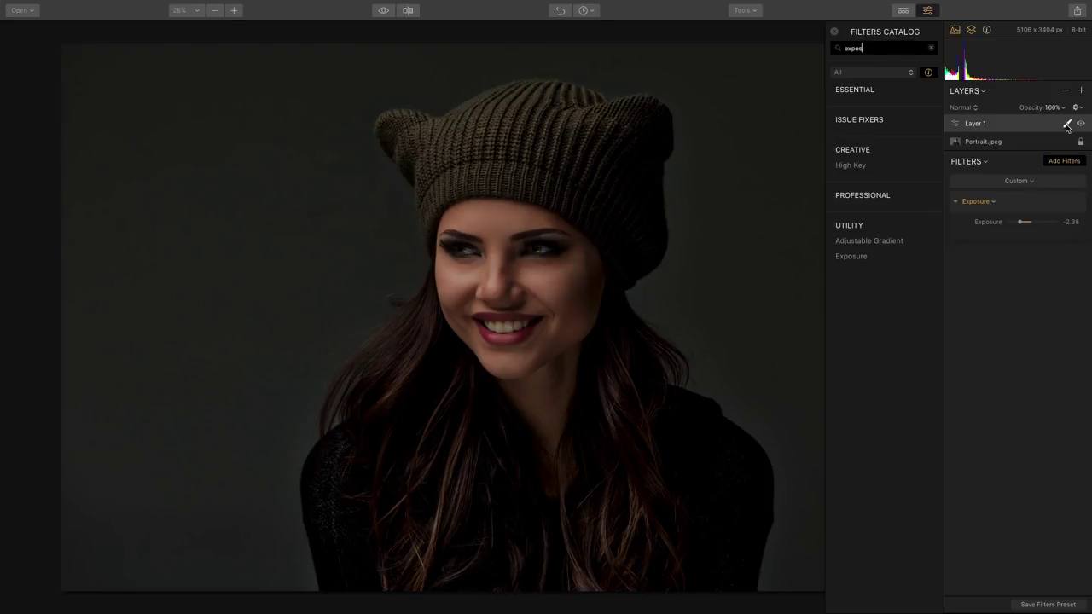
# - Draw a radial mask on the adjustment layer, centre it on the woman's face, rotate it and widen both rings around her
pyautogui.click(1067, 124)
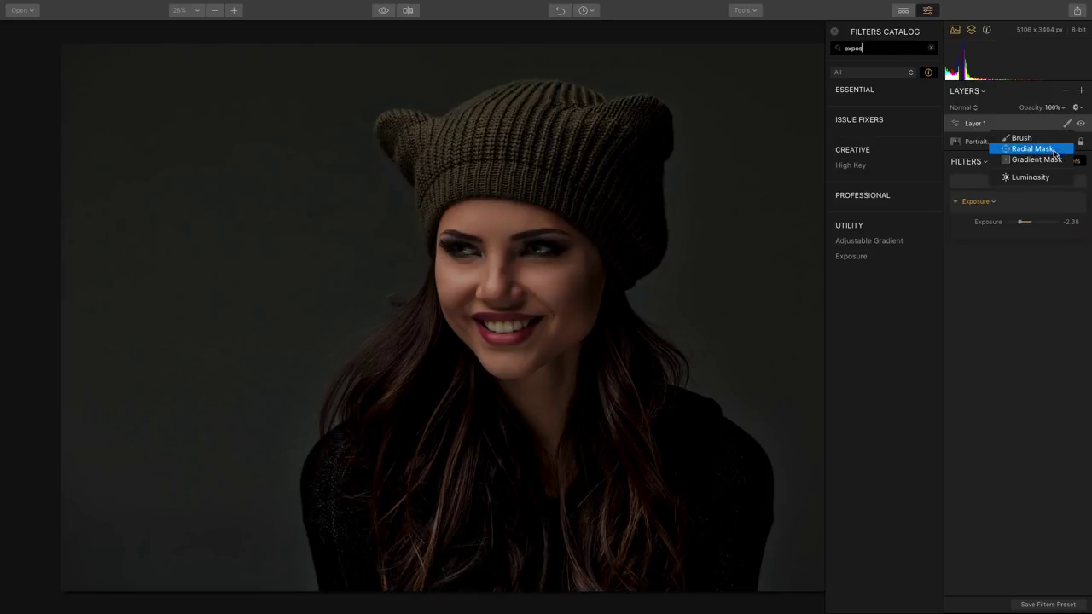
pyautogui.click(1033, 149)
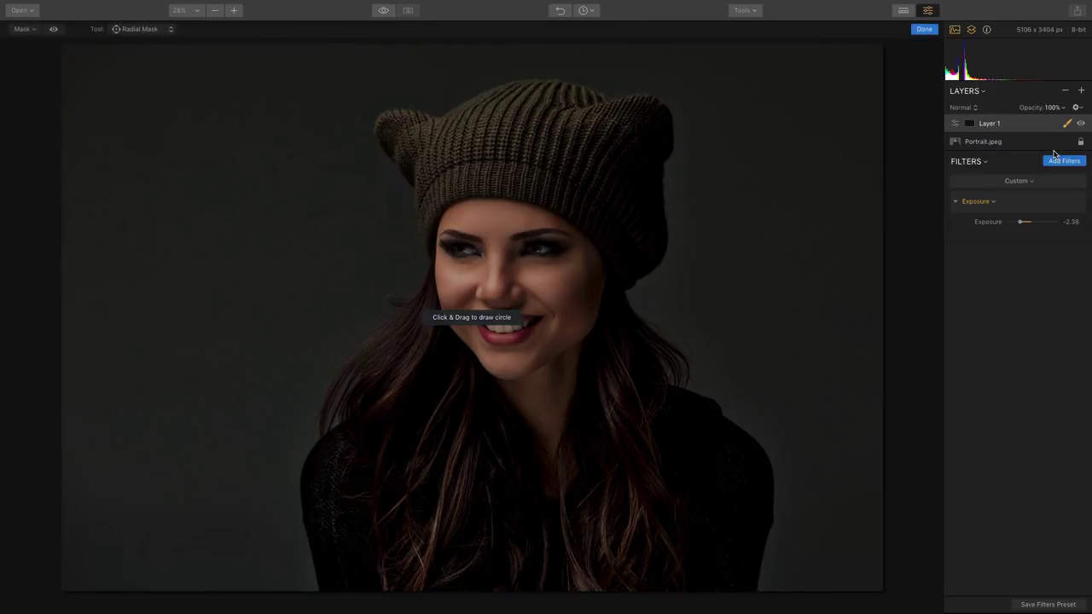
pyautogui.click(649, 432)
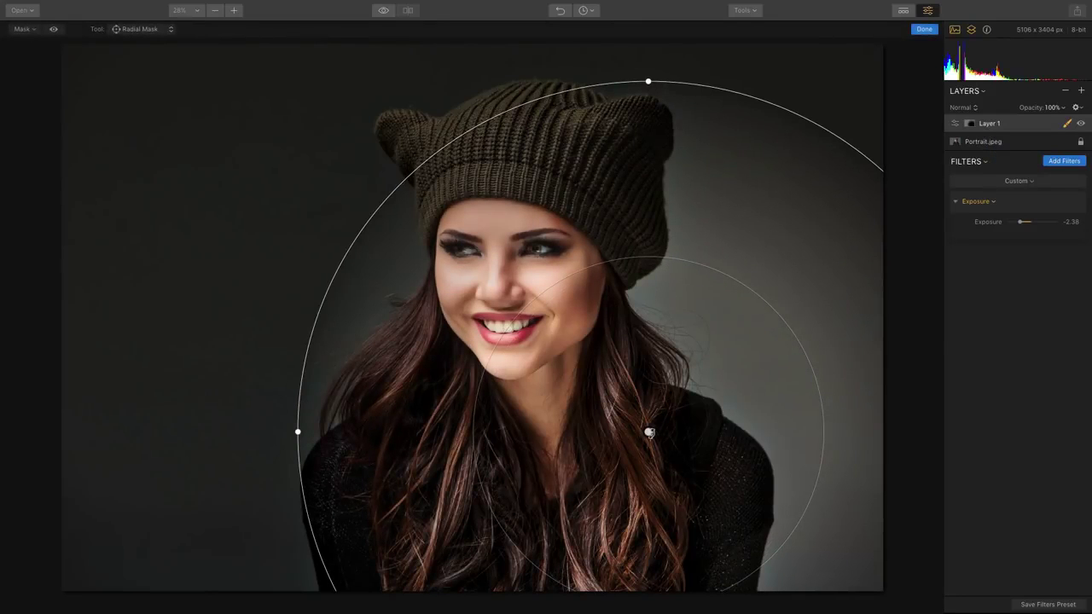
pyautogui.moveTo(649, 432); pyautogui.dragTo(572, 383)
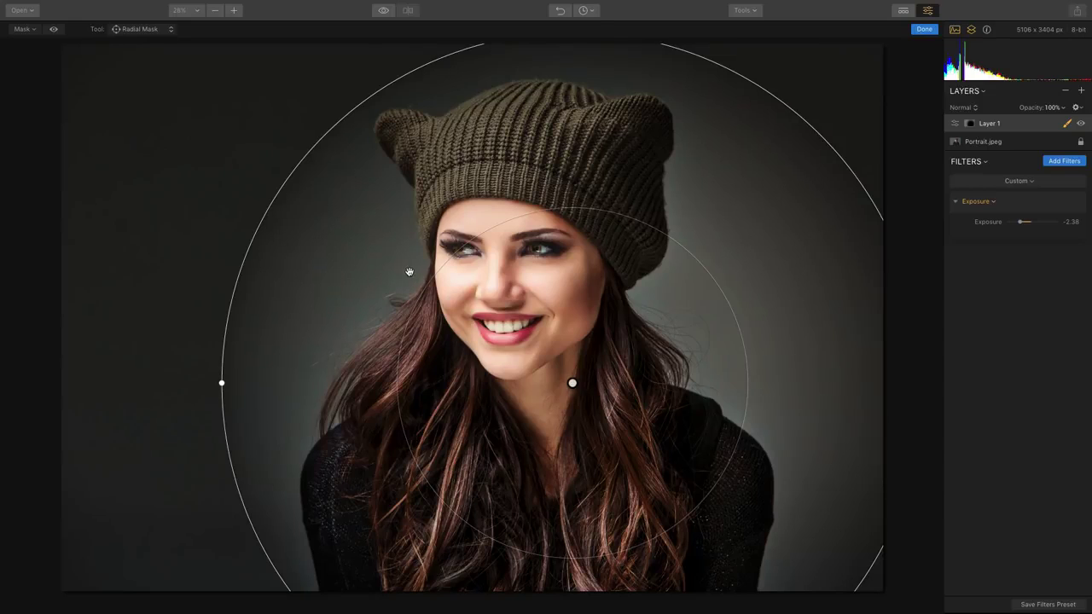
pyautogui.moveTo(221, 384); pyautogui.dragTo(193, 134)
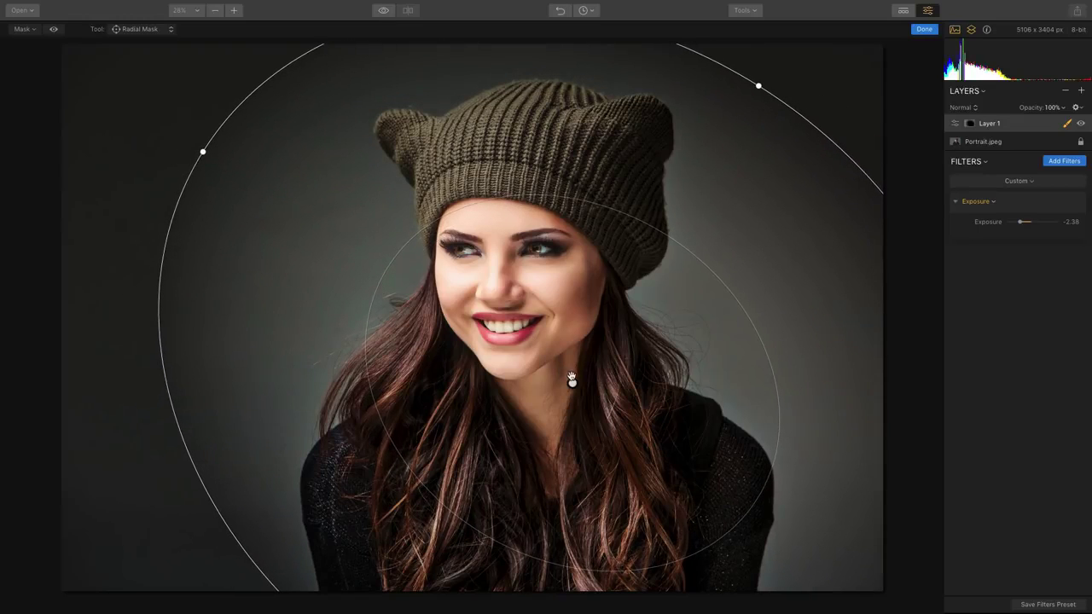
pyautogui.moveTo(572, 384); pyautogui.dragTo(526, 307)
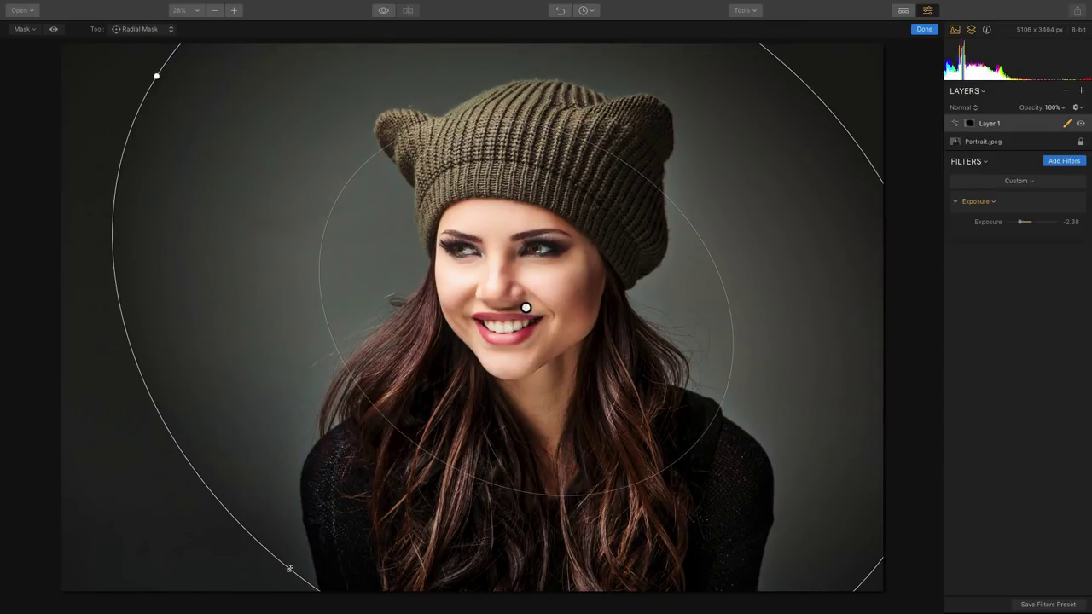
pyautogui.moveTo(290, 568); pyautogui.dragTo(261, 593)
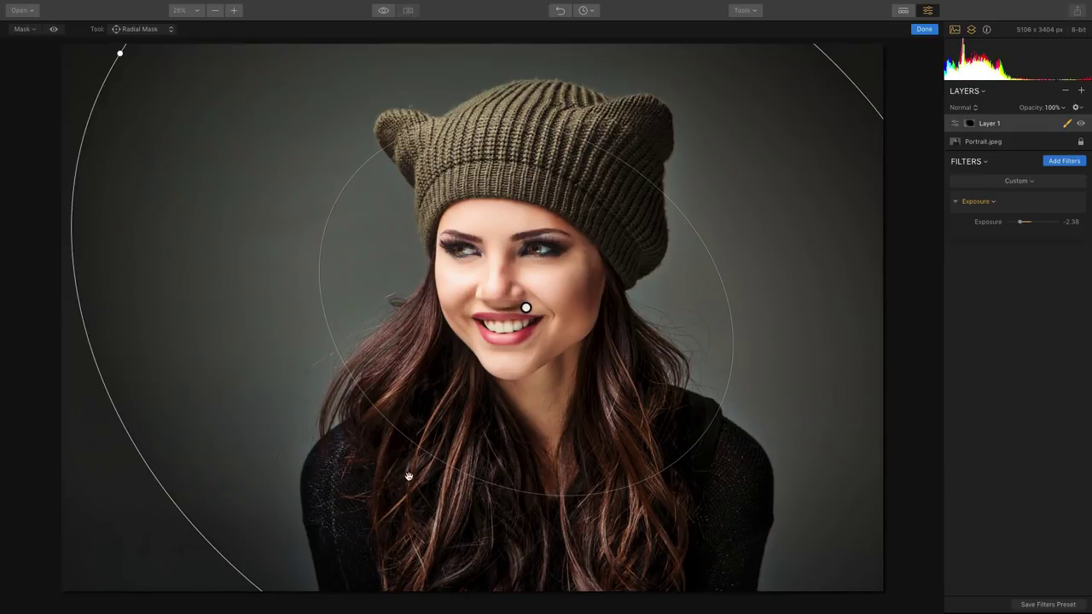
pyautogui.moveTo(419, 449); pyautogui.dragTo(406, 474)
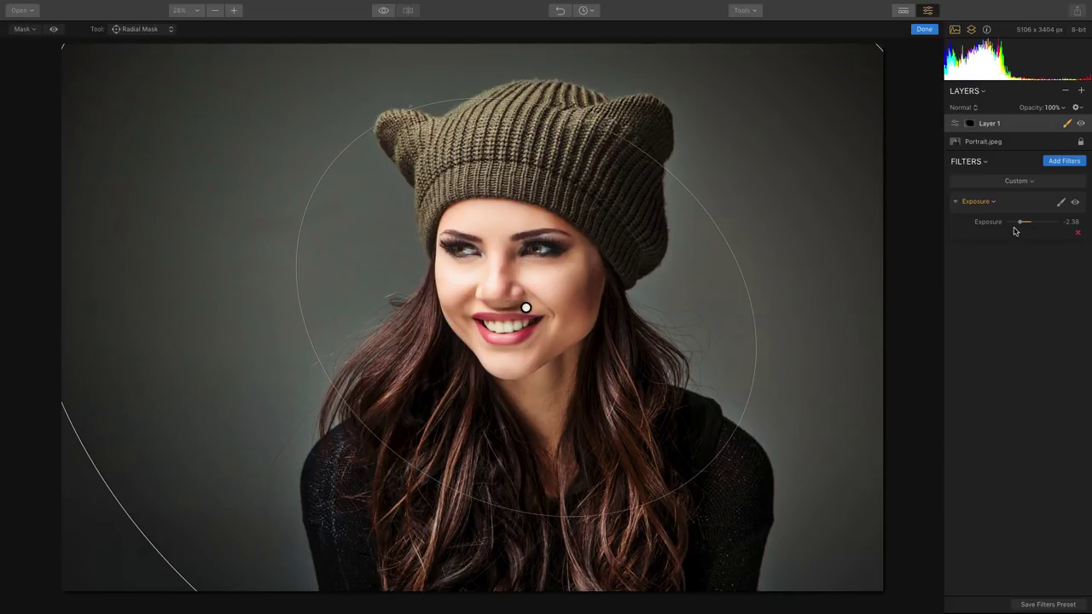
# - Set Exposure to -2.70 and erase the Exposure filter's mask with a brush over the woman's face, hair and torso
pyautogui.moveTo(1016, 223); pyautogui.dragTo(1023, 222)
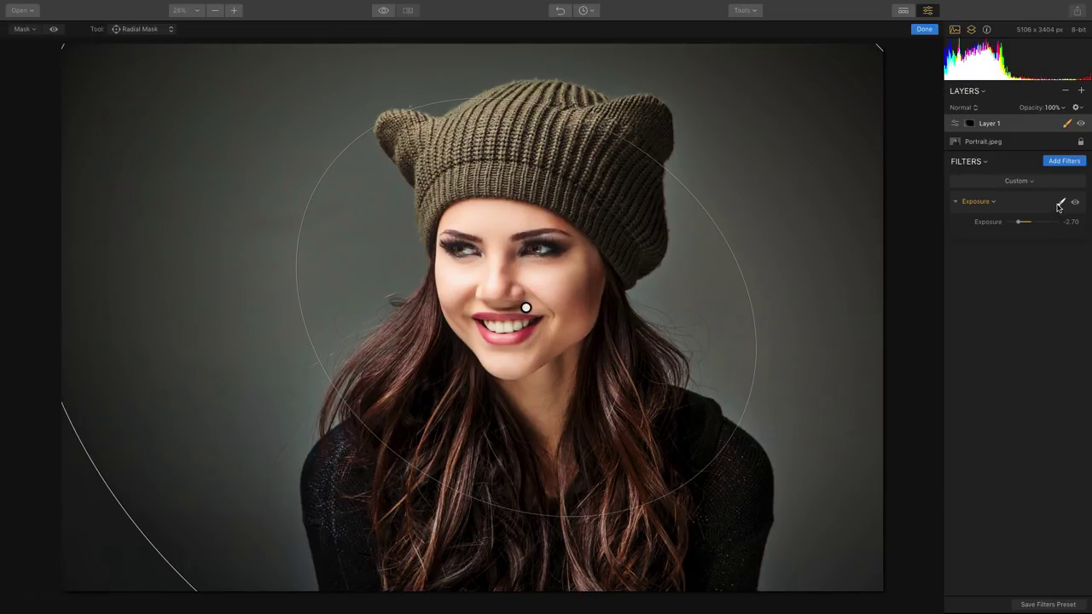
pyautogui.click(1062, 204)
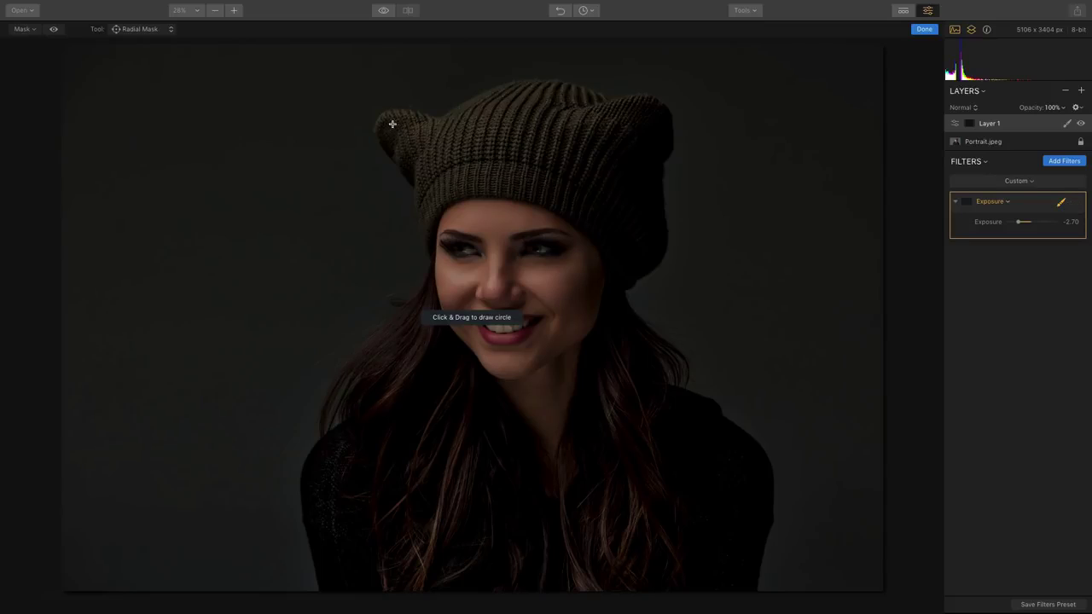
pyautogui.click(132, 30)
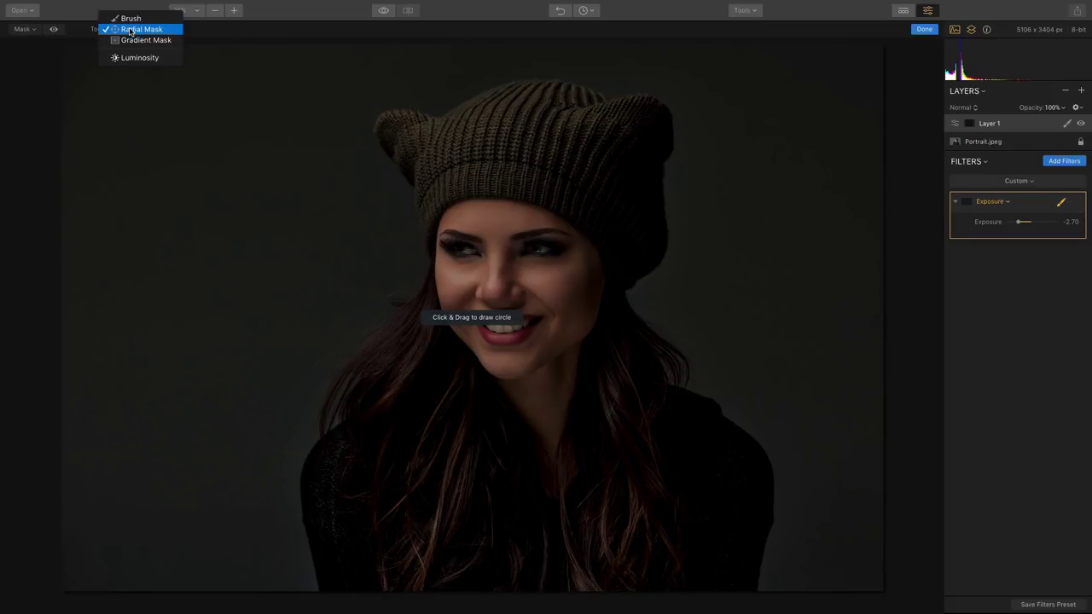
pyautogui.click(130, 18)
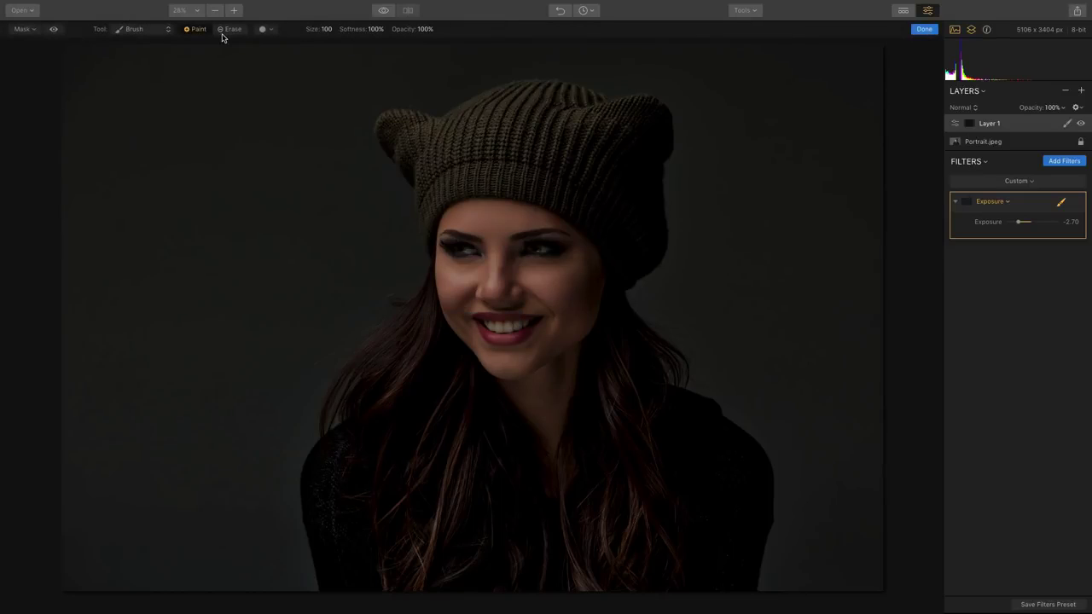
pyautogui.click(228, 32)
pyautogui.moveTo(409, 469)
pyautogui.mouseDown()
pyautogui.moveTo(364, 479)
pyautogui.moveTo(361, 539)
pyautogui.moveTo(343, 497)
pyautogui.moveTo(367, 565)
pyautogui.moveTo(344, 523)
pyautogui.moveTo(356, 584)
pyautogui.moveTo(331, 498)
pyautogui.moveTo(369, 584)
pyautogui.moveTo(372, 489)
pyautogui.moveTo(384, 560)
pyautogui.moveTo(415, 571)
pyautogui.moveTo(422, 454)
pyautogui.moveTo(397, 461)
pyautogui.moveTo(400, 503)
pyautogui.moveTo(405, 466)
pyautogui.moveTo(390, 448)
pyautogui.moveTo(337, 499)
pyautogui.moveTo(351, 580)
pyautogui.moveTo(333, 511)
pyautogui.moveTo(366, 583)
pyautogui.moveTo(442, 520)
pyautogui.moveTo(488, 597)
pyautogui.moveTo(559, 558)
pyautogui.moveTo(713, 562)
pyautogui.moveTo(713, 522)
pyautogui.moveTo(685, 500)
pyautogui.moveTo(635, 573)
pyautogui.moveTo(691, 540)
pyautogui.moveTo(662, 470)
pyautogui.moveTo(672, 462)
pyautogui.moveTo(586, 558)
pyautogui.moveTo(653, 570)
pyautogui.moveTo(597, 522)
pyautogui.moveTo(593, 550)
pyautogui.moveTo(522, 462)
pyautogui.moveTo(457, 545)
pyautogui.moveTo(511, 517)
pyautogui.moveTo(499, 402)
pyautogui.moveTo(469, 368)
pyautogui.moveTo(493, 292)
pyautogui.moveTo(485, 252)
pyautogui.moveTo(550, 319)
pyautogui.moveTo(453, 258)
pyautogui.moveTo(543, 256)
pyautogui.moveTo(490, 350)
pyautogui.moveTo(546, 255)
pyautogui.moveTo(561, 368)
pyautogui.moveTo(500, 269)
pyautogui.moveTo(559, 276)
pyautogui.moveTo(497, 436)
pyautogui.mouseUp()
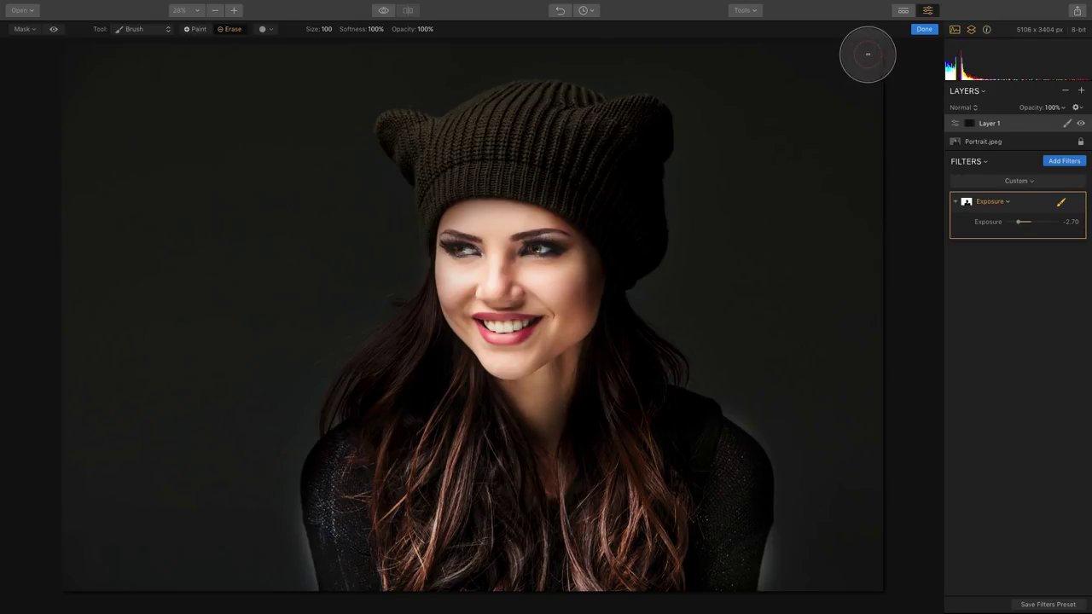
pyautogui.click(924, 30)
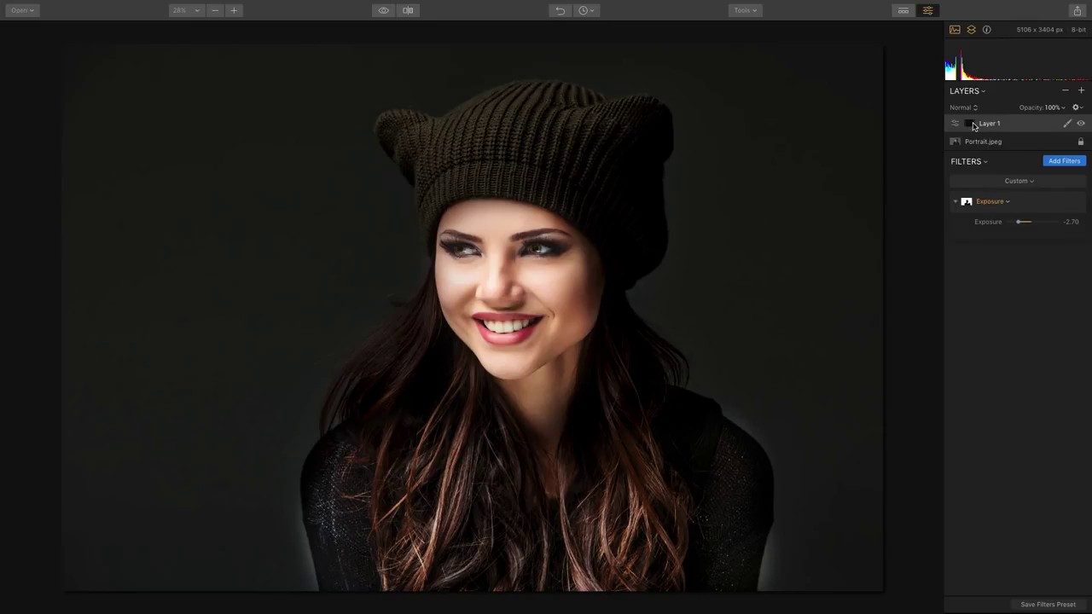
# - Draw a large radial mask on the adjustment layer centred near the woman's mouth, reshape it around her and apply it
pyautogui.click(1068, 123)
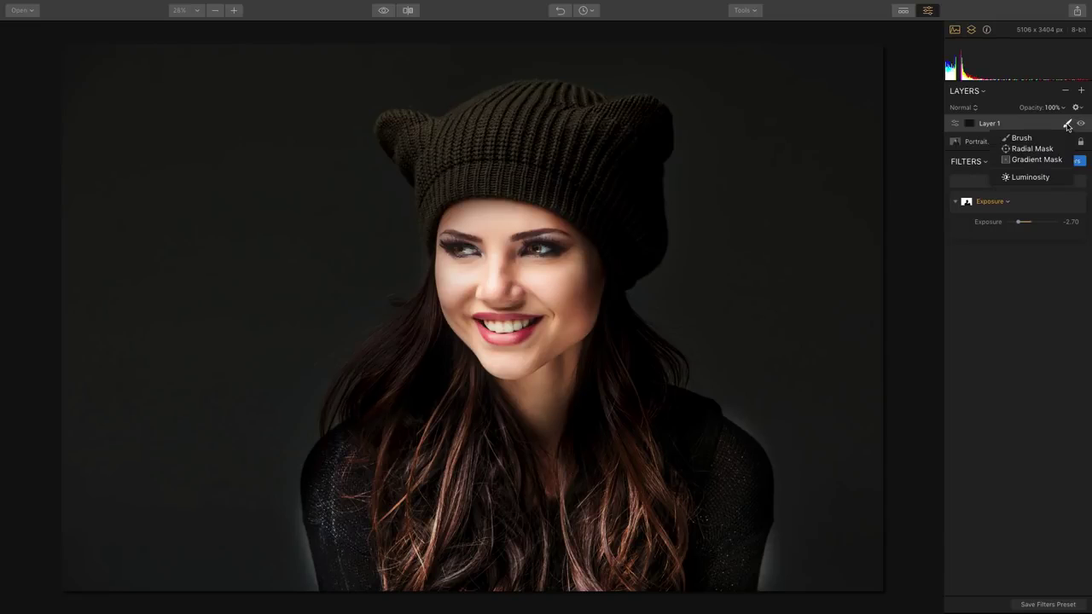
pyautogui.click(1048, 148)
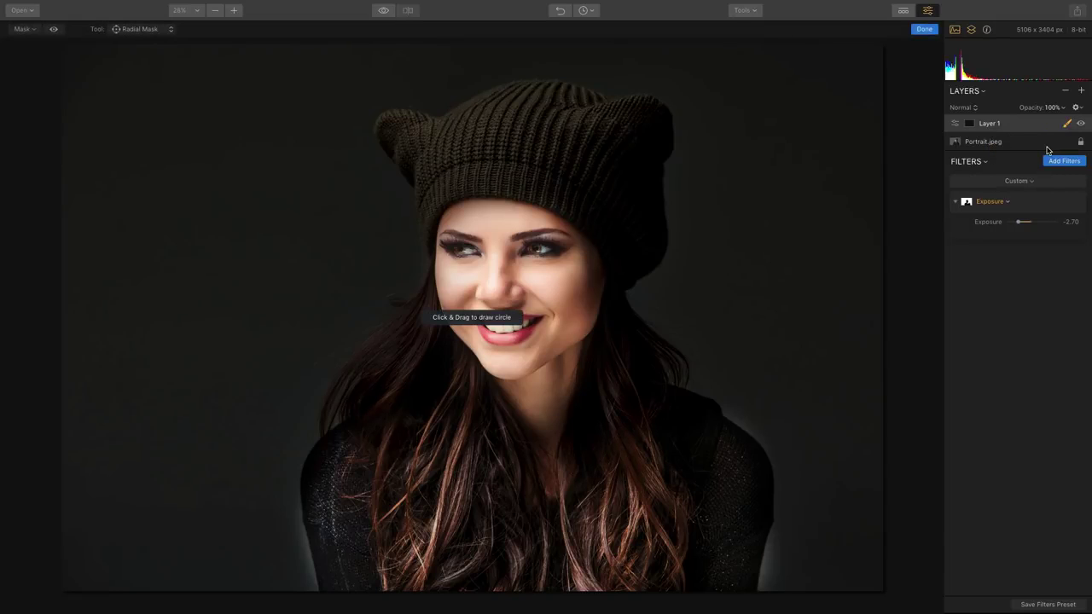
pyautogui.moveTo(540, 324); pyautogui.dragTo(216, 295)
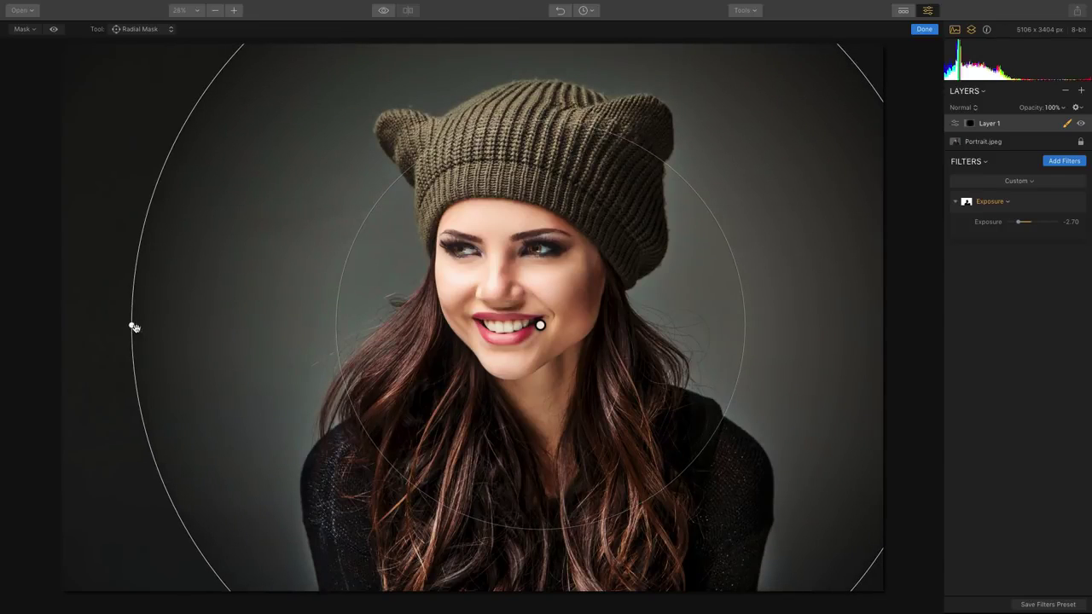
pyautogui.moveTo(131, 326); pyautogui.dragTo(281, 519)
pyautogui.press('Return')
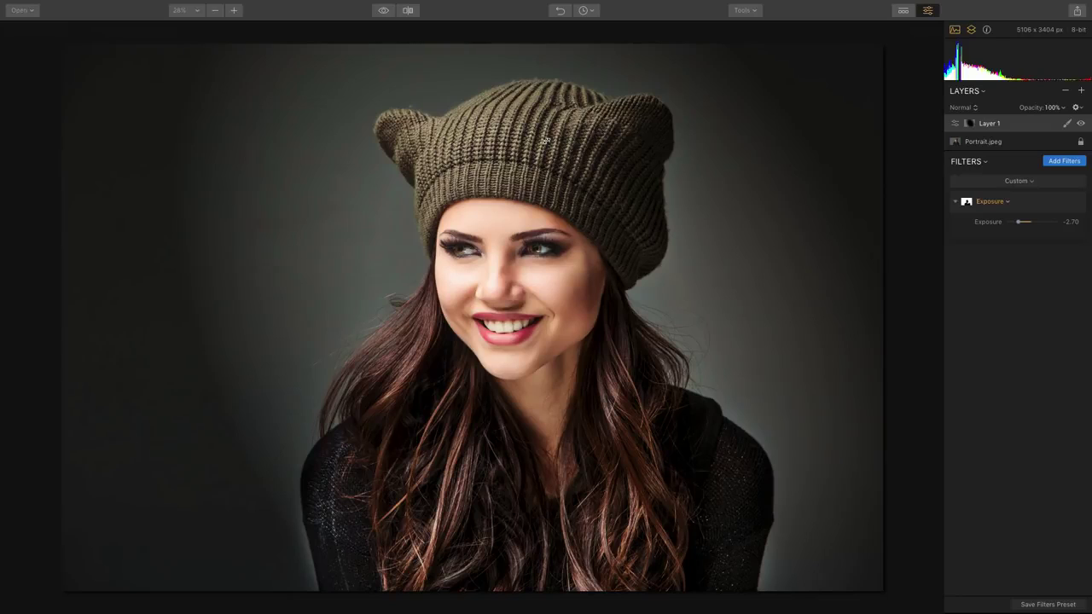
# - Examine the portrait's edit history from the radial mask entry down to the Original state
pyautogui.click(587, 10)
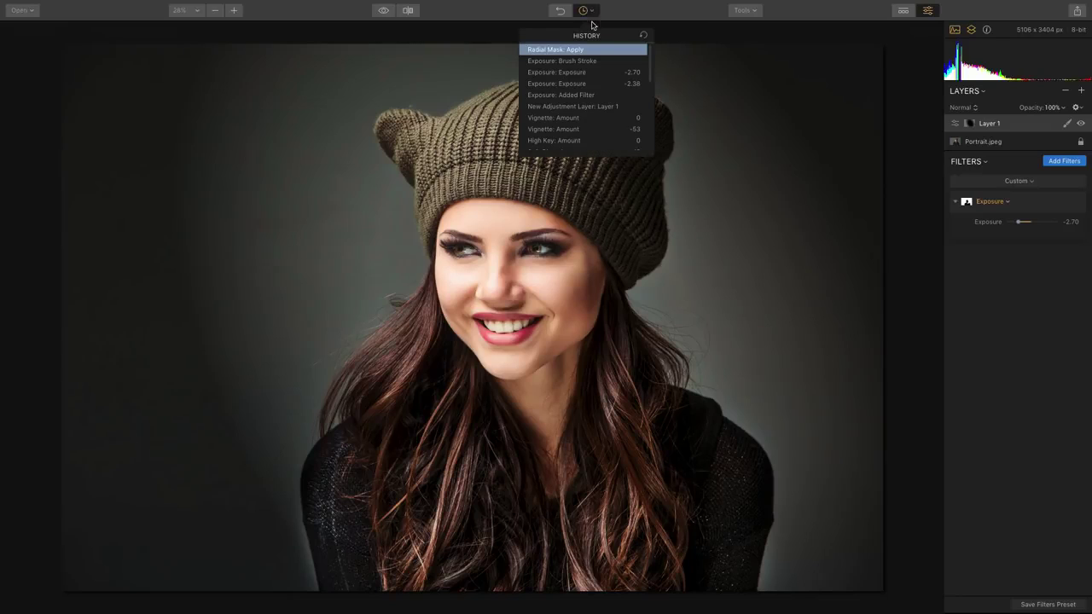
pyautogui.scroll(-1, 592, 72)
pyautogui.scroll(1, 591, 72)
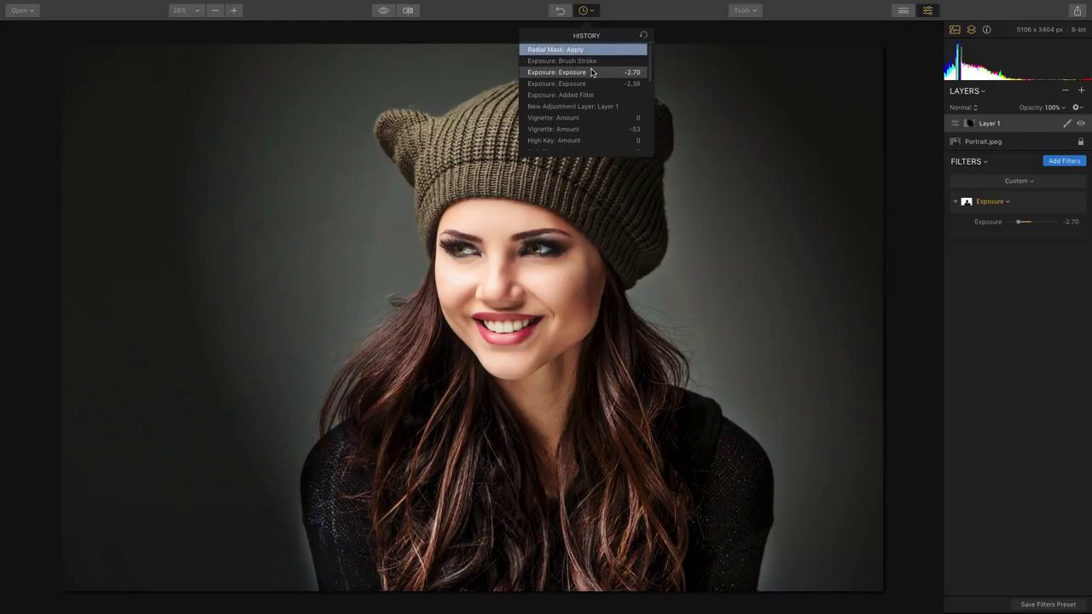
pyautogui.click(597, 6)
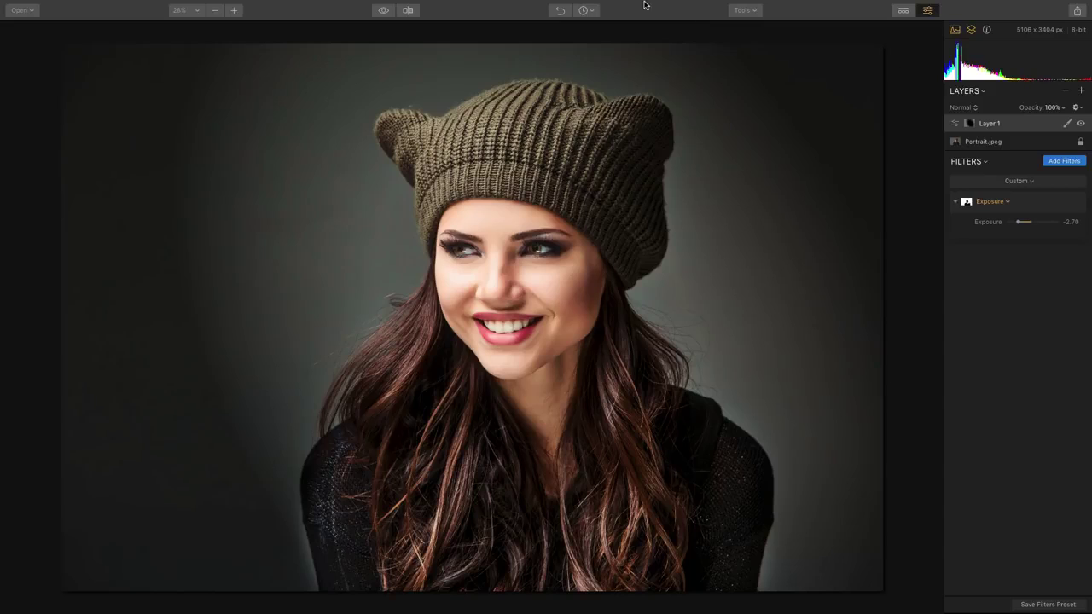
pyautogui.click(581, 11)
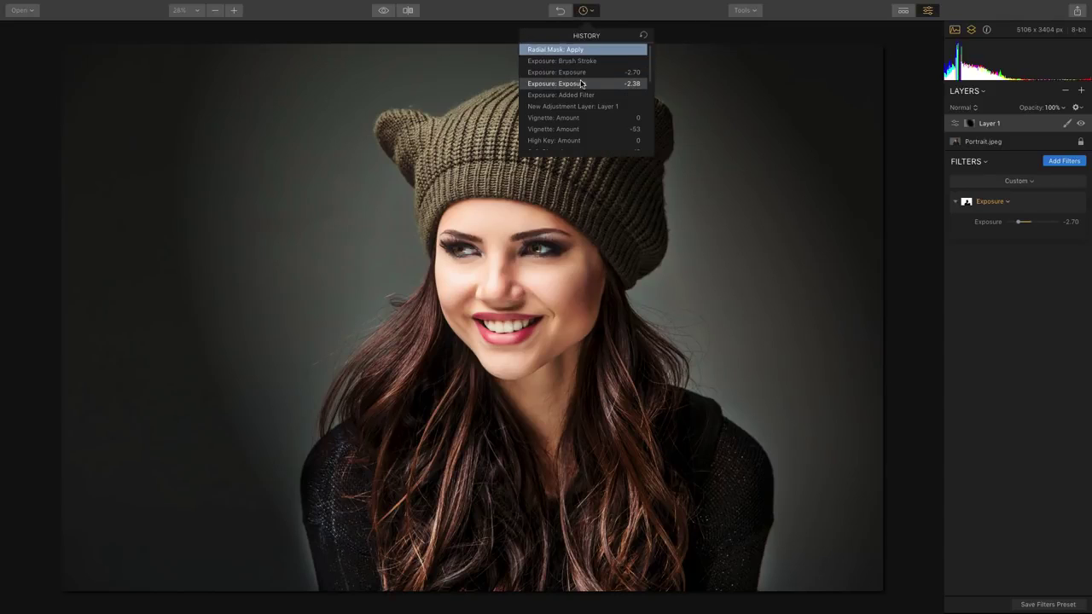
pyautogui.scroll(-10, 581, 83)
pyautogui.click(555, 145)
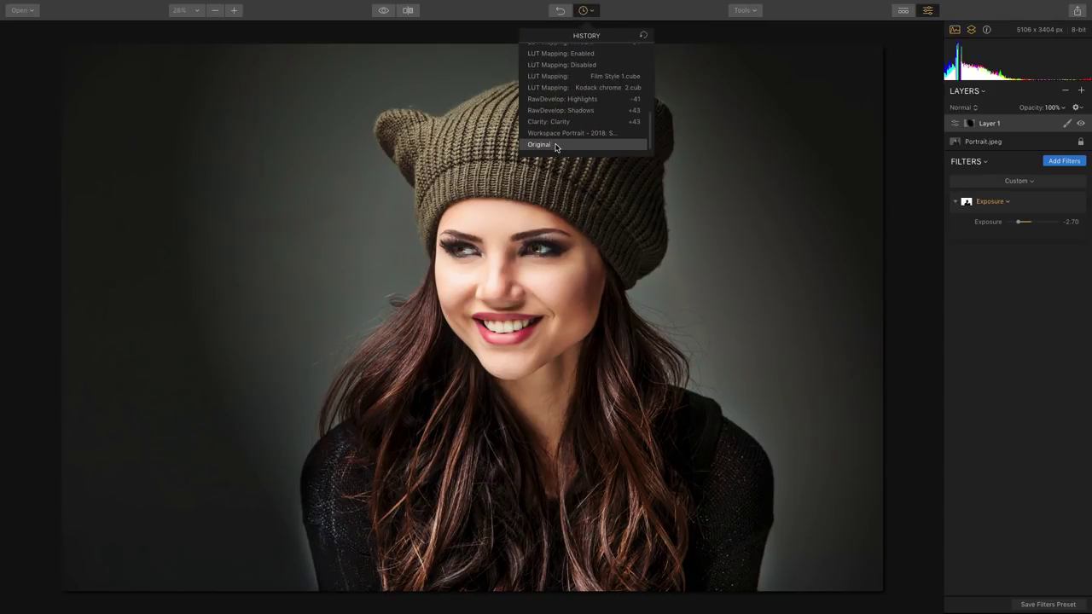
# - Compare the portrait's Original, Clarity and LUT Mapping history states, and return to the latest radial mask state
pyautogui.click(555, 145)
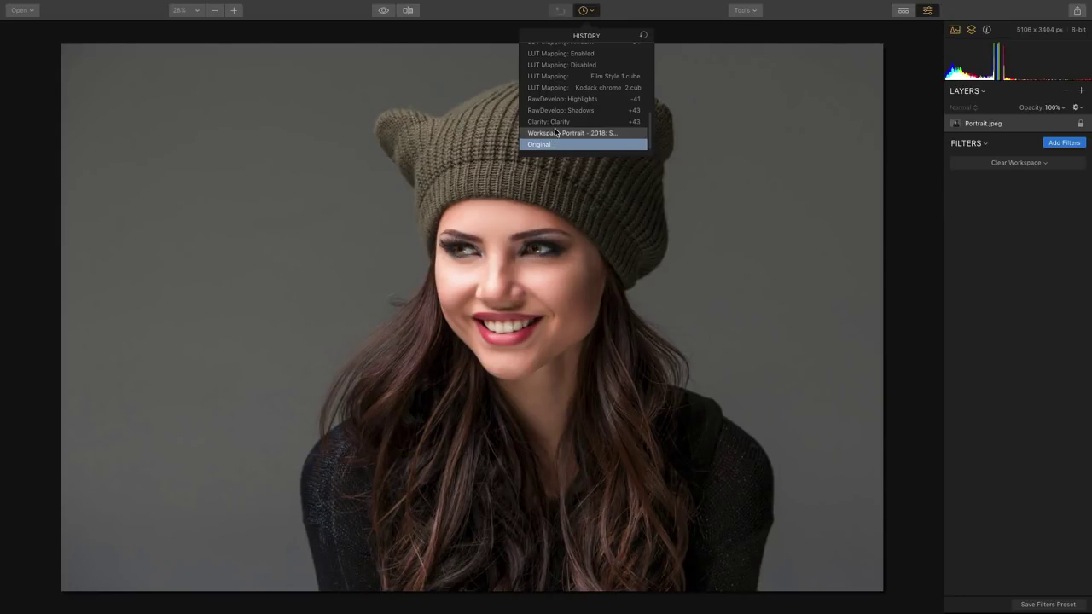
pyautogui.click(556, 122)
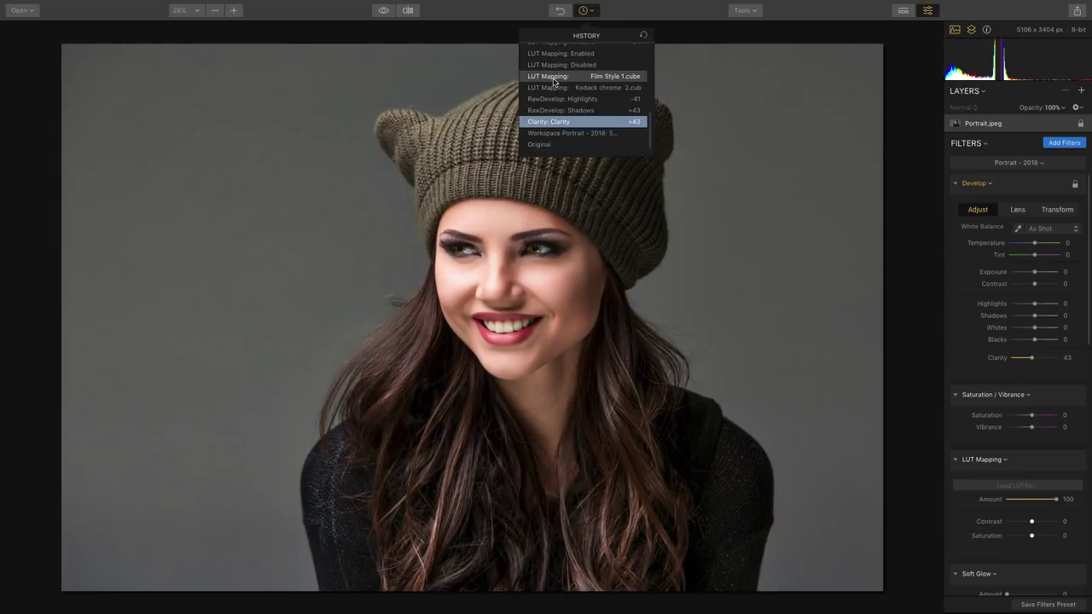
pyautogui.click(554, 81)
pyautogui.scroll(5, 555, 83)
pyautogui.click(550, 50)
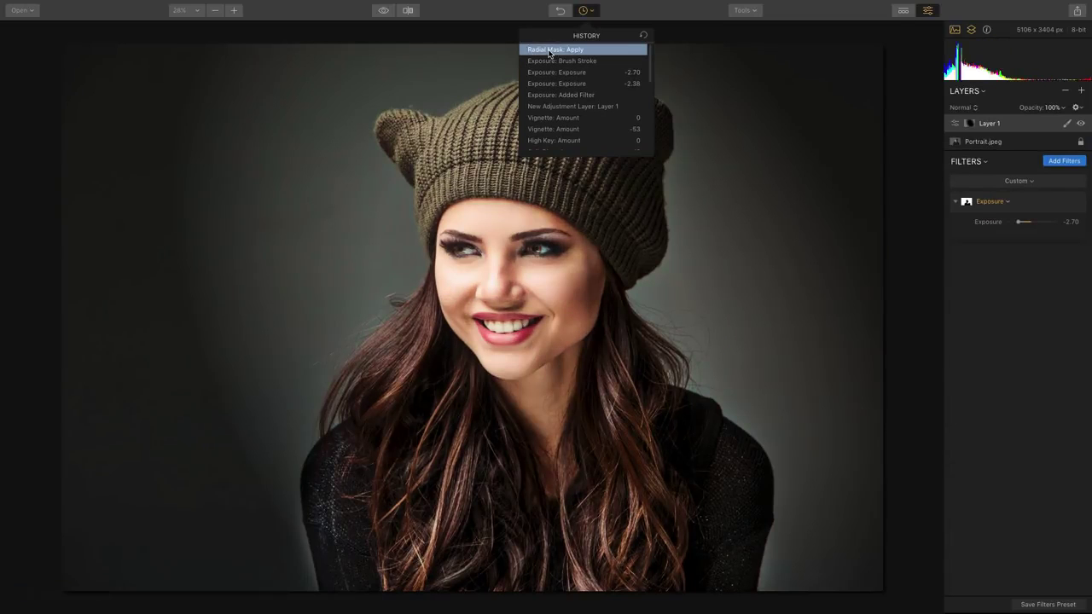
pyautogui.click(627, 10)
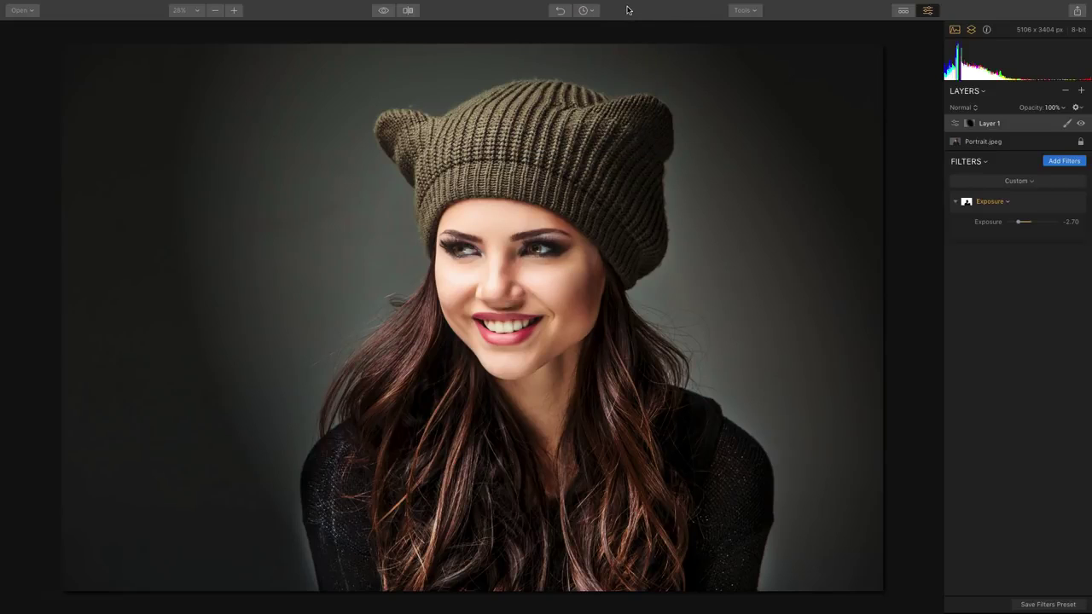
# - Open the photo Perspective.NEF from the L18 QuickStart folder
pyautogui.press('super+o')
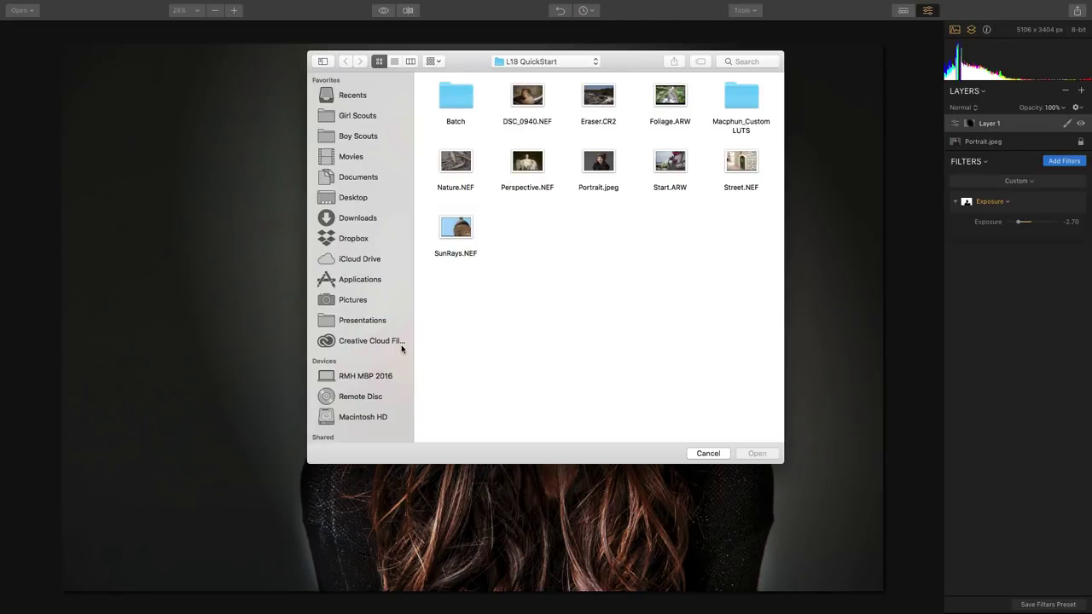
pyautogui.click(532, 168)
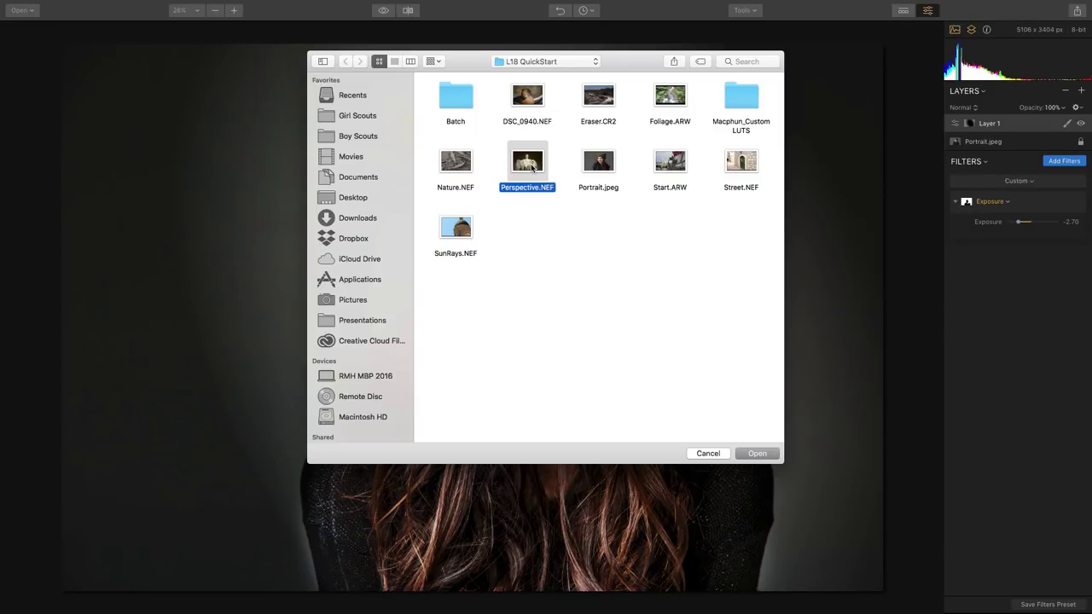
pyautogui.doubleClick(532, 169)
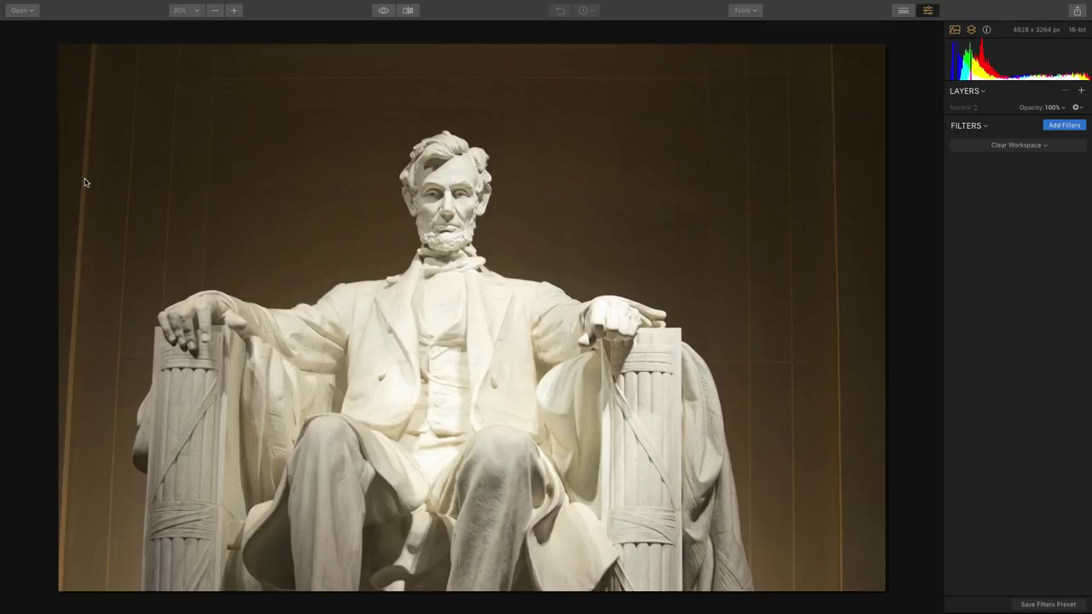
# - Load the Street - 2018 filter workspace for the statue photo
pyautogui.click(1063, 126)
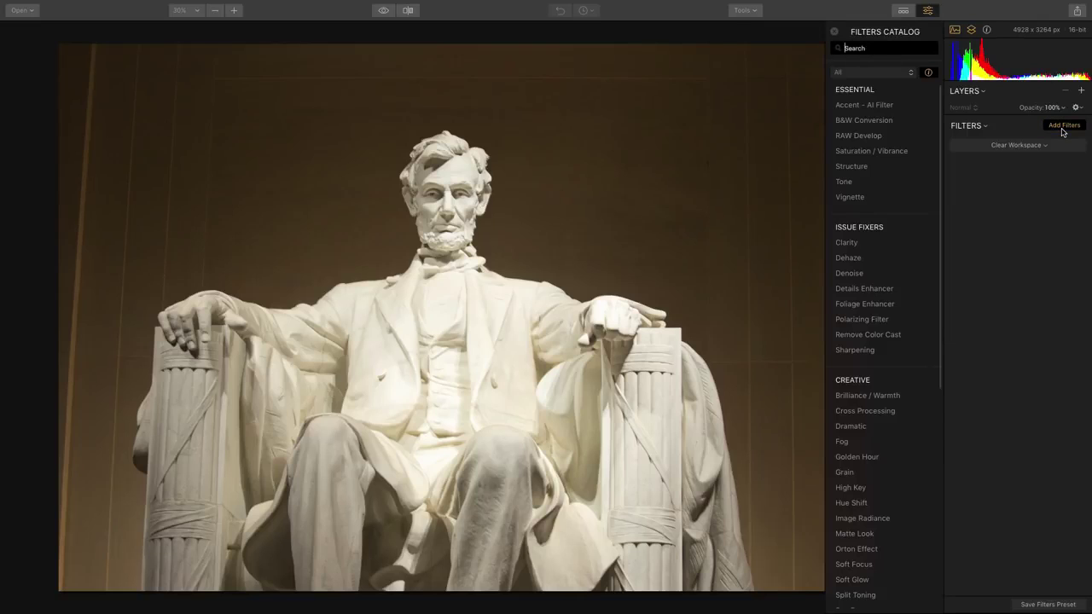
pyautogui.click(1047, 146)
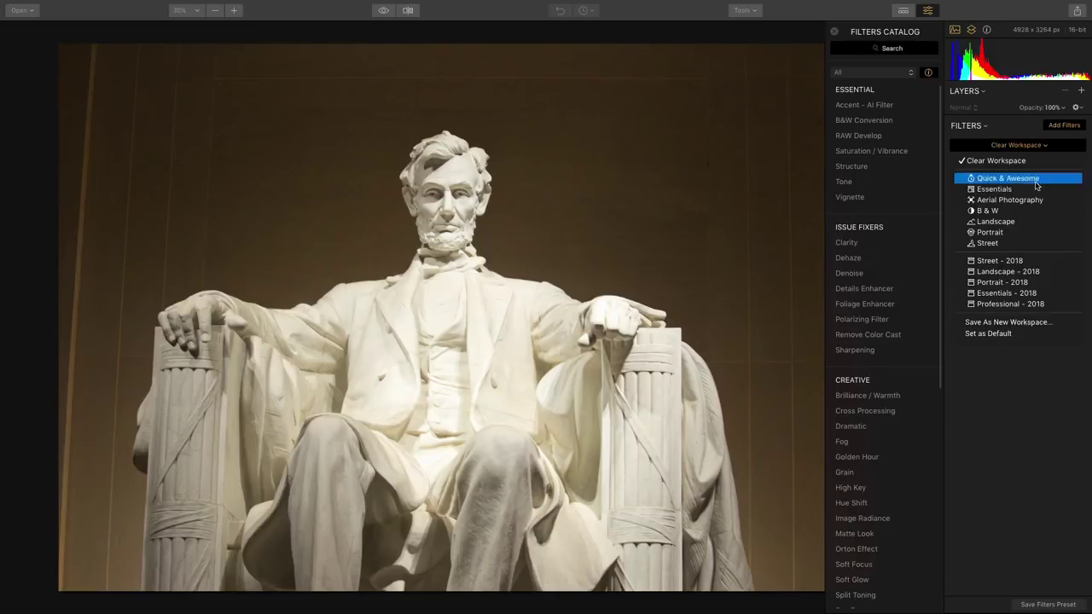
pyautogui.click(1032, 262)
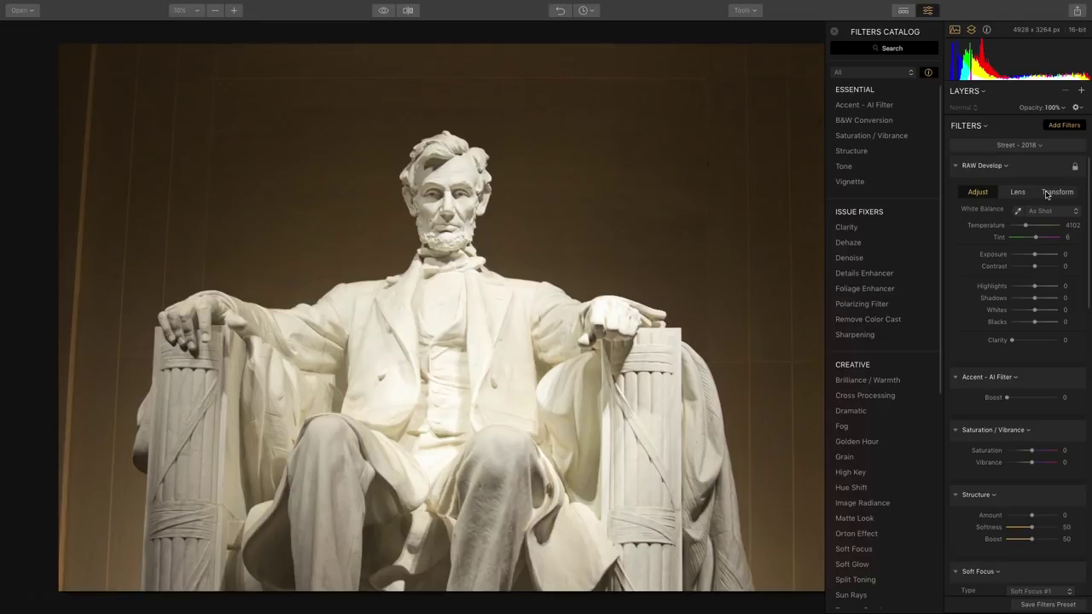
# - In RAW Develop, set the Transform values Vertical to -8 and Horizontal to -6, and try a lens Distortion of 43
pyautogui.click(1047, 195)
pyautogui.moveTo(1037, 230)
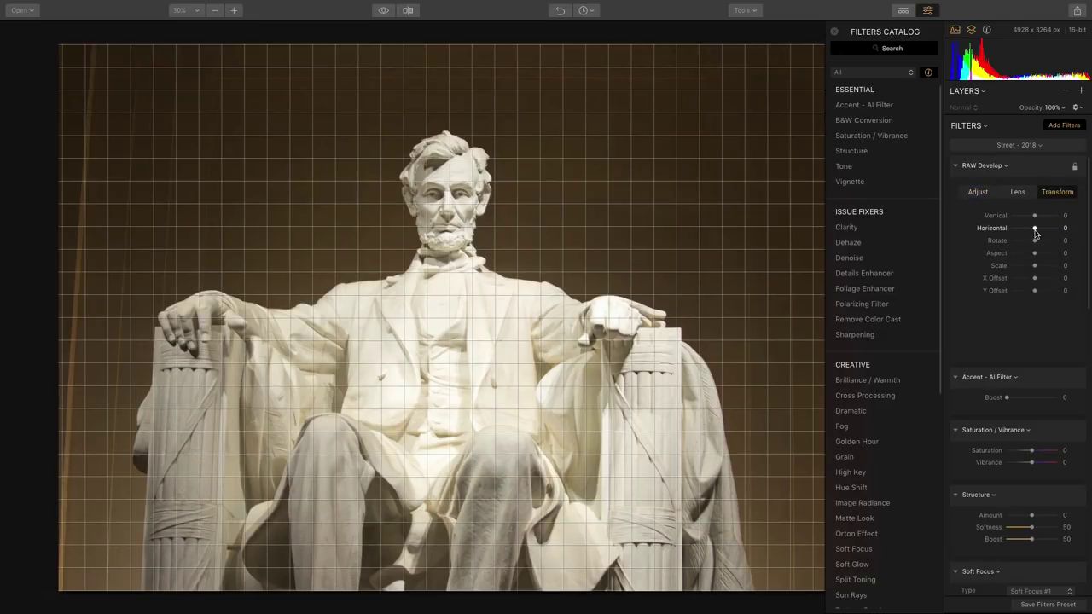
pyautogui.moveTo(1035, 231)
pyautogui.mouseDown()
pyautogui.moveTo(1034, 217)
pyautogui.moveTo(1034, 231)
pyautogui.mouseUp()
pyautogui.click(1016, 193)
pyautogui.moveTo(1033, 235); pyautogui.dragTo(1047, 234)
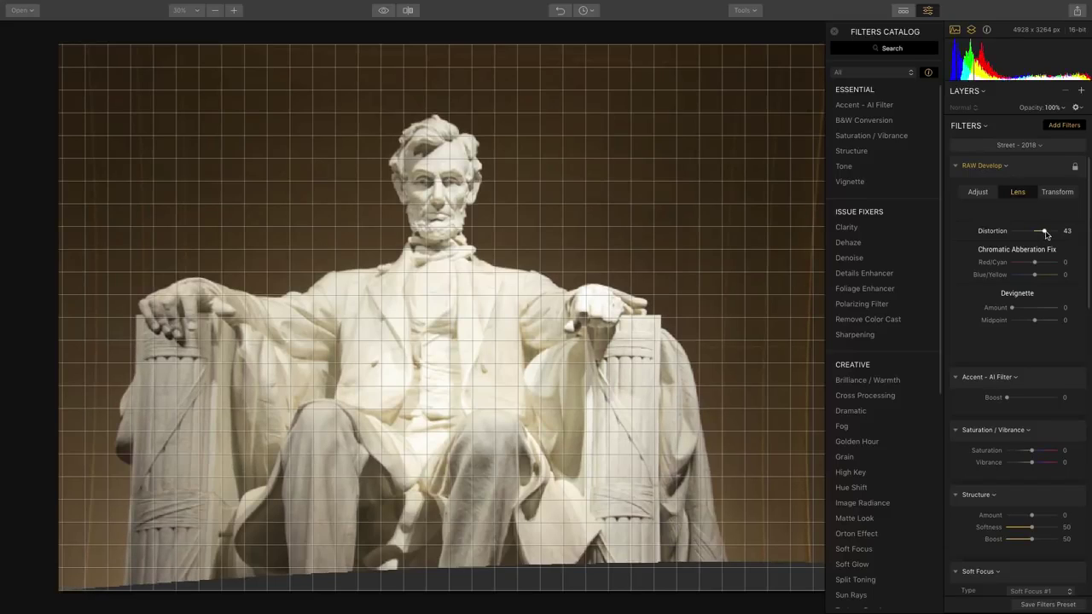
# - Refine the Horizontal perspective correction and set the lens Distortion to 4
pyautogui.click(1051, 194)
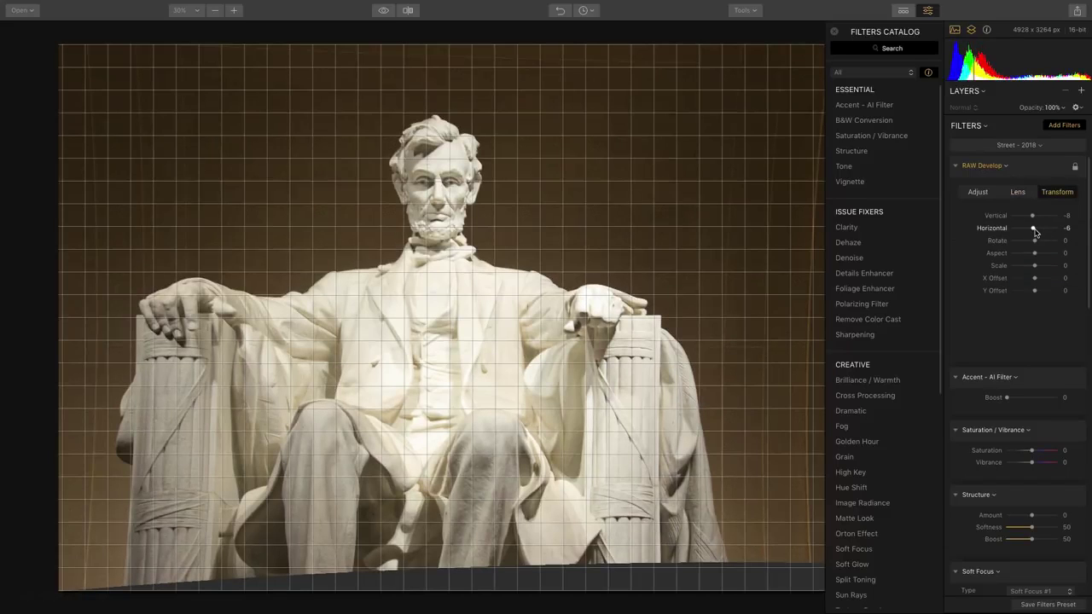
pyautogui.moveTo(1033, 231); pyautogui.dragTo(1034, 233)
pyautogui.click(1018, 192)
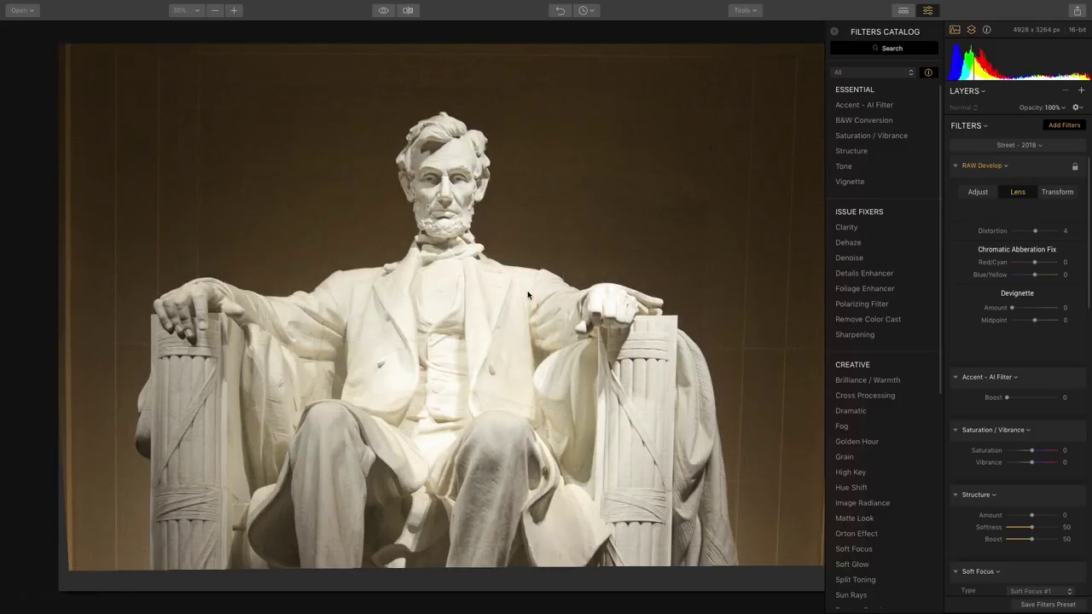
# - Crop the photo at a 7:5 aspect to about 3858 x 2756 px around the statue, excluding the empty edges
pyautogui.click(746, 10)
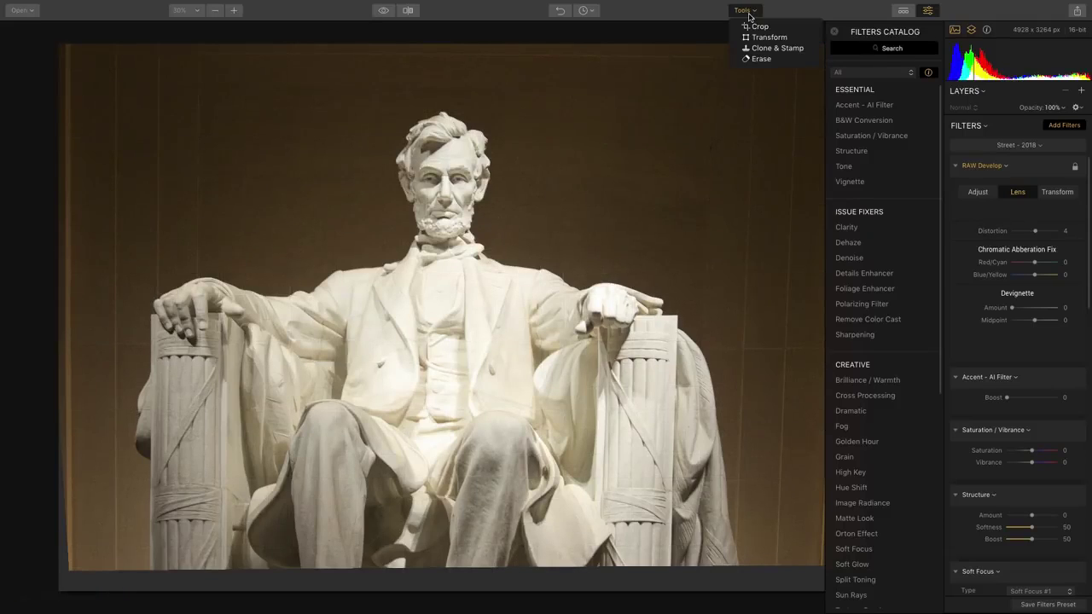
pyautogui.click(751, 26)
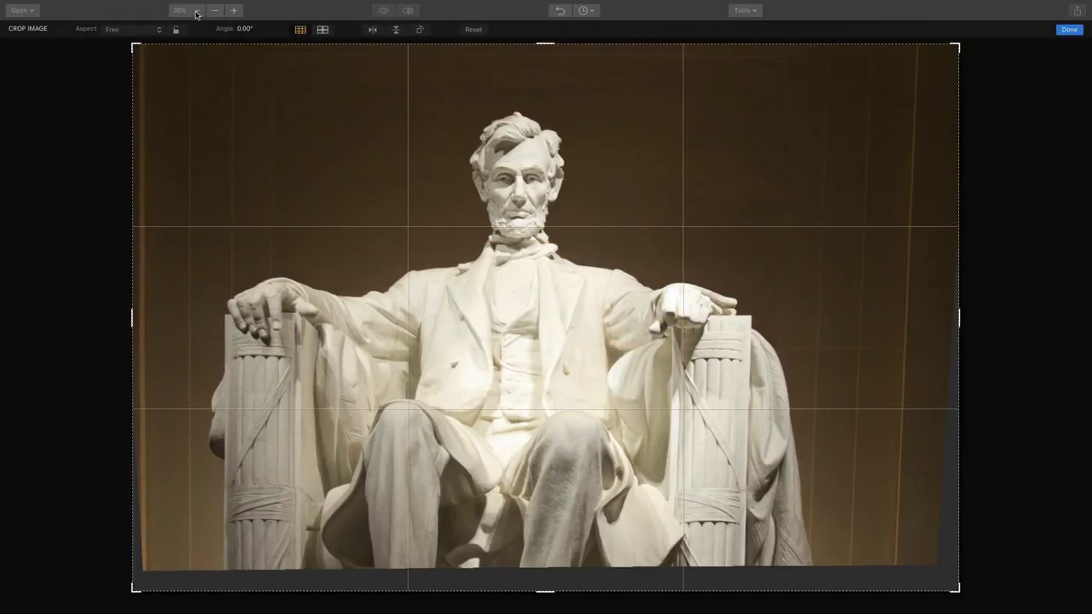
pyautogui.click(141, 32)
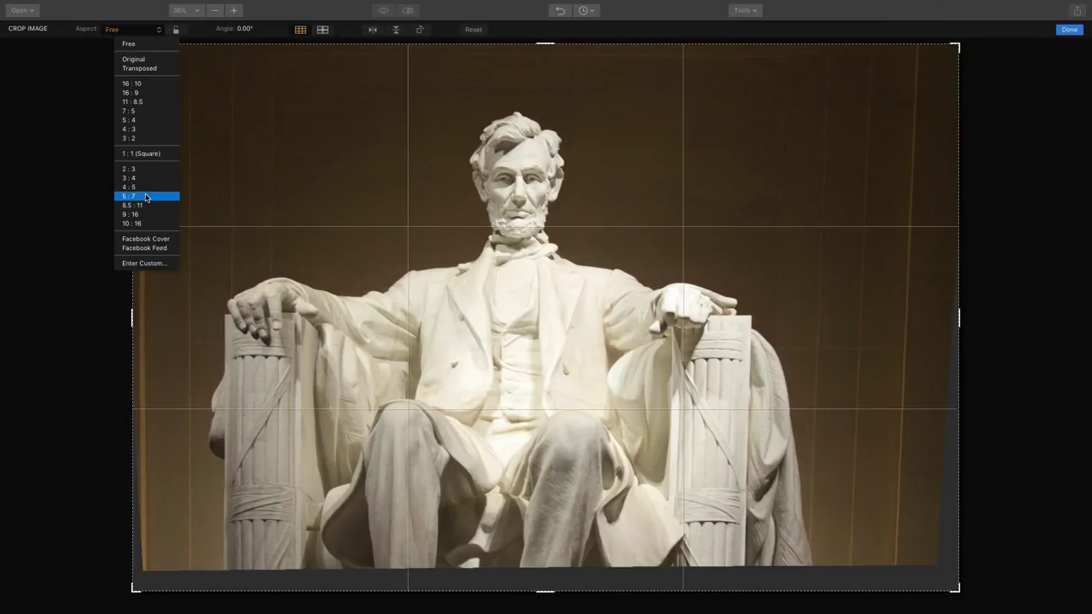
pyautogui.click(137, 111)
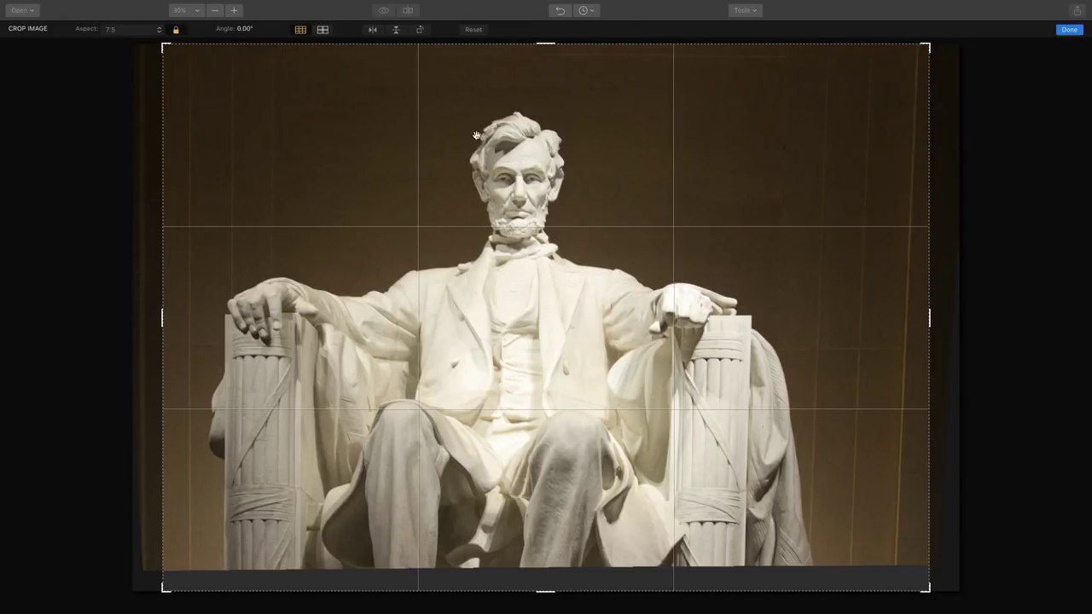
pyautogui.moveTo(926, 45); pyautogui.dragTo(853, 80)
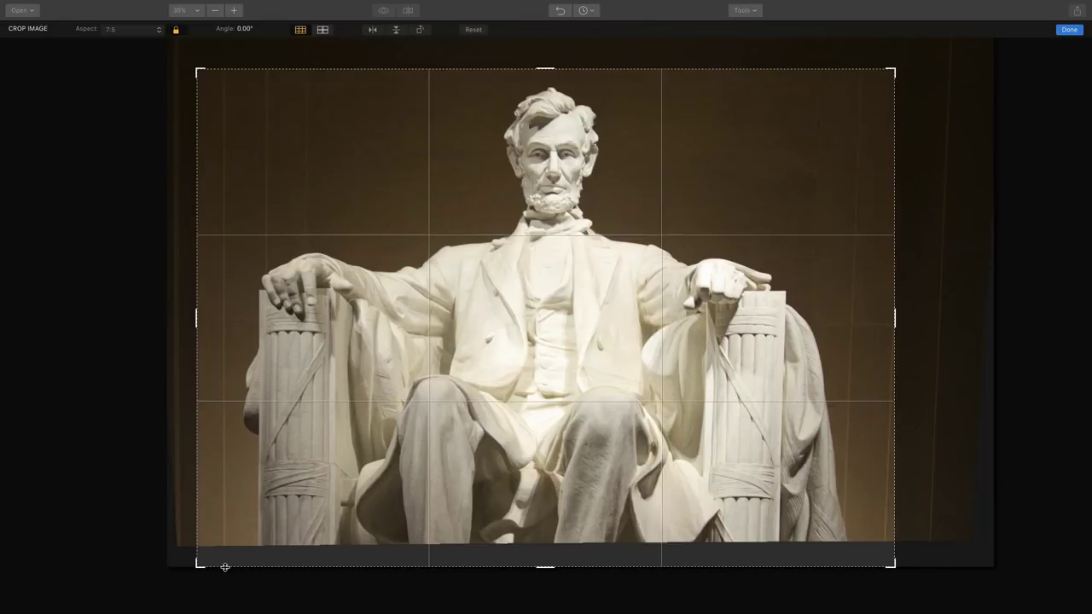
pyautogui.moveTo(197, 563); pyautogui.dragTo(223, 548)
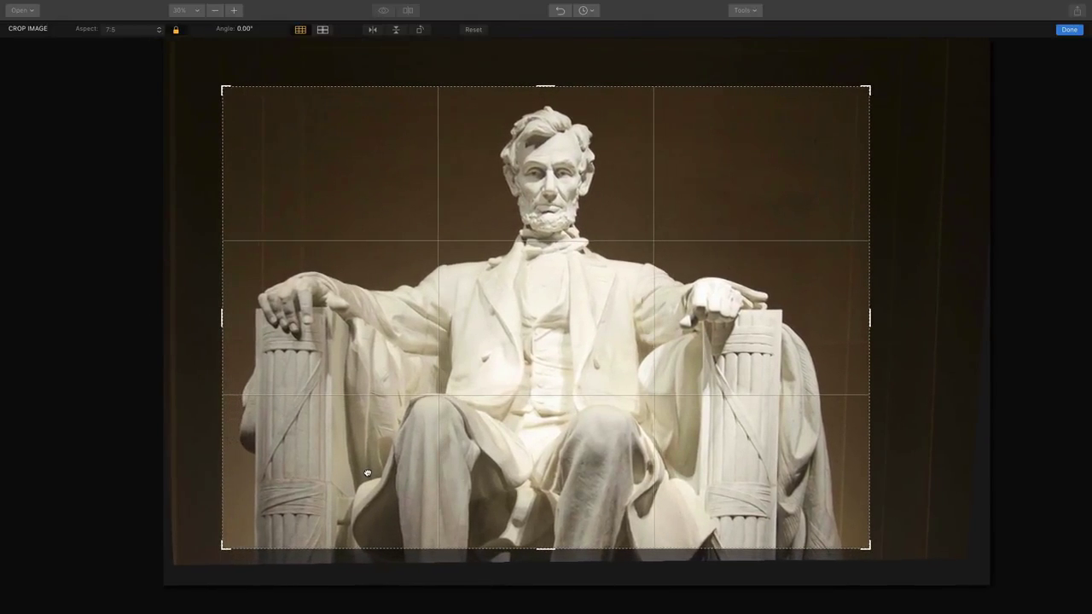
pyautogui.press('Return')
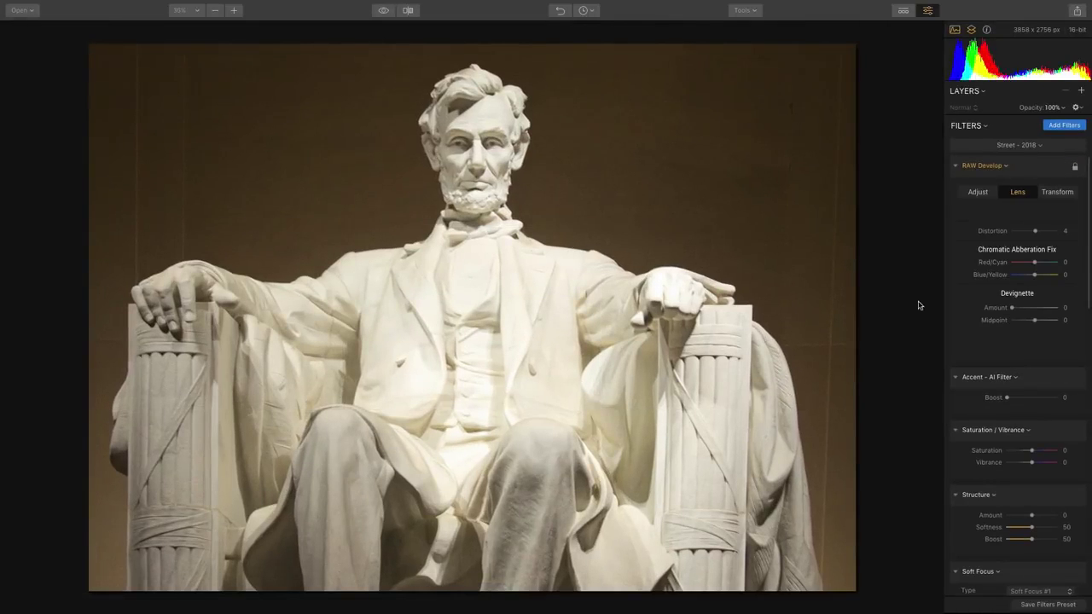
# - Set RAW Develop's Highlights to -100, Shadows to 35 and Clarity to 30, and the Accent - AI Filter's Boost to 12
pyautogui.click(978, 193)
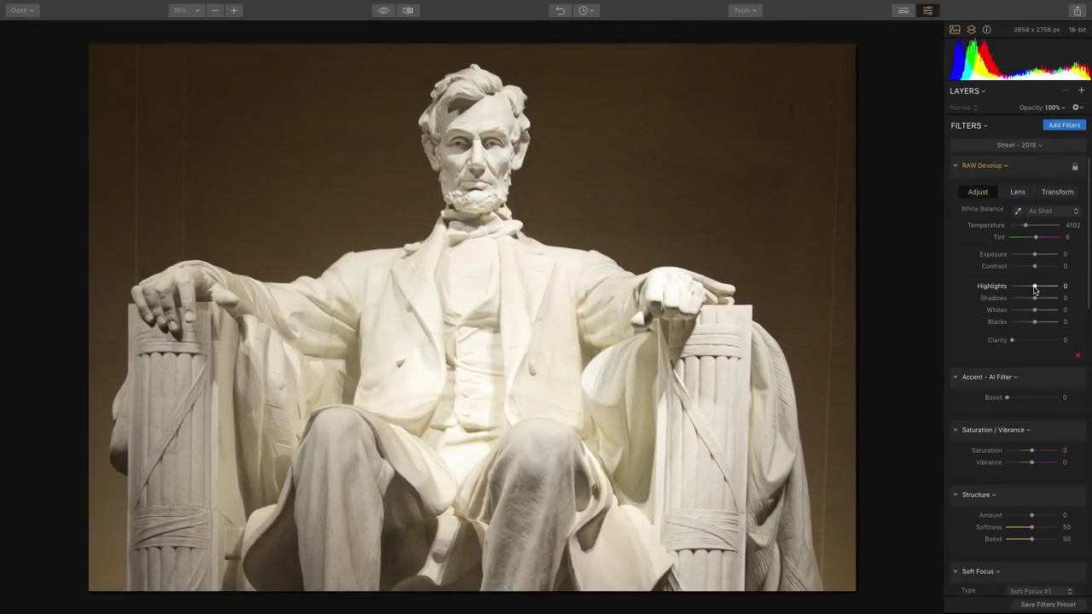
pyautogui.moveTo(1033, 287)
pyautogui.mouseDown()
pyautogui.moveTo(1013, 288)
pyautogui.moveTo(1041, 299)
pyautogui.mouseUp()
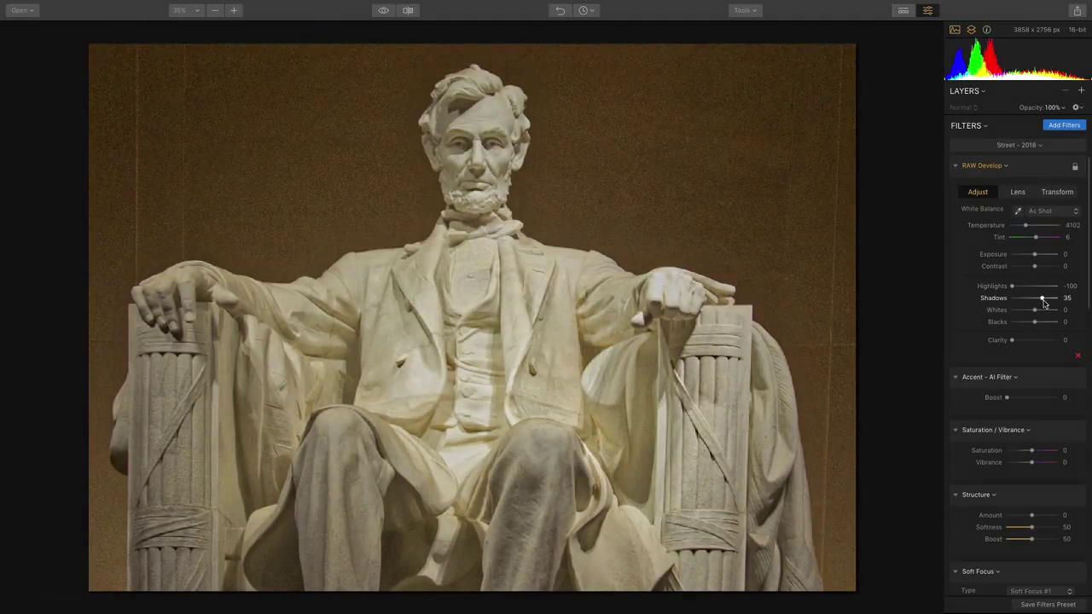
pyautogui.click(1028, 340)
pyautogui.moveTo(1028, 342); pyautogui.dragTo(1024, 341)
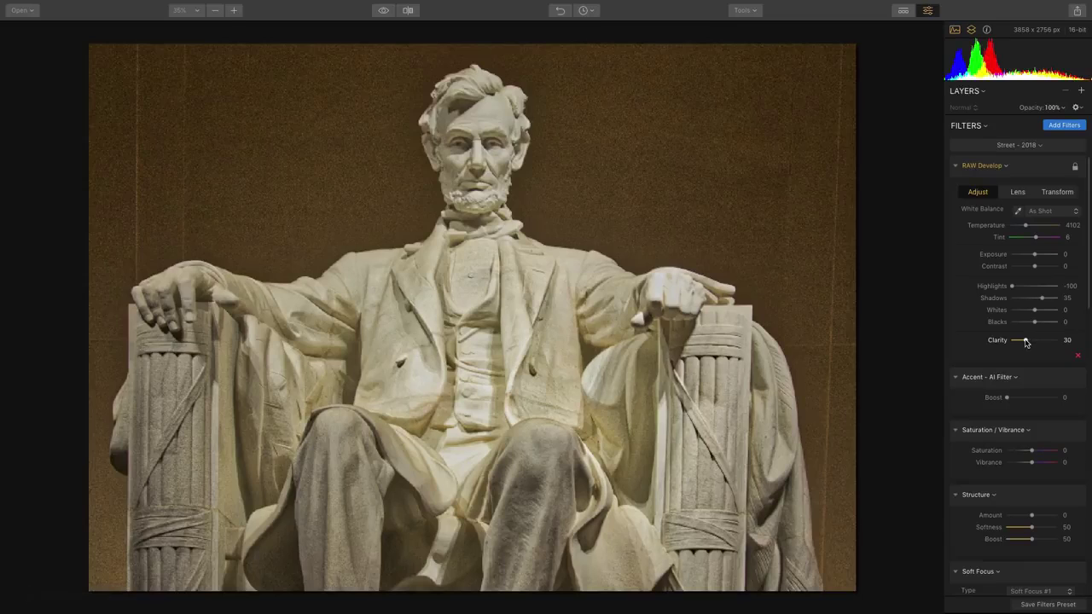
pyautogui.click(1015, 398)
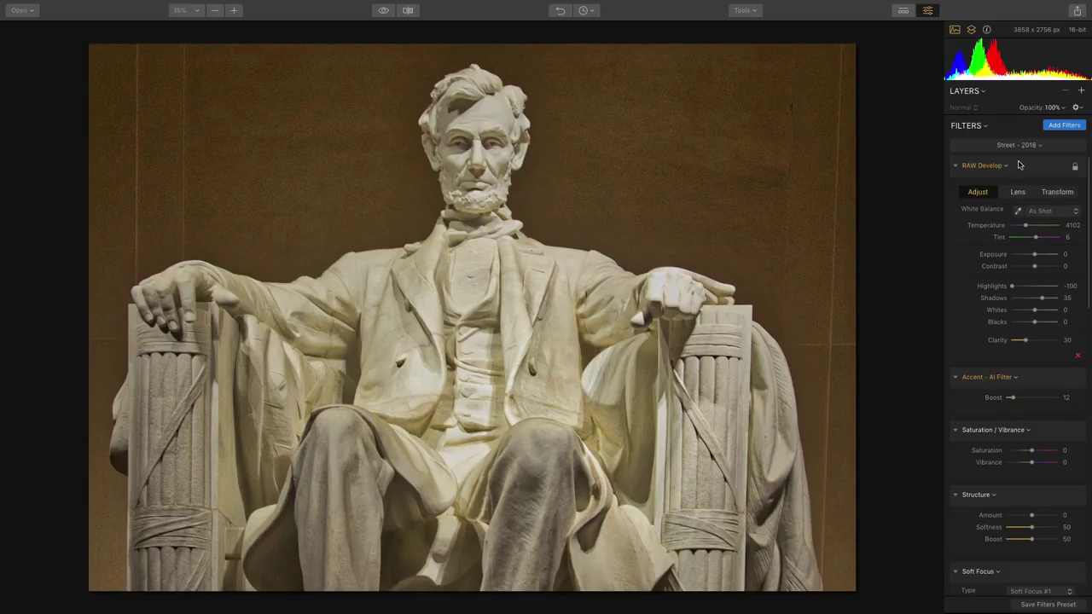
# - Add a Denoise filter from the catalog with Luminosity at 60 and Color at 35
pyautogui.scroll(-10, 1023, 243)
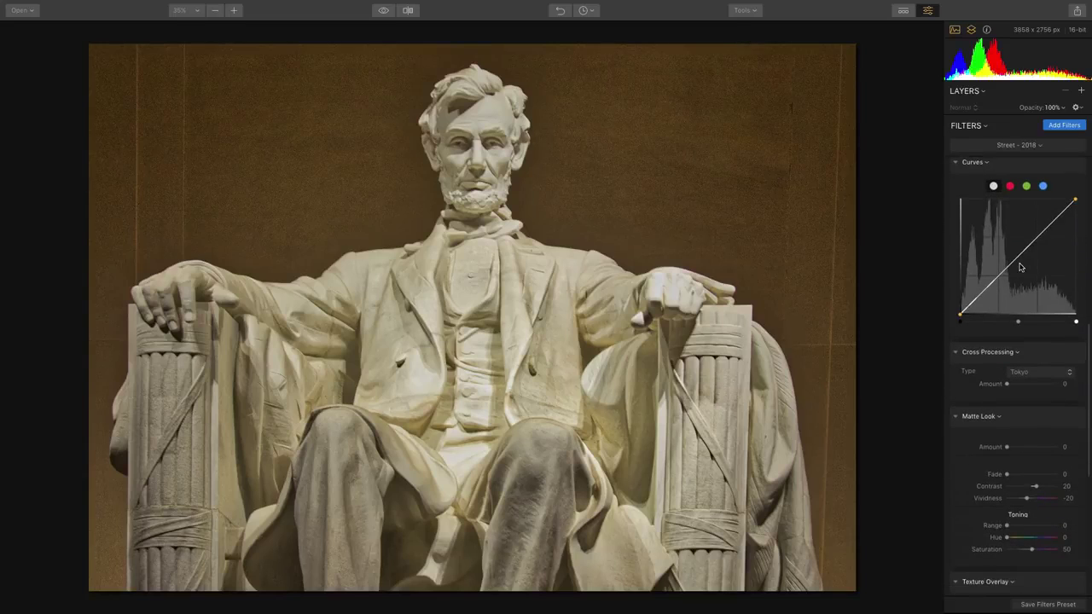
pyautogui.scroll(-5, 1020, 268)
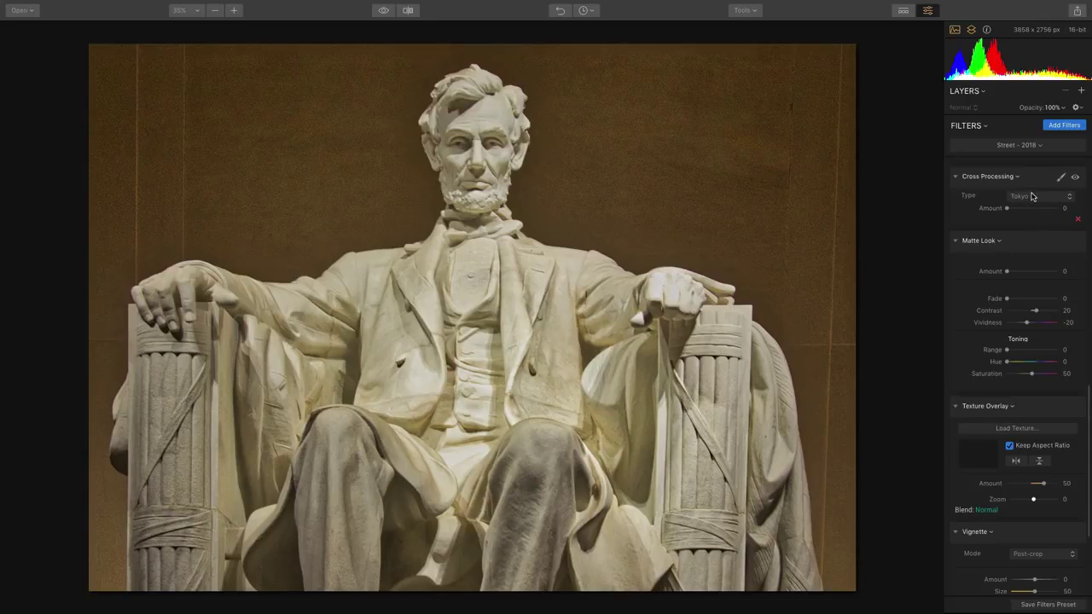
pyautogui.click(1056, 127)
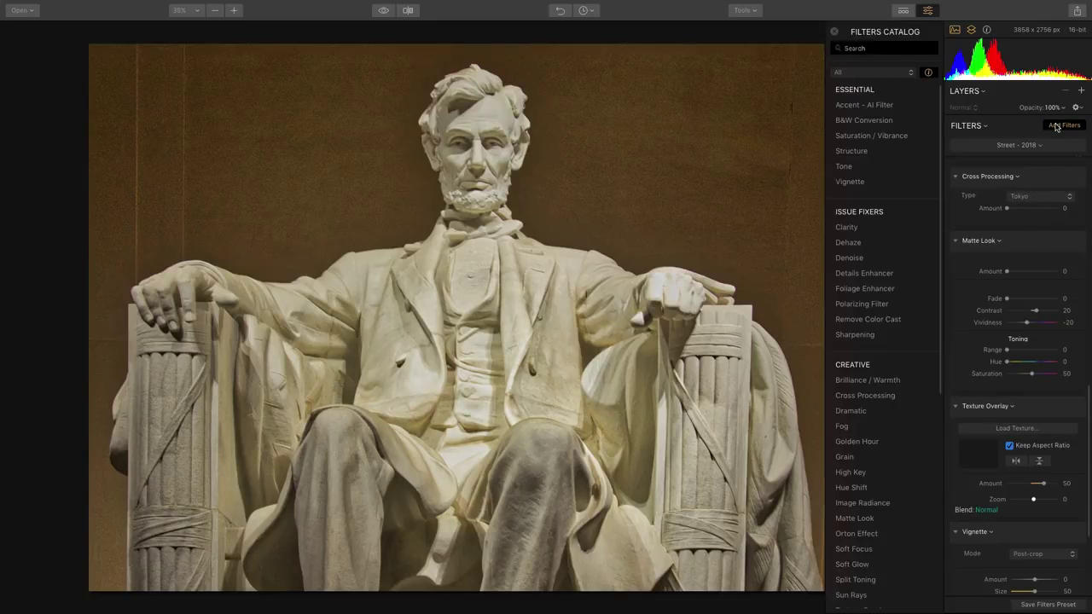
pyautogui.click(867, 267)
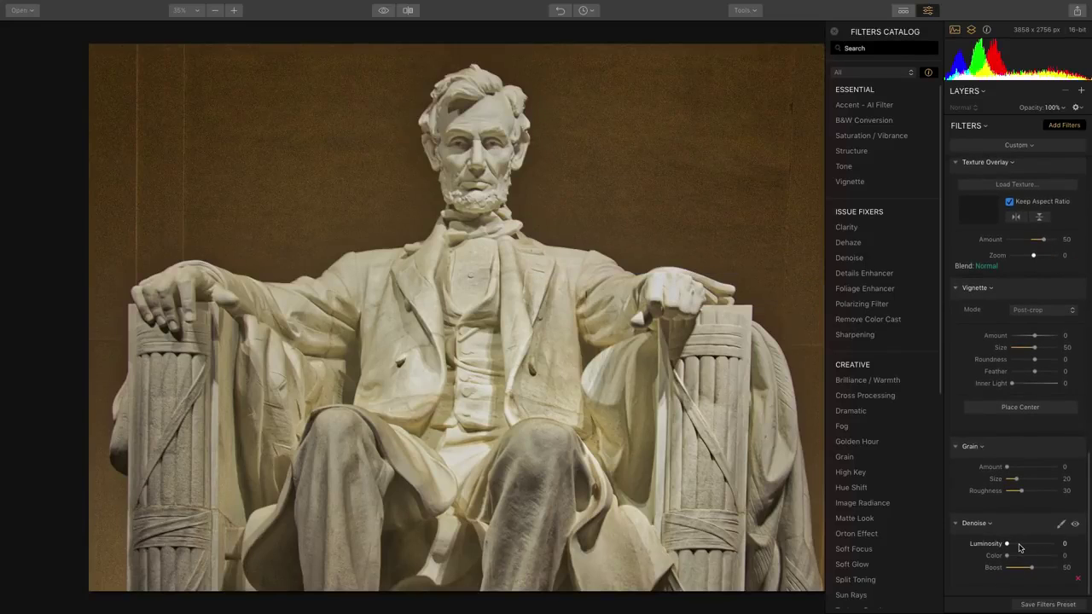
pyautogui.moveTo(1019, 546); pyautogui.dragTo(1038, 547)
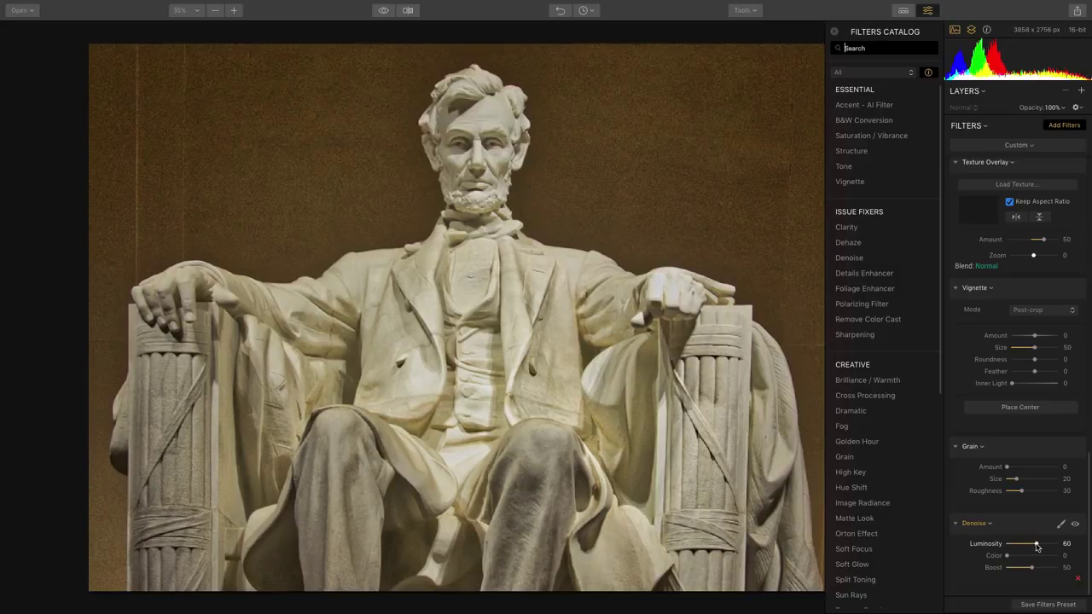
pyautogui.click(1025, 557)
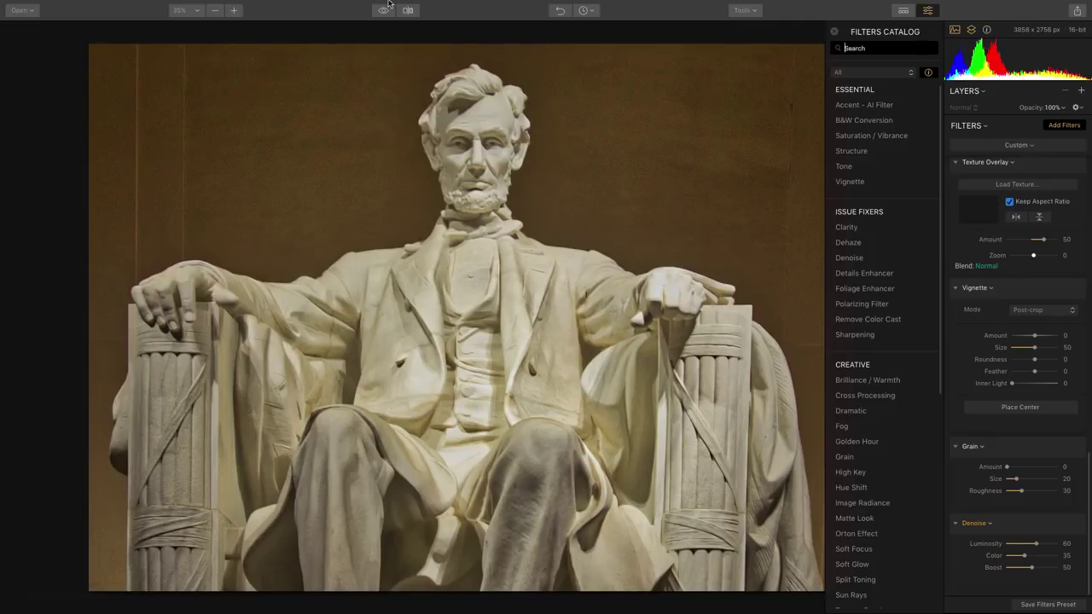
# - Check the statue's face and coat at 100% and raise Denoise's Luminosity and Boost to 71
pyautogui.click(262, 25)
pyautogui.click(262, 25)
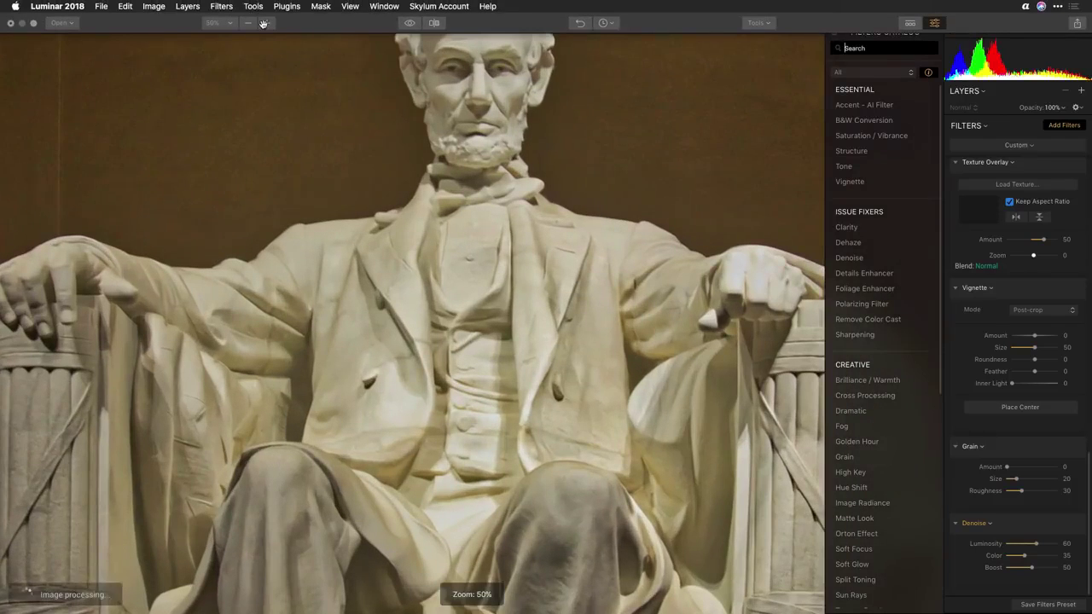
pyautogui.click(262, 25)
pyautogui.moveTo(263, 54); pyautogui.dragTo(332, 278)
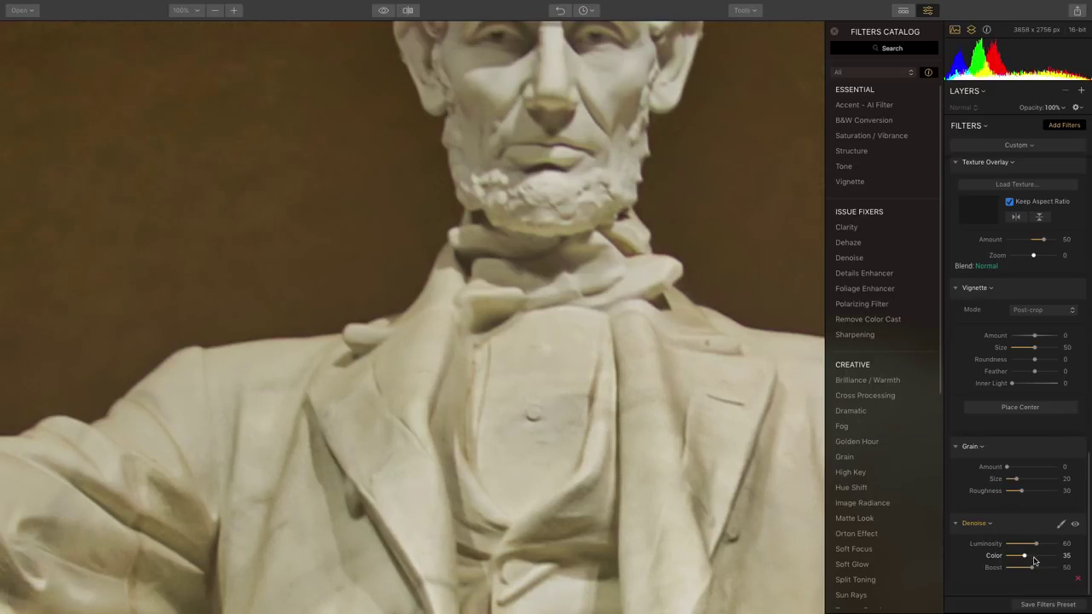
pyautogui.moveTo(1036, 544); pyautogui.dragTo(1043, 571)
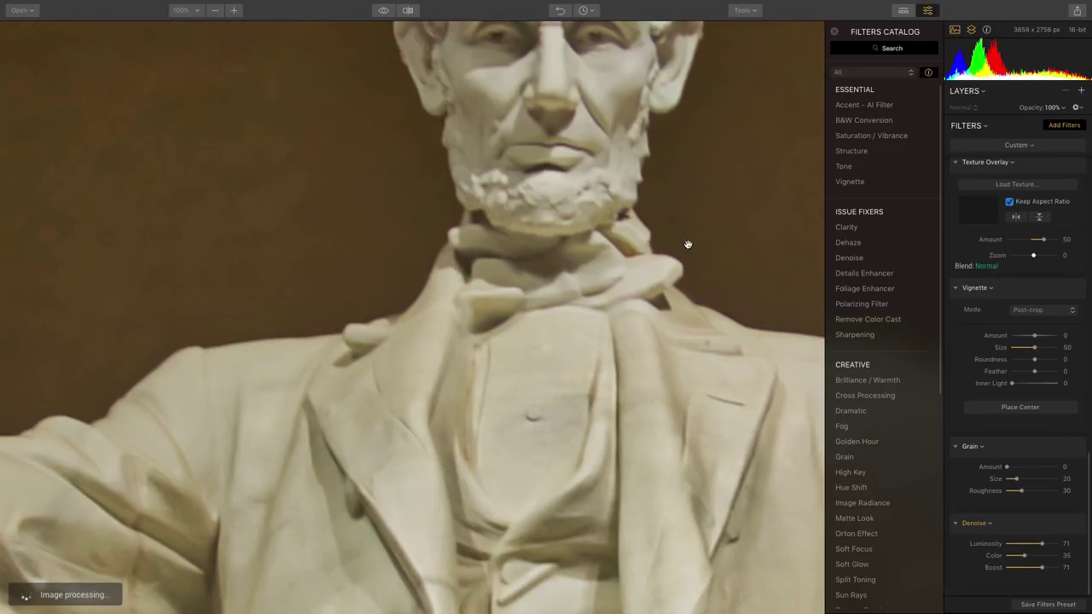
# - Search the filters catalog for "sha" and add the Details Enhancer filter to the statue photo
pyautogui.click(889, 50)
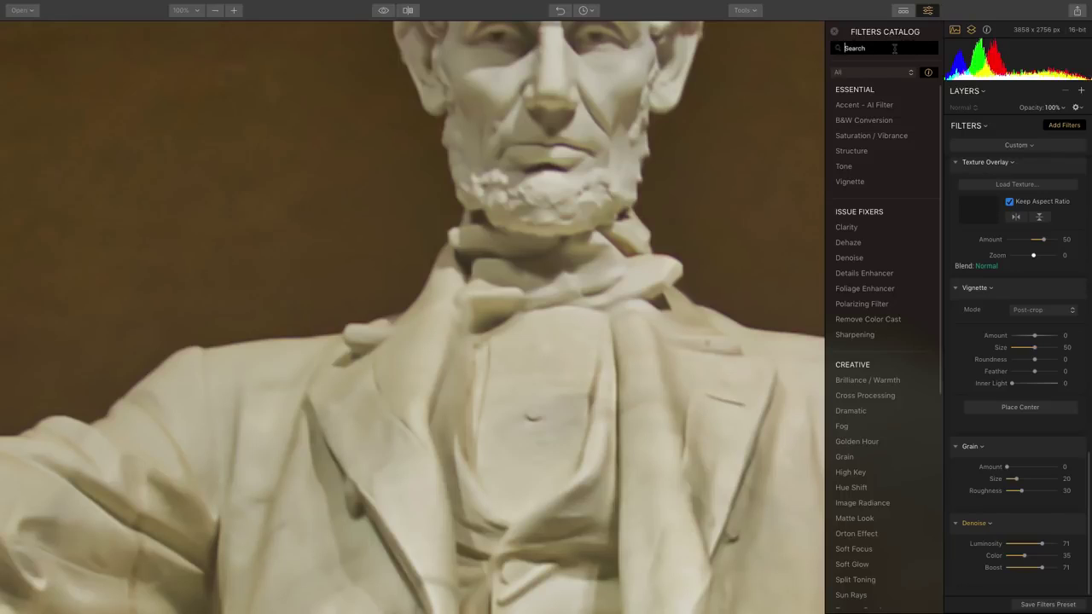
pyautogui.write('sha')
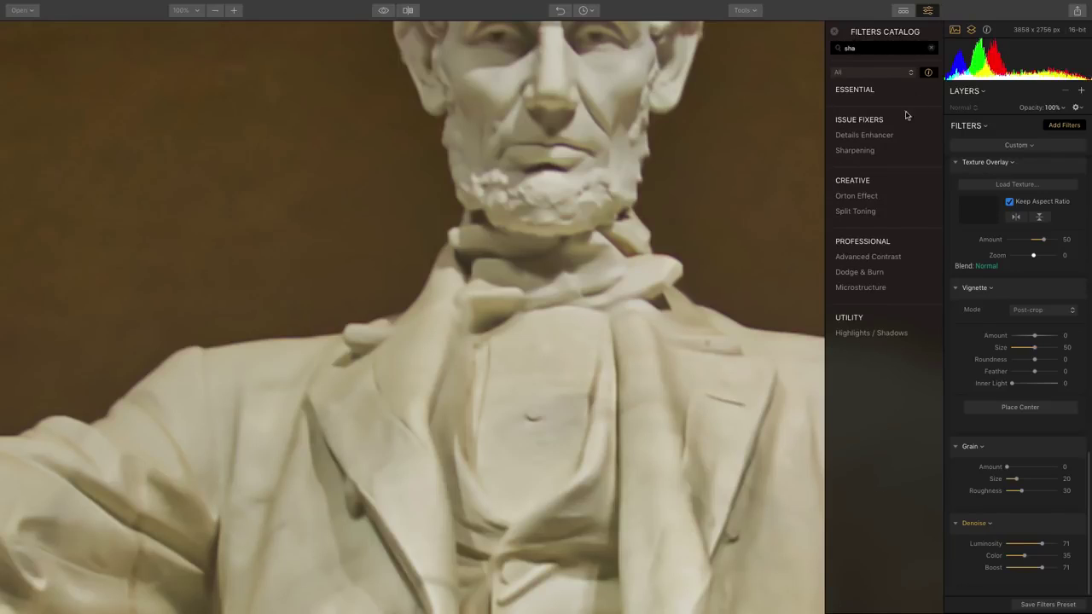
pyautogui.click(891, 139)
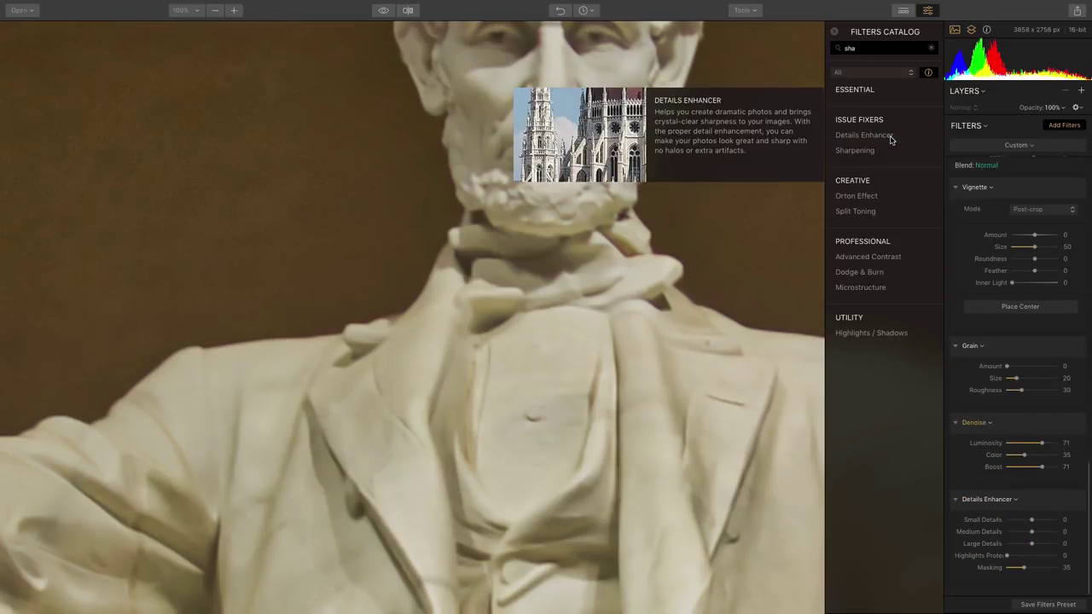
# - Set Details Enhancer's Small Details to -23, Medium Details to 53, Large Details to 53 and Highlights Protection to 50
pyautogui.click(216, 11)
pyautogui.click(215, 12)
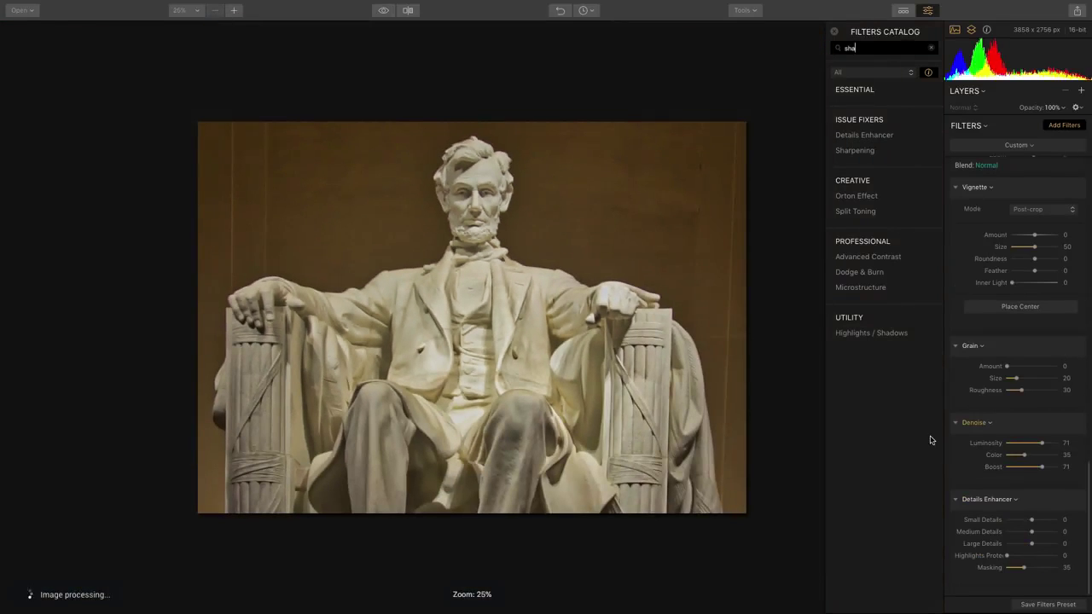
pyautogui.moveTo(1032, 520); pyautogui.dragTo(1049, 523)
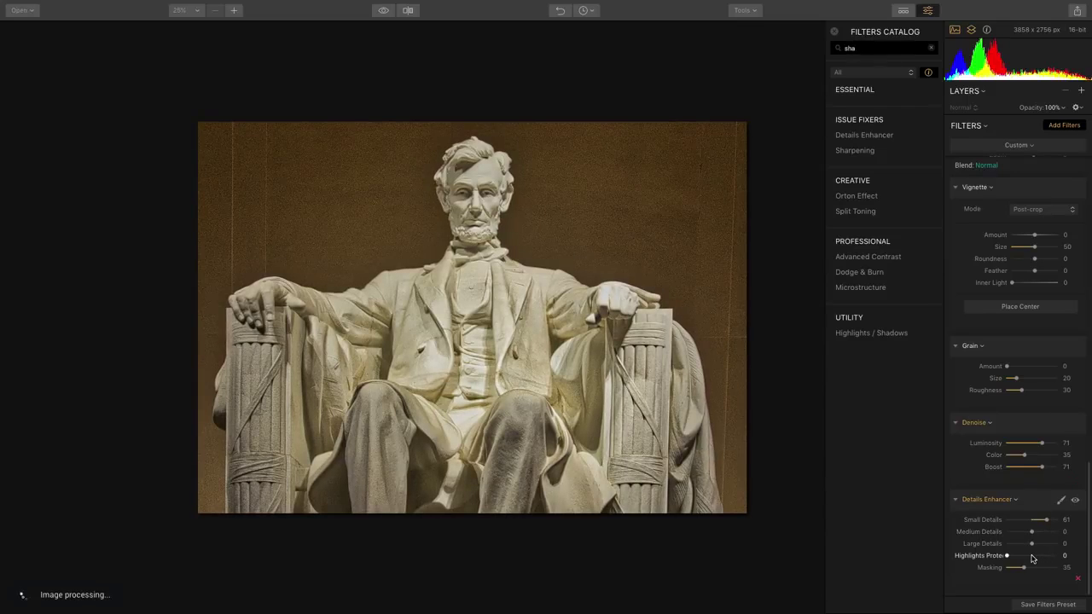
pyautogui.click(1031, 556)
pyautogui.moveTo(1032, 532); pyautogui.dragTo(1046, 532)
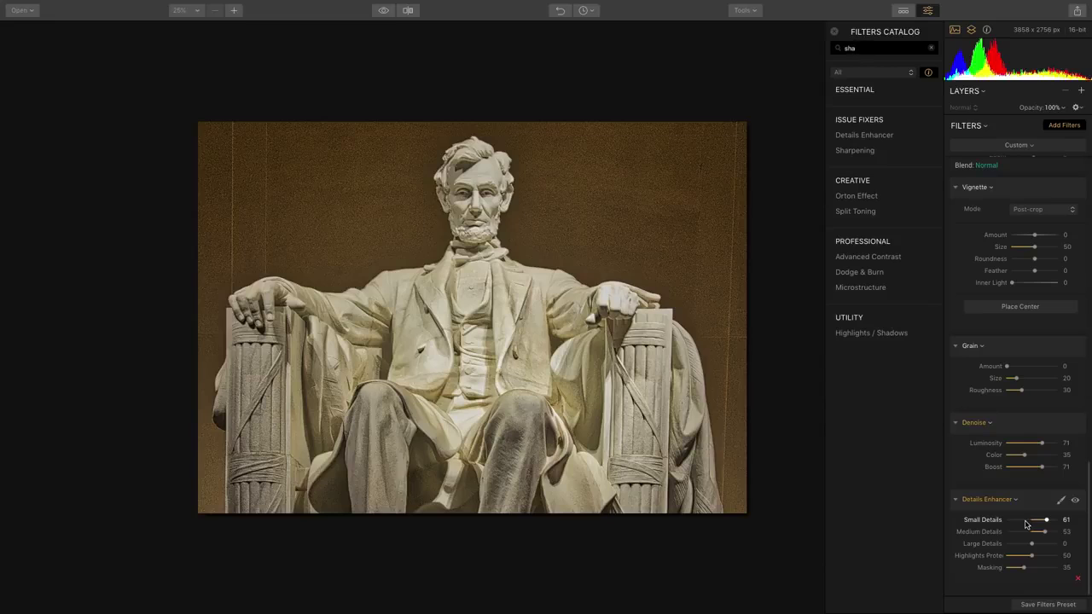
pyautogui.click(1026, 520)
pyautogui.click(1045, 543)
# - Darken the edges of the statue photo by setting the Vignette's Amount to -80
pyautogui.scroll(3, 1070, 249)
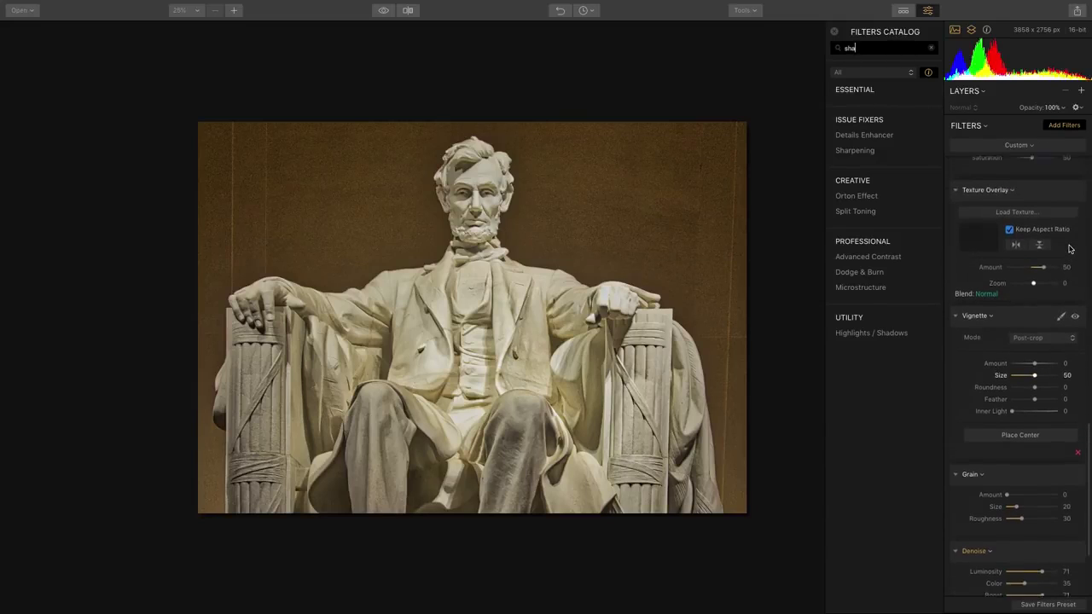
pyautogui.scroll(2, 1071, 248)
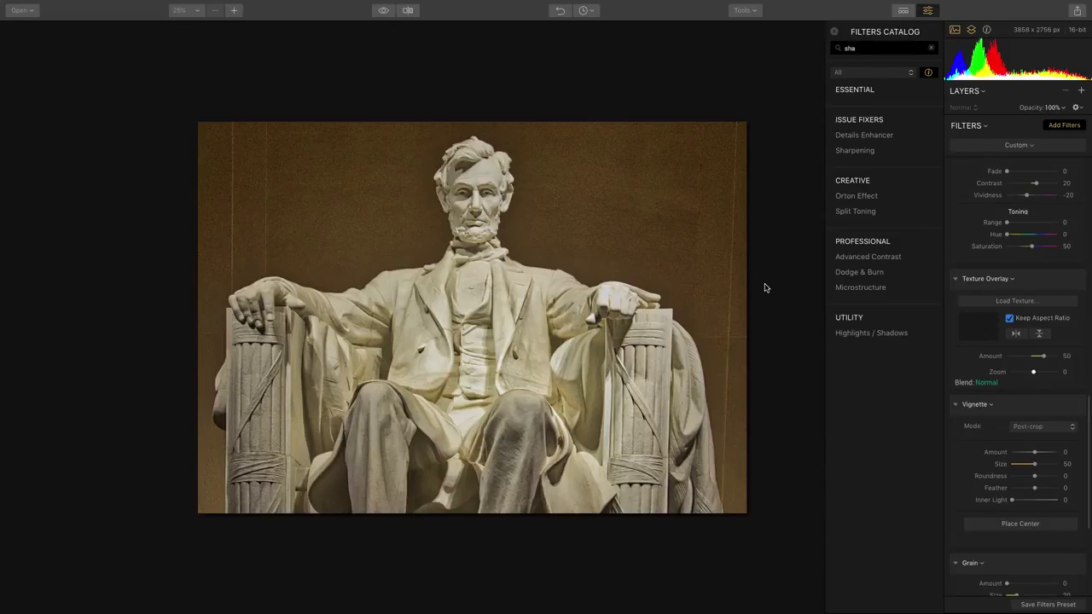
pyautogui.scroll(-5, 1056, 444)
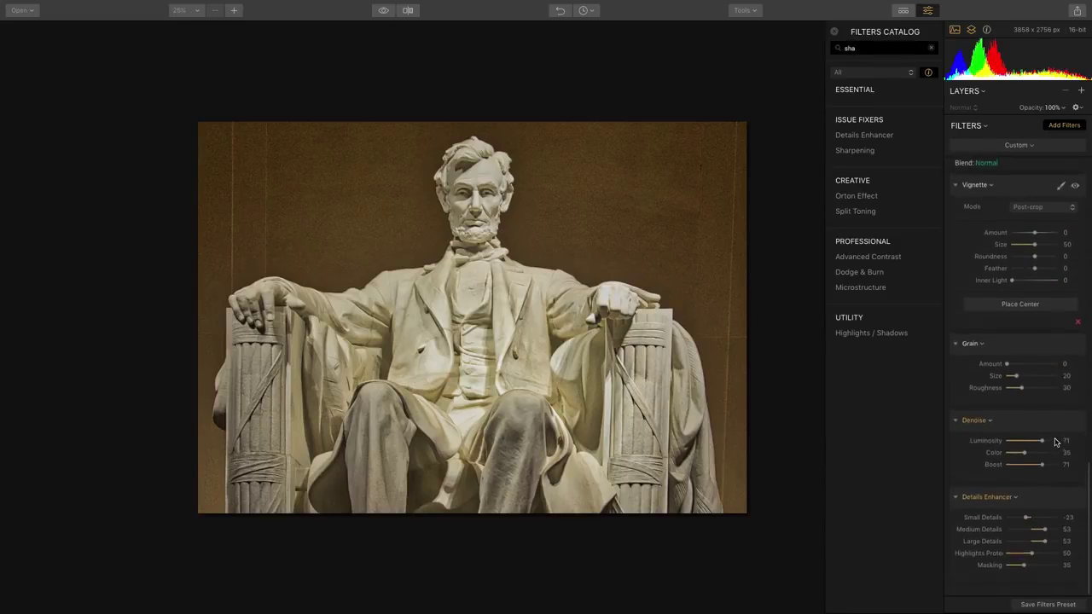
pyautogui.scroll(2, 1045, 489)
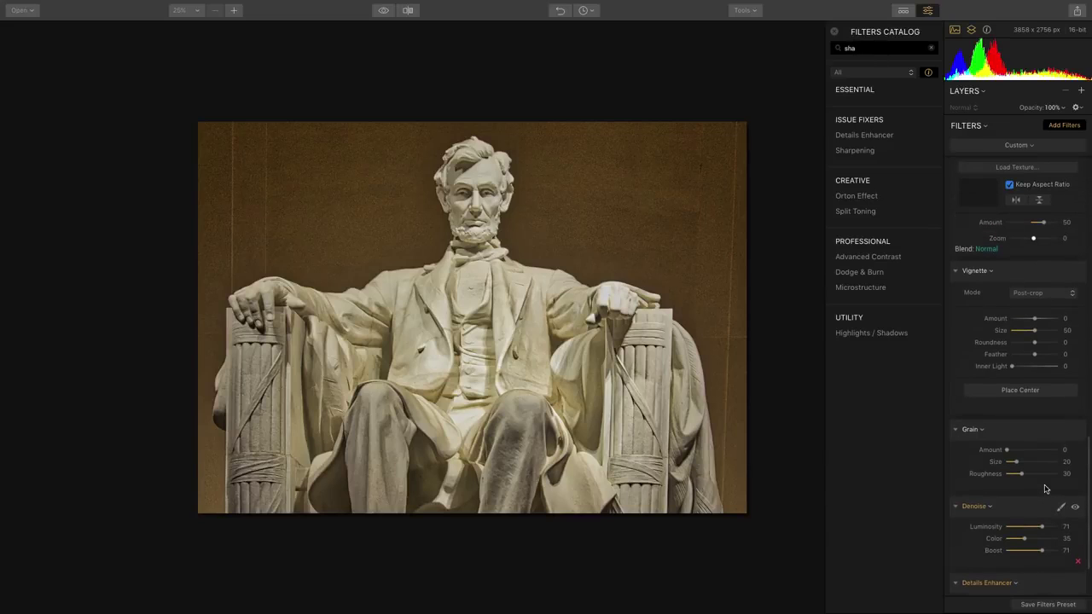
pyautogui.moveTo(1024, 321); pyautogui.dragTo(1016, 323)
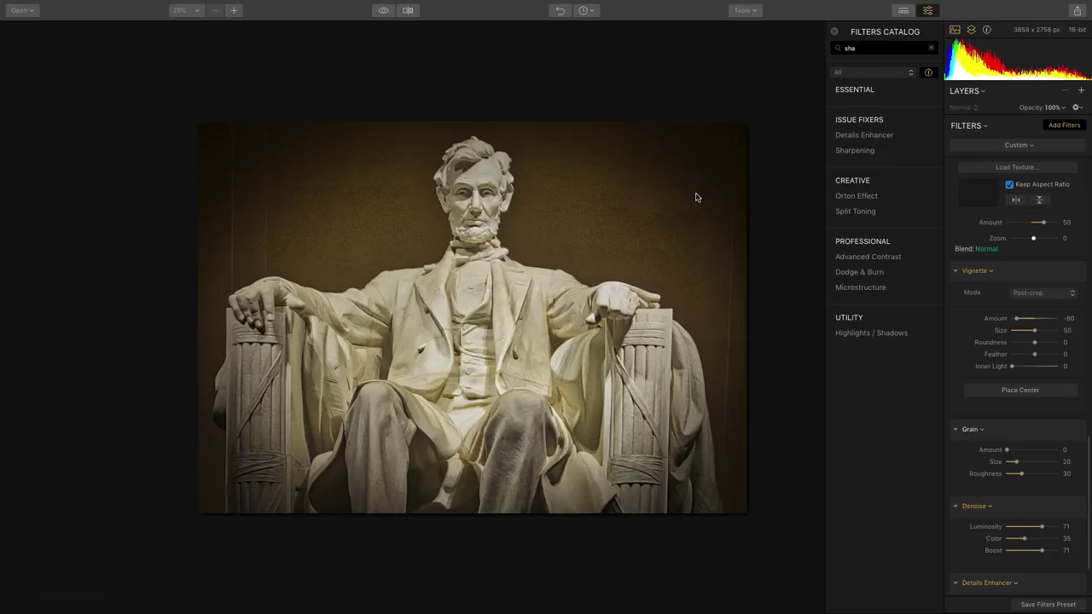
# - Open the photo Foliage.ARW from the L18 QuickStart folder
pyautogui.press('super+o')
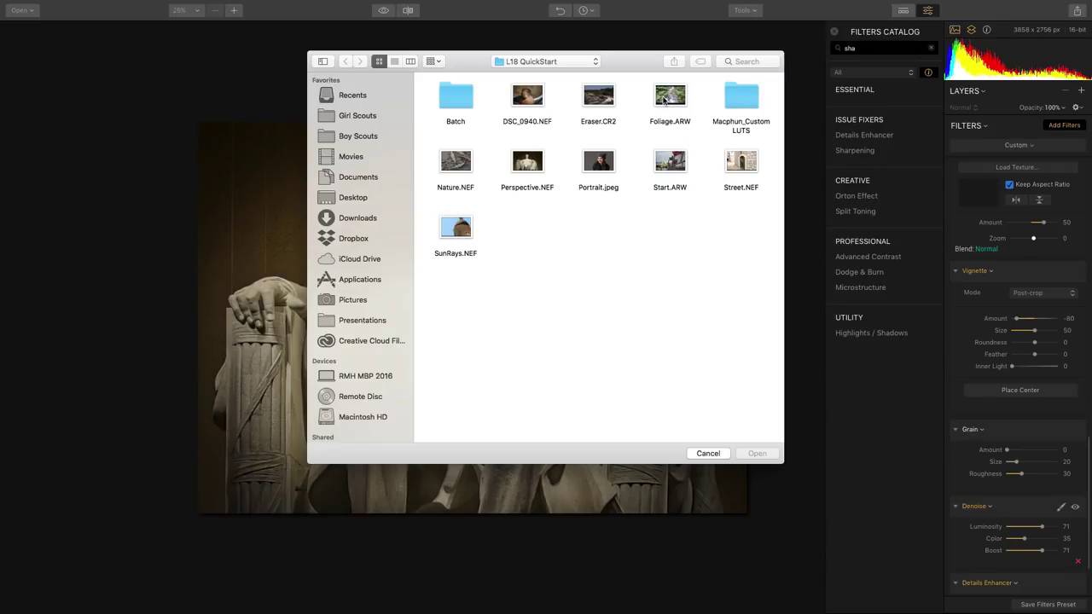
pyautogui.click(664, 100)
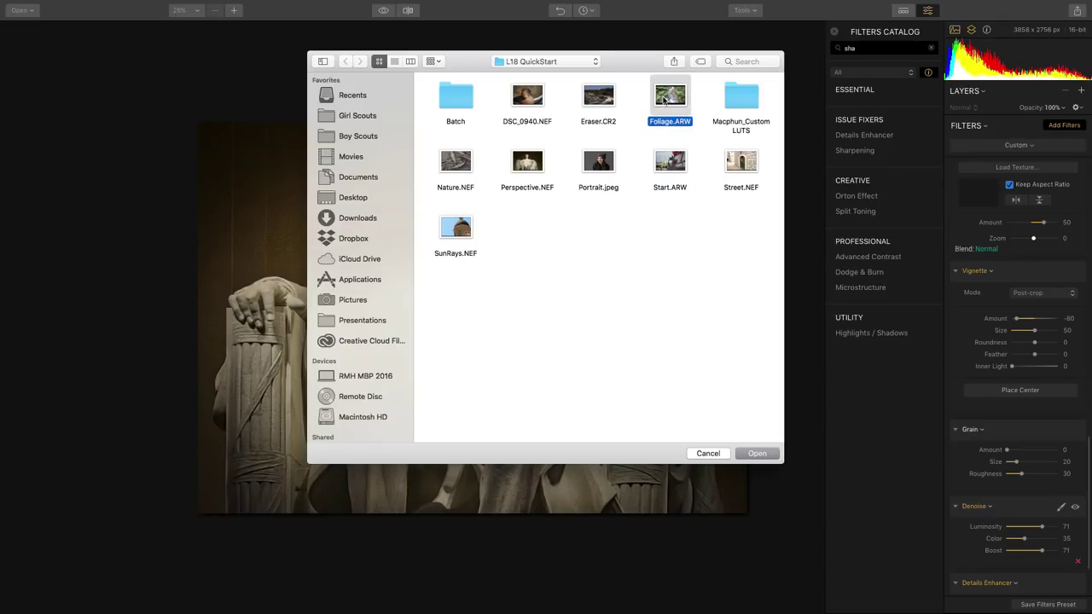
pyautogui.doubleClick(664, 99)
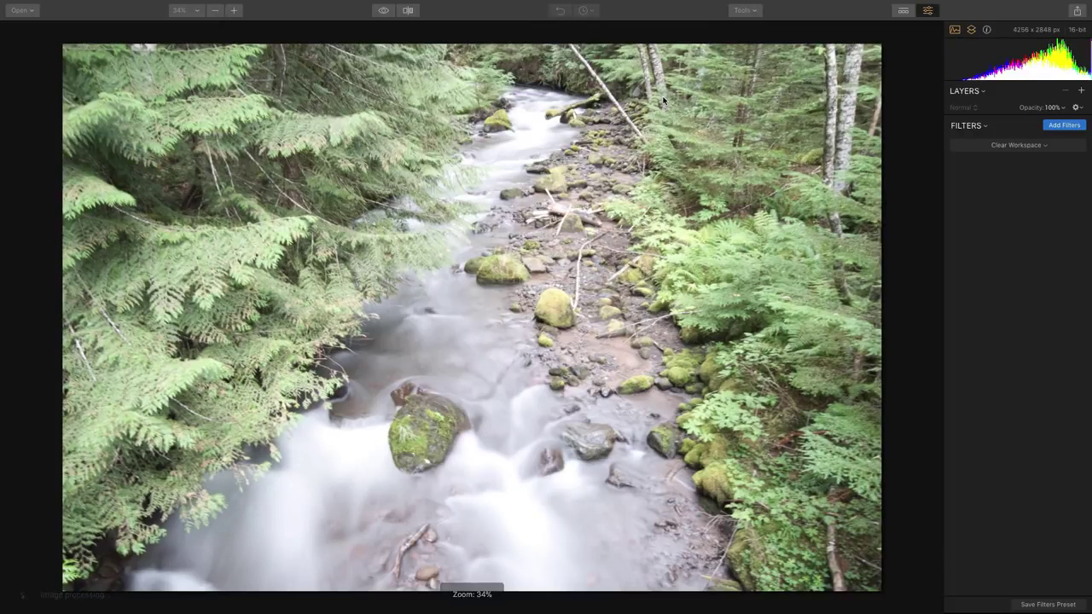
# - Load the Landscape - 2018 workspace, setting RAW Develop's Highlights to -100 and the Accent - AI Filter's Boost to 56
pyautogui.click(1030, 149)
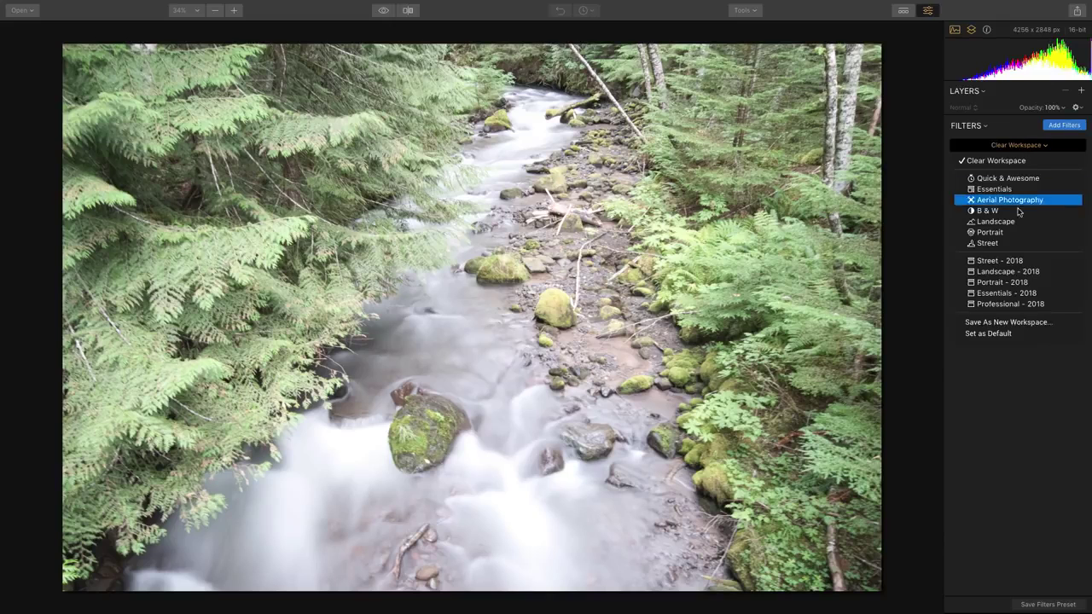
pyautogui.click(1017, 274)
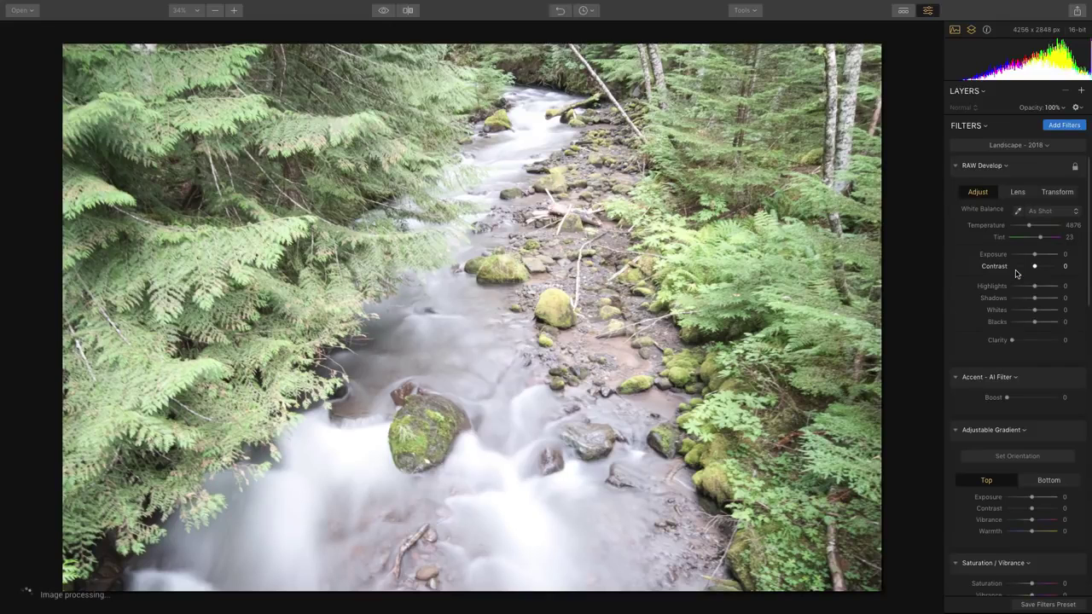
pyautogui.moveTo(1030, 290); pyautogui.dragTo(1004, 296)
pyautogui.moveTo(1007, 397); pyautogui.dragTo(1034, 406)
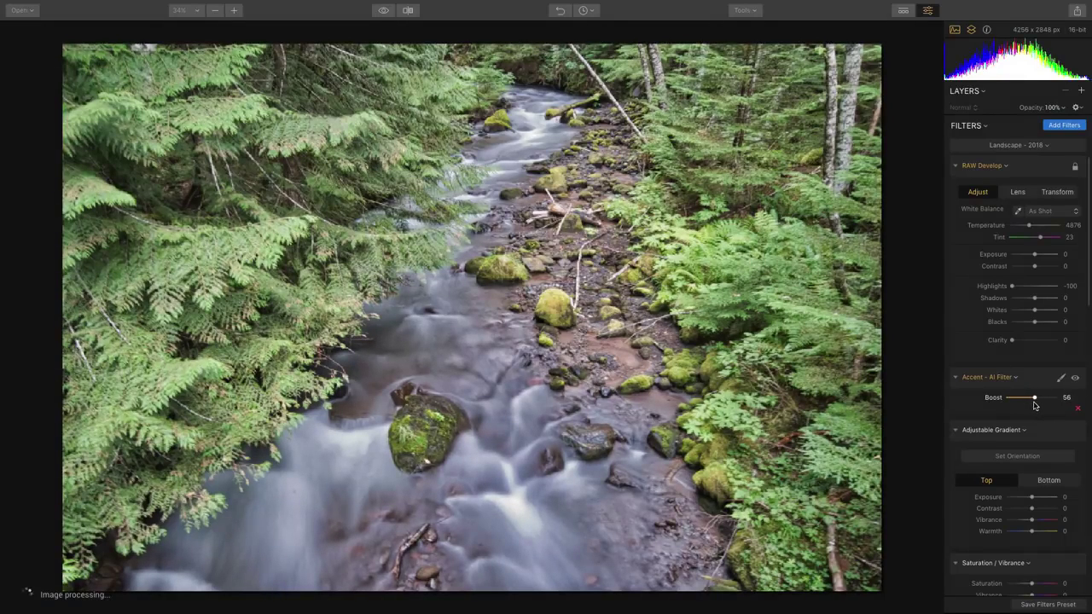
# - Set the Polarizing Filter's Amount to 70 and the Foliage Enhancer's Hue to 25 and Amount to 18
pyautogui.scroll(-3, 1034, 406)
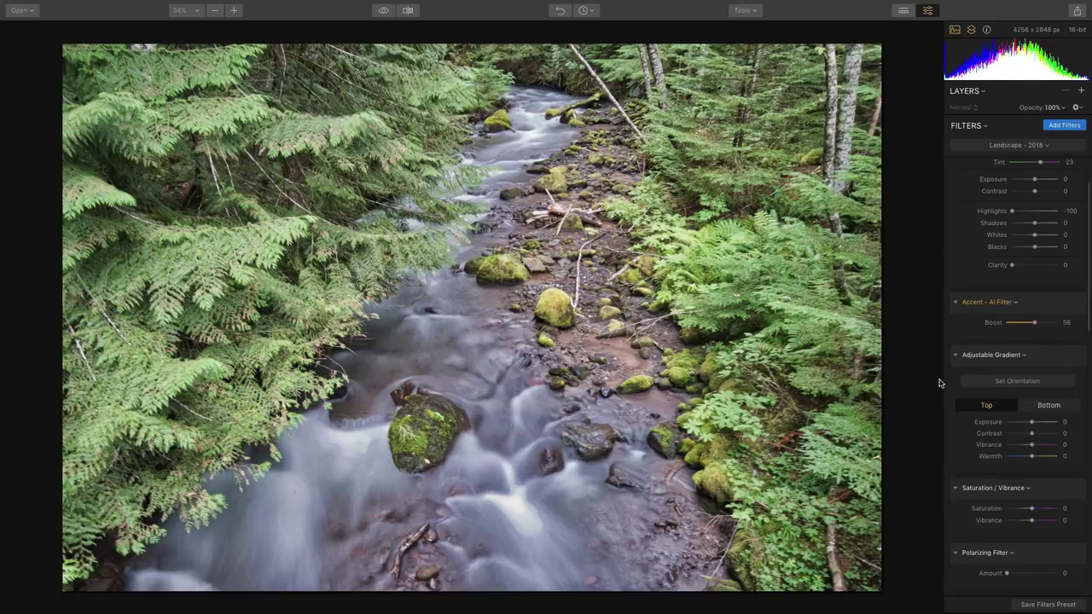
pyautogui.scroll(-3, 968, 394)
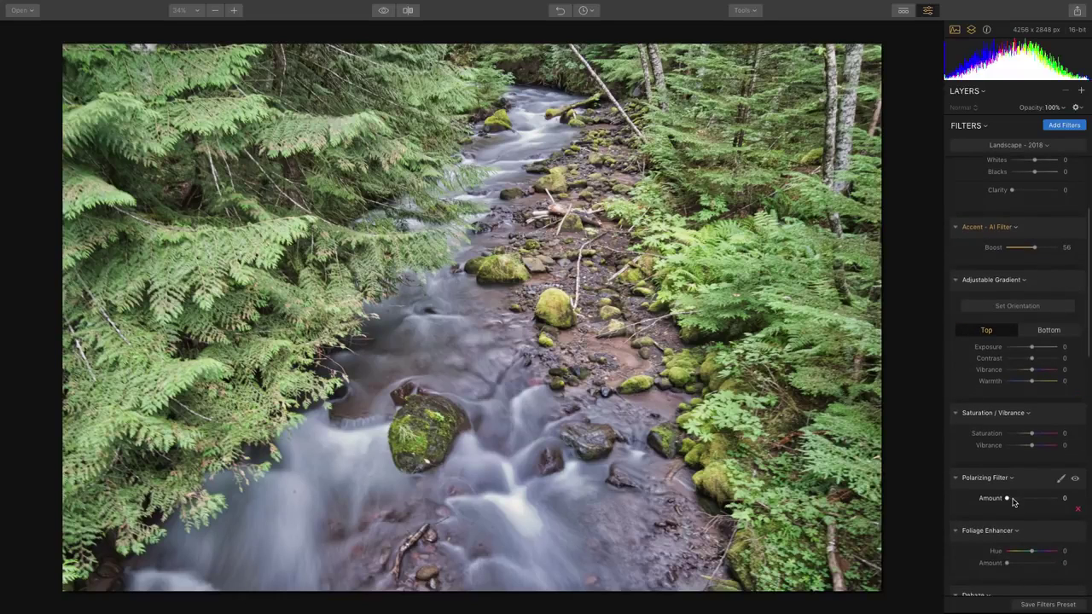
pyautogui.moveTo(1008, 500); pyautogui.dragTo(1043, 501)
pyautogui.scroll(-3, 1043, 500)
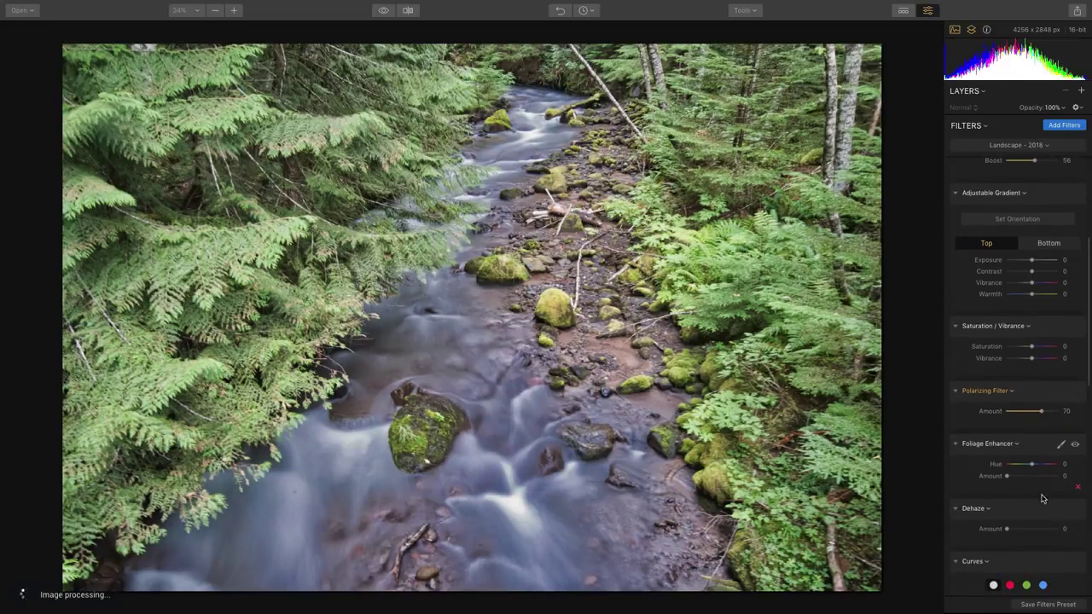
pyautogui.moveTo(1012, 479)
pyautogui.mouseDown()
pyautogui.moveTo(1046, 479)
pyautogui.moveTo(1023, 467)
pyautogui.moveTo(1038, 466)
pyautogui.moveTo(1032, 480)
pyautogui.moveTo(1014, 481)
pyautogui.mouseUp()
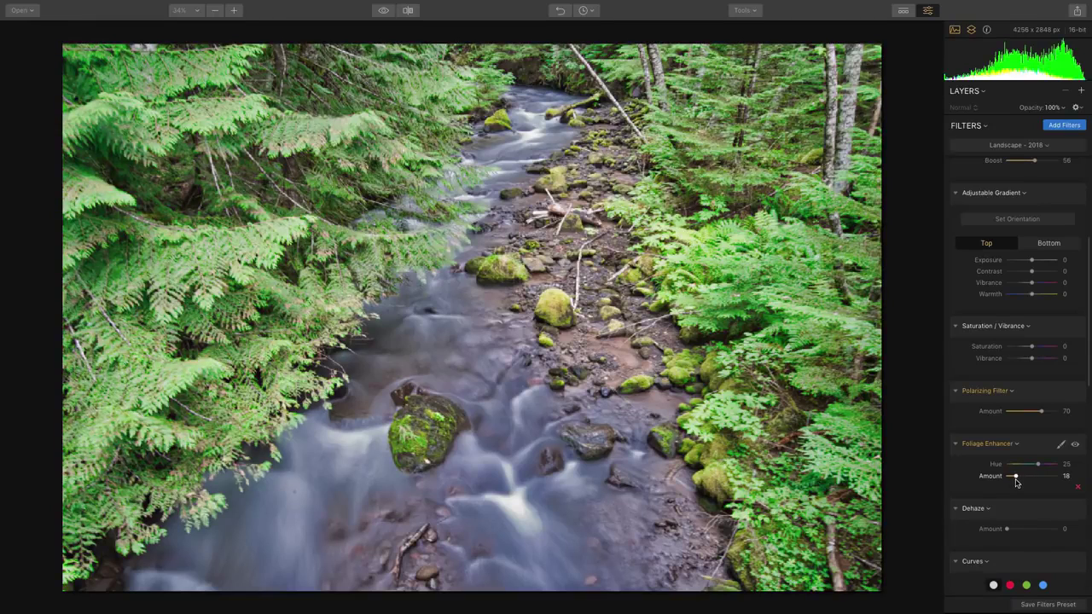
# - Find the HSL filter in the filters catalog and add it to the stream photo
pyautogui.scroll(-3, 1015, 479)
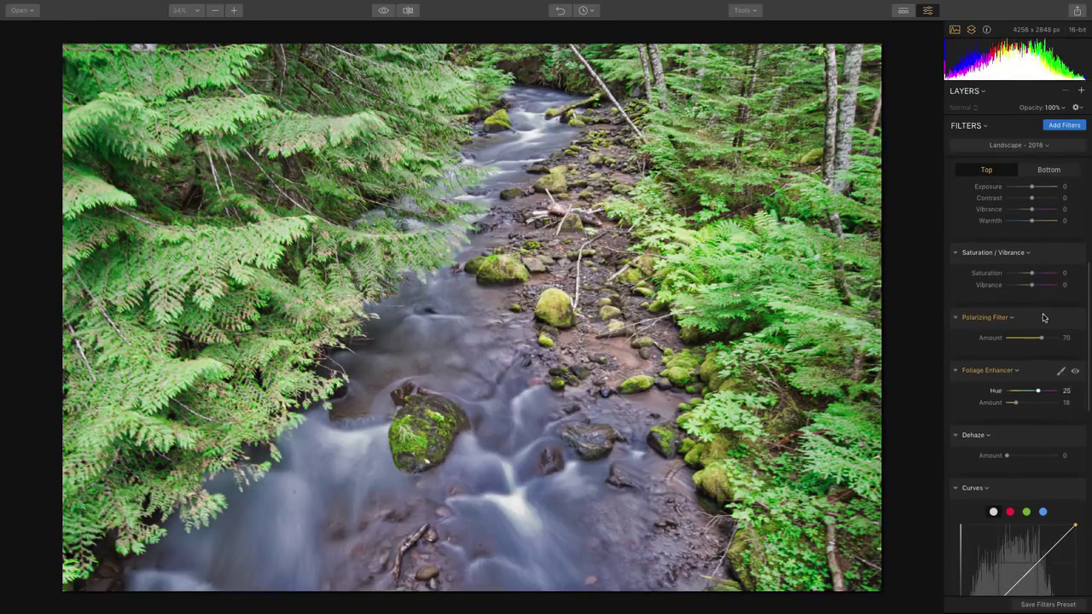
pyautogui.click(1063, 126)
pyautogui.write('hs')
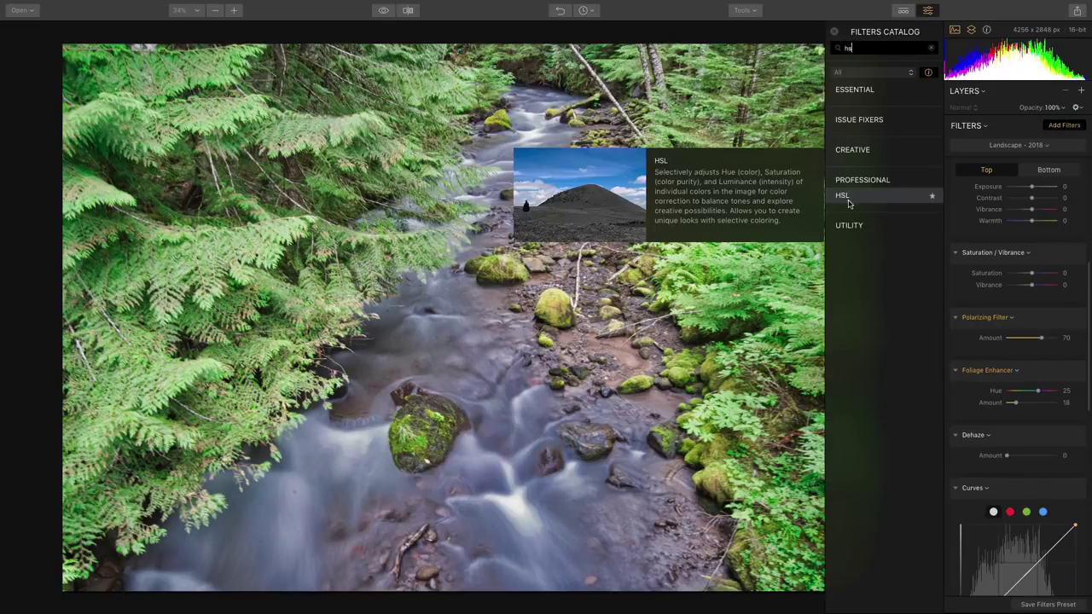
pyautogui.click(845, 198)
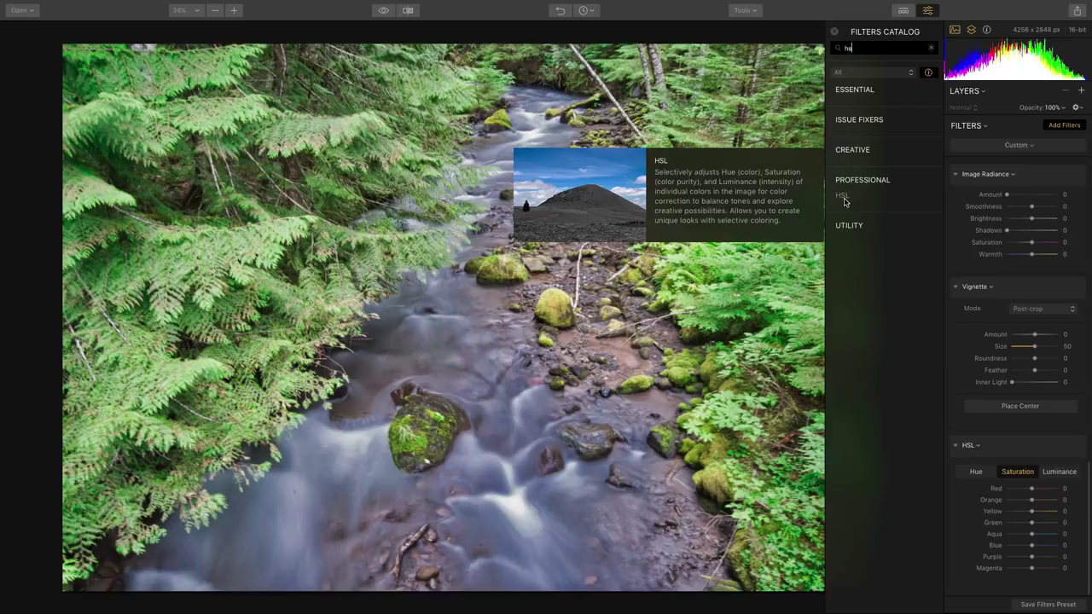
# - In the HSL filter, set Green's Luminance to -64 and its Saturation to 6
pyautogui.click(1054, 475)
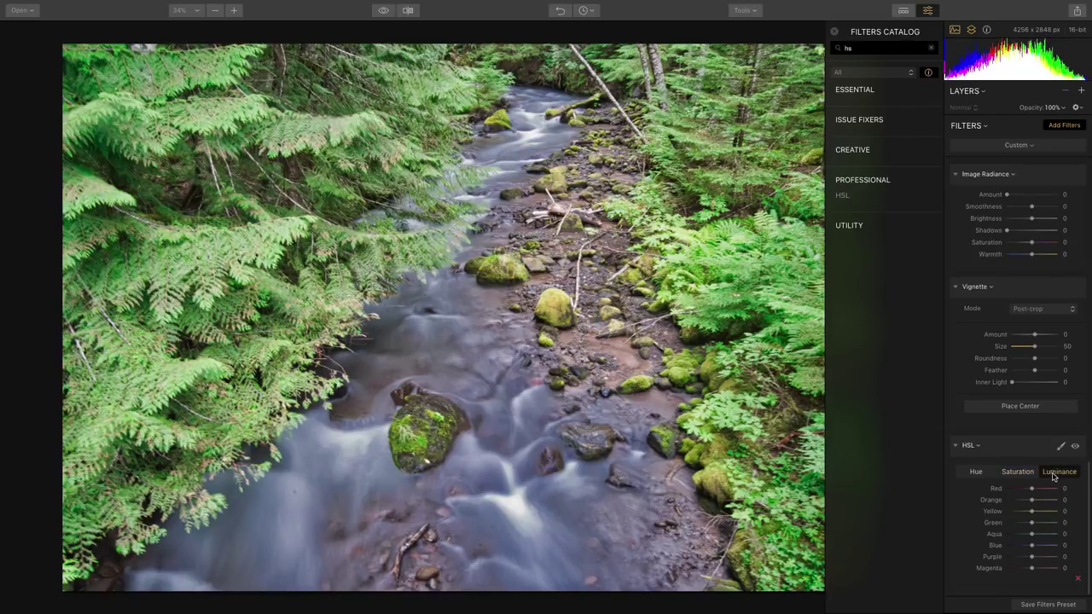
pyautogui.moveTo(1031, 525); pyautogui.dragTo(1015, 526)
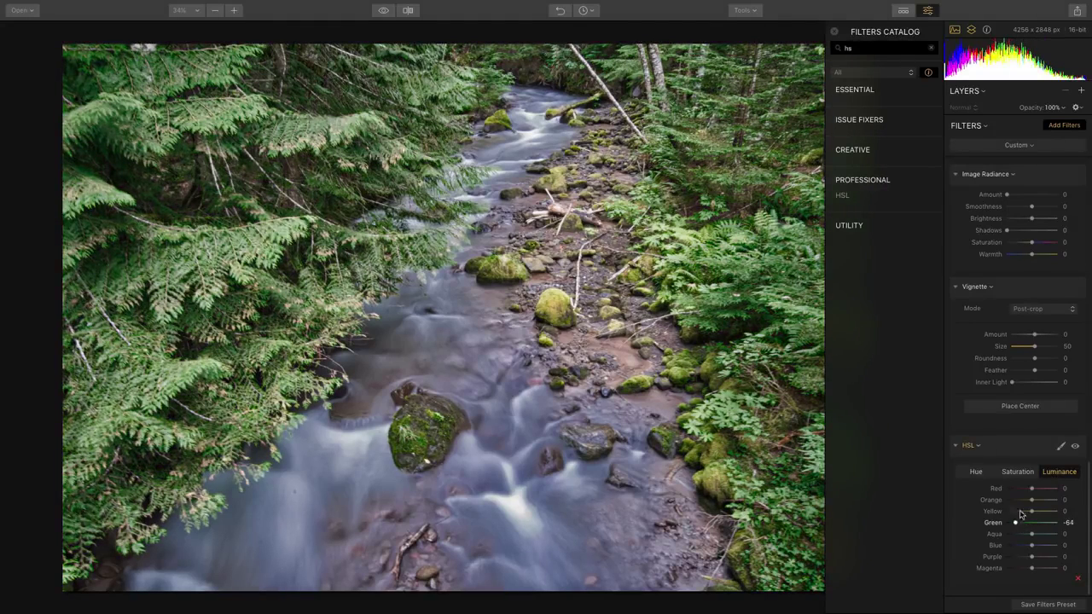
pyautogui.click(1021, 475)
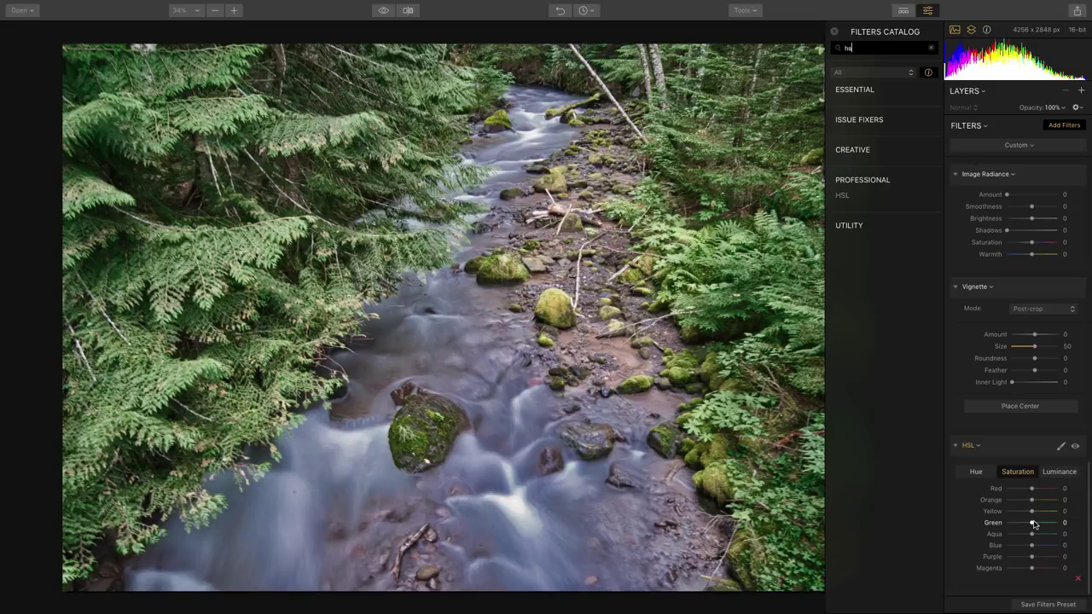
pyautogui.moveTo(1031, 523); pyautogui.dragTo(1035, 523)
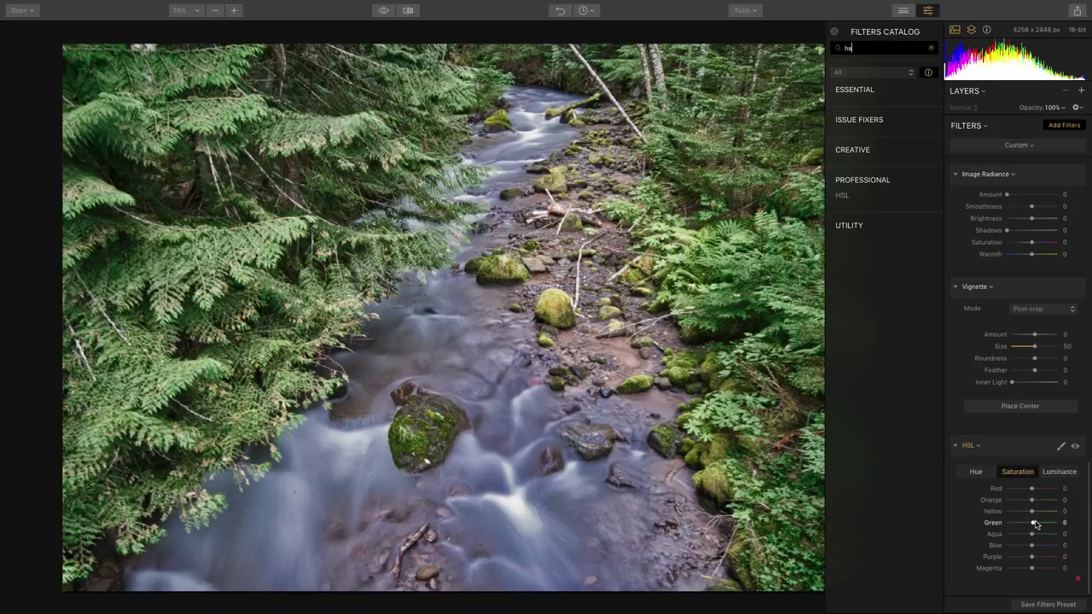
# - In the HSL filter, set Green's Hue to -15 and slightly adjust Red's Hue
pyautogui.click(986, 474)
pyautogui.moveTo(1032, 523); pyautogui.dragTo(1024, 524)
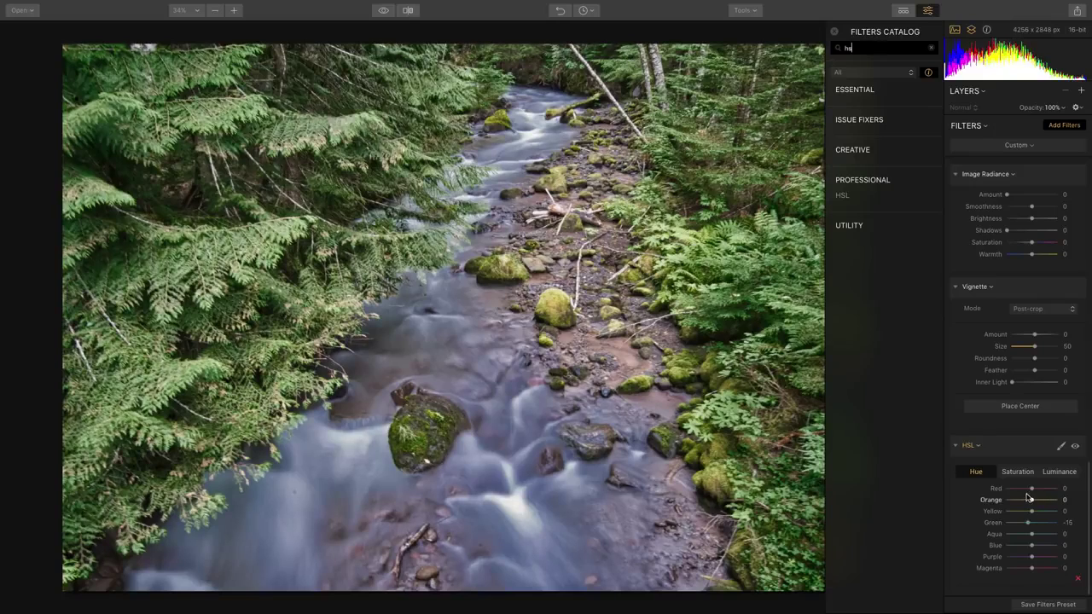
pyautogui.moveTo(1031, 491)
pyautogui.mouseDown()
pyautogui.moveTo(1009, 493)
pyautogui.moveTo(1033, 495)
pyautogui.mouseUp()
# - In the HSL filter's Luminance settings, set Red to -83, Aqua to 4 and Blue to 29
pyautogui.click(1058, 472)
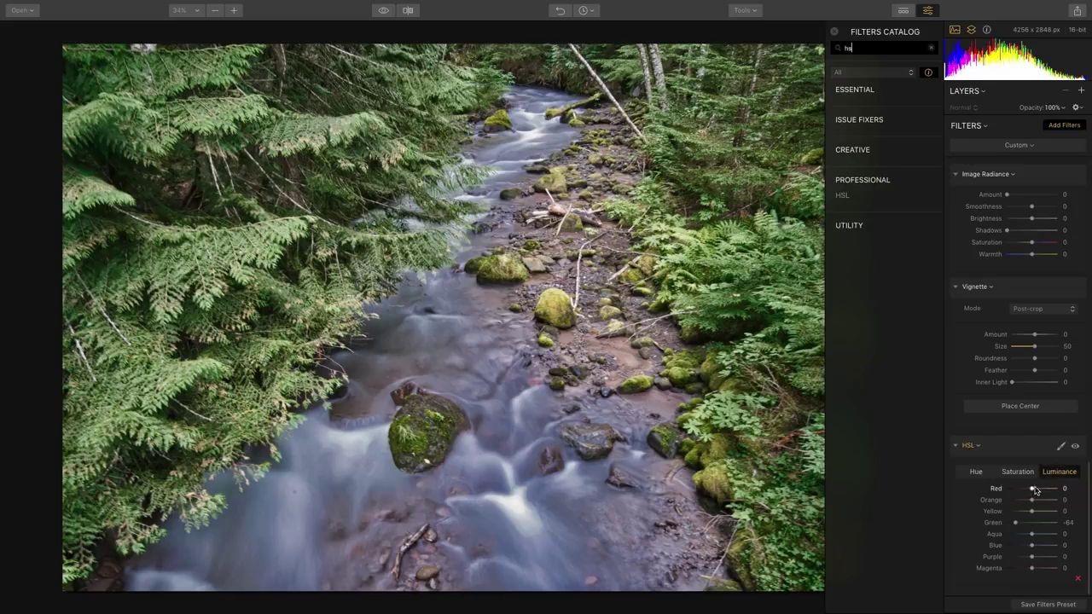
pyautogui.moveTo(1031, 490)
pyautogui.mouseDown()
pyautogui.moveTo(1000, 496)
pyautogui.moveTo(1029, 495)
pyautogui.moveTo(1012, 498)
pyautogui.mouseUp()
pyautogui.moveTo(1033, 539)
pyautogui.mouseDown()
pyautogui.moveTo(1009, 540)
pyautogui.moveTo(1034, 539)
pyautogui.moveTo(1015, 551)
pyautogui.moveTo(1039, 553)
pyautogui.mouseUp()
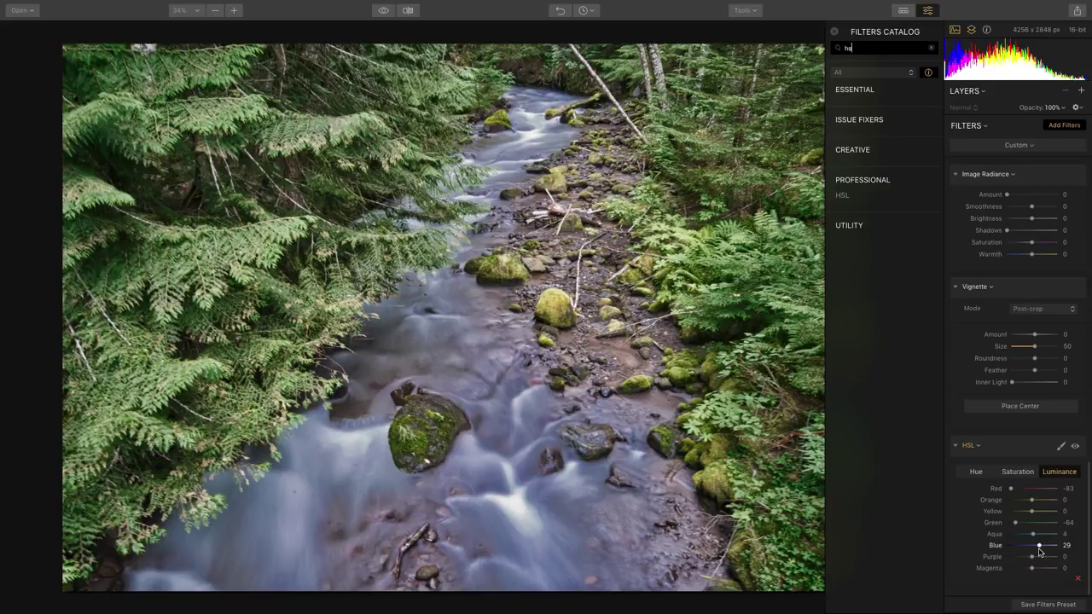
# - Find the Exposure filter in the filters catalog, add it to the stream photo and set its Exposure to -2.81
pyautogui.scroll(10, 1049, 404)
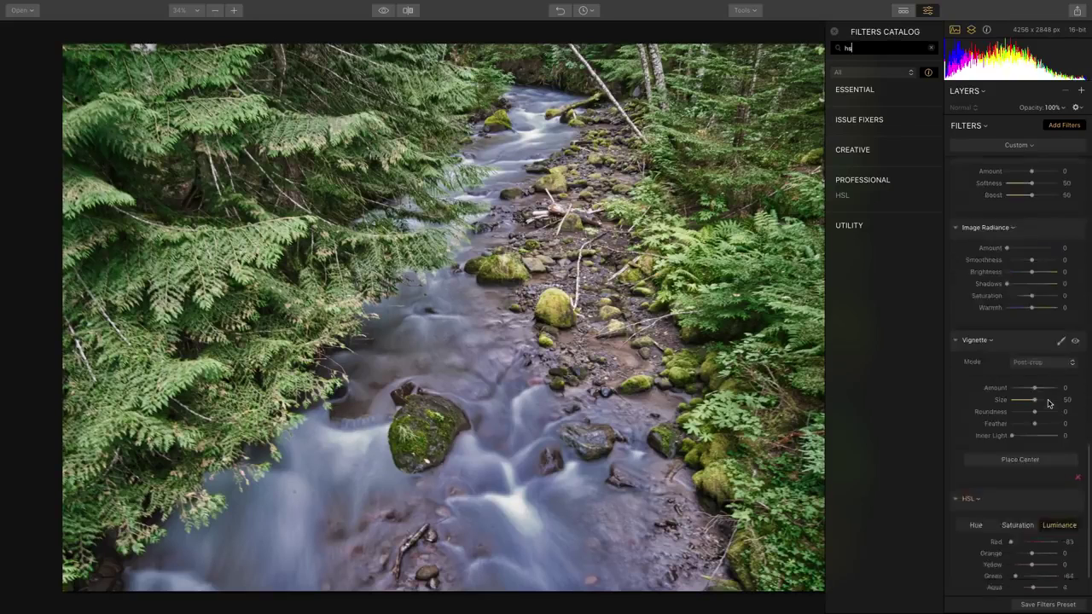
pyautogui.scroll(5, 1049, 404)
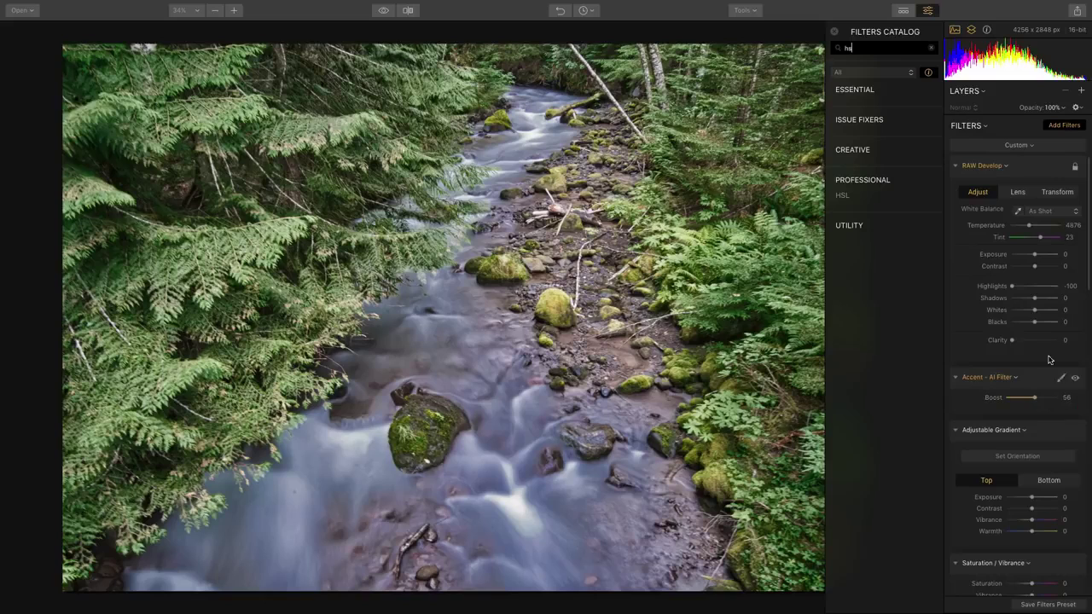
pyautogui.scroll(-15, 1049, 349)
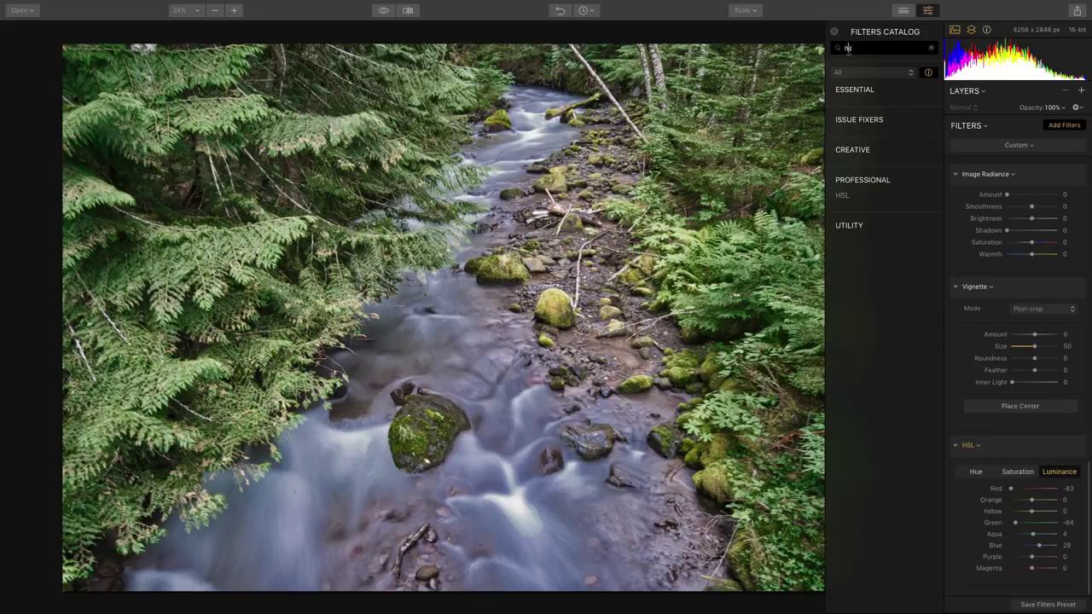
pyautogui.write('expo')
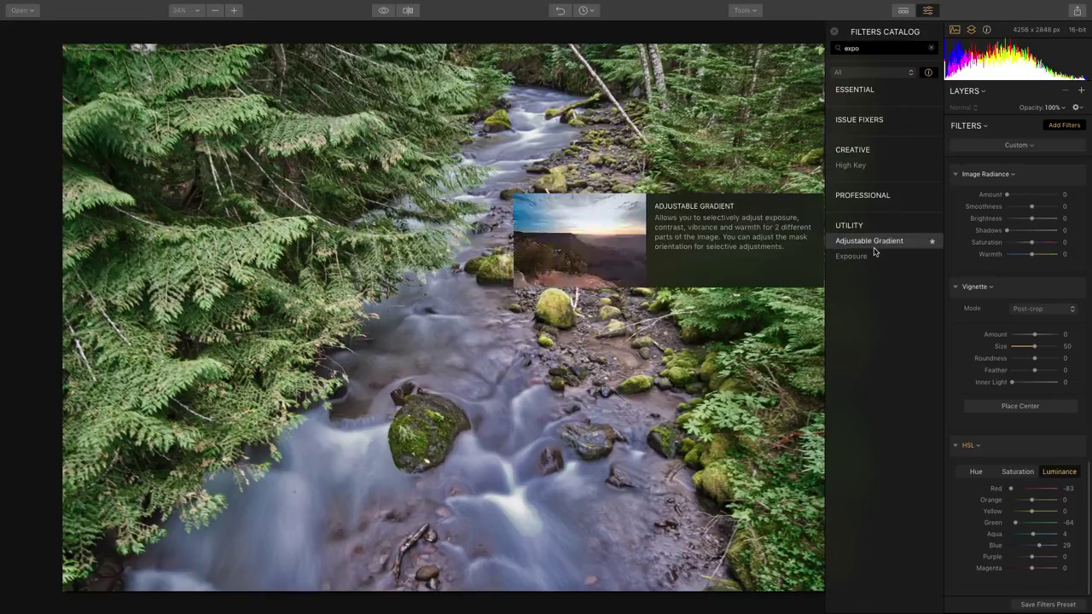
pyautogui.click(860, 257)
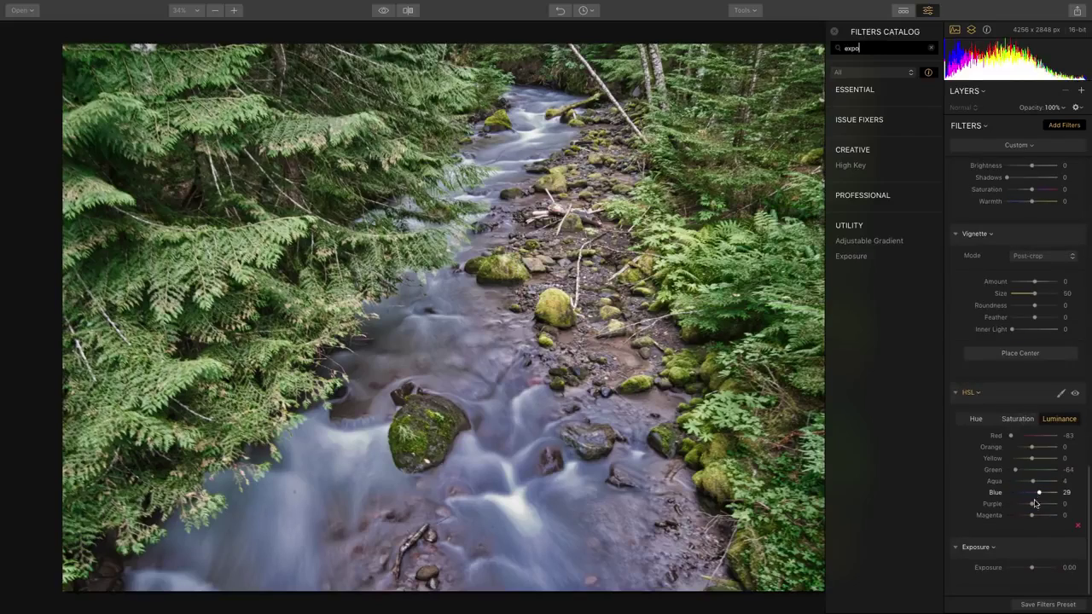
pyautogui.moveTo(1031, 568); pyautogui.dragTo(1020, 570)
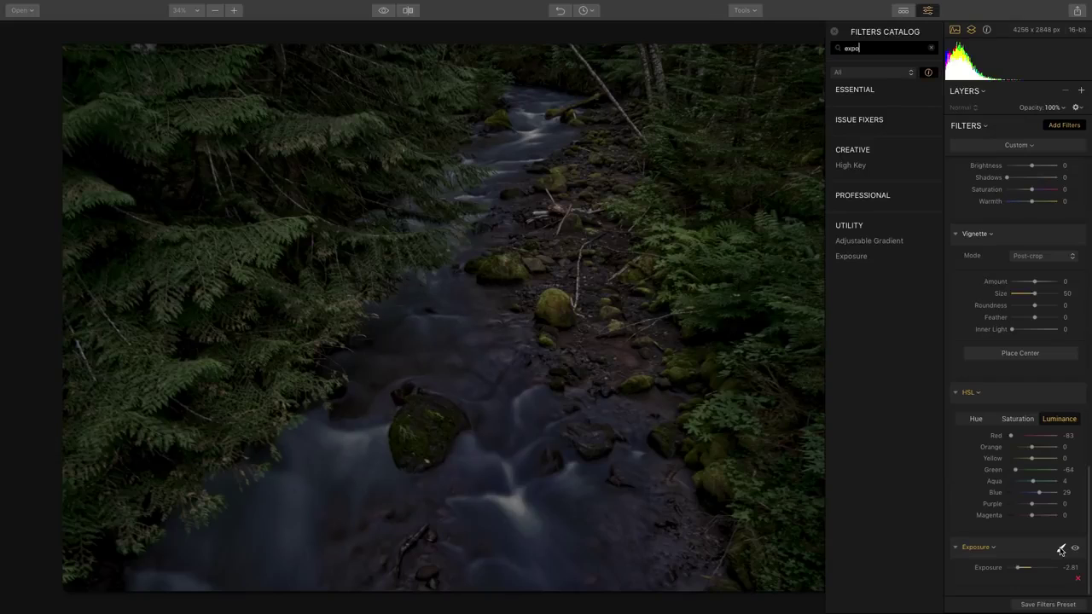
# - Mask the Exposure filter with a diagonal gradient so the darkening covers the trees on the left bank and fades toward the stream
pyautogui.click(1060, 548)
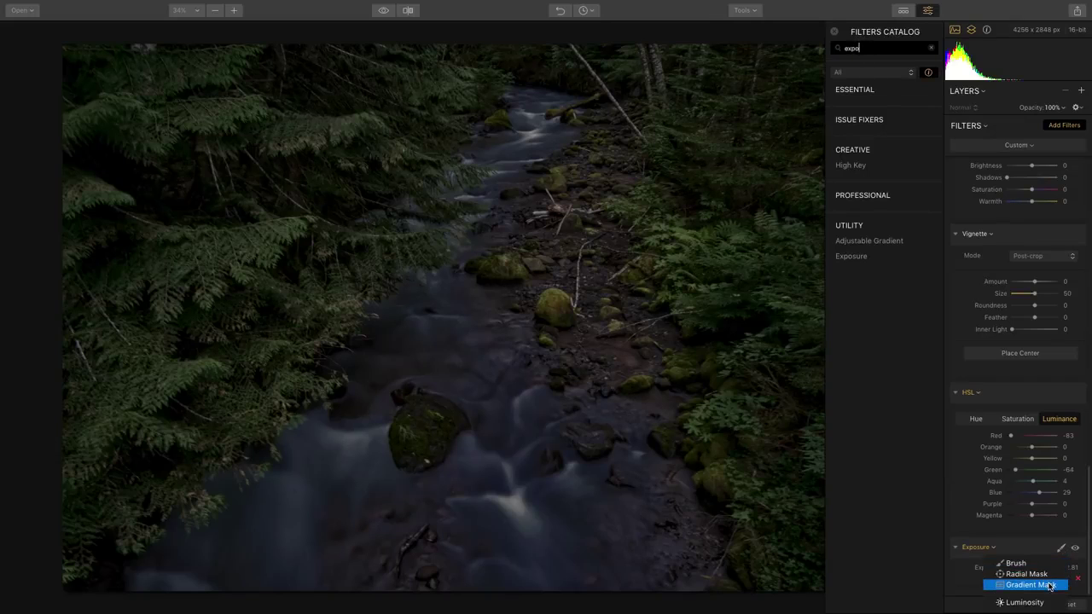
pyautogui.click(1029, 585)
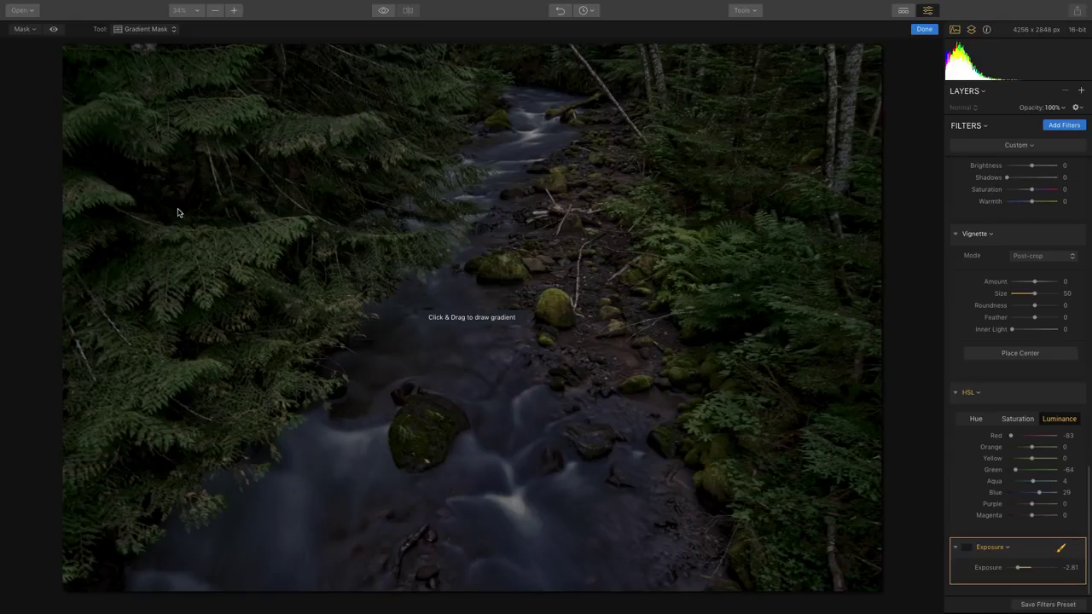
pyautogui.moveTo(126, 156); pyautogui.dragTo(253, 234)
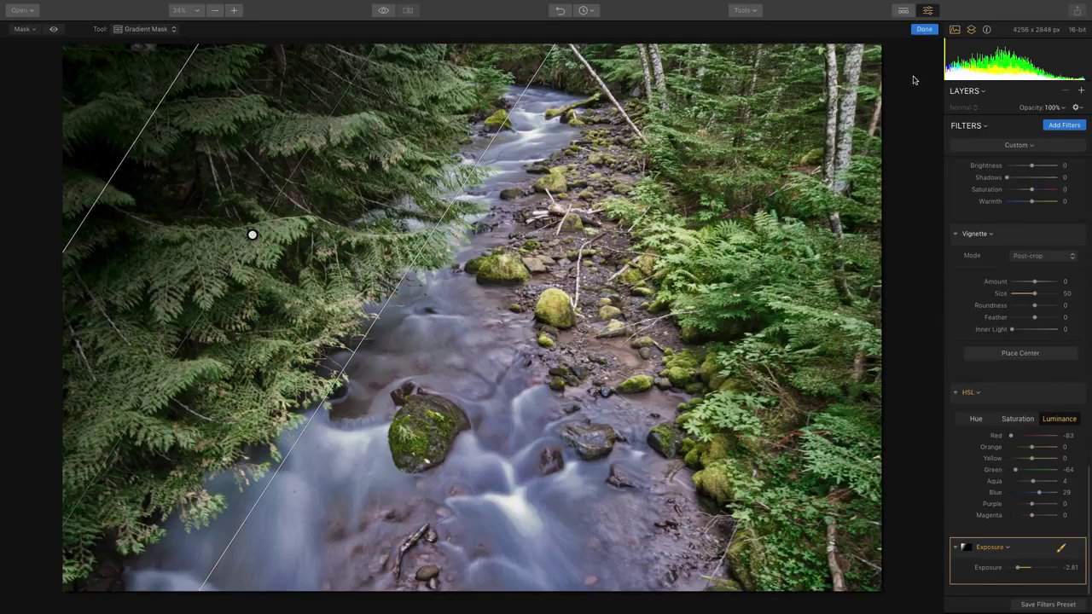
pyautogui.click(921, 31)
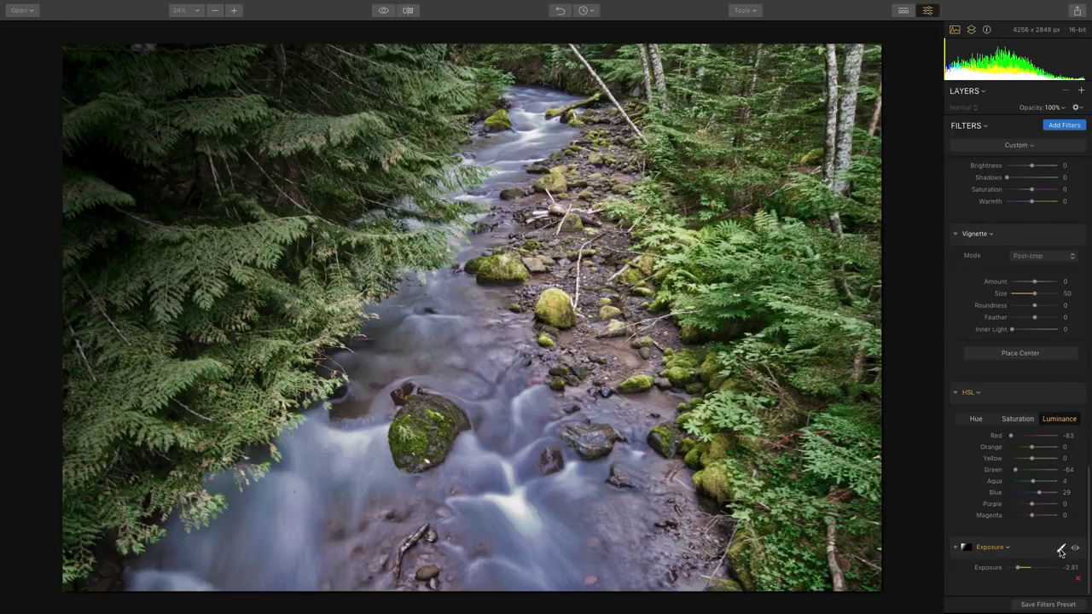
# - Add a second gradient mask to the Exposure filter, darkening the upper-right foliage and fading toward the rocks in the stream
pyautogui.click(1061, 551)
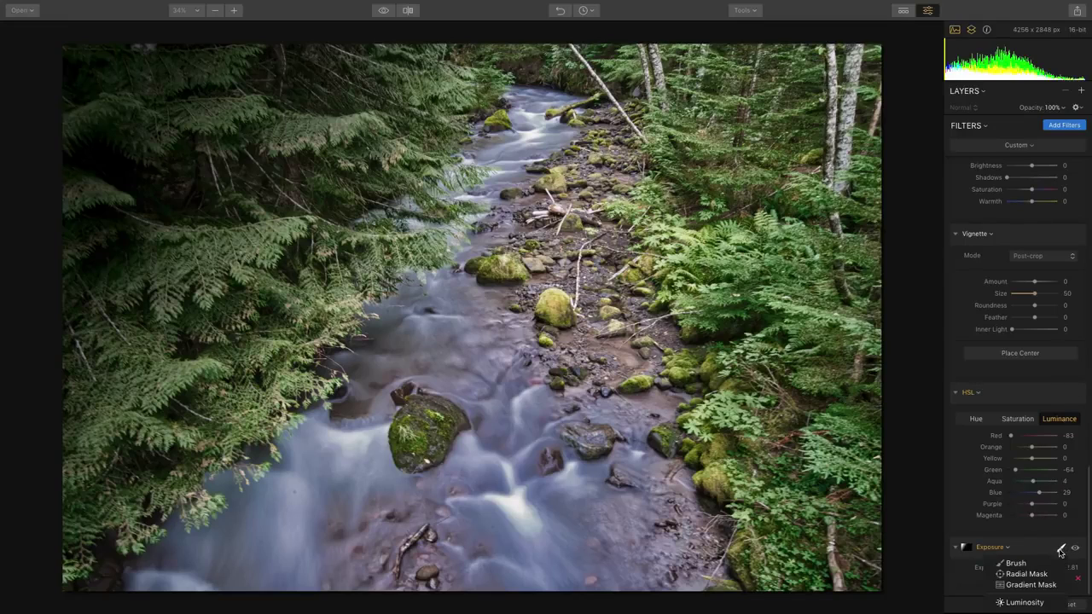
pyautogui.click(1031, 586)
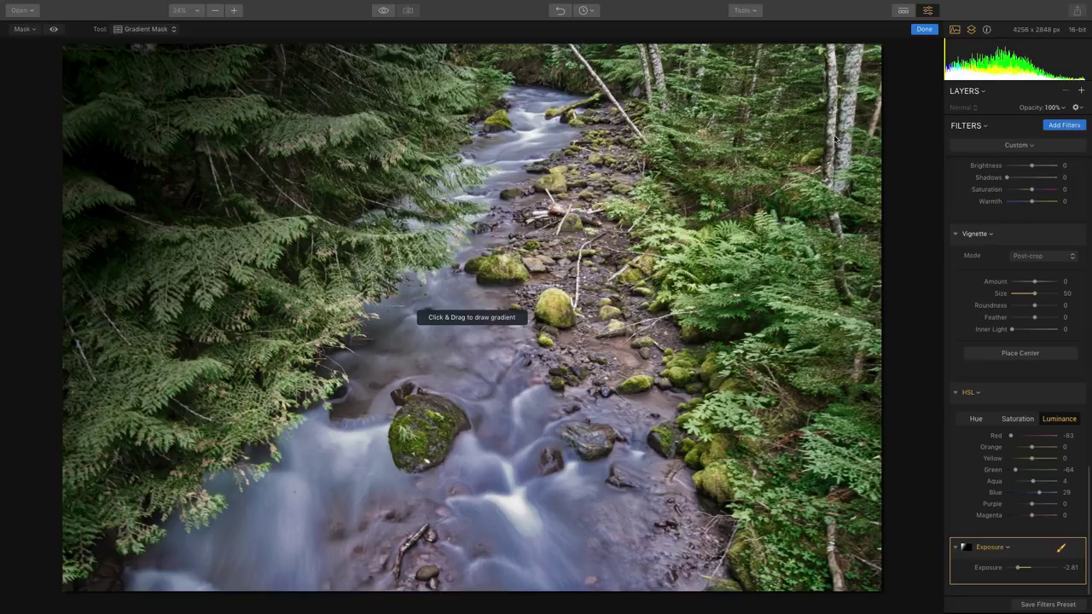
pyautogui.moveTo(830, 136); pyautogui.dragTo(500, 249)
pyautogui.press('Return')
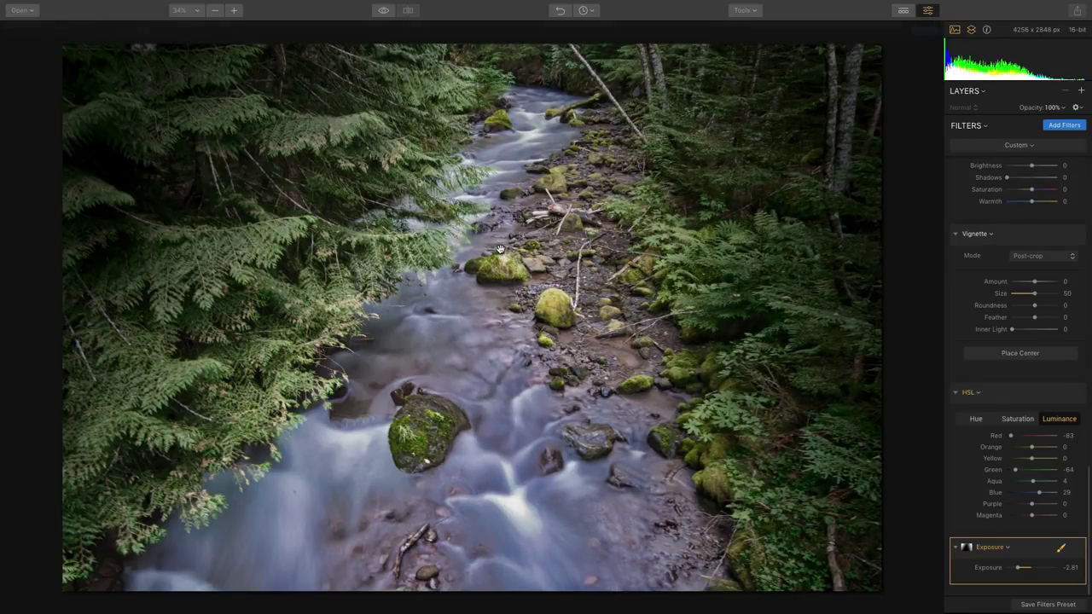
pyautogui.moveTo(227, 4)
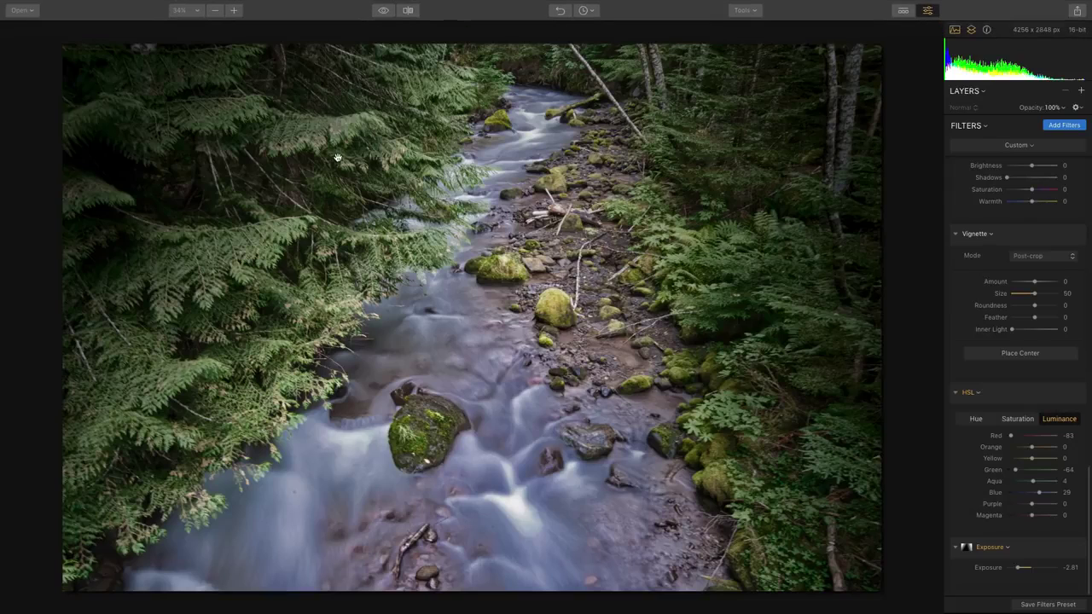
# - Set the Exposure filter's blending mode to Overlay and the Vignette filter's Amount to -38
pyautogui.moveTo(970, 557)
pyautogui.rightClick(1007, 547)
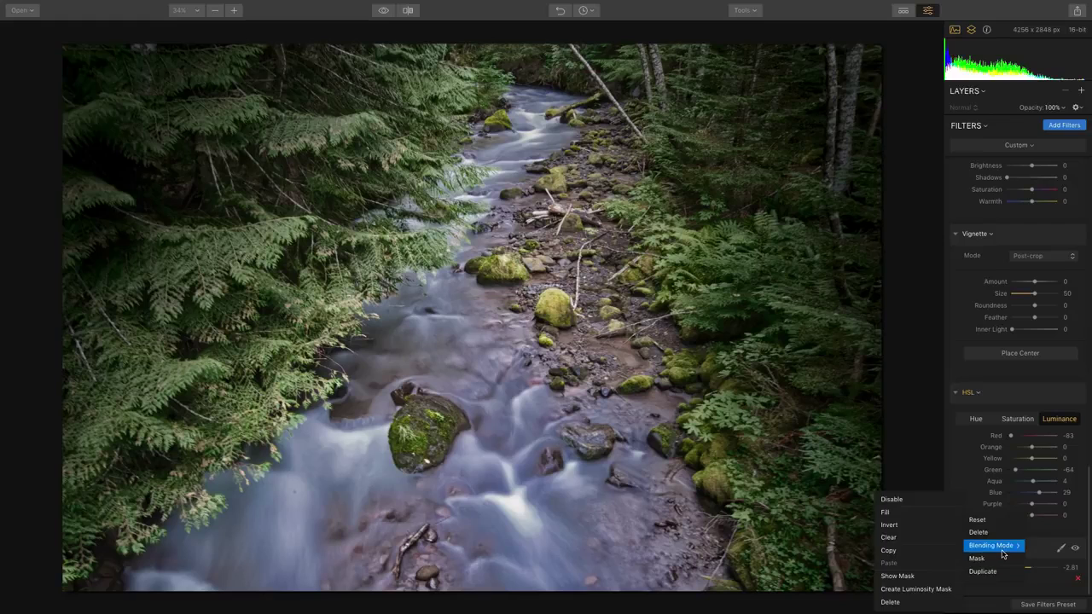
pyautogui.moveTo(1003, 553)
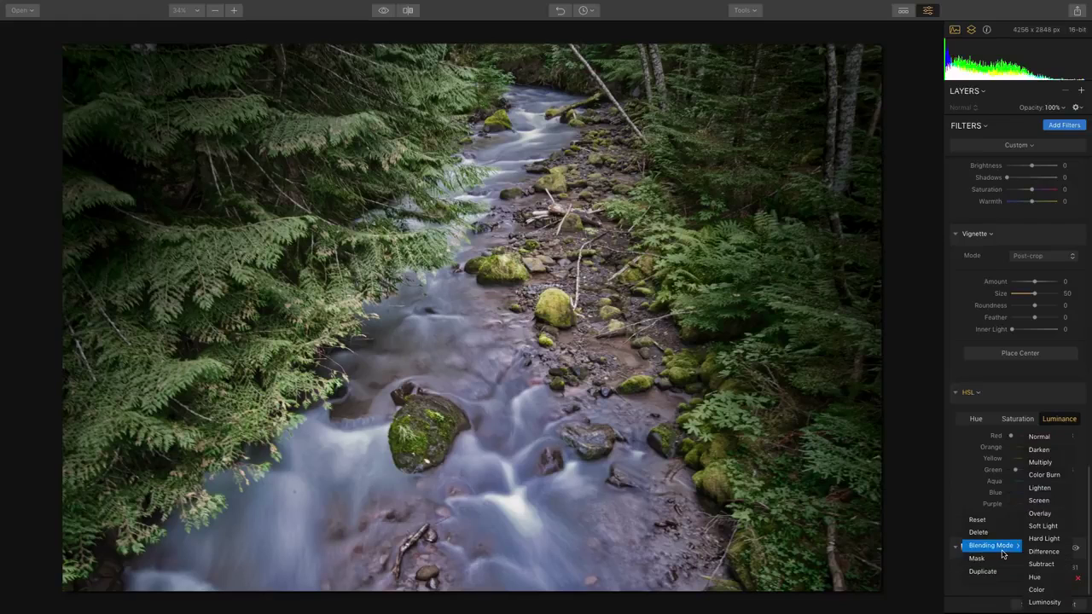
pyautogui.click(1038, 514)
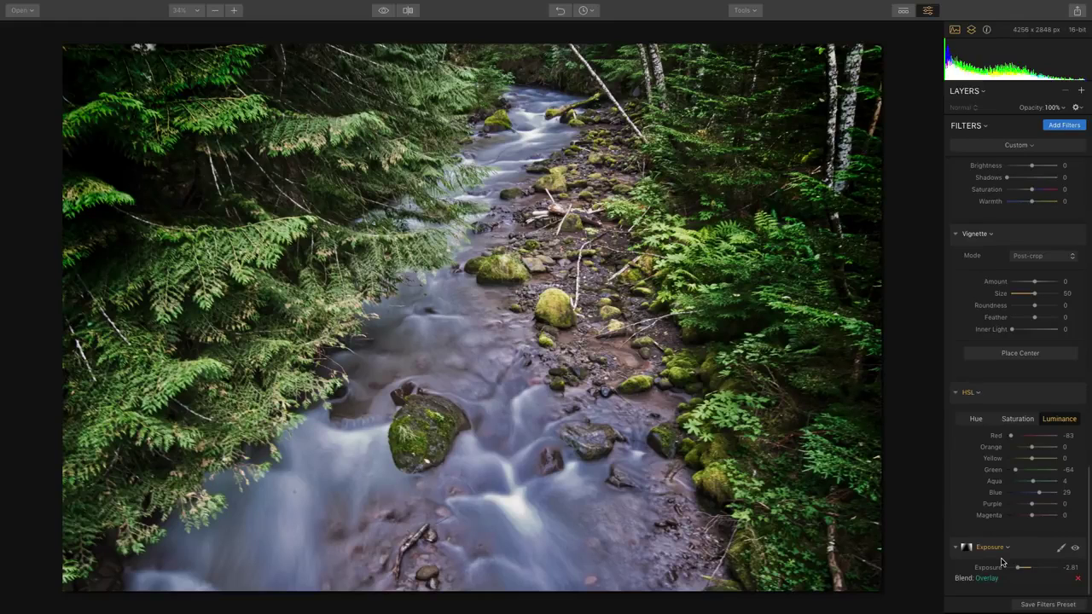
pyautogui.scroll(1, 1002, 562)
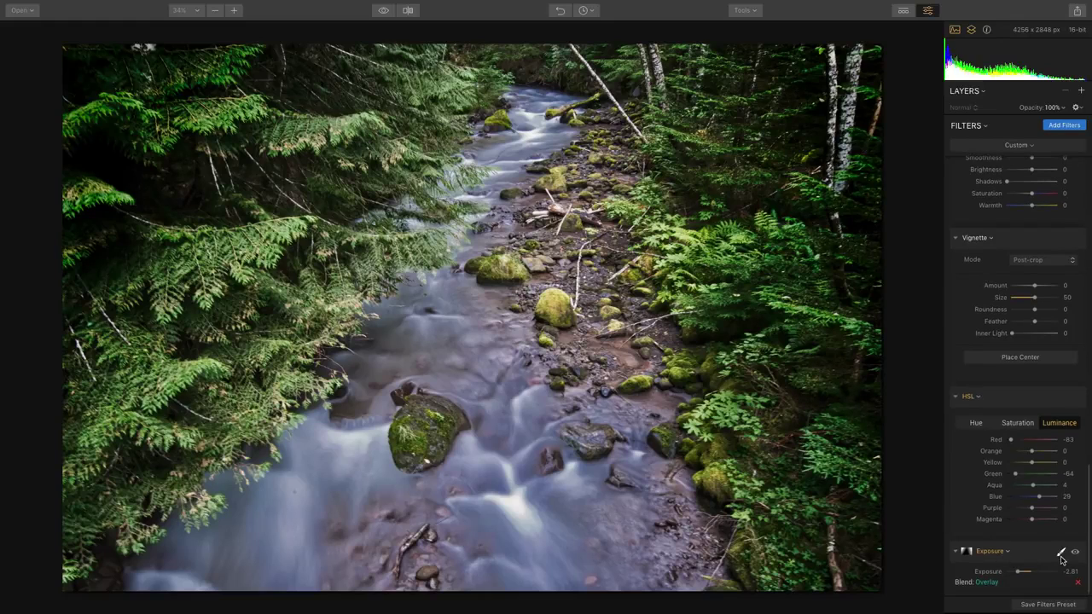
pyautogui.click(1003, 554)
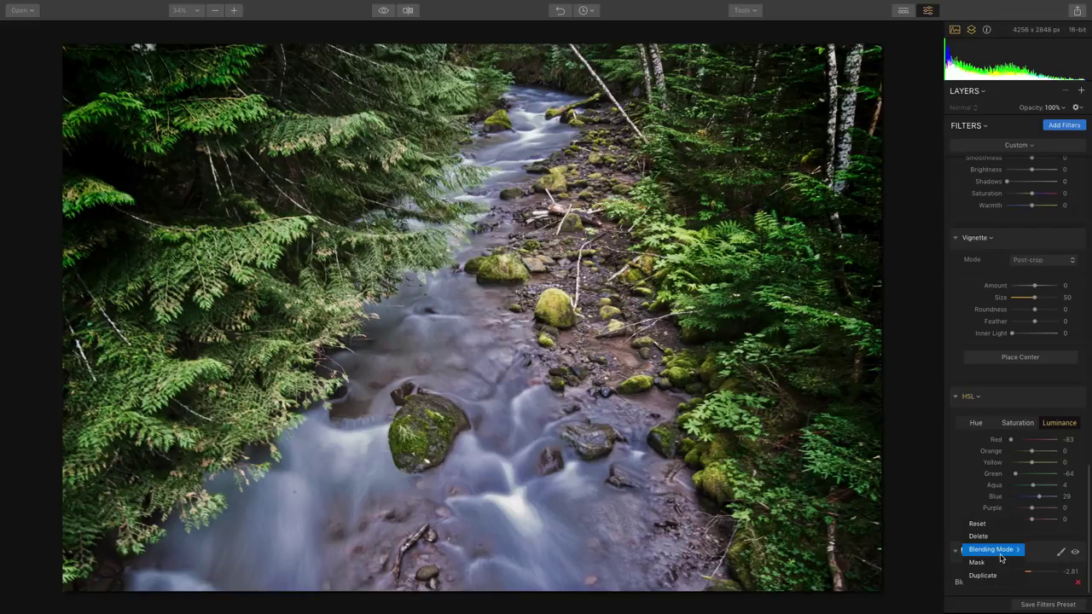
pyautogui.moveTo(1002, 558)
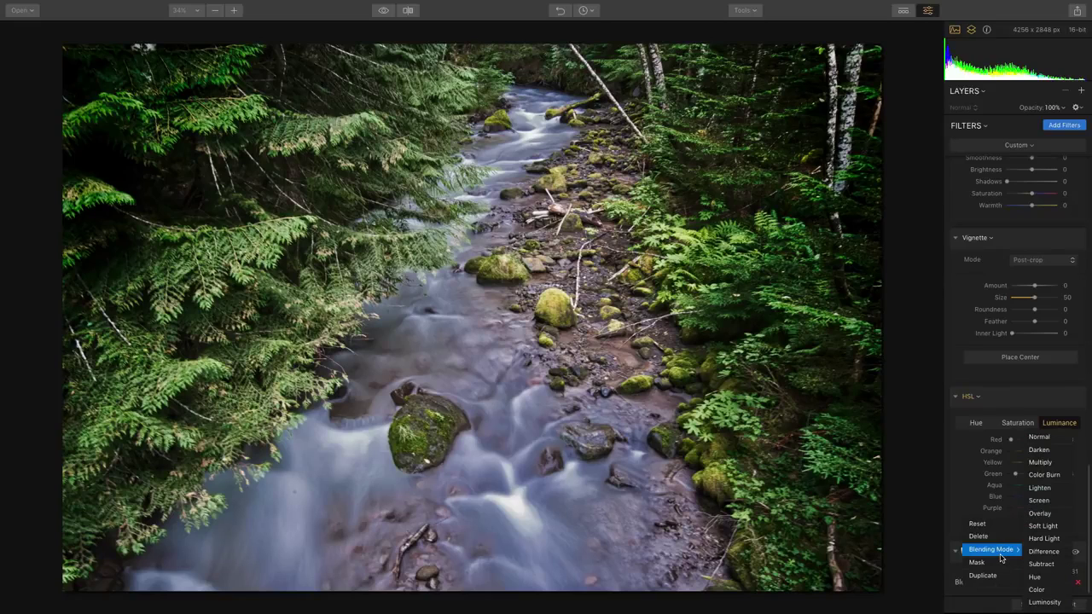
pyautogui.click(1040, 513)
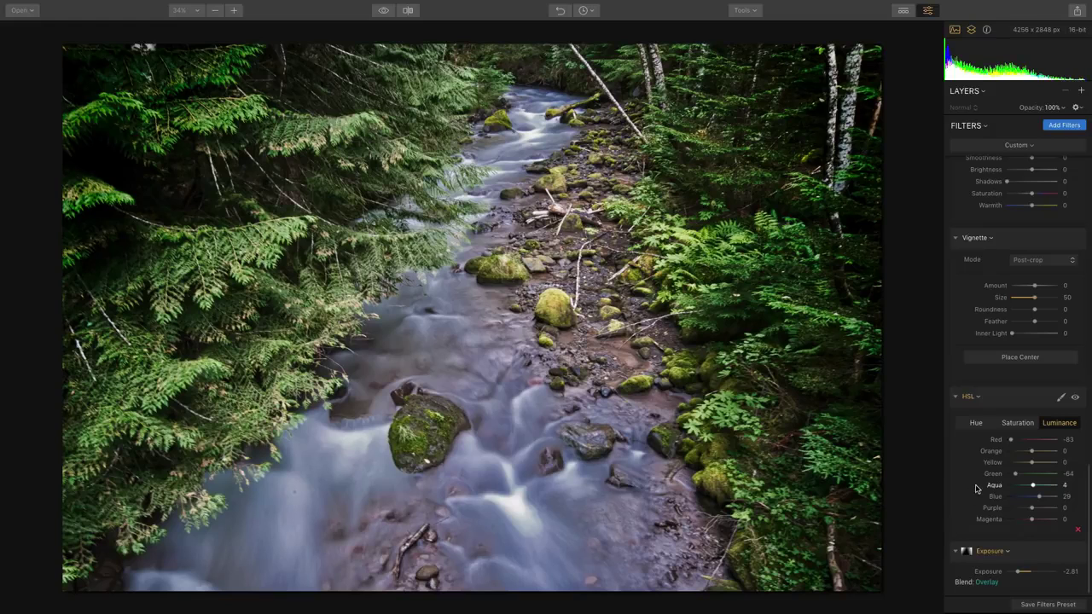
pyautogui.moveTo(1034, 286); pyautogui.dragTo(1026, 288)
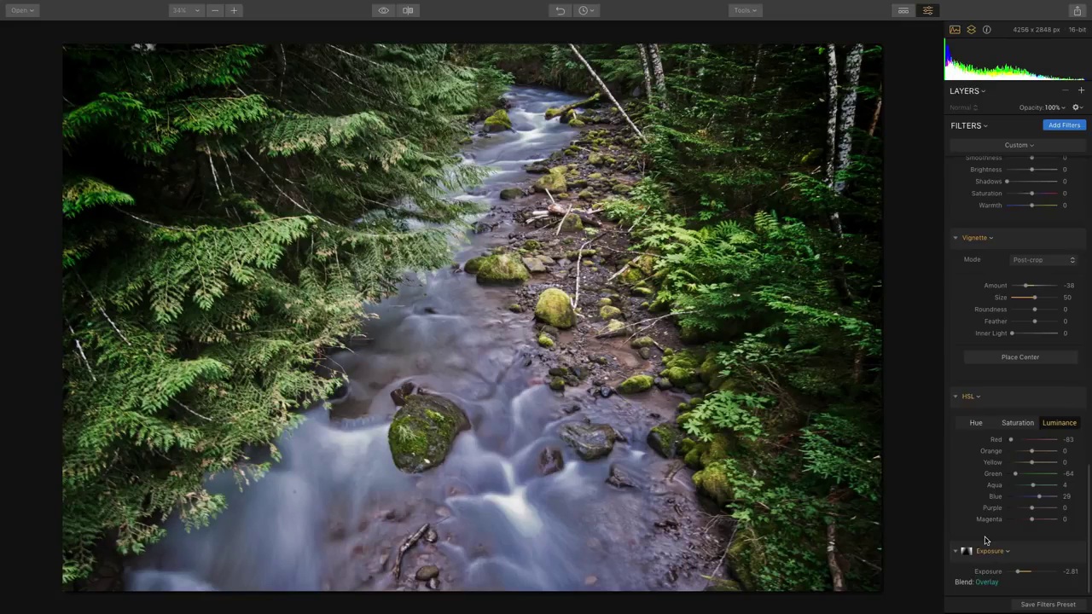
# - Open Nature.NEF from the L18 QuickStart folder and apply the Landscape - 2018 workspace
pyautogui.press('super+o')
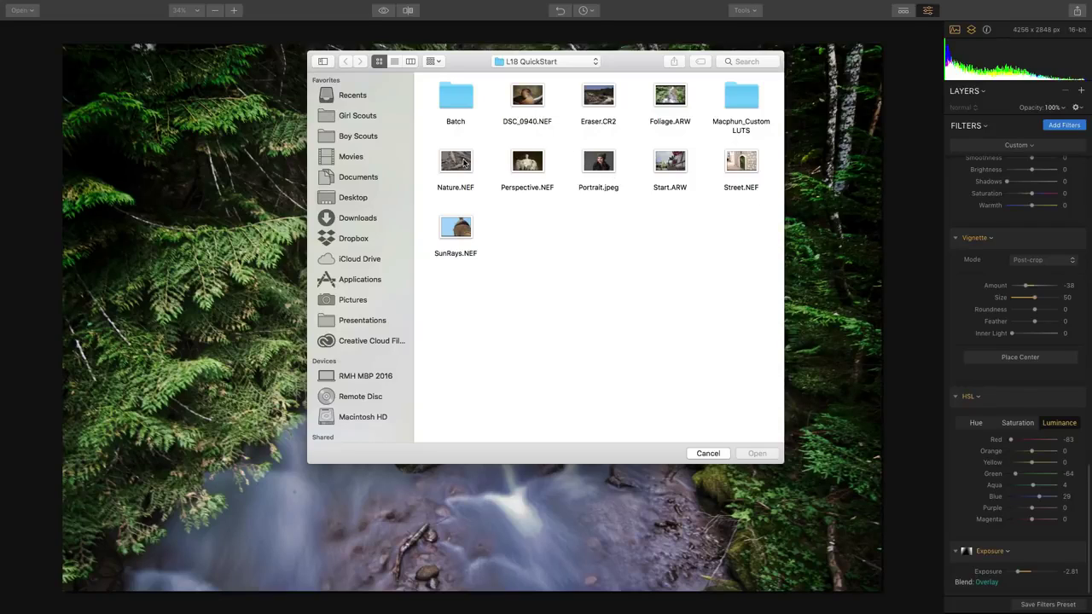
pyautogui.doubleClick(465, 163)
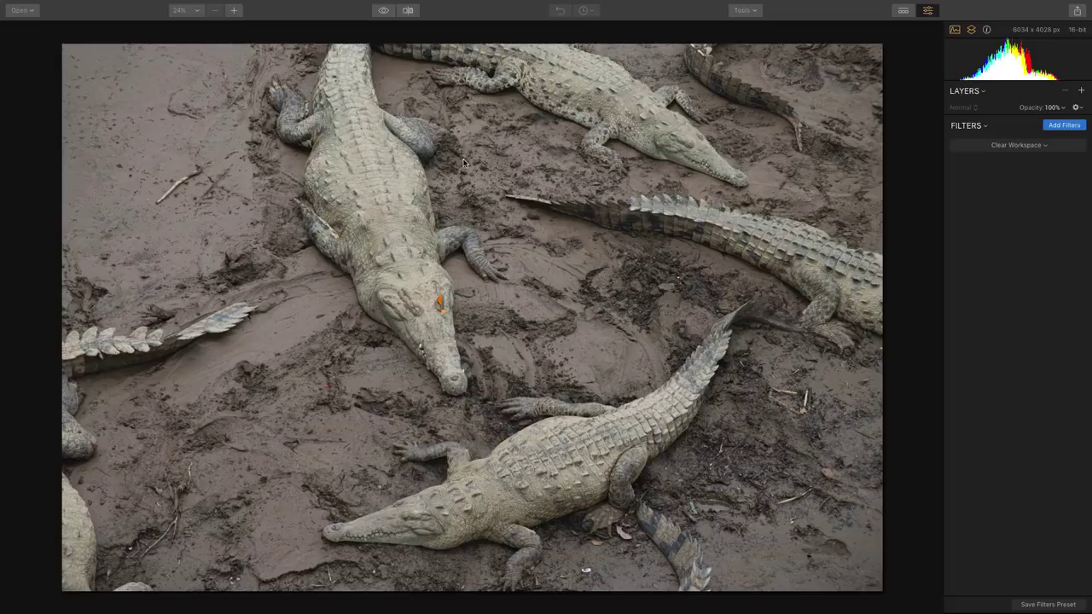
pyautogui.click(1020, 145)
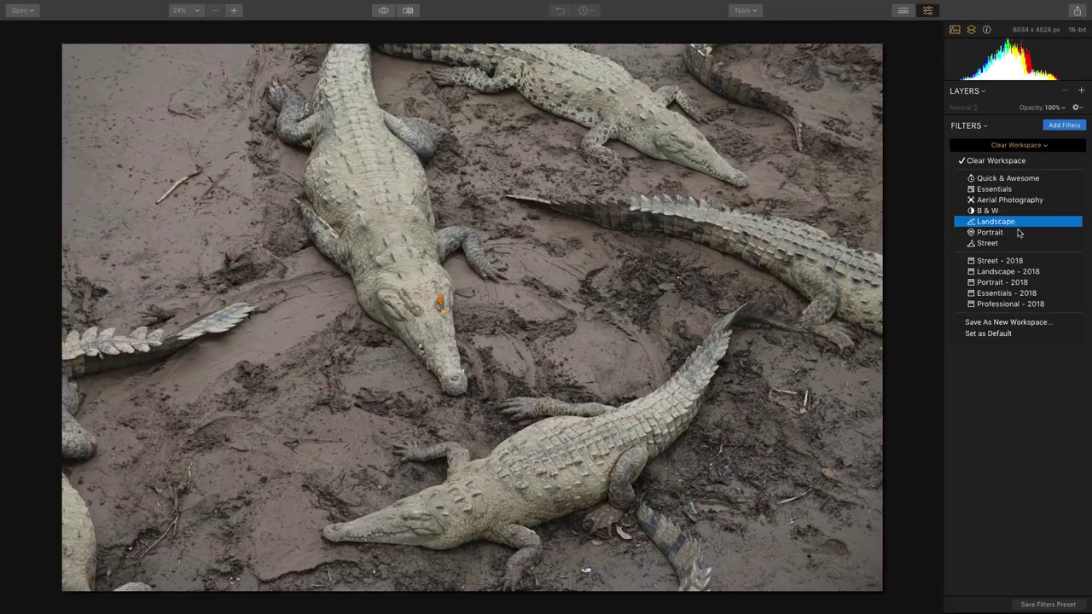
pyautogui.click(1016, 272)
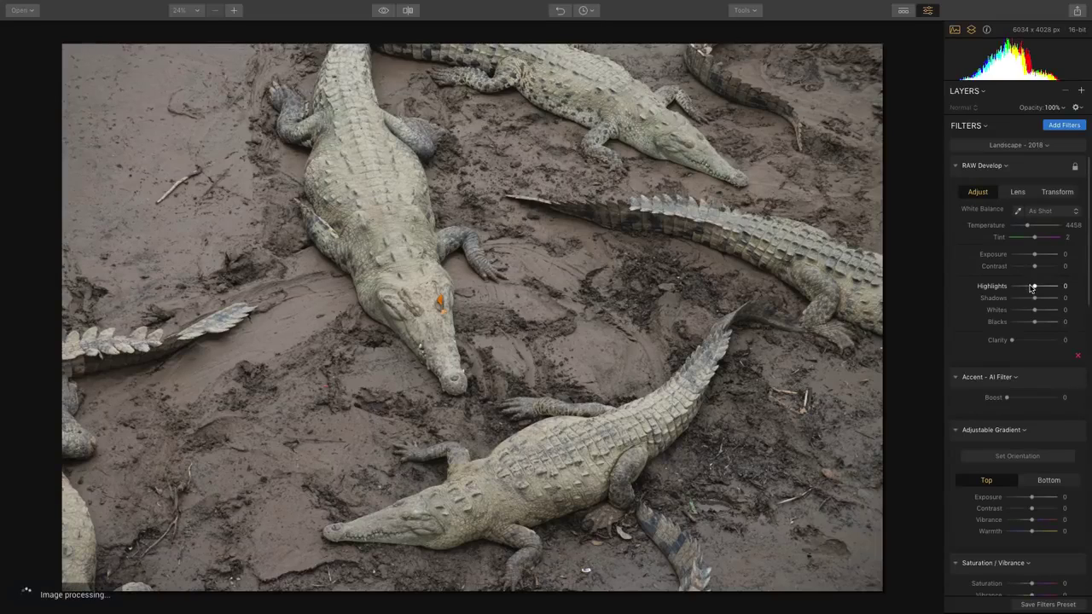
# - In RAW Develop, set Highlights to -81, Shadows to 34 and Contrast to 51, and set the Accent - AI Filter Boost to 72
pyautogui.moveTo(1030, 286)
pyautogui.mouseDown()
pyautogui.moveTo(1008, 292)
pyautogui.moveTo(1049, 302)
pyautogui.moveTo(1042, 270)
pyautogui.mouseUp()
pyautogui.moveTo(1048, 268); pyautogui.dragTo(1045, 268)
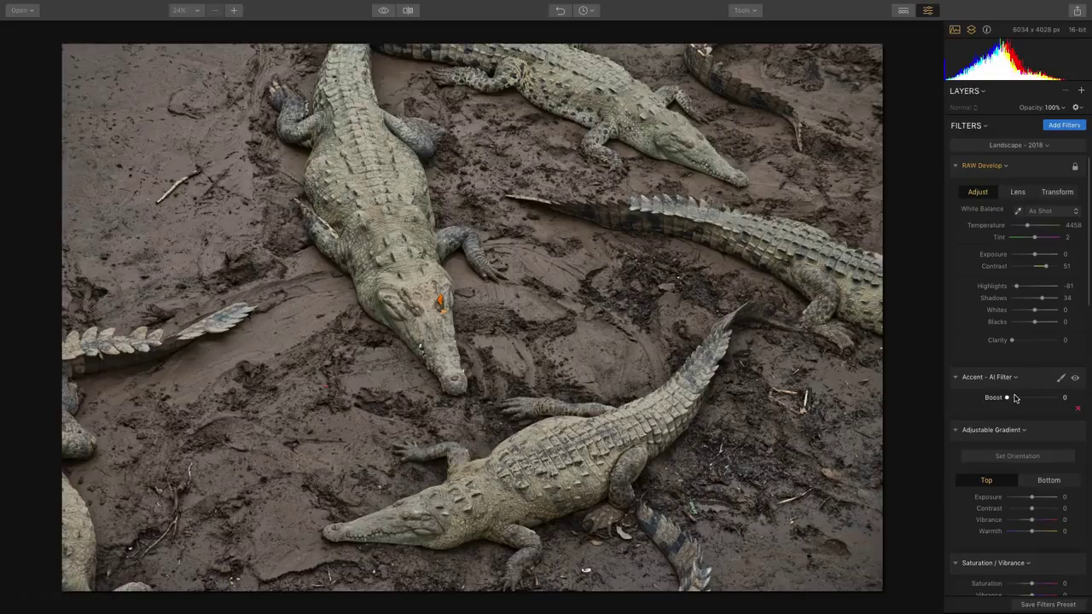
pyautogui.moveTo(1016, 398); pyautogui.dragTo(1042, 403)
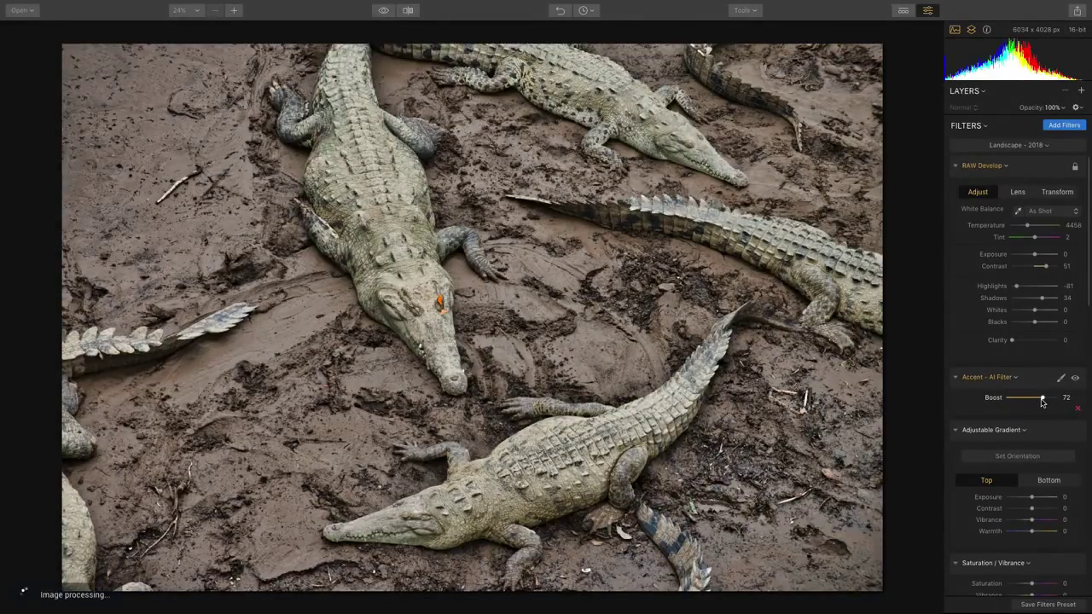
# - Set the crocodile photo's Vibrance to 44 and try out the Polarizing Filter's Amount
pyautogui.scroll(-3, 1041, 410)
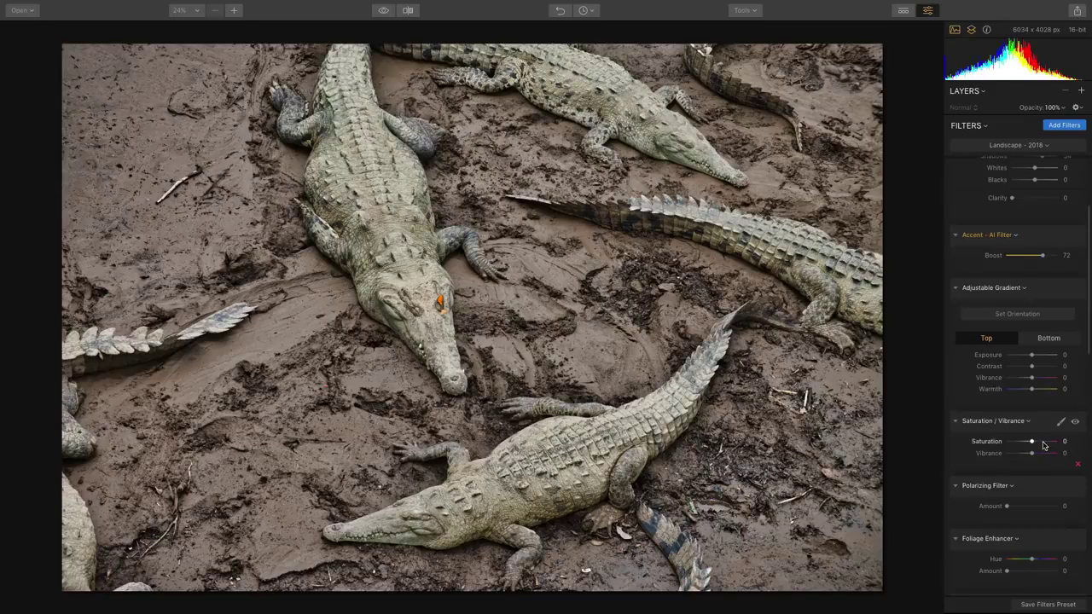
pyautogui.moveTo(1039, 455); pyautogui.dragTo(1043, 456)
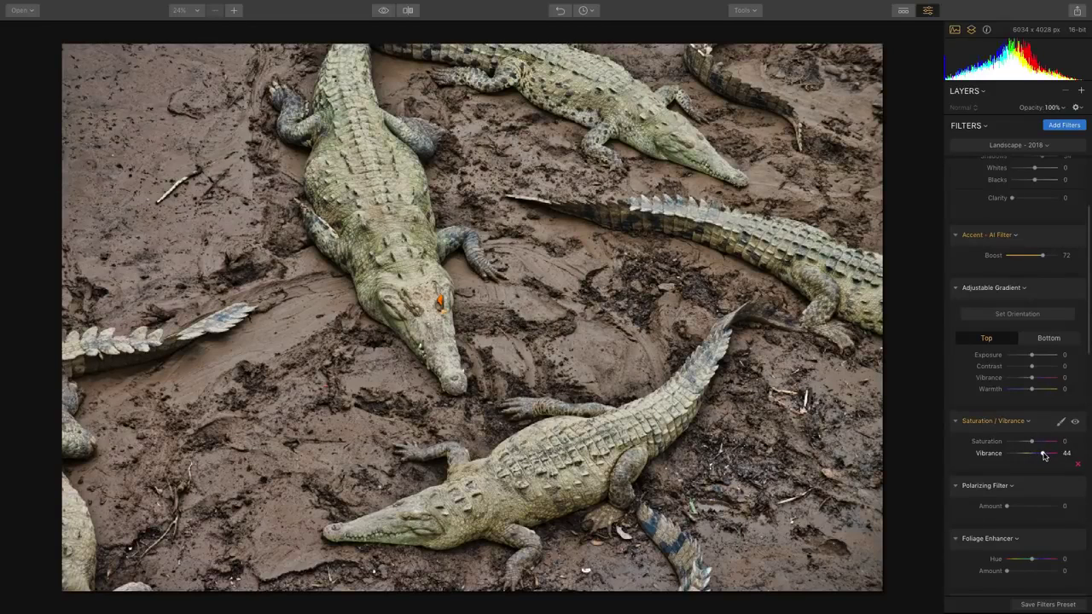
pyautogui.scroll(-2, 1043, 457)
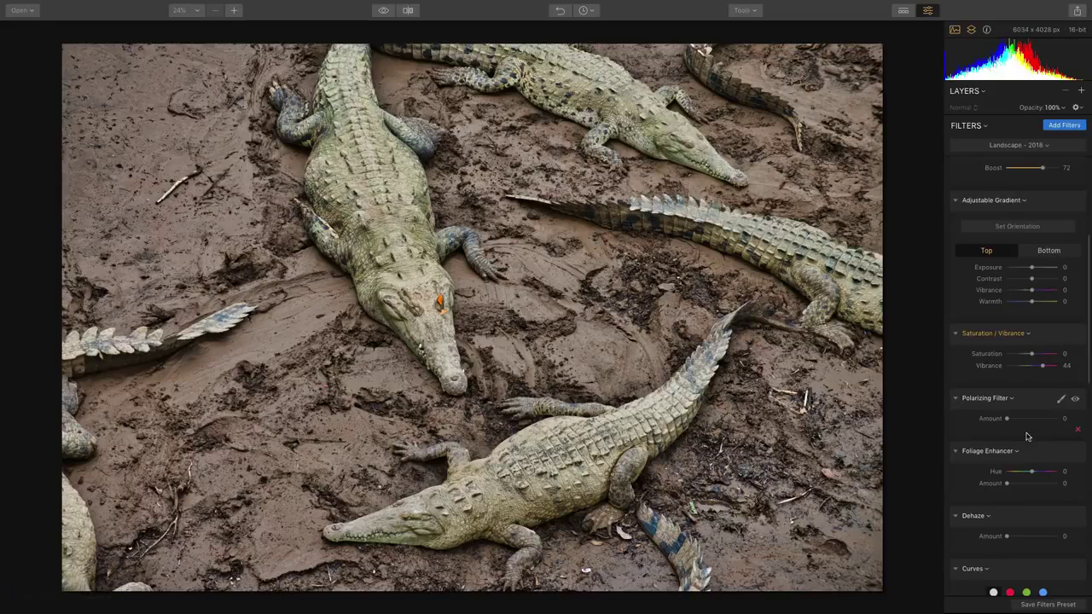
pyautogui.moveTo(1008, 419)
pyautogui.mouseDown()
pyautogui.moveTo(1063, 421)
pyautogui.moveTo(1003, 427)
pyautogui.mouseUp()
# - Find the HSL filter in the filters catalog and add it to the crocodile photo
pyautogui.scroll(-5, 979, 430)
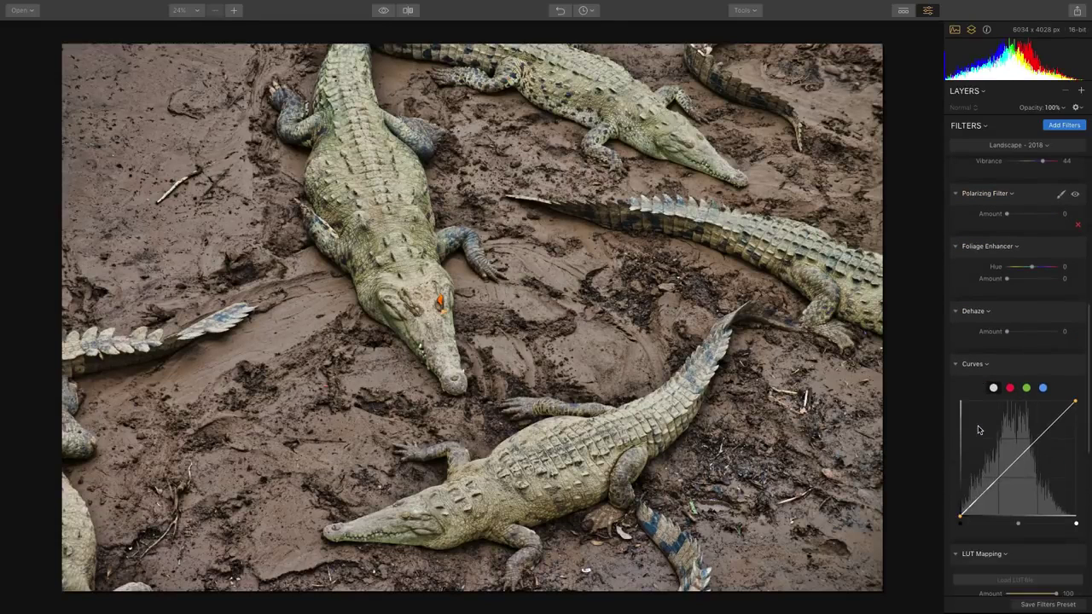
pyautogui.click(1056, 128)
pyautogui.moveTo(896, 109)
pyautogui.write('h')
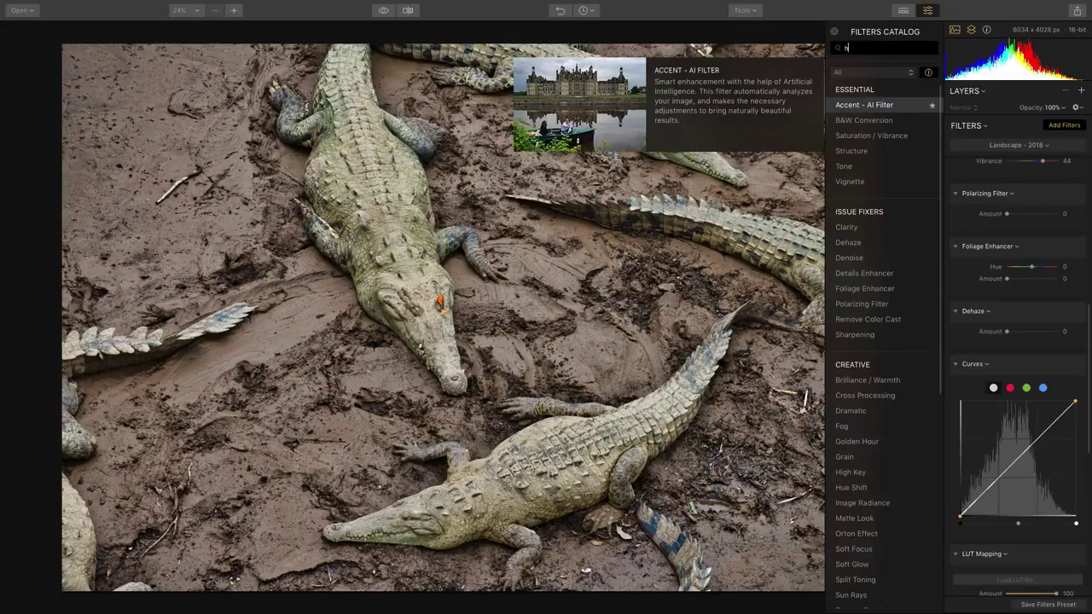
pyautogui.write('sl')
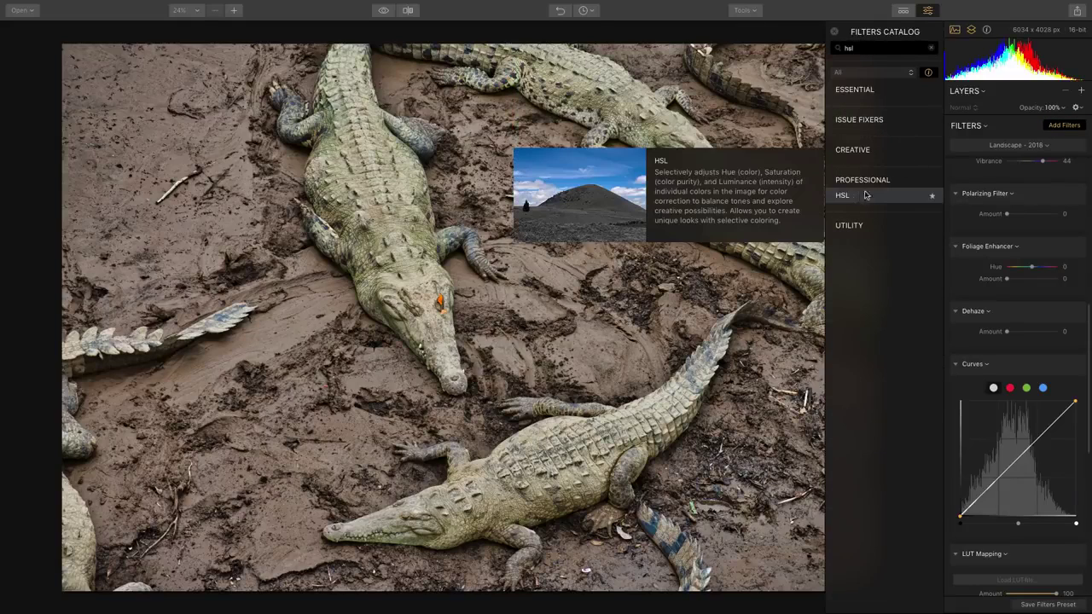
pyautogui.click(845, 196)
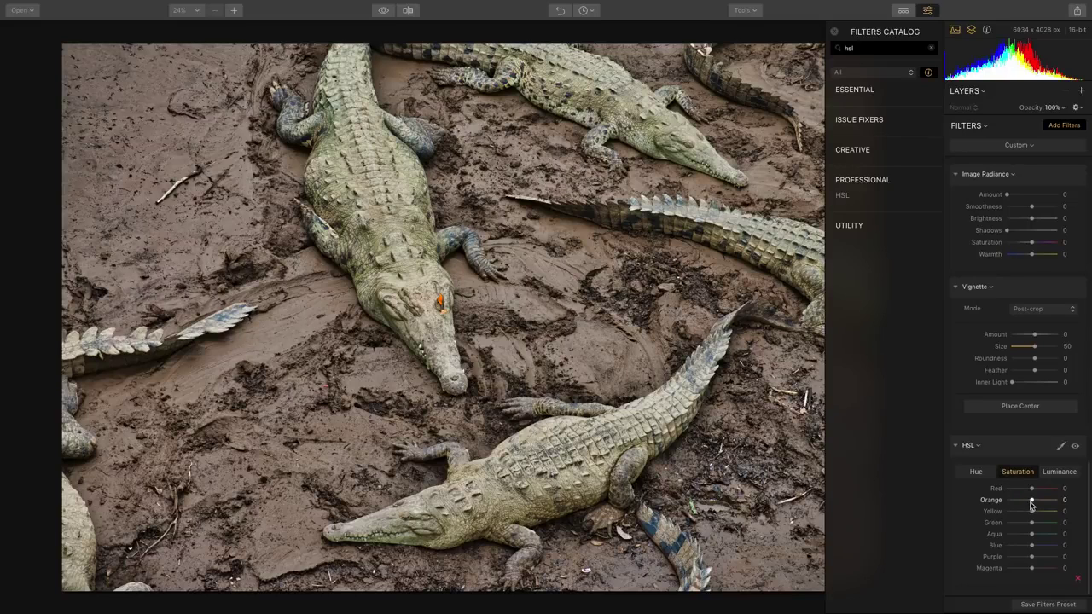
# - In the HSL filter, set the Yellow luminance to -83 and the Yellow hue to 59
pyautogui.click(1059, 472)
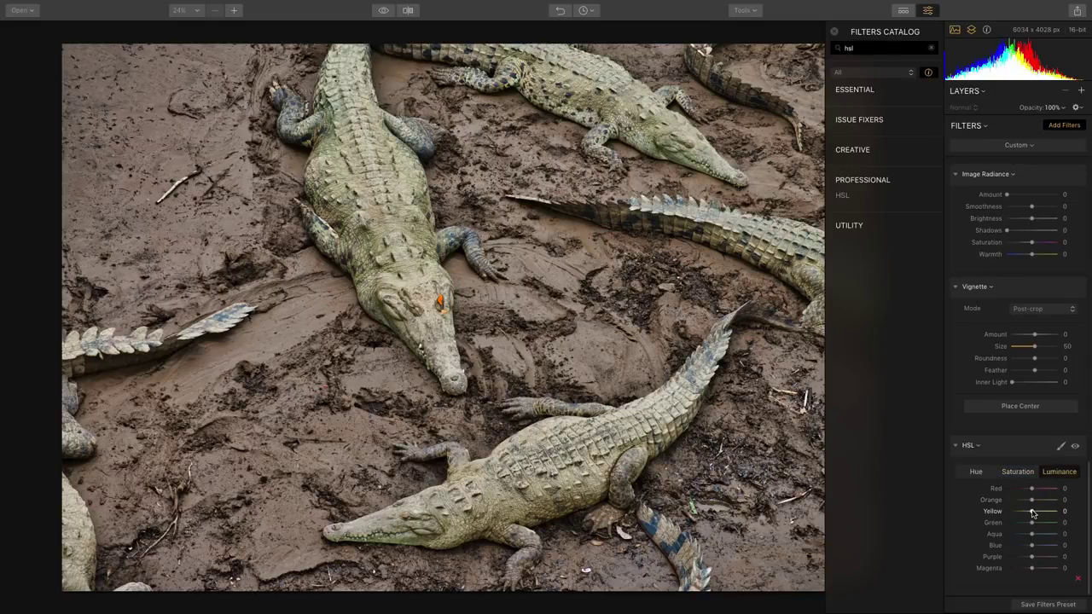
pyautogui.moveTo(1032, 512); pyautogui.dragTo(1017, 513)
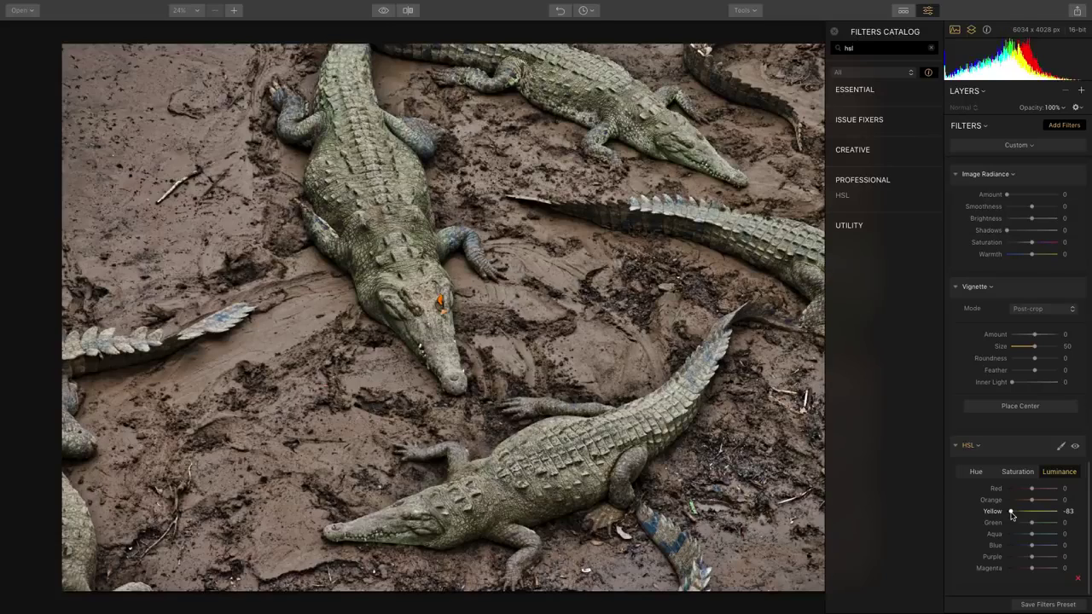
pyautogui.click(978, 474)
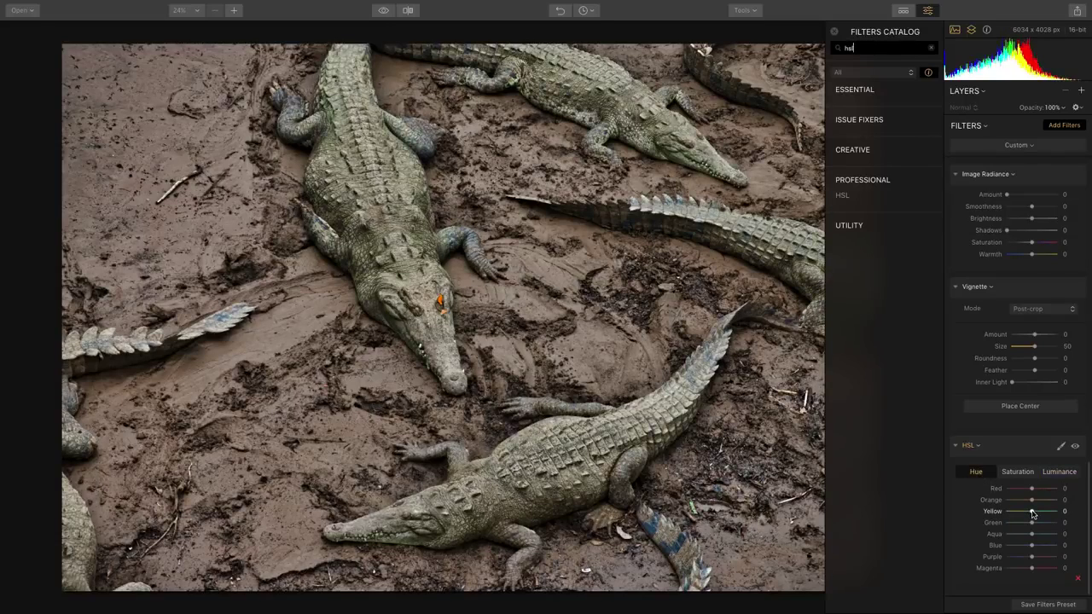
pyautogui.moveTo(1032, 513)
pyautogui.mouseDown()
pyautogui.moveTo(1008, 513)
pyautogui.moveTo(1048, 515)
pyautogui.mouseUp()
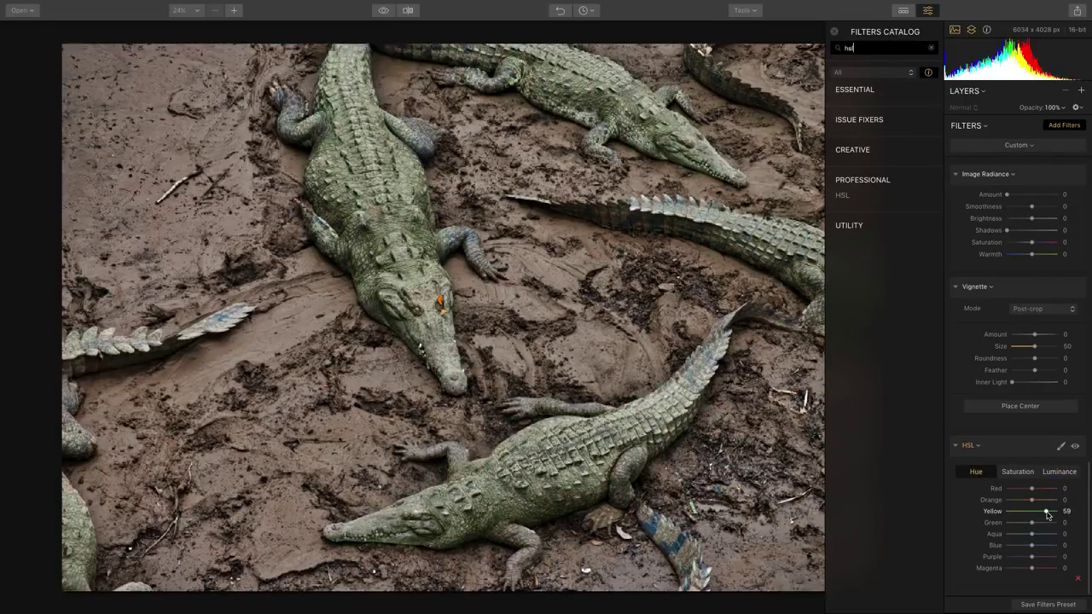
# - Set HSL saturation to Red 71, Orange 41, Yellow 41 and Green -100, and the Green luminance to -53
pyautogui.click(1018, 472)
pyautogui.moveTo(1034, 513); pyautogui.dragTo(1019, 529)
pyautogui.click(1060, 472)
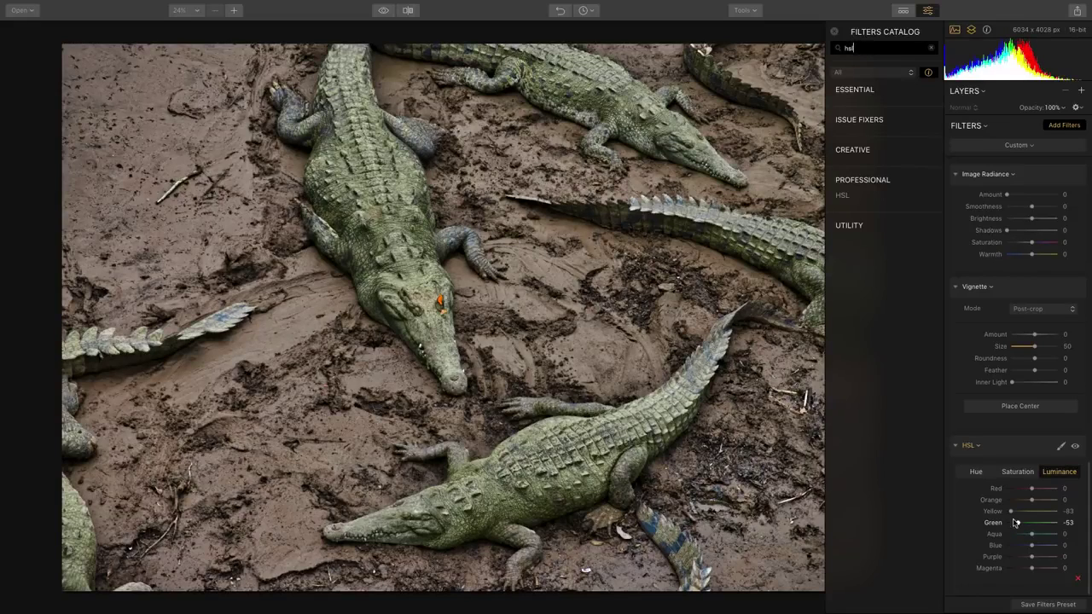
pyautogui.moveTo(1030, 491)
pyautogui.mouseDown()
pyautogui.moveTo(1007, 492)
pyautogui.moveTo(1048, 490)
pyautogui.moveTo(1043, 503)
pyautogui.mouseUp()
pyautogui.click(1017, 474)
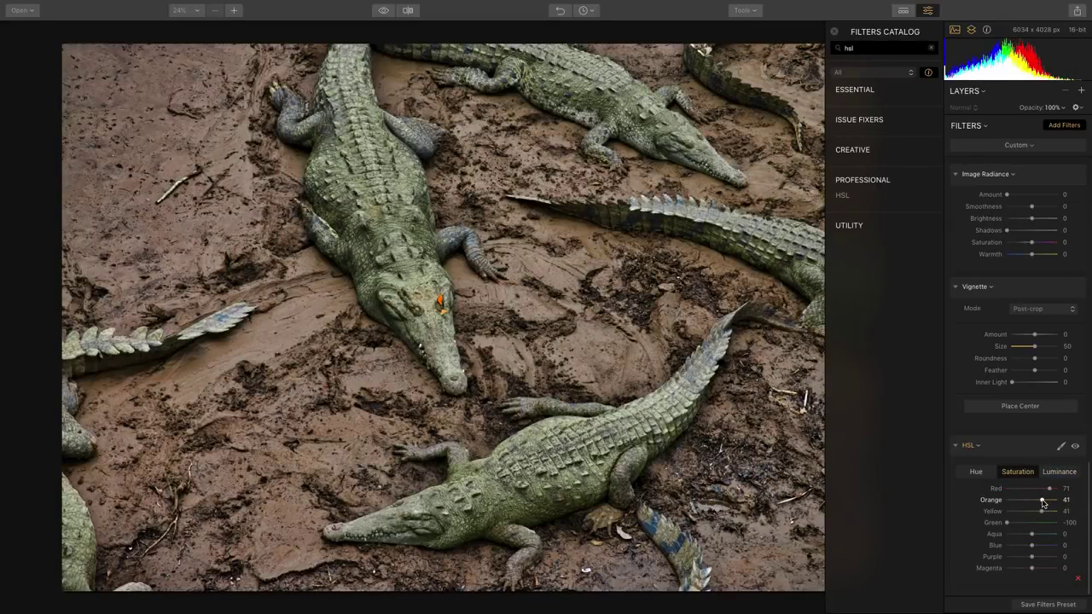
# - Compare the crocodile photo with and without the HSL filter, leaving the filter enabled
pyautogui.click(1075, 448)
pyautogui.click(1075, 448)
pyautogui.click(1075, 448)
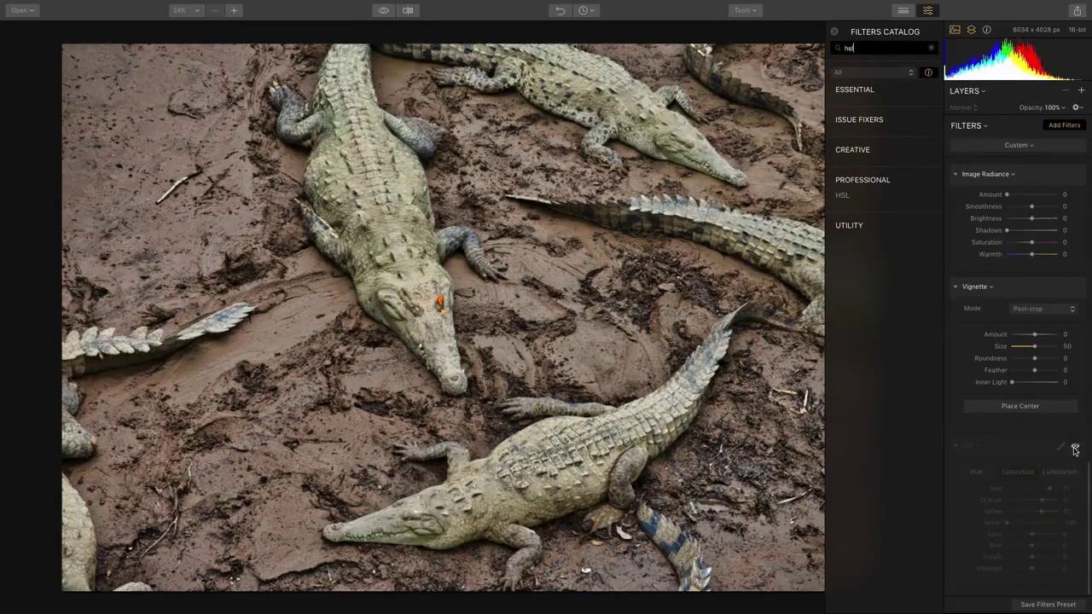
pyautogui.click(1075, 448)
pyautogui.click(1075, 448)
pyautogui.click(1075, 448)
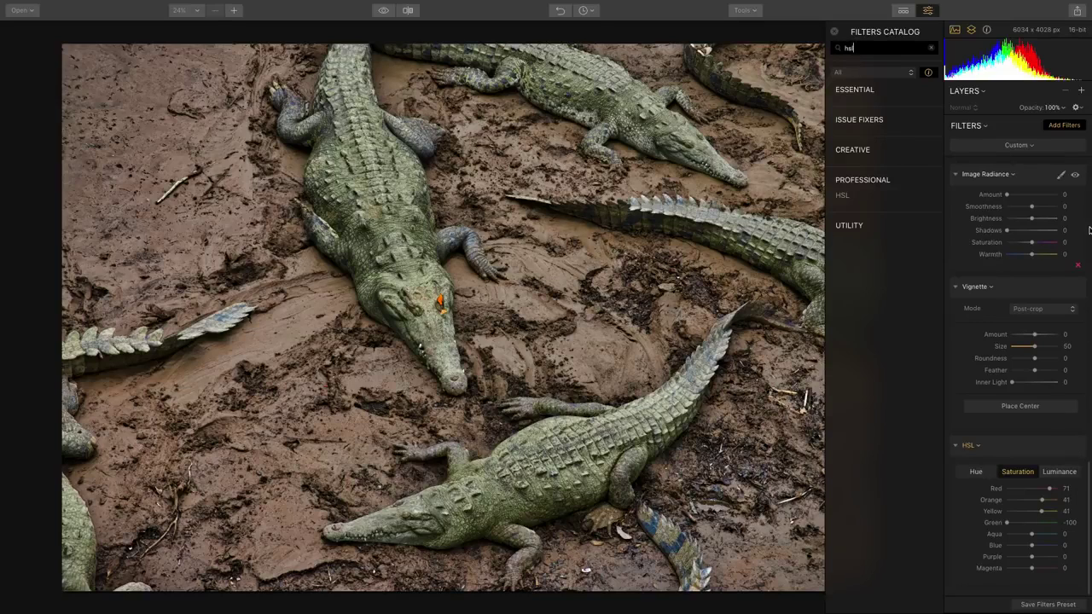
# - Start the Erase tool and mask the light twig in the mud with a lasso outline
pyautogui.click(752, 14)
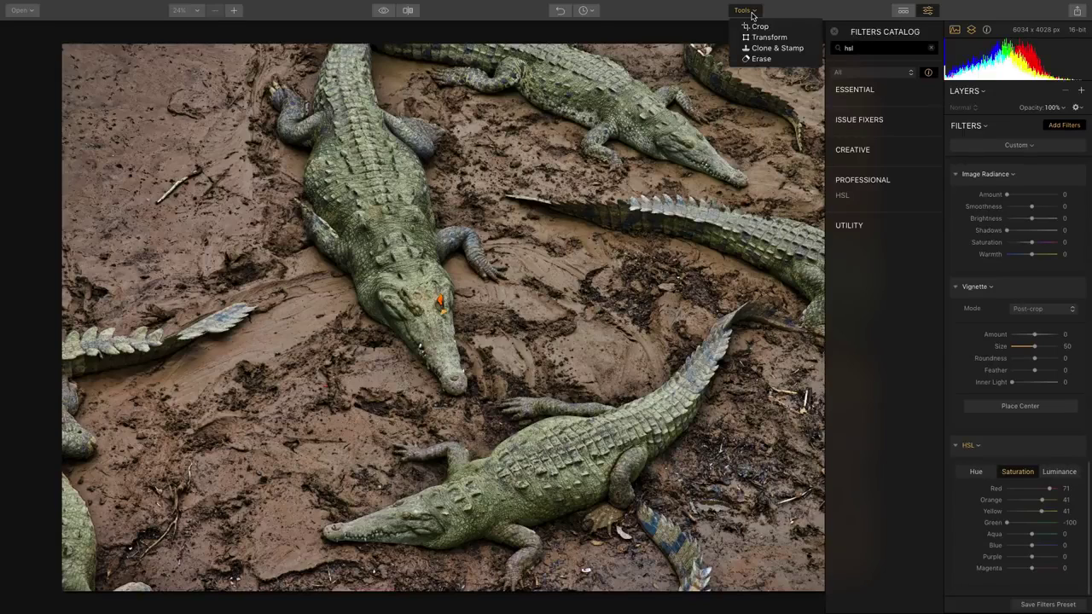
pyautogui.click(762, 58)
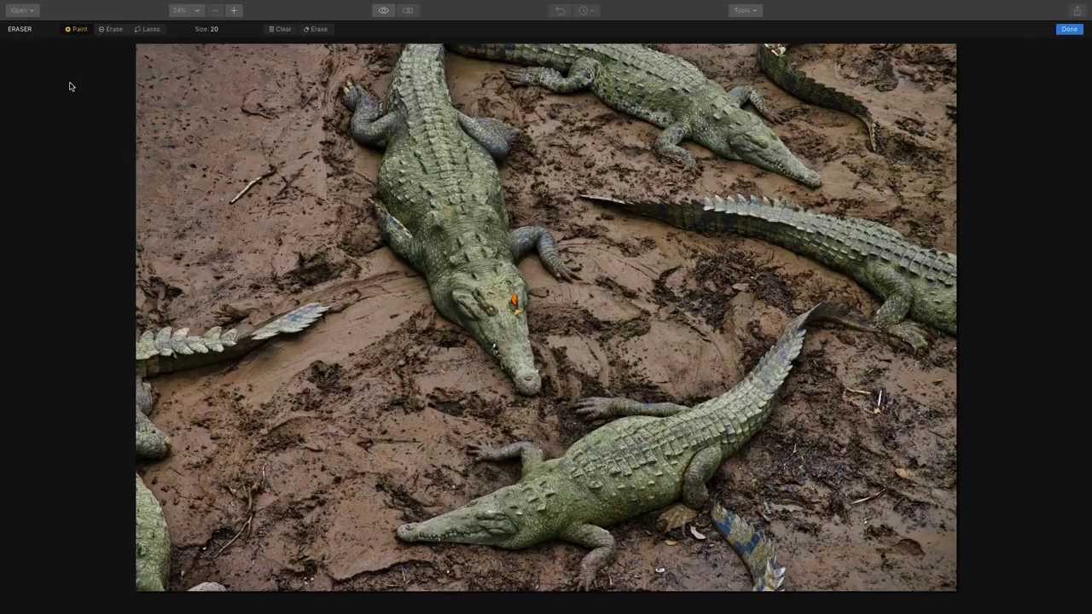
pyautogui.click(146, 32)
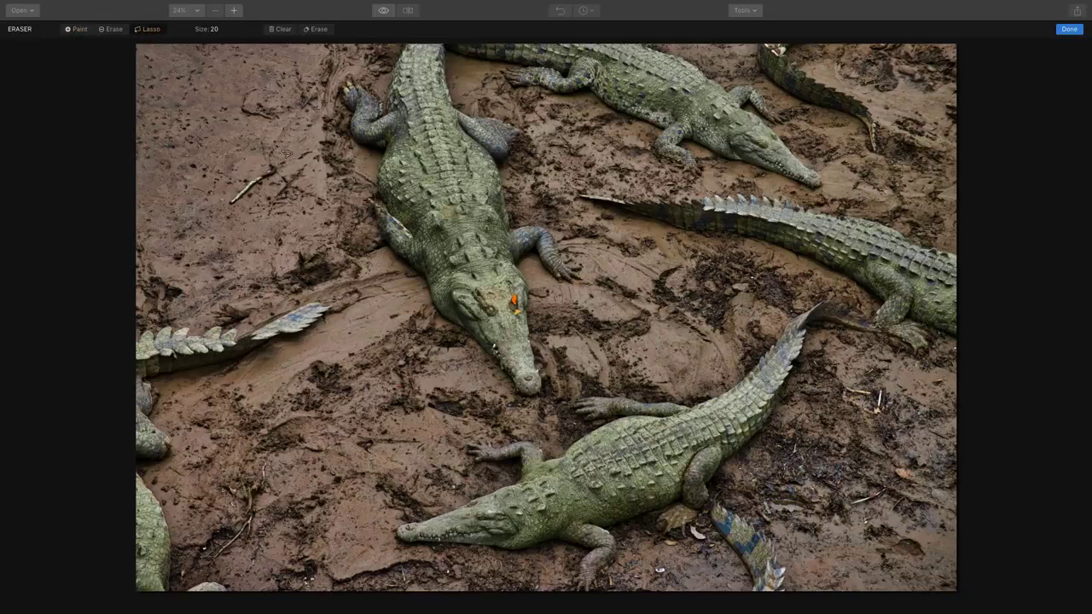
pyautogui.moveTo(270, 160)
pyautogui.mouseDown()
pyautogui.moveTo(218, 205)
pyautogui.moveTo(285, 169)
pyautogui.moveTo(273, 162)
pyautogui.mouseUp()
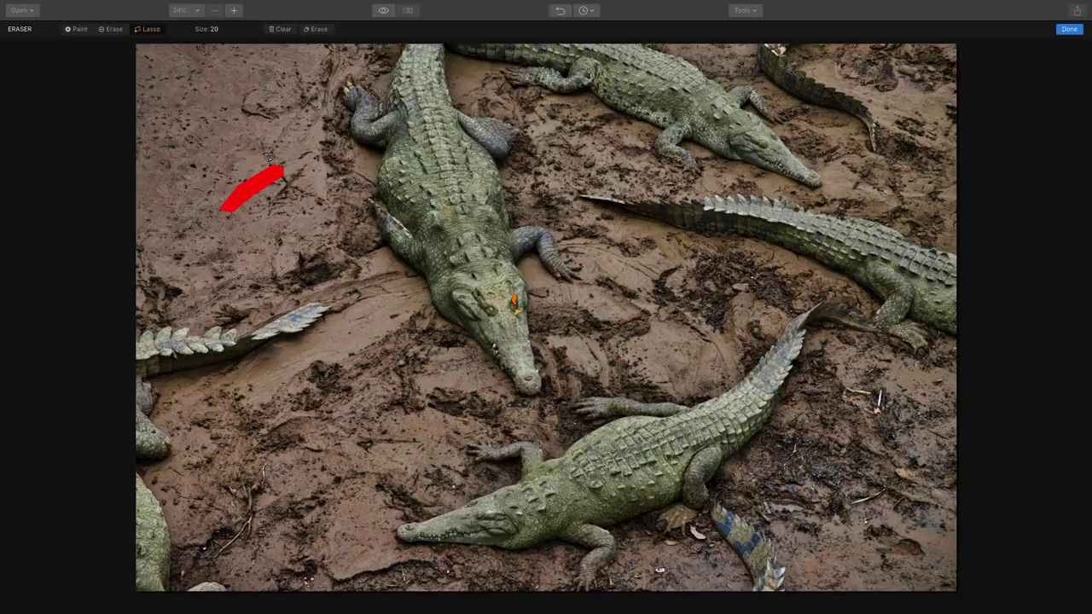
# - With a size 74 brush, mask the cut-off crocodiles along the photo's left edge and the twigs in its lower-left area
pyautogui.click(75, 29)
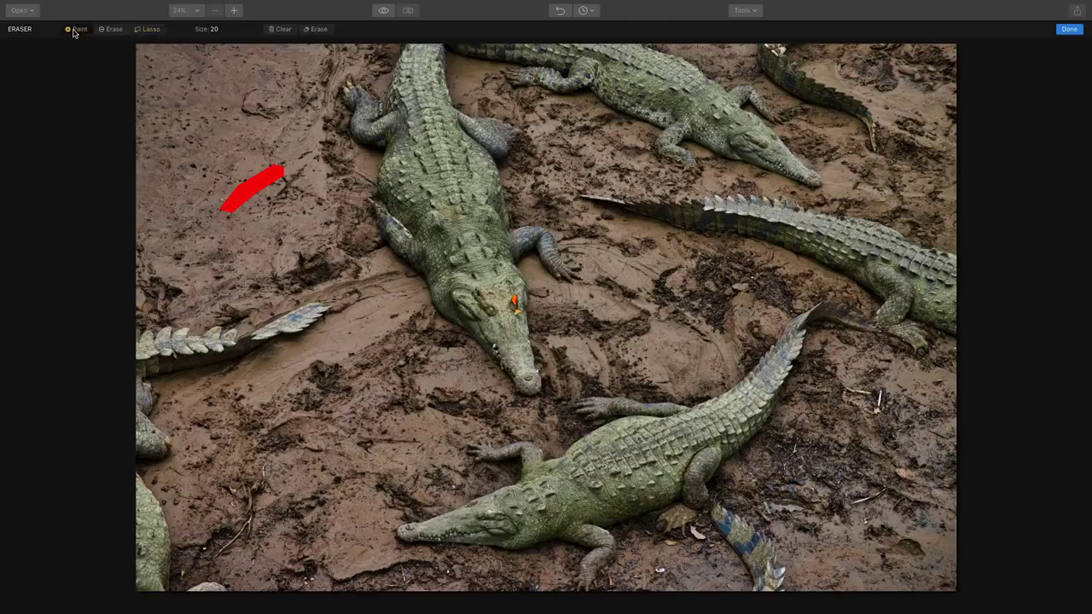
pyautogui.click(213, 34)
pyautogui.moveTo(211, 45); pyautogui.dragTo(218, 47)
pyautogui.moveTo(175, 348)
pyautogui.mouseDown()
pyautogui.moveTo(139, 361)
pyautogui.moveTo(246, 342)
pyautogui.moveTo(320, 312)
pyautogui.moveTo(138, 391)
pyautogui.moveTo(157, 456)
pyautogui.moveTo(143, 484)
pyautogui.moveTo(159, 541)
pyautogui.moveTo(149, 584)
pyautogui.moveTo(134, 552)
pyautogui.moveTo(190, 602)
pyautogui.moveTo(220, 593)
pyautogui.mouseUp()
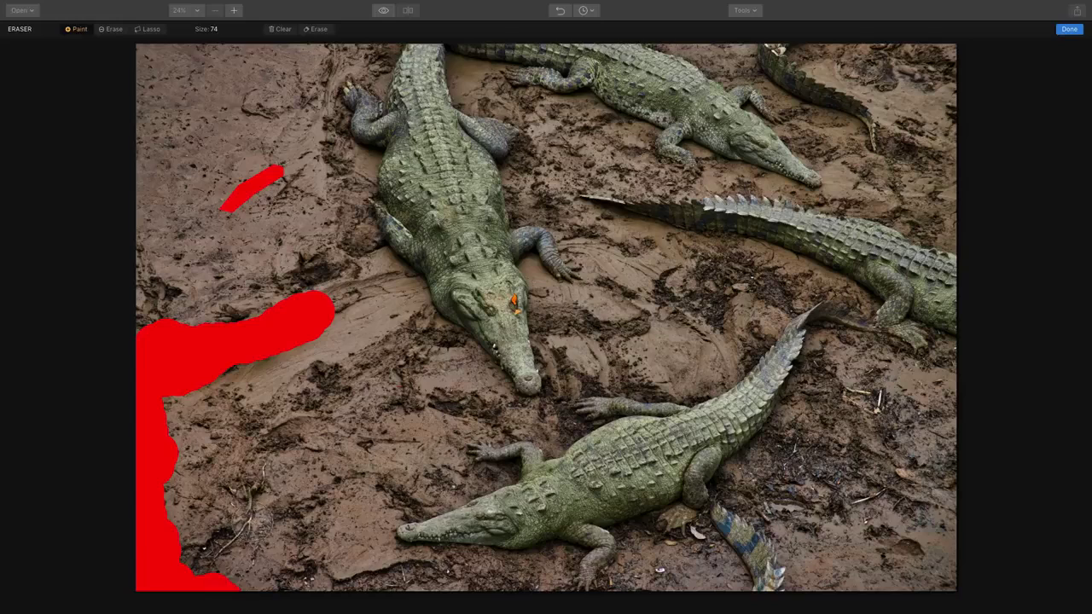
pyautogui.moveTo(263, 472)
pyautogui.mouseDown()
pyautogui.moveTo(252, 529)
pyautogui.moveTo(219, 566)
pyautogui.moveTo(265, 471)
pyautogui.mouseUp()
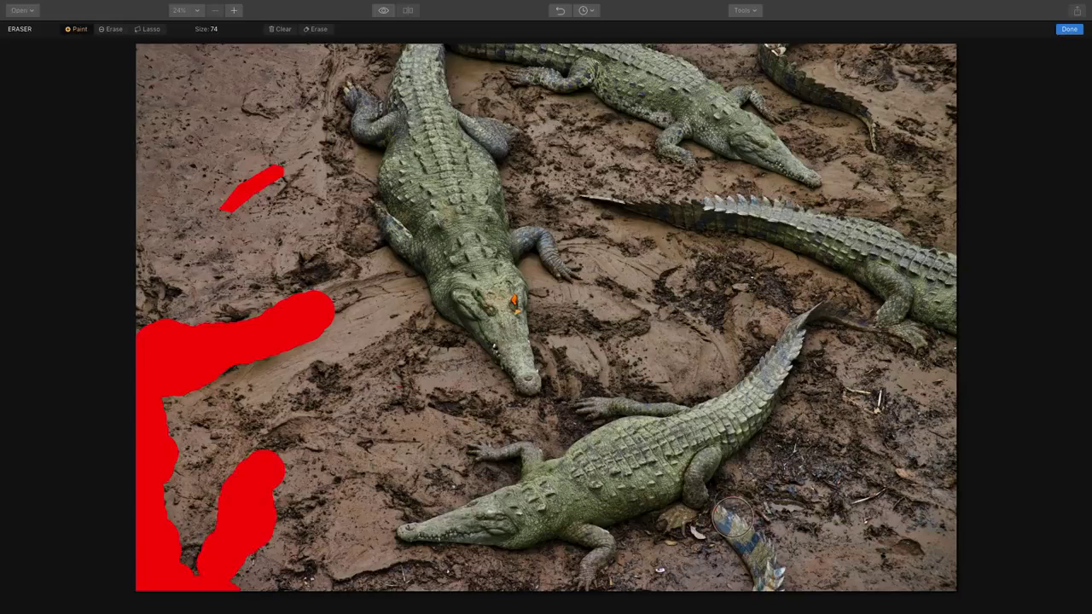
# - Mask the cut-off tails at the photo's bottom and top-right edges, erase all masked areas and finish the eraser session
pyautogui.click(734, 515)
pyautogui.moveTo(734, 514)
pyautogui.mouseDown()
pyautogui.moveTo(765, 588)
pyautogui.moveTo(772, 562)
pyautogui.moveTo(765, 588)
pyautogui.moveTo(741, 544)
pyautogui.moveTo(738, 581)
pyautogui.mouseUp()
pyautogui.moveTo(864, 150)
pyautogui.mouseDown()
pyautogui.moveTo(778, 71)
pyautogui.moveTo(769, 53)
pyautogui.moveTo(789, 42)
pyautogui.moveTo(793, 56)
pyautogui.moveTo(753, 45)
pyautogui.mouseUp()
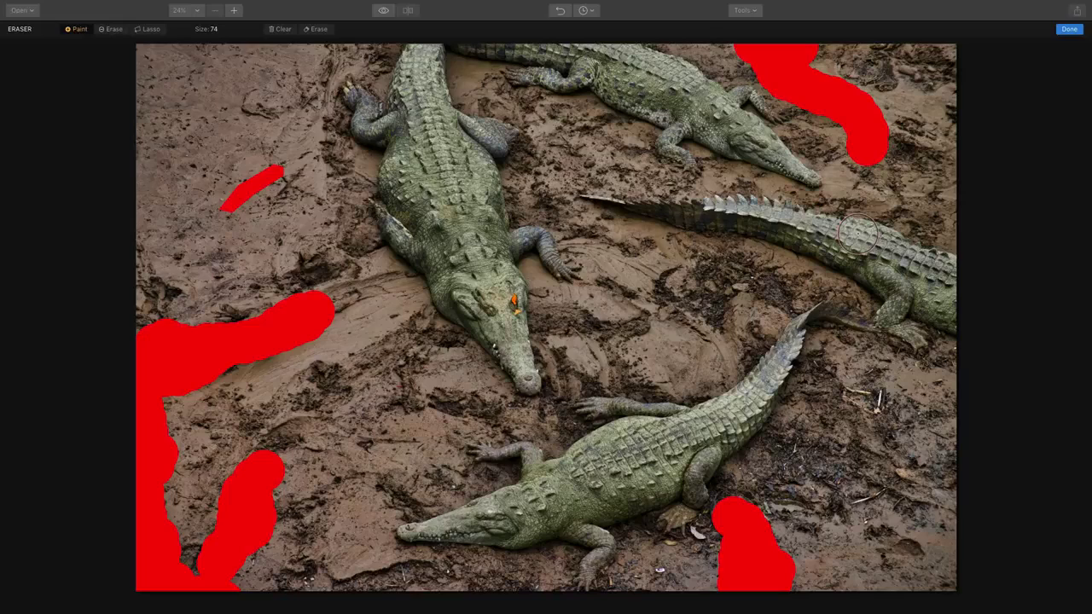
pyautogui.click(318, 29)
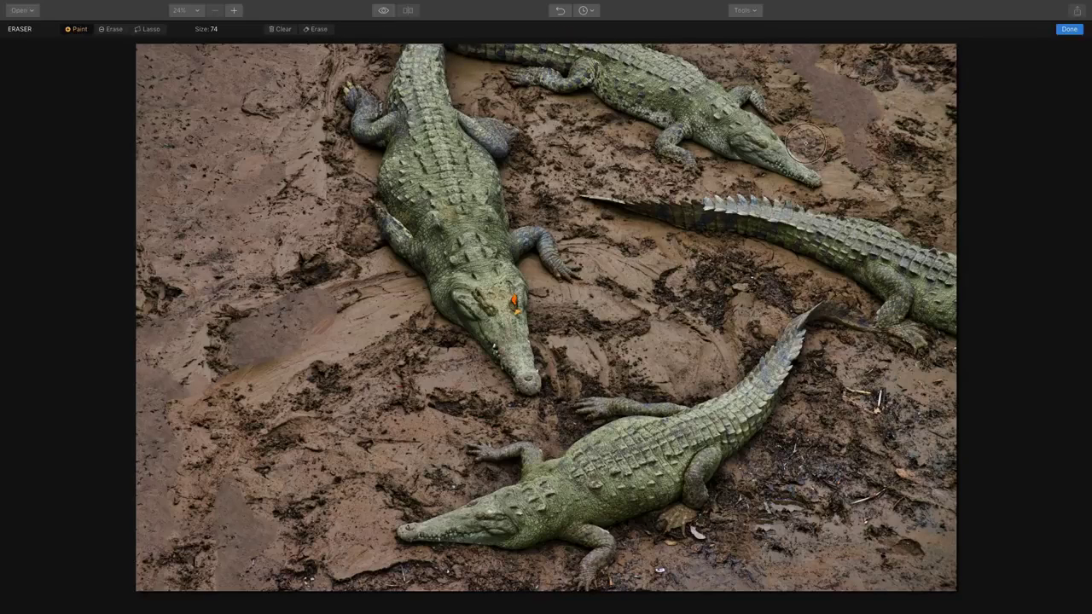
pyautogui.click(1068, 33)
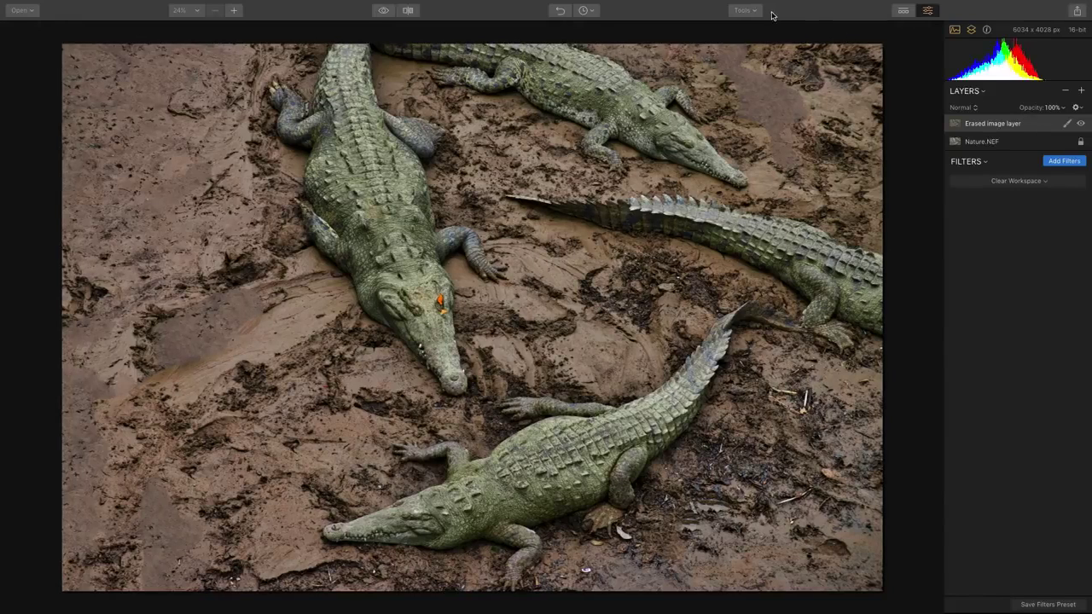
# - Start Clone & Stamp and cover the smooth erased patches on the photo's left side with textured mud
pyautogui.click(753, 12)
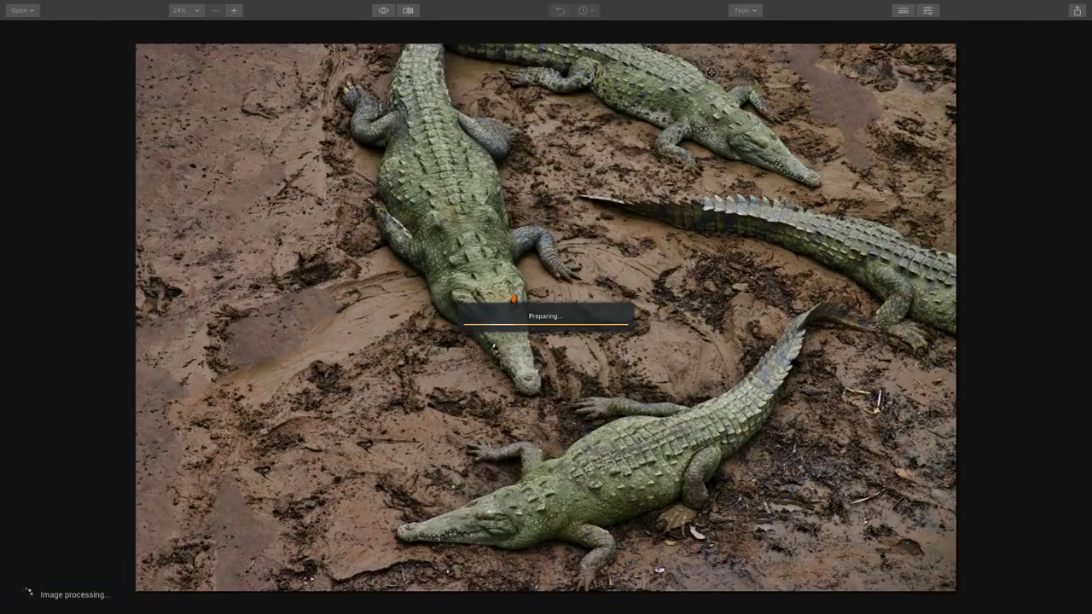
pyautogui.click(237, 173)
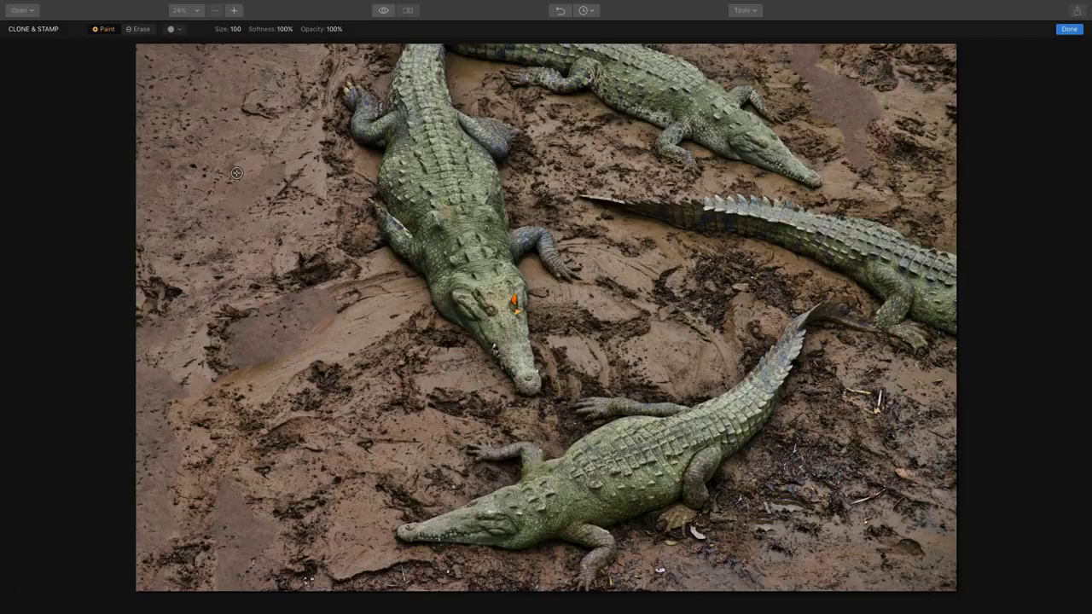
pyautogui.moveTo(277, 308)
pyautogui.mouseDown()
pyautogui.moveTo(307, 303)
pyautogui.moveTo(315, 320)
pyautogui.moveTo(250, 329)
pyautogui.moveTo(251, 319)
pyautogui.moveTo(251, 353)
pyautogui.moveTo(241, 352)
pyautogui.moveTo(303, 317)
pyautogui.moveTo(246, 369)
pyautogui.moveTo(279, 332)
pyautogui.moveTo(263, 362)
pyautogui.mouseUp()
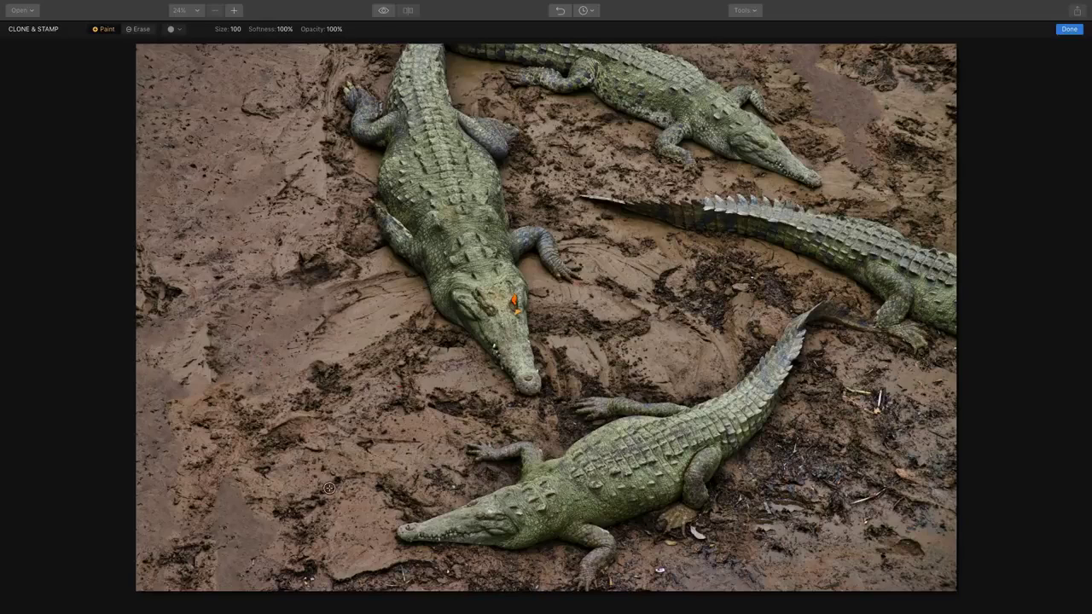
pyautogui.moveTo(200, 560)
pyautogui.mouseDown()
pyautogui.moveTo(185, 560)
pyautogui.moveTo(157, 529)
pyautogui.mouseUp()
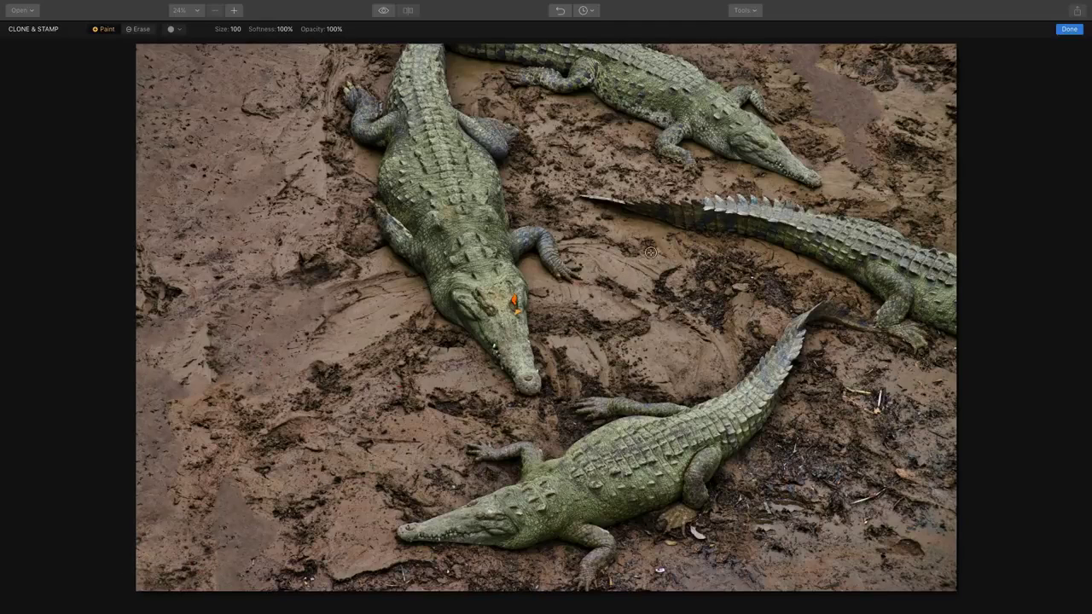
# - Clone nearby mud texture over the erased patch in the photo's upper-right area and finish the Clone & Stamp session
pyautogui.keyDown('alt'); pyautogui.click(939, 109); pyautogui.keyUp('alt')
pyautogui.moveTo(889, 107)
pyautogui.mouseDown()
pyautogui.moveTo(859, 101)
pyautogui.moveTo(865, 140)
pyautogui.moveTo(847, 126)
pyautogui.moveTo(846, 95)
pyautogui.moveTo(803, 59)
pyautogui.moveTo(866, 149)
pyautogui.mouseUp()
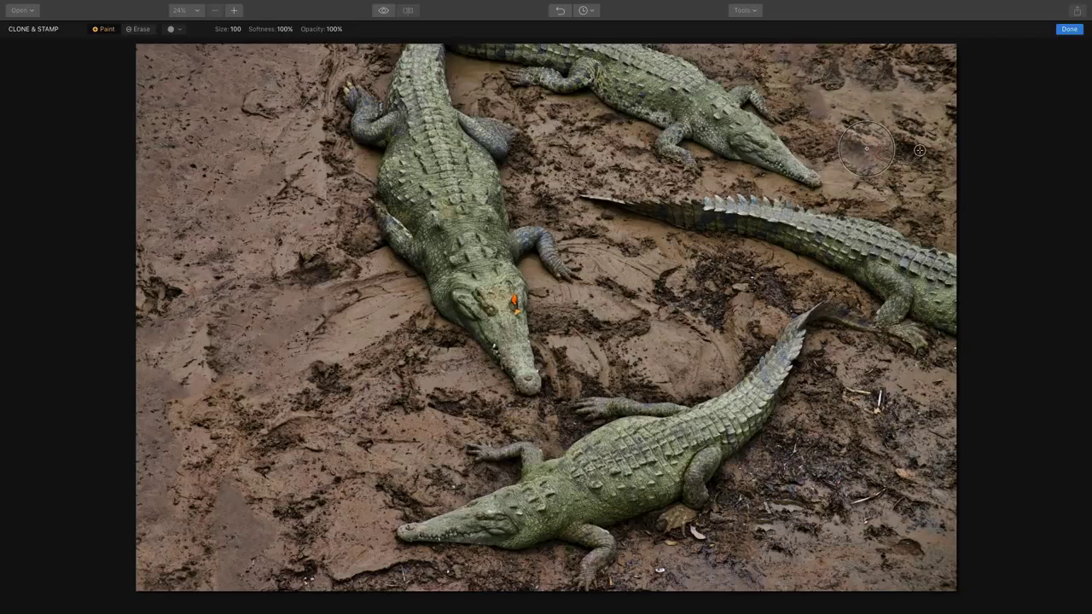
pyautogui.keyDown('alt'); pyautogui.click(211, 161); pyautogui.keyUp('alt')
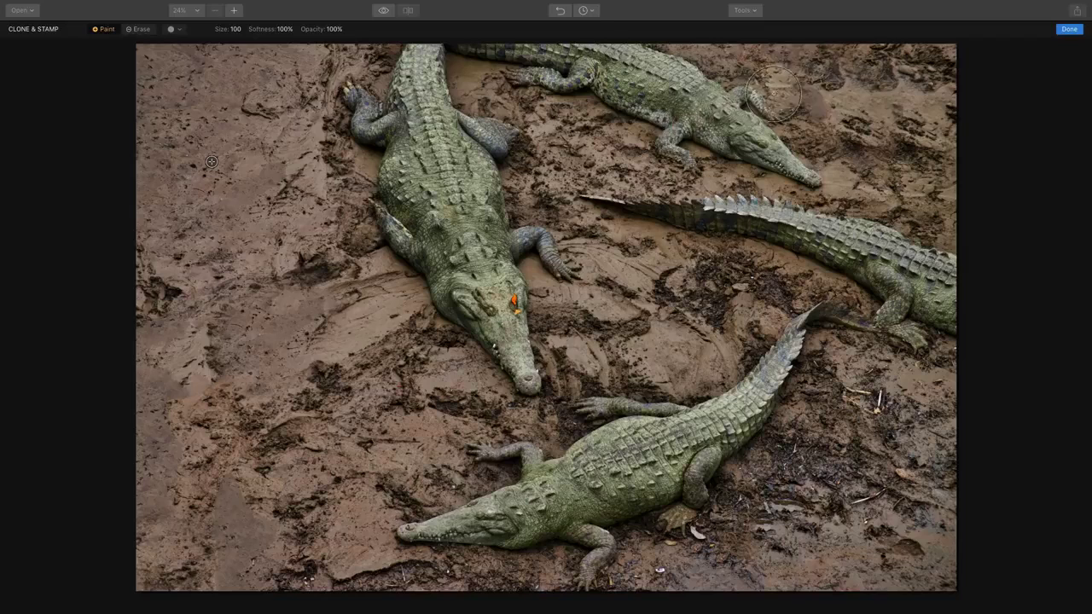
pyautogui.moveTo(773, 93)
pyautogui.mouseDown()
pyautogui.moveTo(818, 82)
pyautogui.moveTo(824, 67)
pyautogui.moveTo(839, 83)
pyautogui.moveTo(818, 56)
pyautogui.mouseUp()
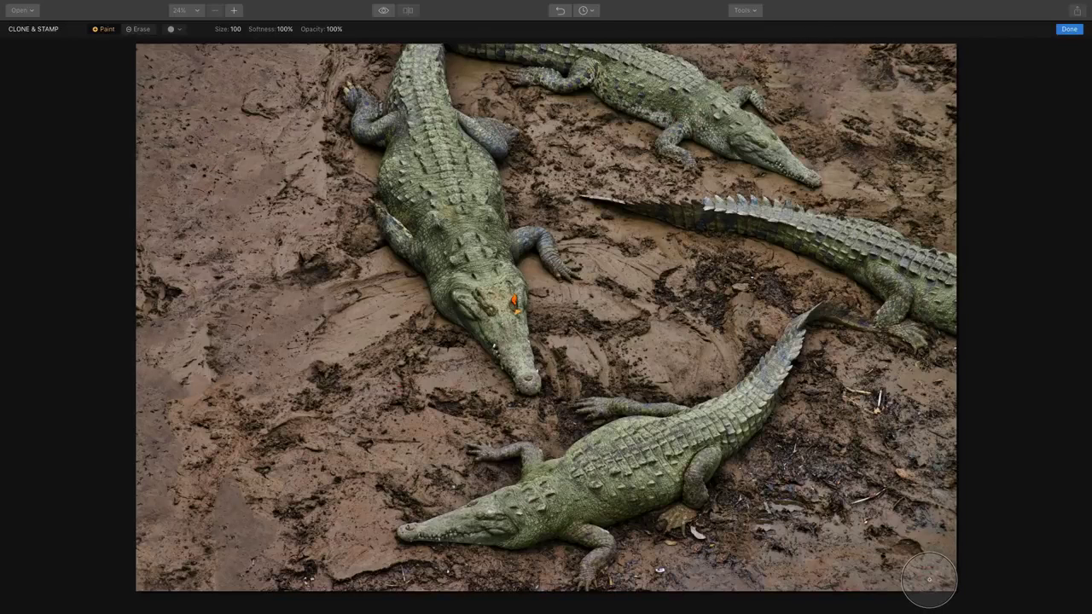
pyautogui.click(1073, 30)
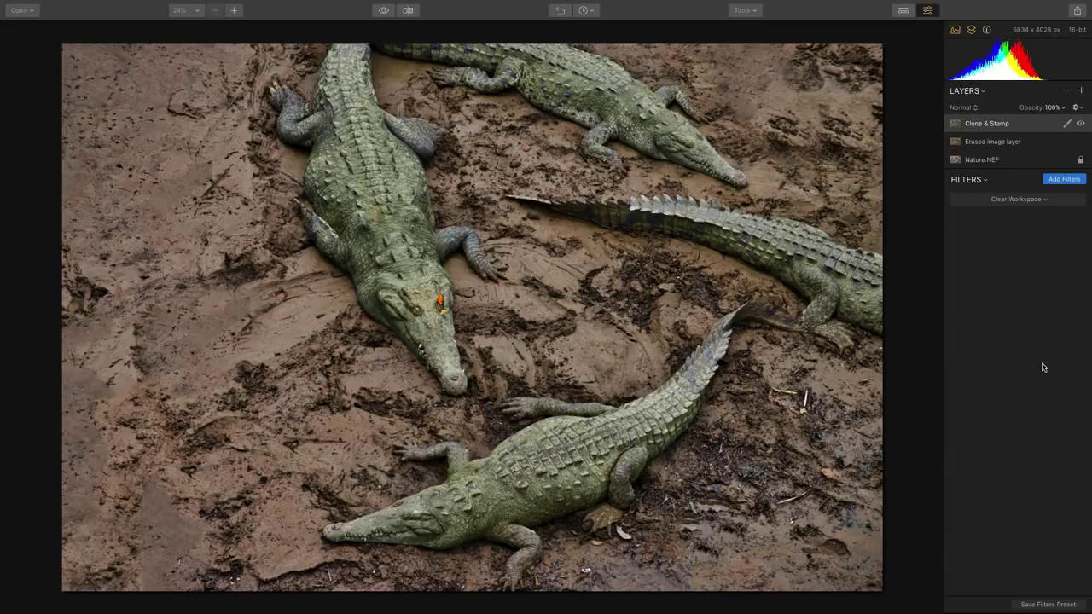
# - Show the presets and overlay the Big Landscape user preset on a new layer
pyautogui.click(906, 12)
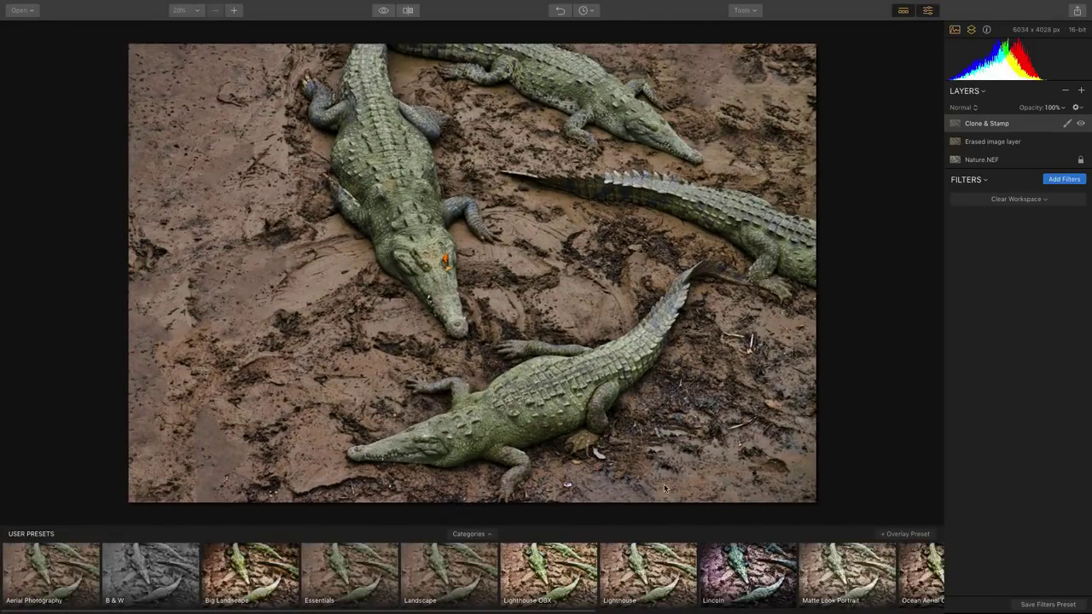
pyautogui.click(893, 536)
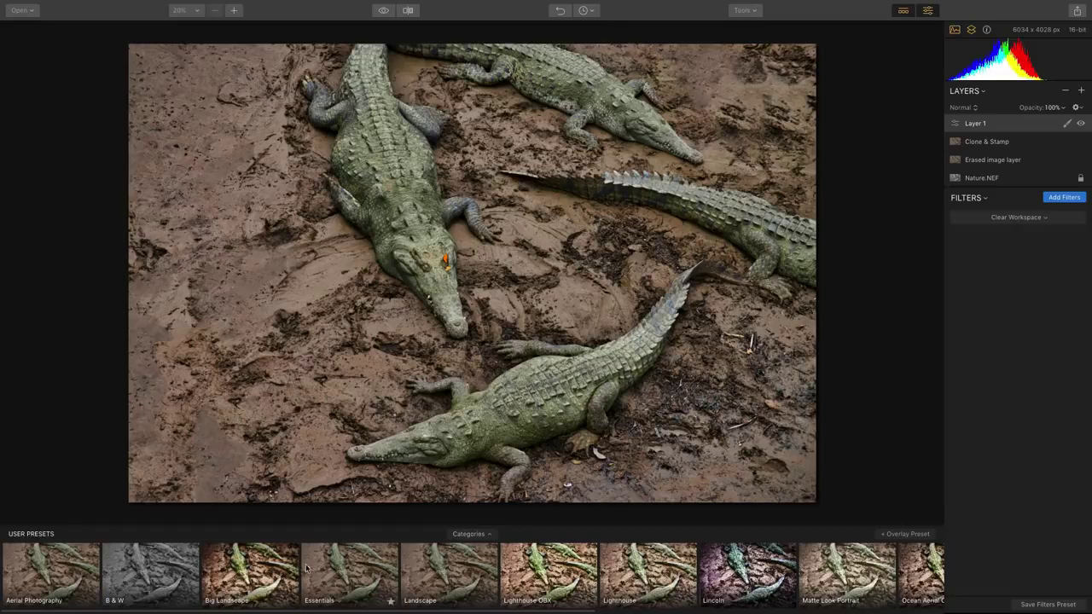
pyautogui.click(282, 576)
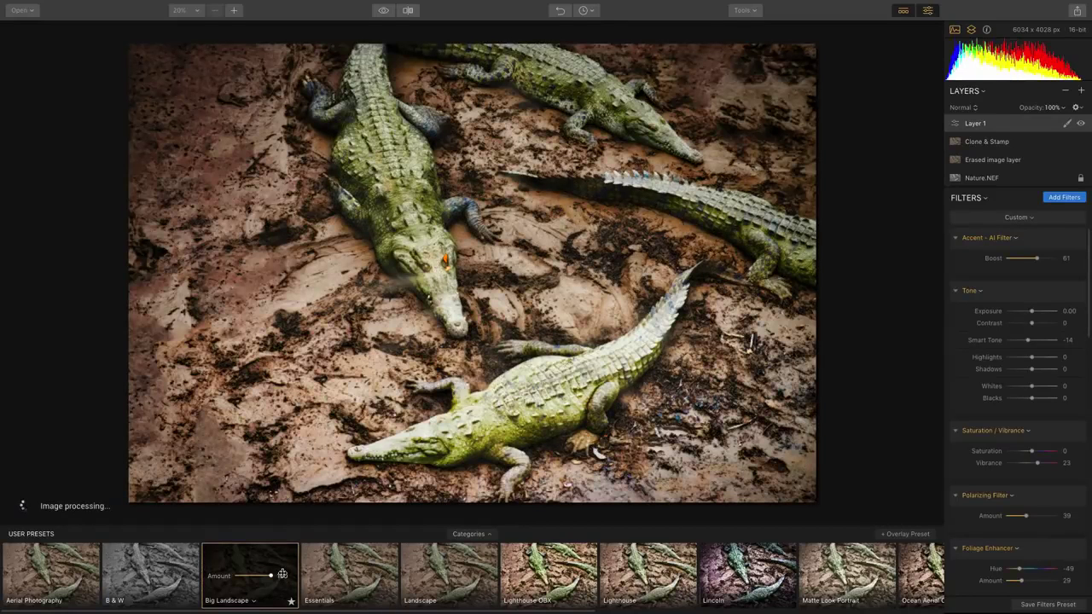
# - Turn off the Sun Rays filter in the Big Landscape preset layer
pyautogui.scroll(-1, 1005, 359)
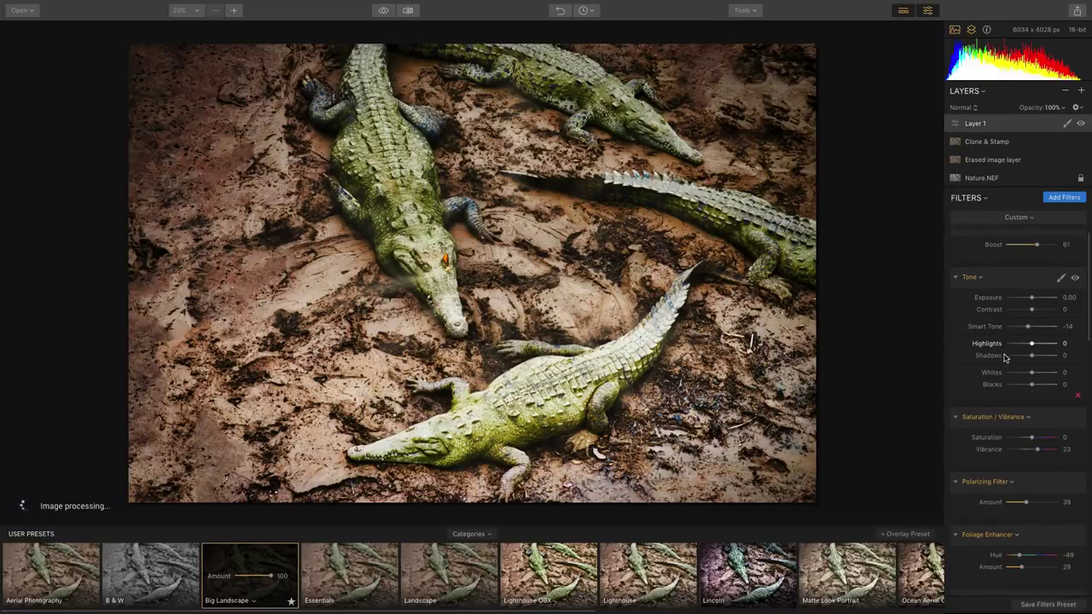
pyautogui.scroll(-10, 1005, 358)
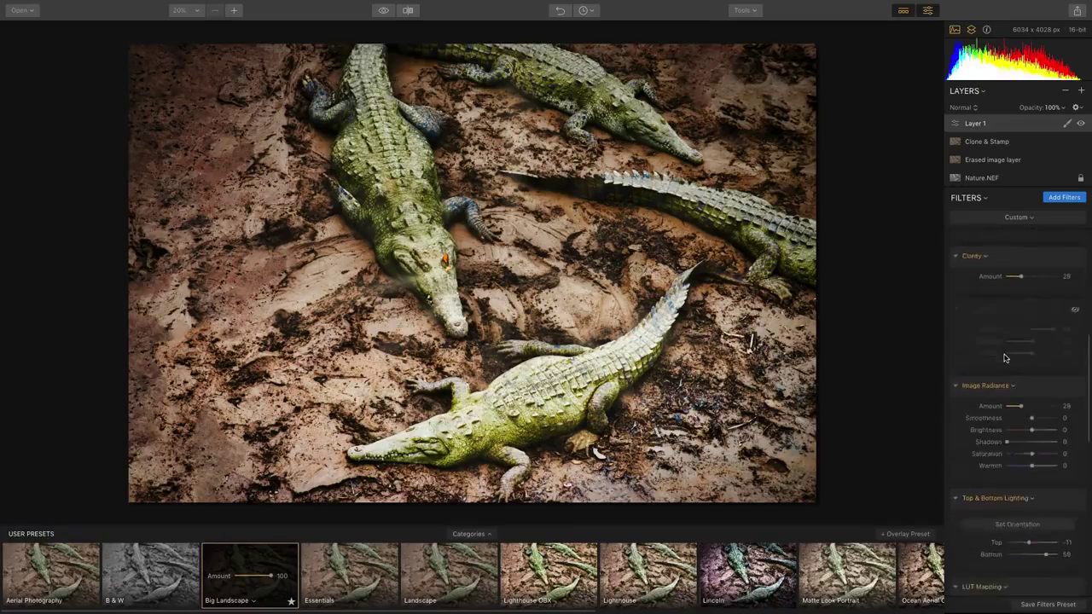
pyautogui.scroll(-5, 1006, 358)
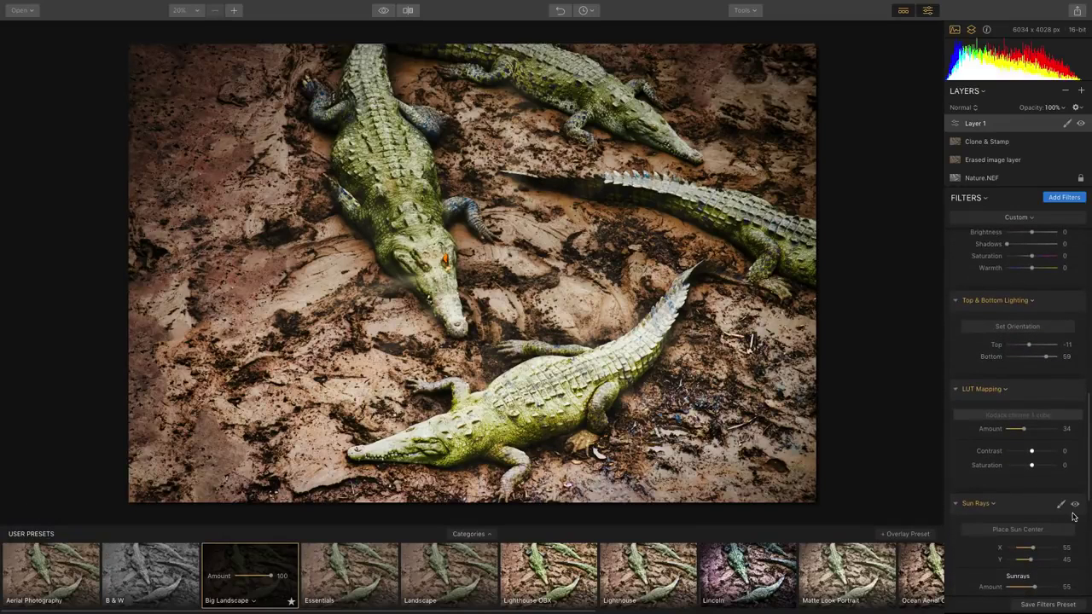
pyautogui.click(1074, 506)
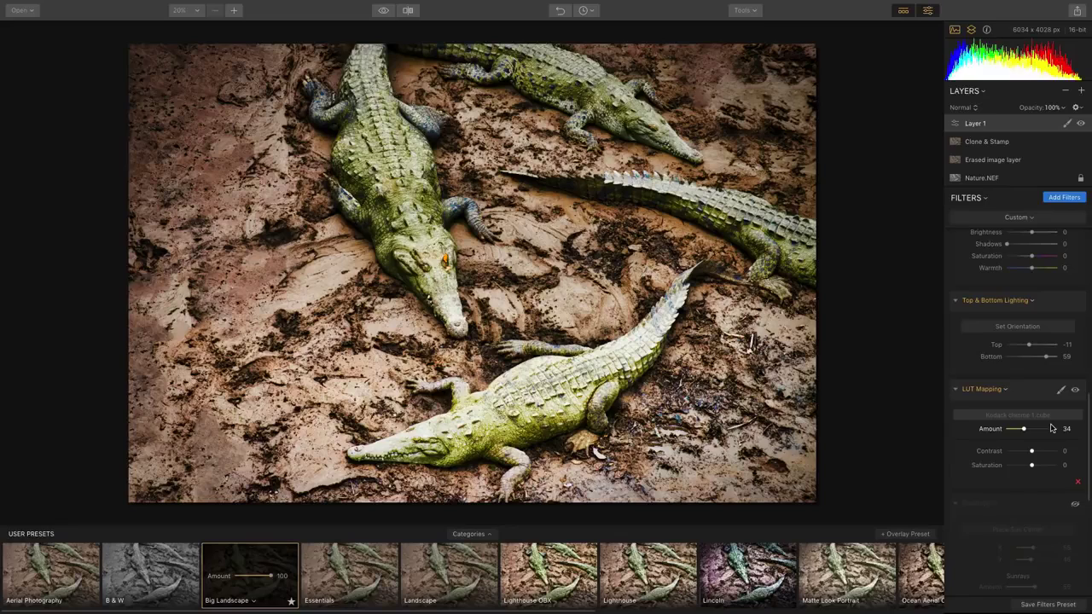
pyautogui.scroll(2, 1051, 429)
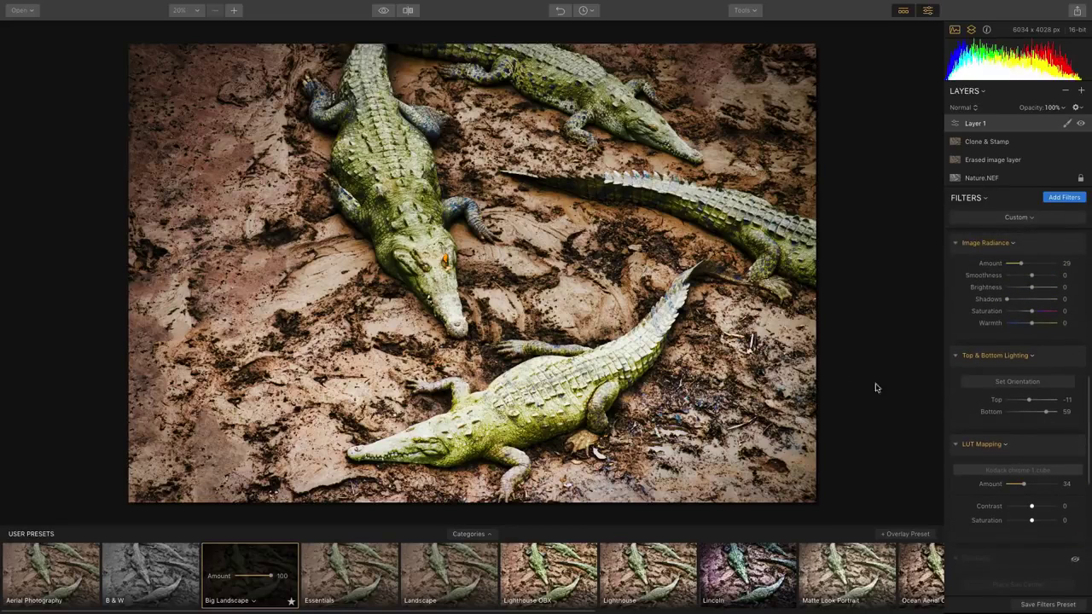
pyautogui.scroll(7, 1035, 455)
pyautogui.scroll(10, 1034, 455)
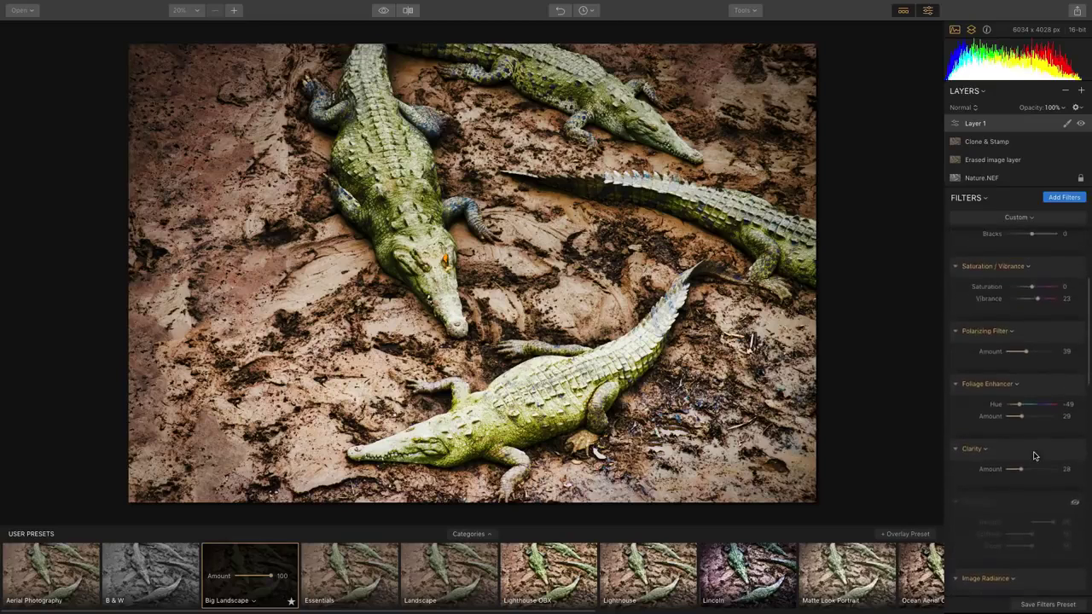
# - Lower the opacity of the Big Landscape preset layer to 53%
pyautogui.scroll(2, 1034, 455)
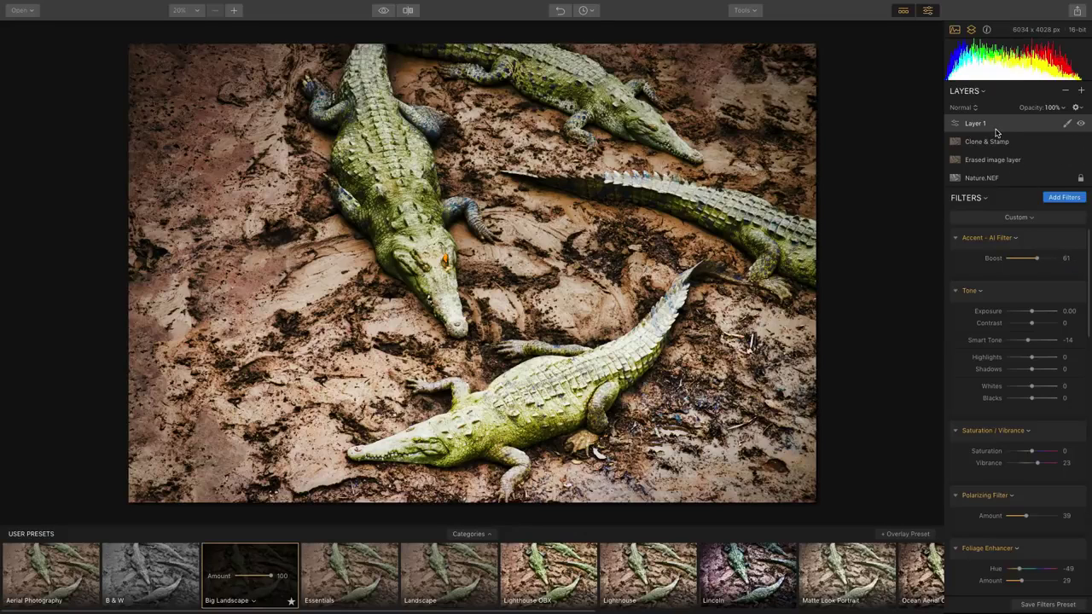
pyautogui.click(1061, 108)
pyautogui.moveTo(1073, 119); pyautogui.dragTo(1053, 124)
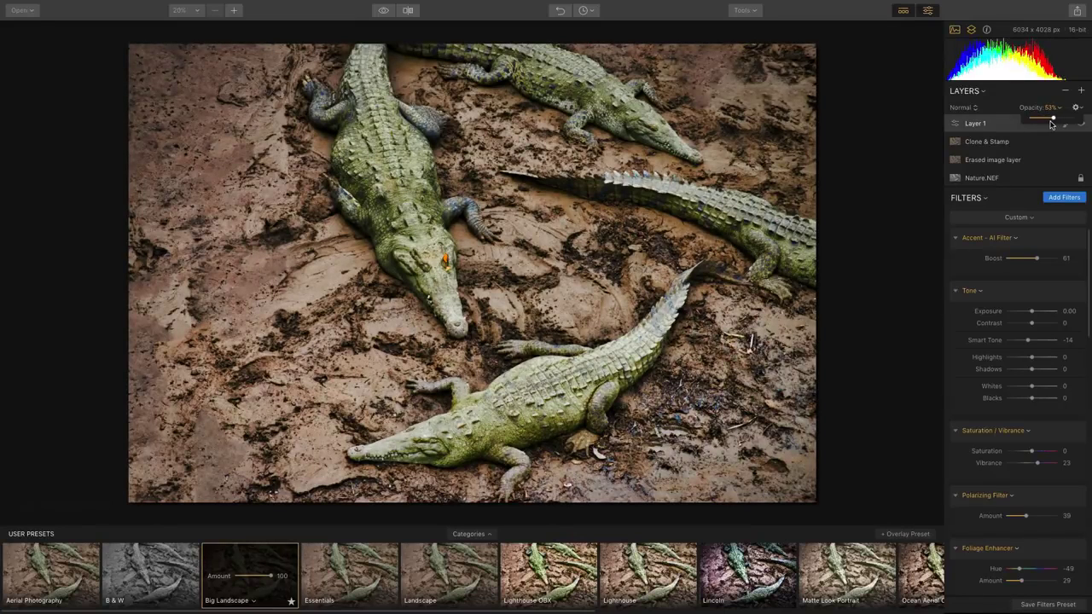
# - Crop the crocodile photo to a 7:5 aspect ratio, trimming only its left side and keeping the right edge, and apply the crop
pyautogui.click(742, 12)
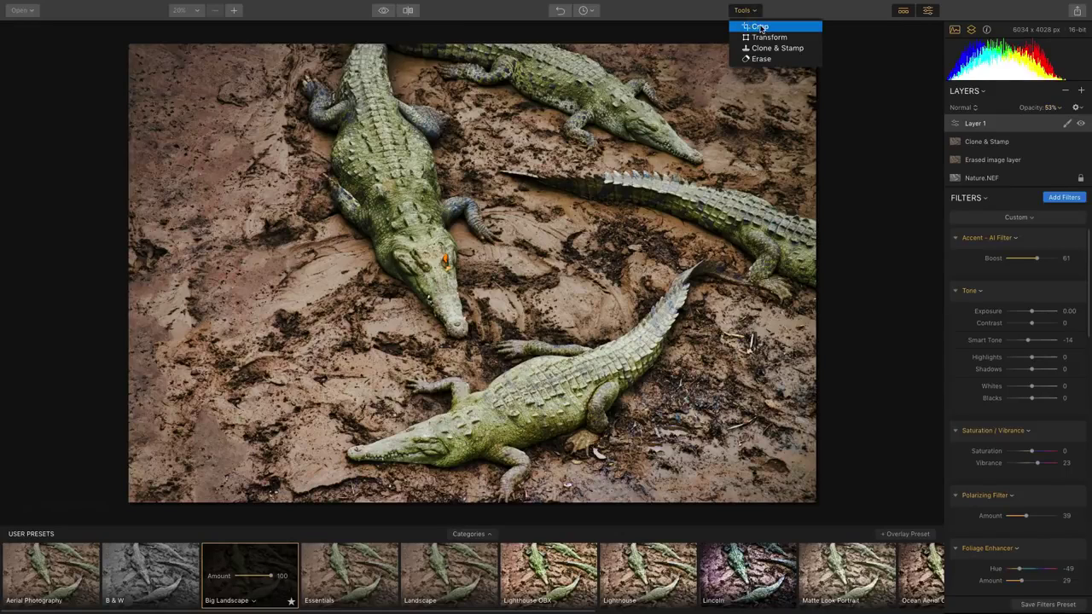
pyautogui.click(759, 28)
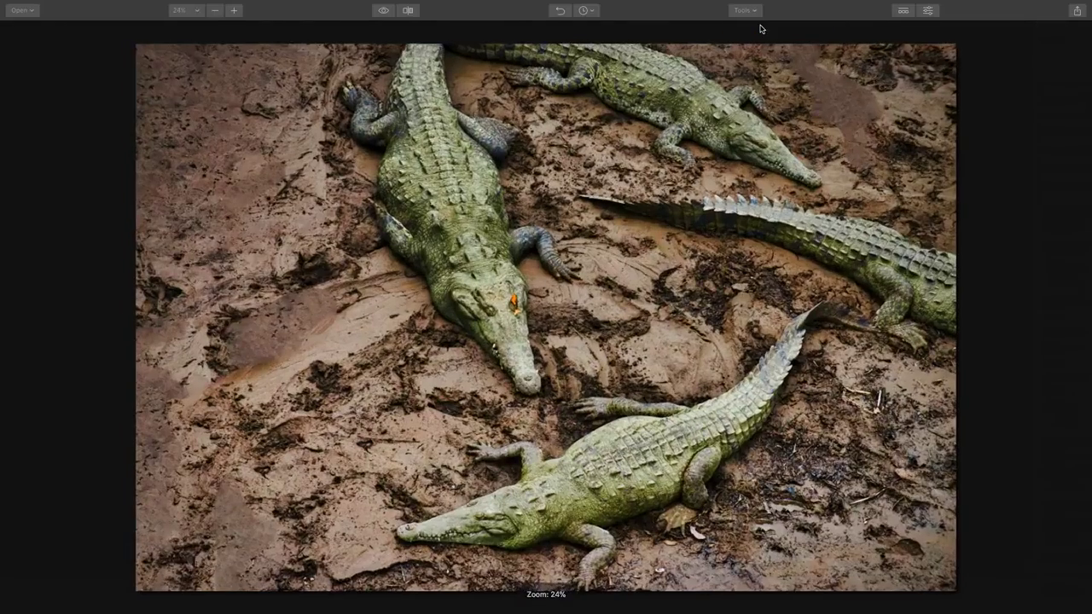
pyautogui.click(188, 10)
pyautogui.click(190, 14)
pyautogui.click(132, 29)
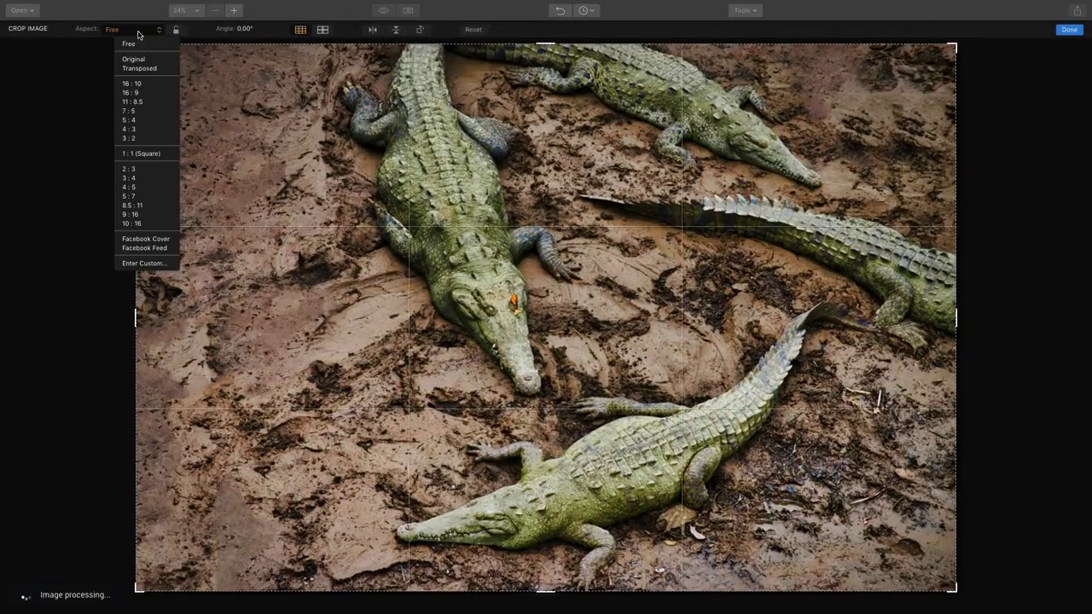
pyautogui.click(143, 111)
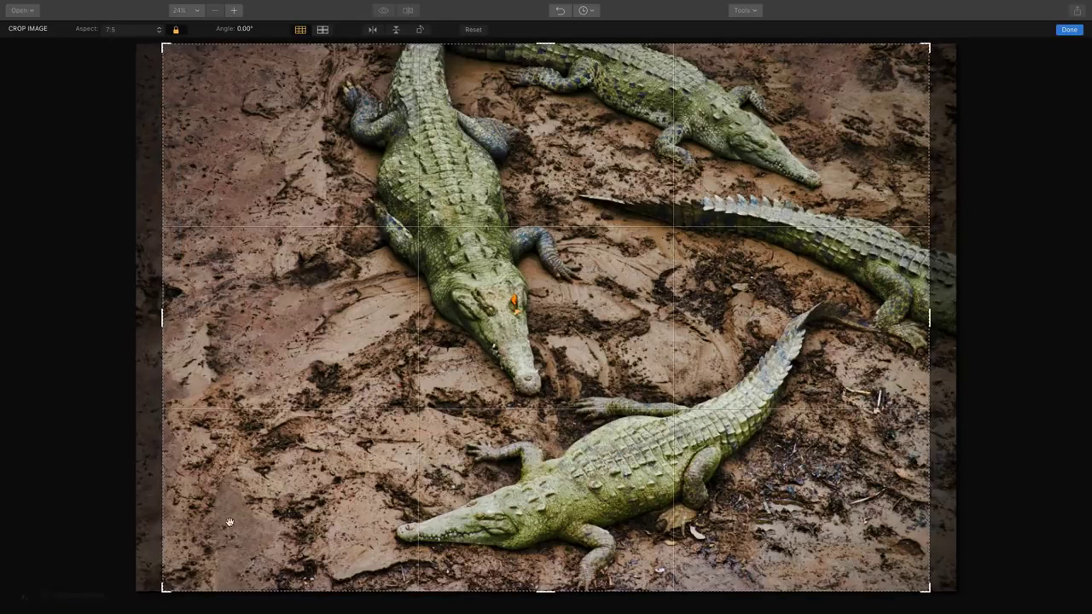
pyautogui.moveTo(376, 185); pyautogui.dragTo(349, 183)
pyautogui.press('Return')
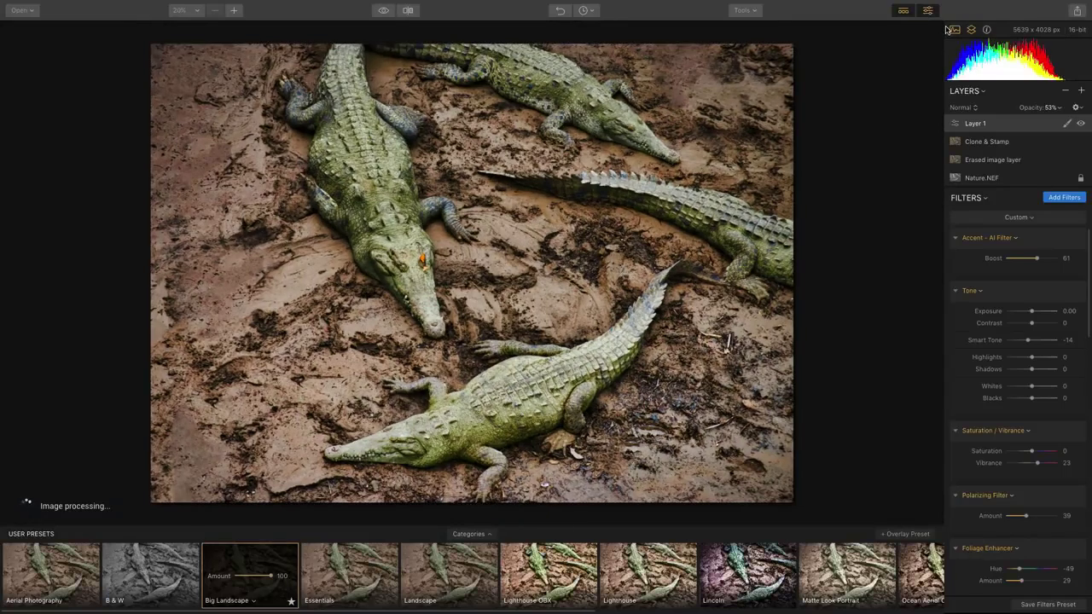
# - Hide the presets and save the edit as Nature on the Desktop, including original resources and history
pyautogui.click(904, 10)
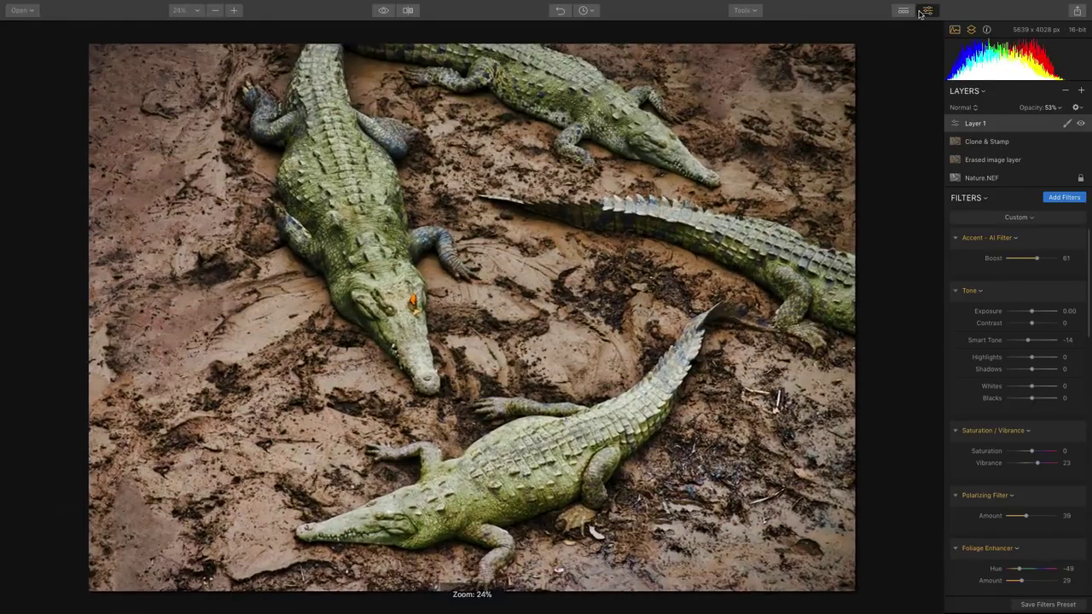
pyautogui.moveTo(474, 1)
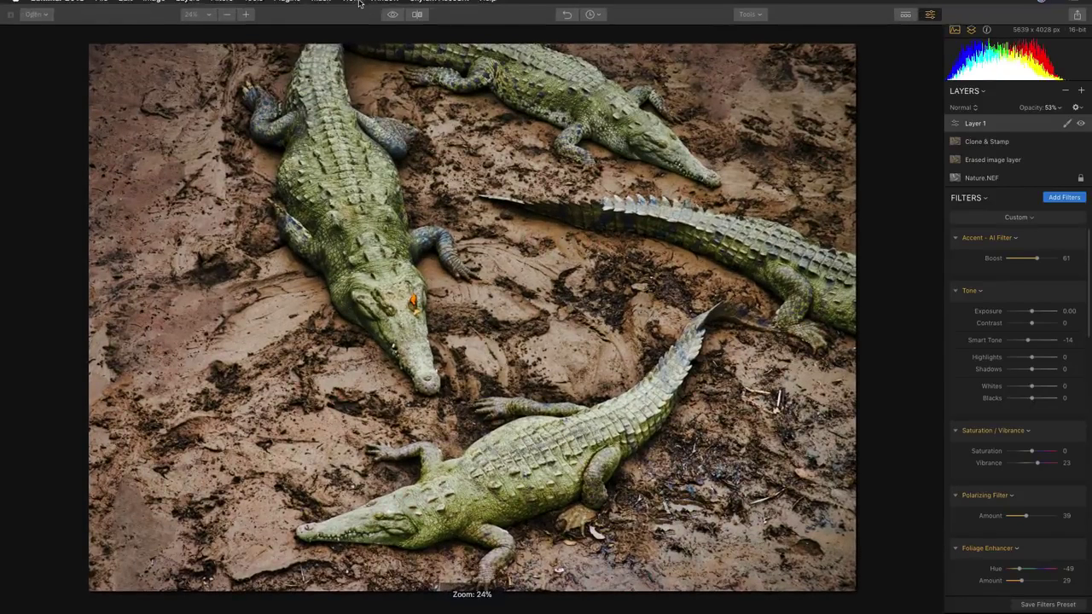
pyautogui.click(101, 6)
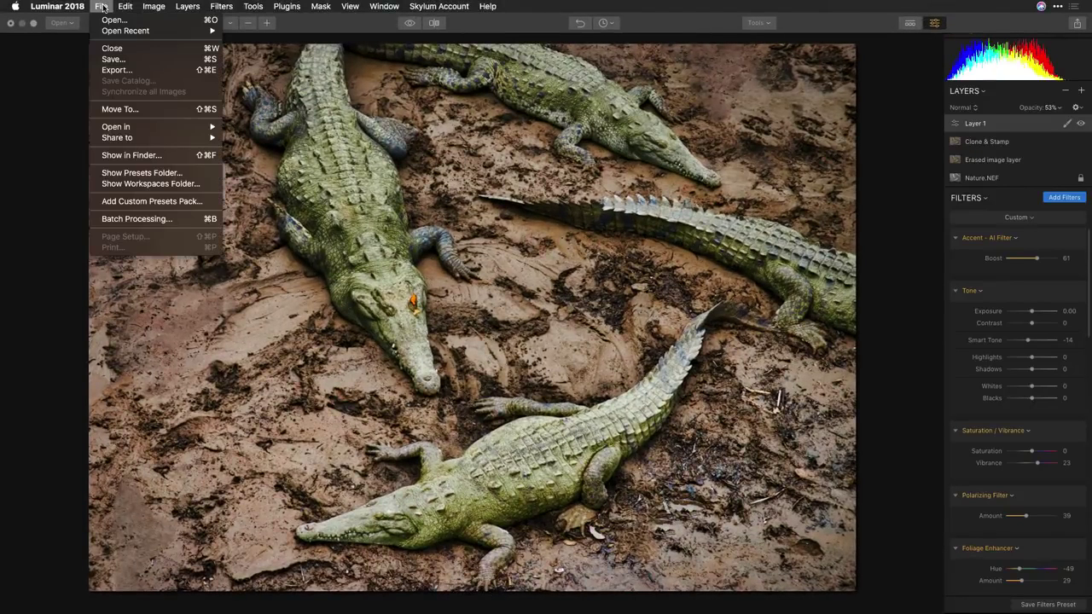
pyautogui.click(109, 62)
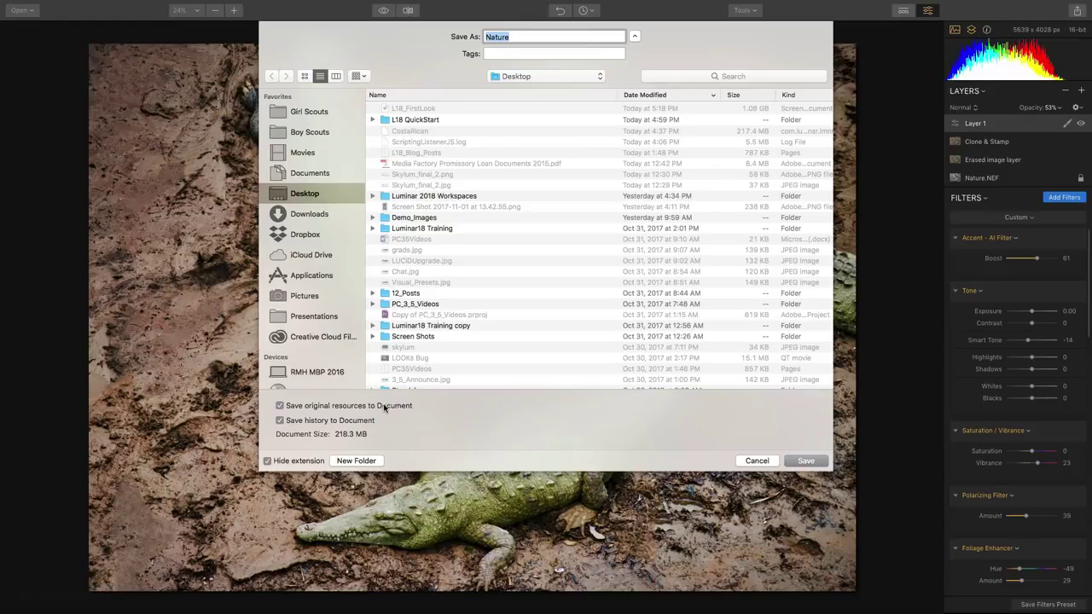
pyautogui.click(802, 460)
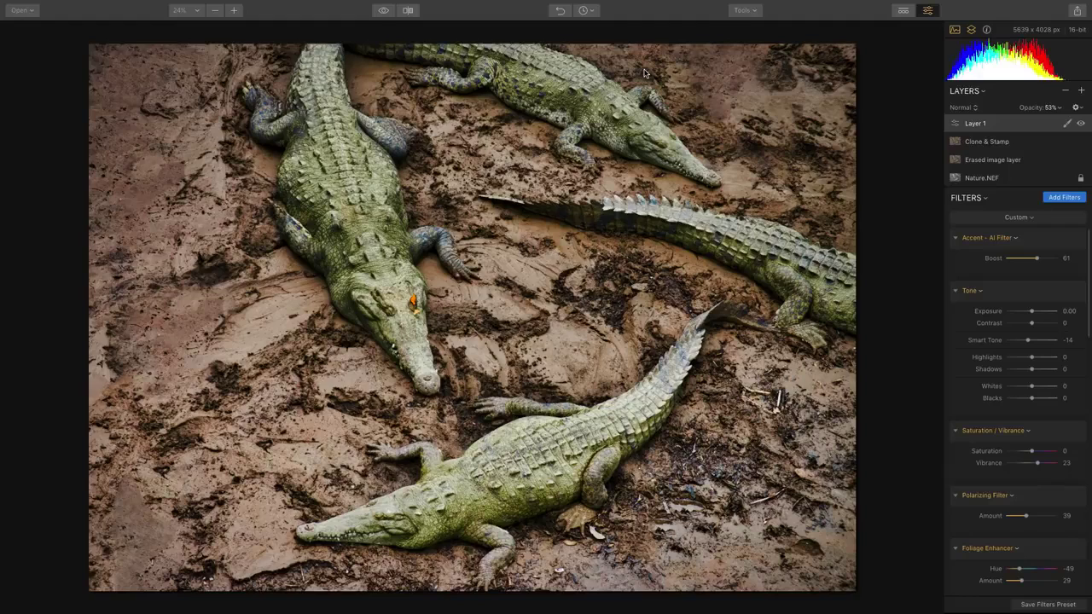
# - Look at the recent entries in the crocodile photo's edit history and close the saved document
pyautogui.click(587, 15)
pyautogui.click(594, 11)
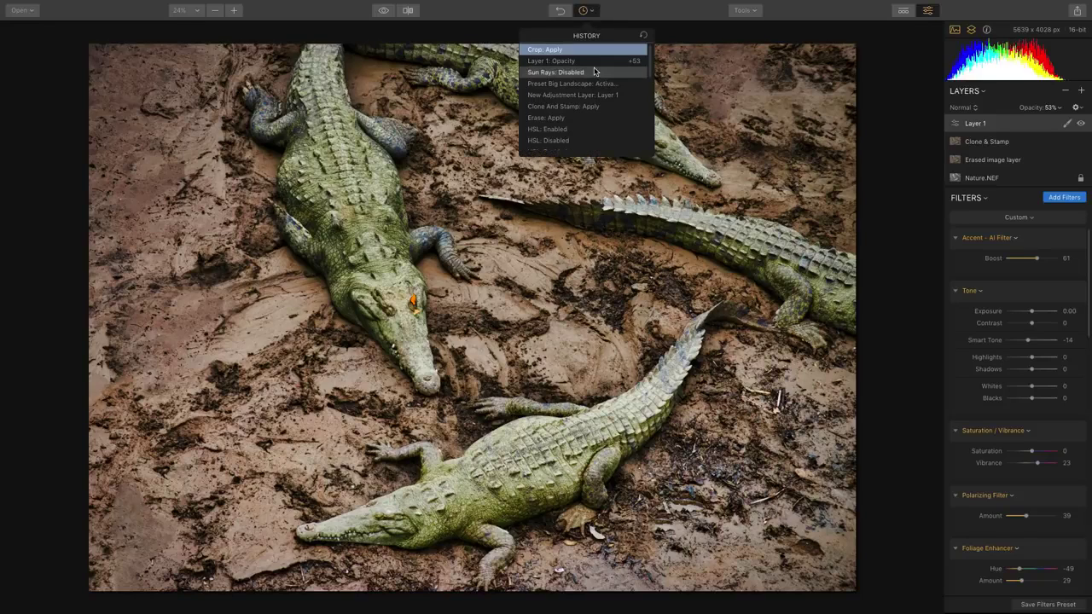
pyautogui.click(634, 12)
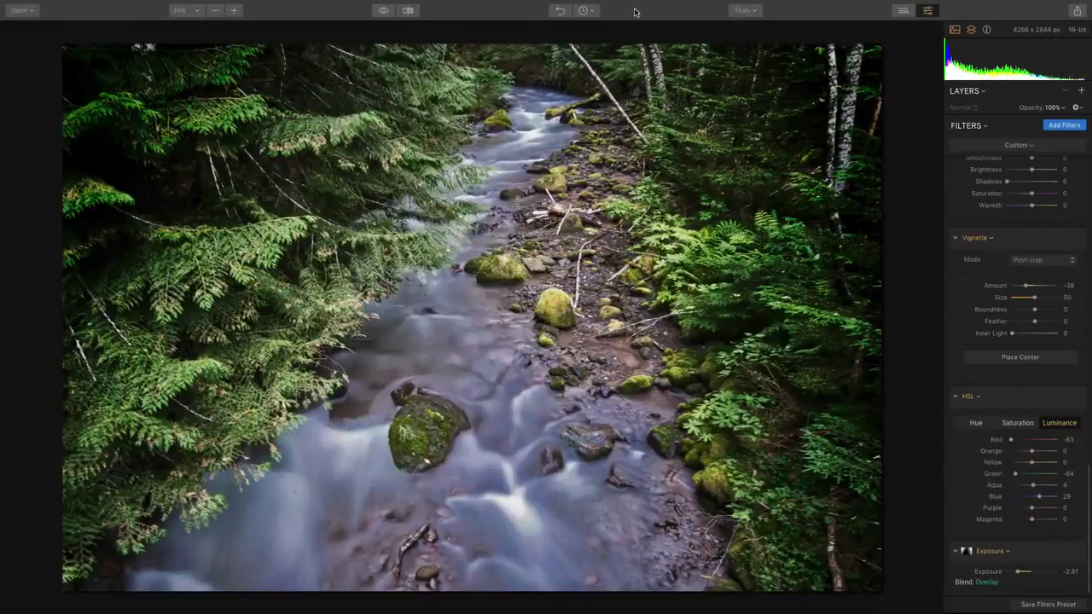
# - Reopen the saved crocodile document and examine its preserved edit history back to the first entry
pyautogui.press('super+o')
pyautogui.click(711, 92)
pyautogui.press('Escape')
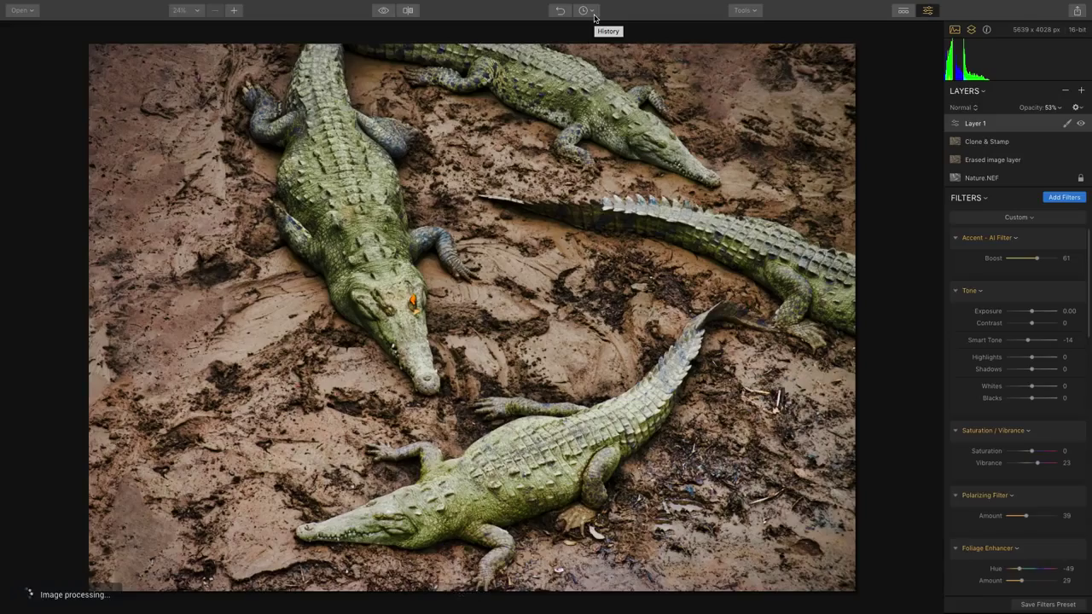
pyautogui.click(593, 11)
pyautogui.scroll(-10, 585, 70)
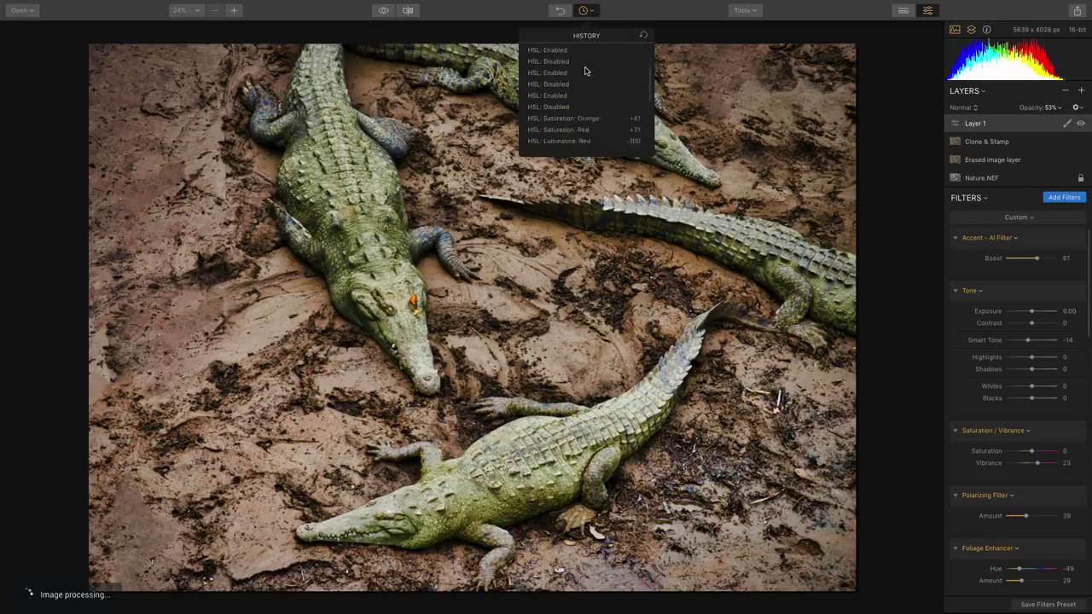
pyautogui.scroll(10, 585, 70)
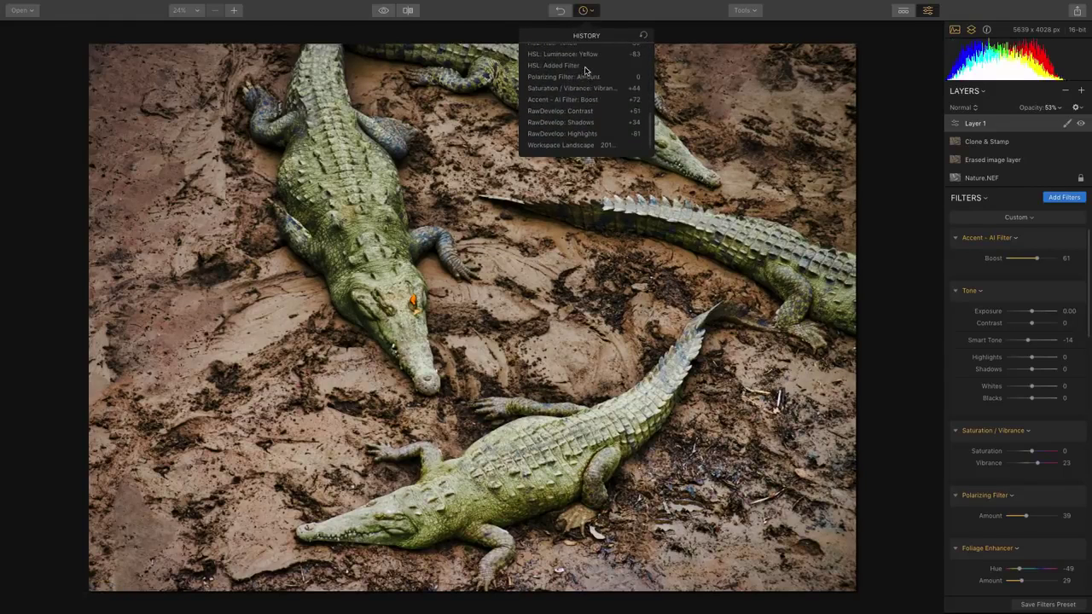
pyautogui.scroll(3, 585, 71)
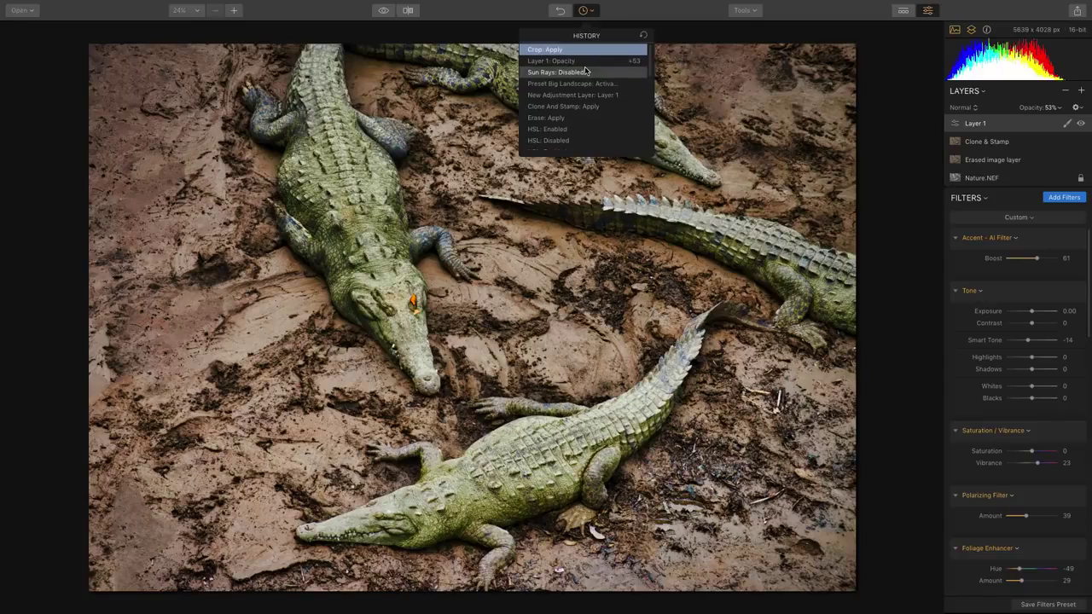
pyautogui.click(636, 11)
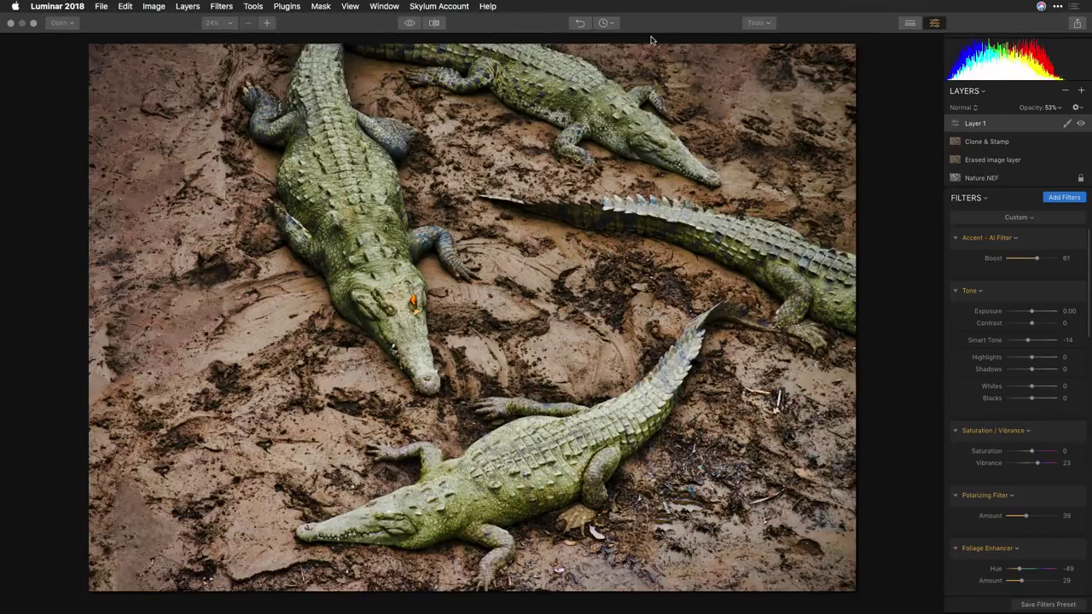
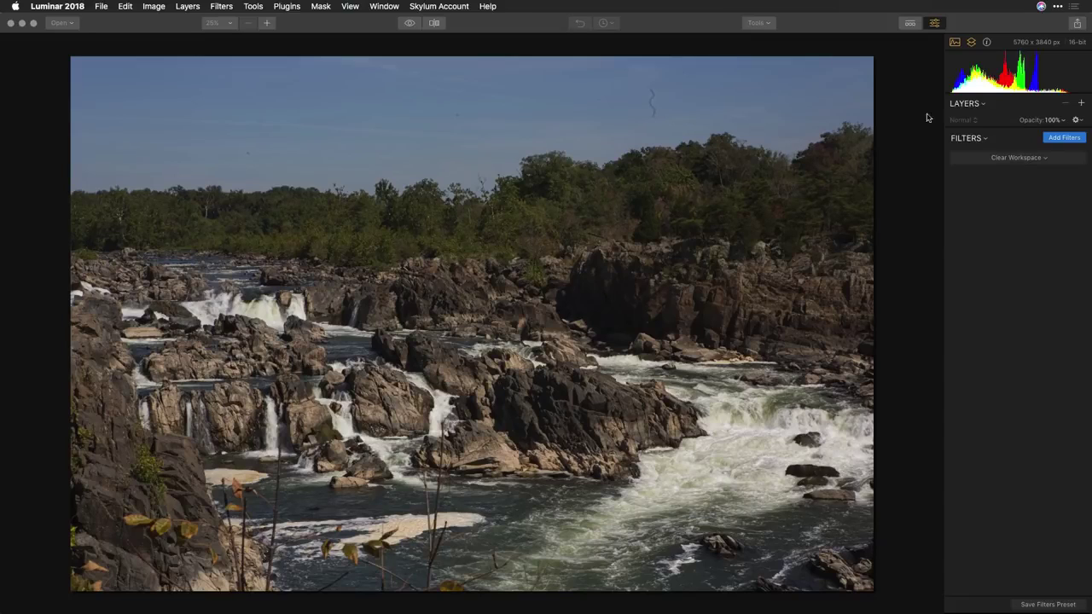
# - Load the Quick & Awesome workspace on the waterfall photo and set Accent AI Boost to 75, Clarity to 41 and Vibrance to 43
pyautogui.click(992, 158)
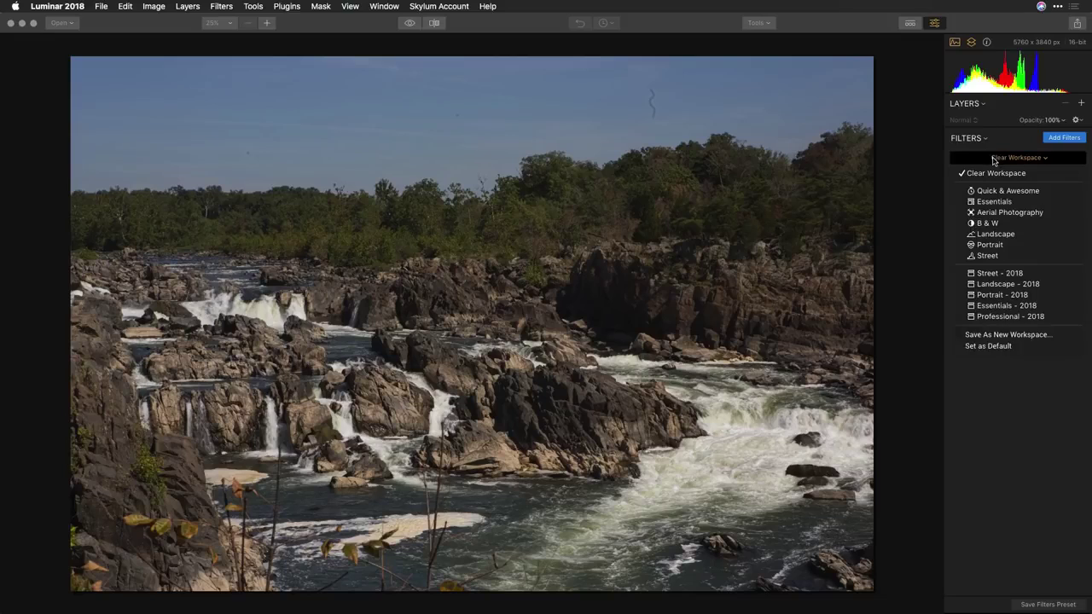
pyautogui.click(997, 192)
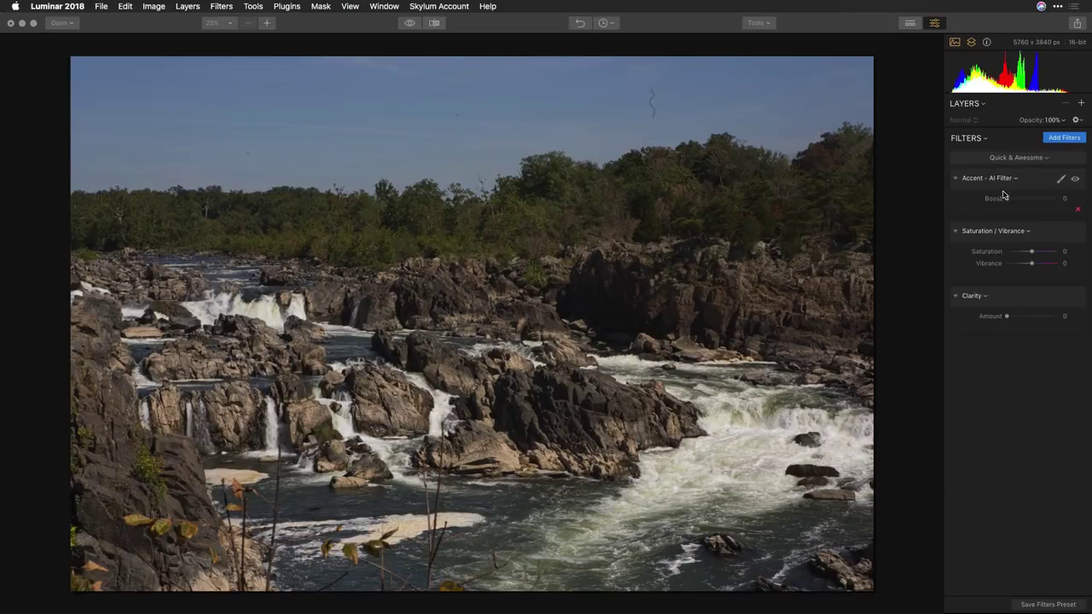
pyautogui.moveTo(1007, 199); pyautogui.dragTo(1045, 200)
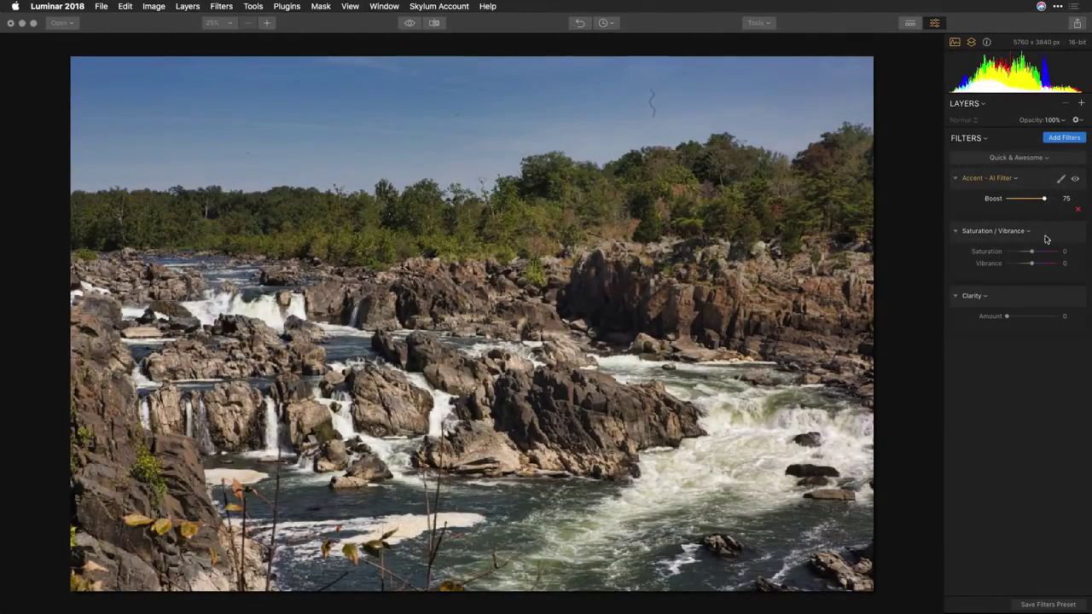
pyautogui.moveTo(1007, 316); pyautogui.dragTo(1028, 316)
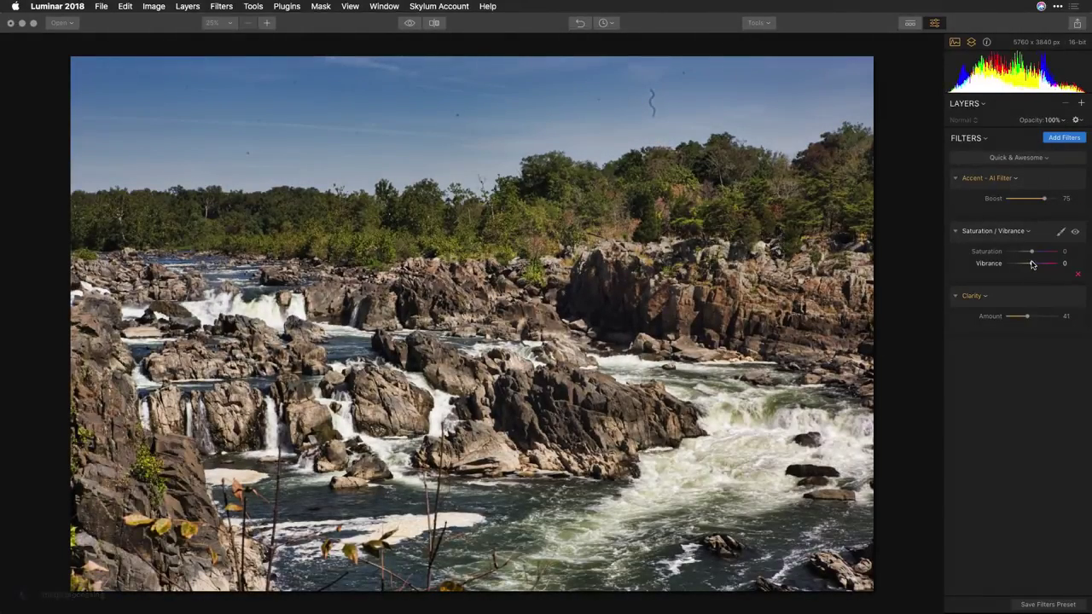
pyautogui.moveTo(1031, 265)
pyautogui.mouseDown()
pyautogui.moveTo(1019, 265)
pyautogui.moveTo(1042, 266)
pyautogui.mouseUp()
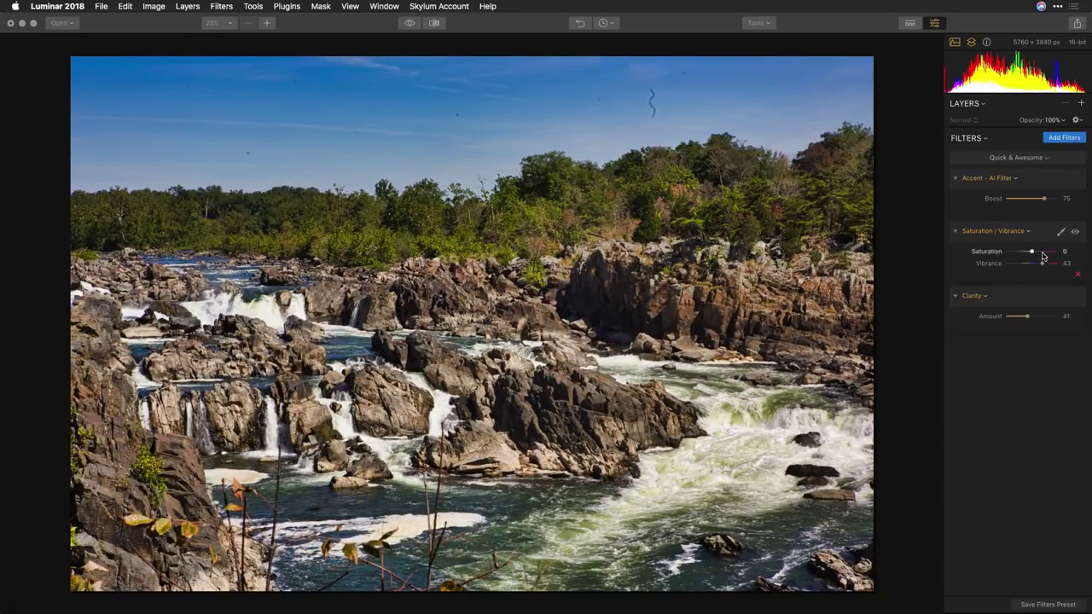
# - Load the Landscape - 2018 workspace and set RAW Develop Highlights -59, Shadows 79, Whites 28, Blacks -16, plus Accent AI Boost 38
pyautogui.click(1018, 160)
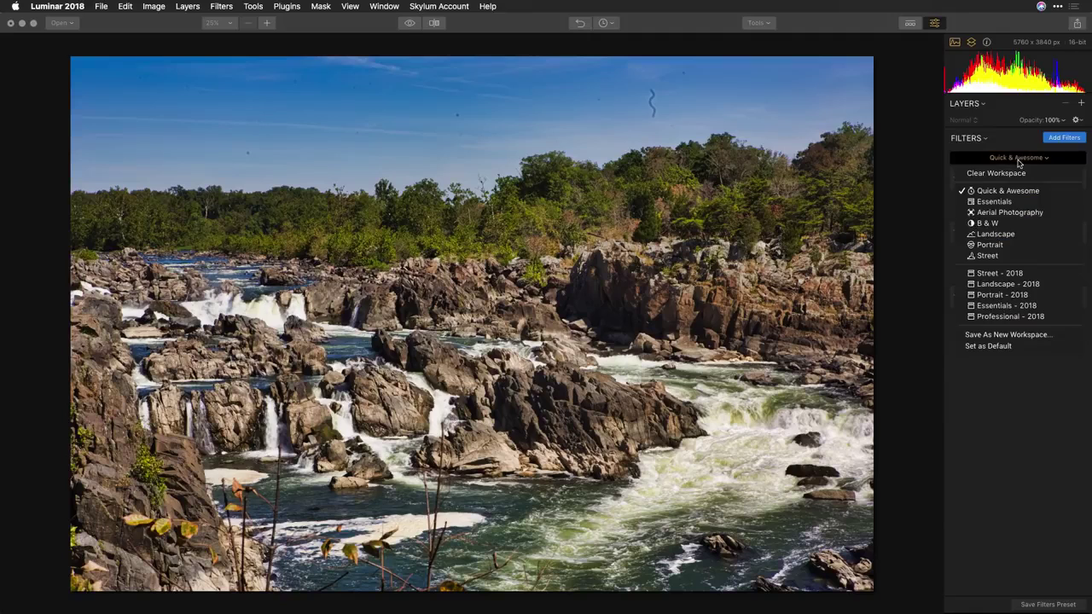
pyautogui.click(1014, 284)
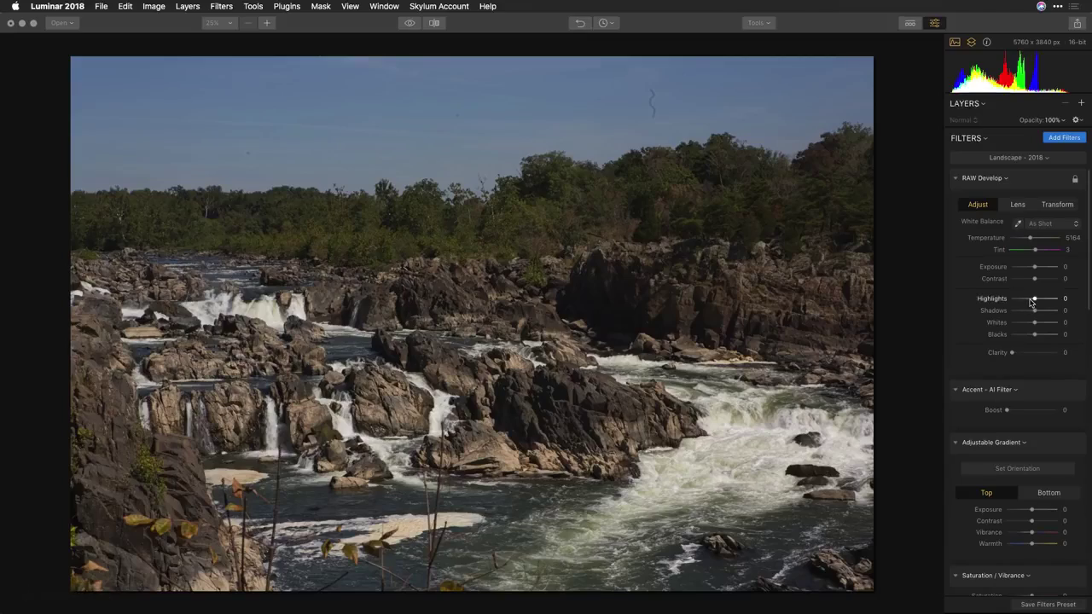
pyautogui.moveTo(1033, 299); pyautogui.dragTo(1028, 337)
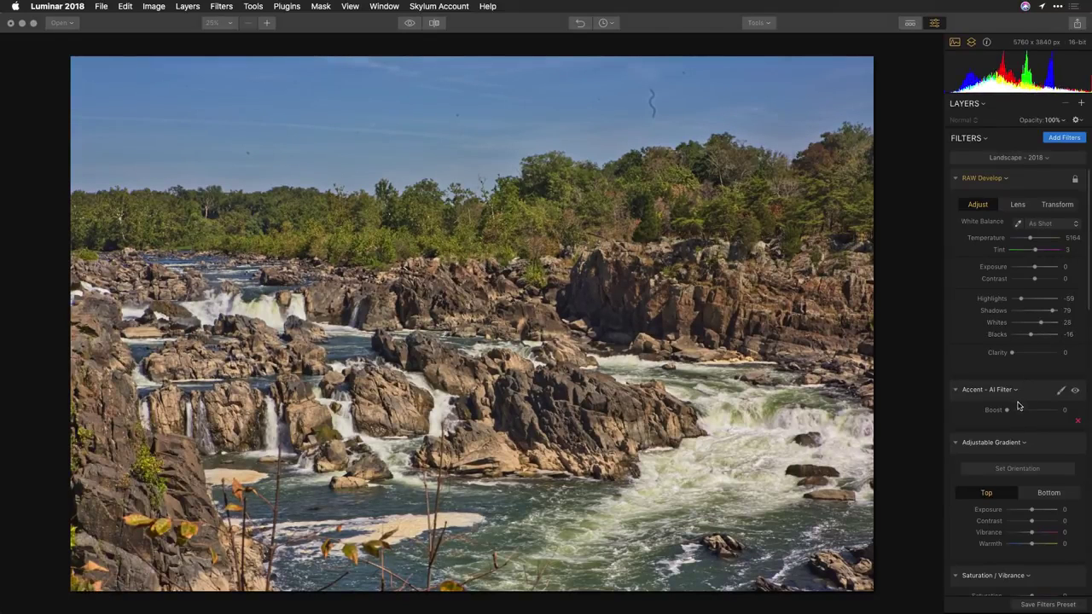
pyautogui.moveTo(1007, 411); pyautogui.dragTo(1025, 413)
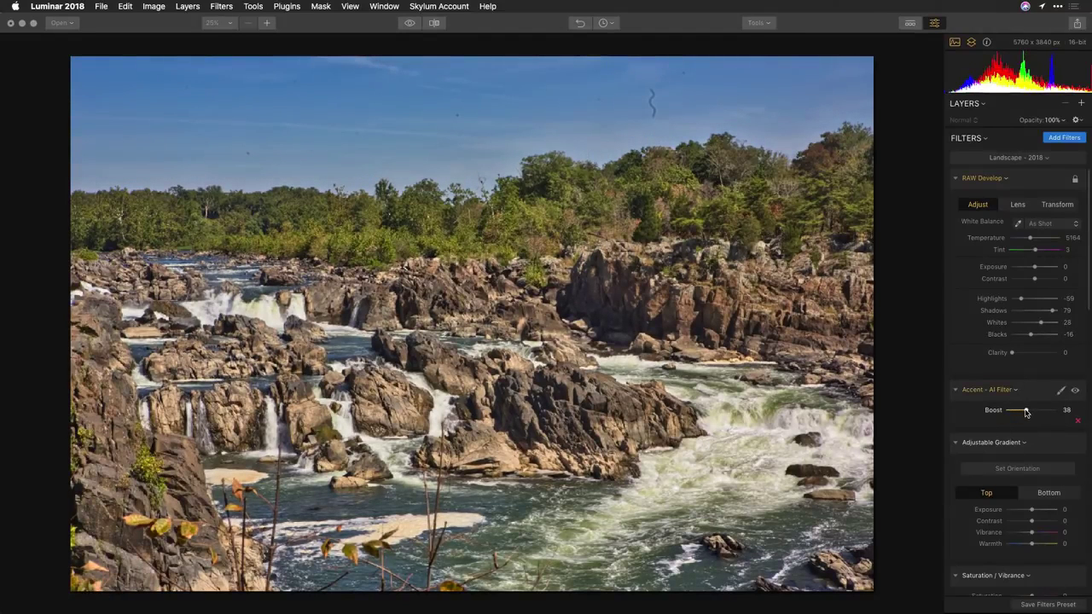
# - Stretch the Adjustable Gradient from near the photo's upper edge to near its lower edge and set its Top Exposure to -37
pyautogui.click(954, 178)
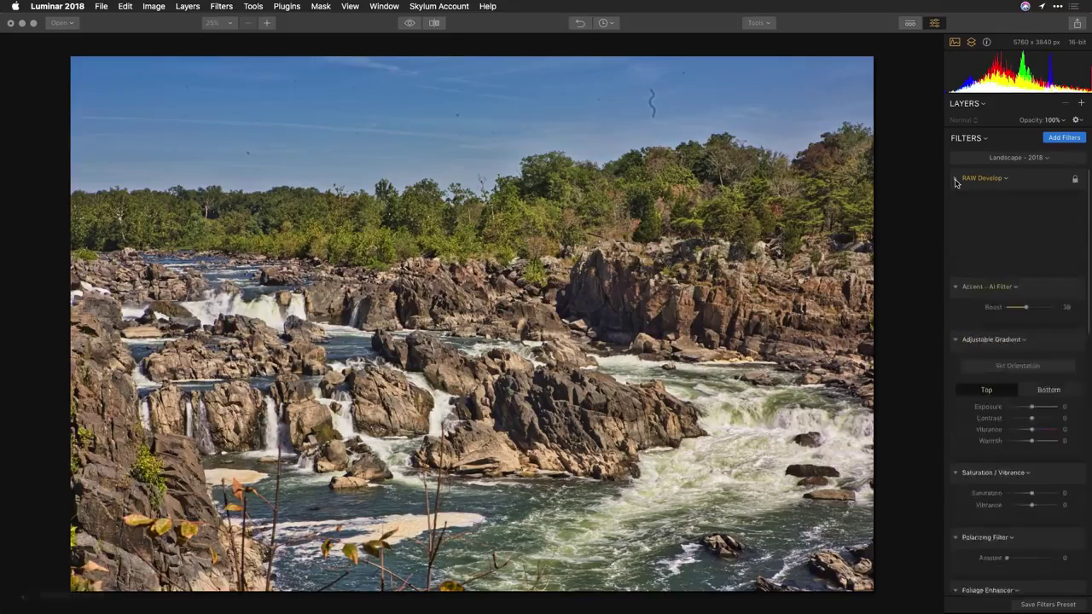
pyautogui.click(957, 205)
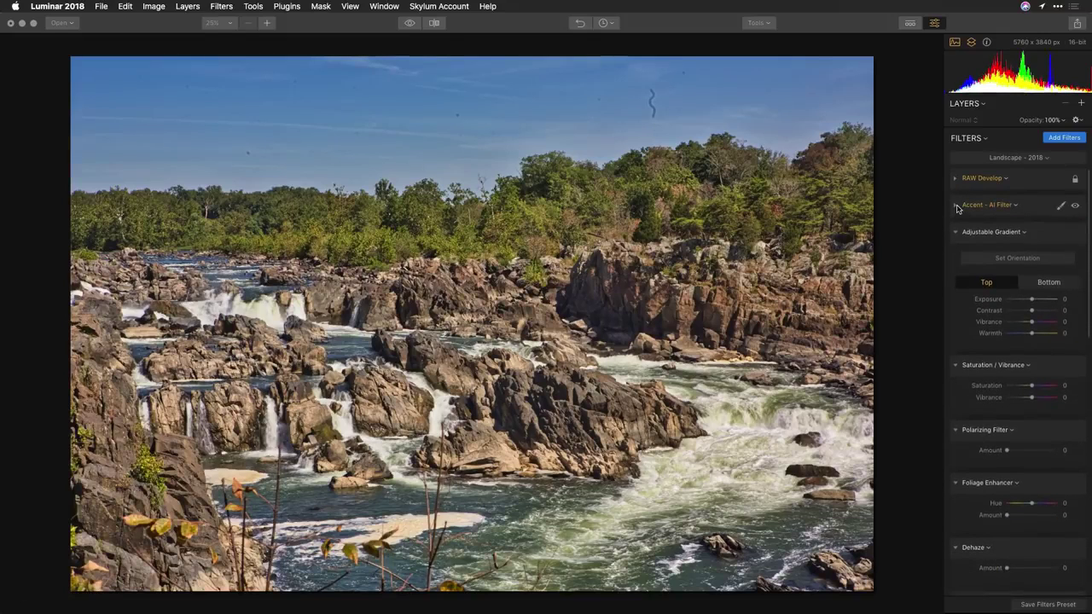
pyautogui.click(994, 259)
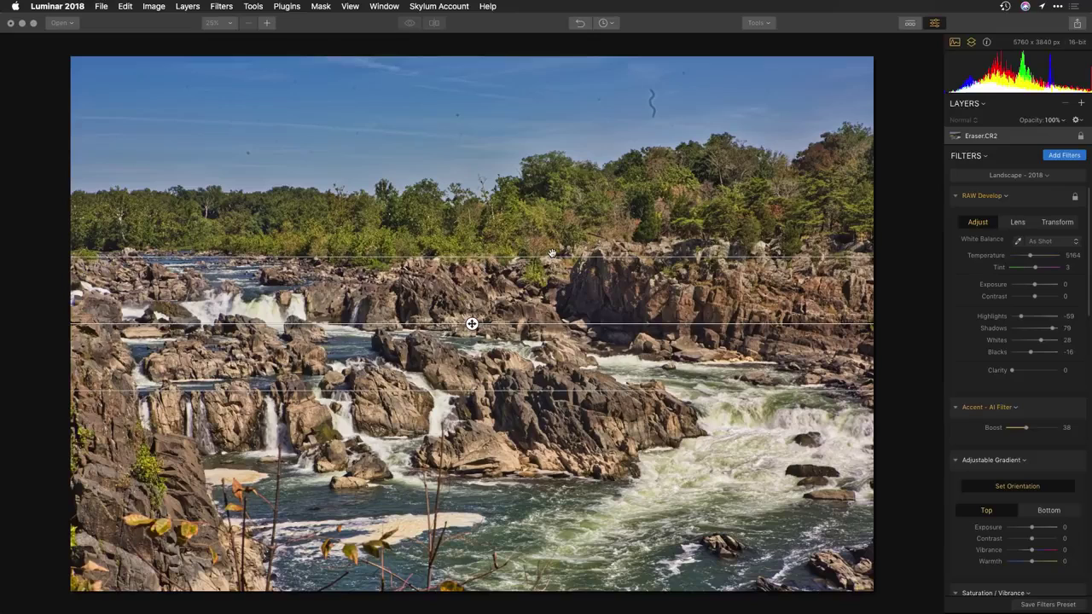
pyautogui.moveTo(552, 252); pyautogui.dragTo(539, 71)
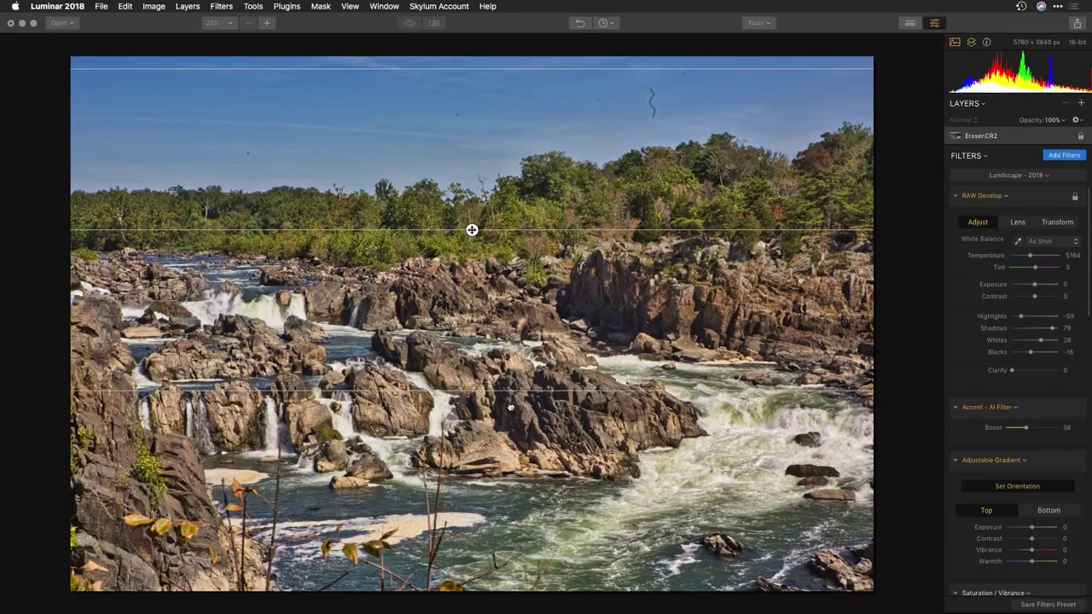
pyautogui.moveTo(509, 390); pyautogui.dragTo(505, 569)
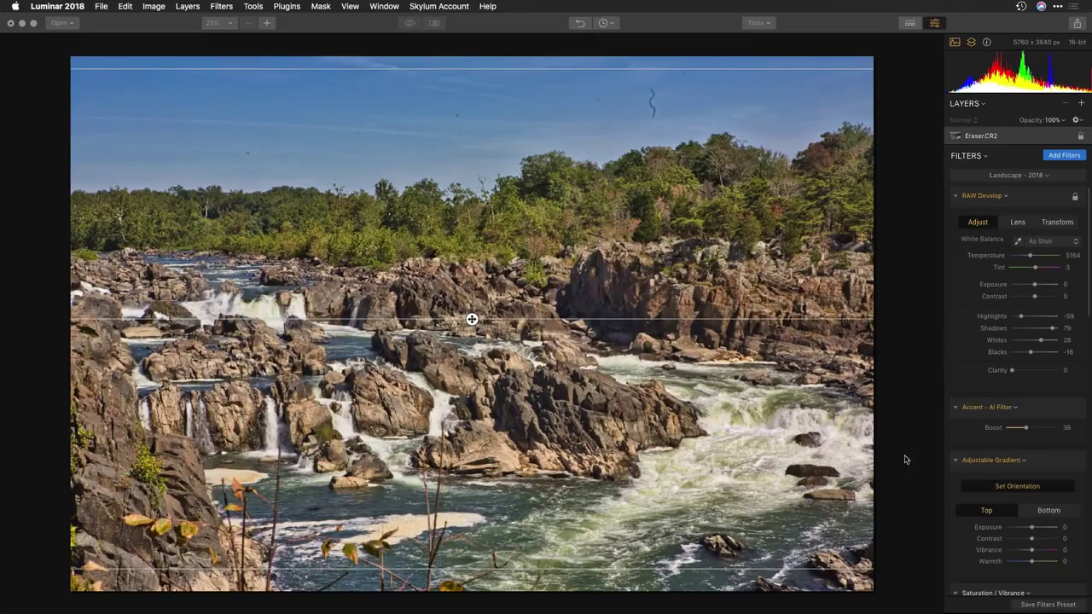
pyautogui.moveTo(1030, 531); pyautogui.dragTo(1024, 531)
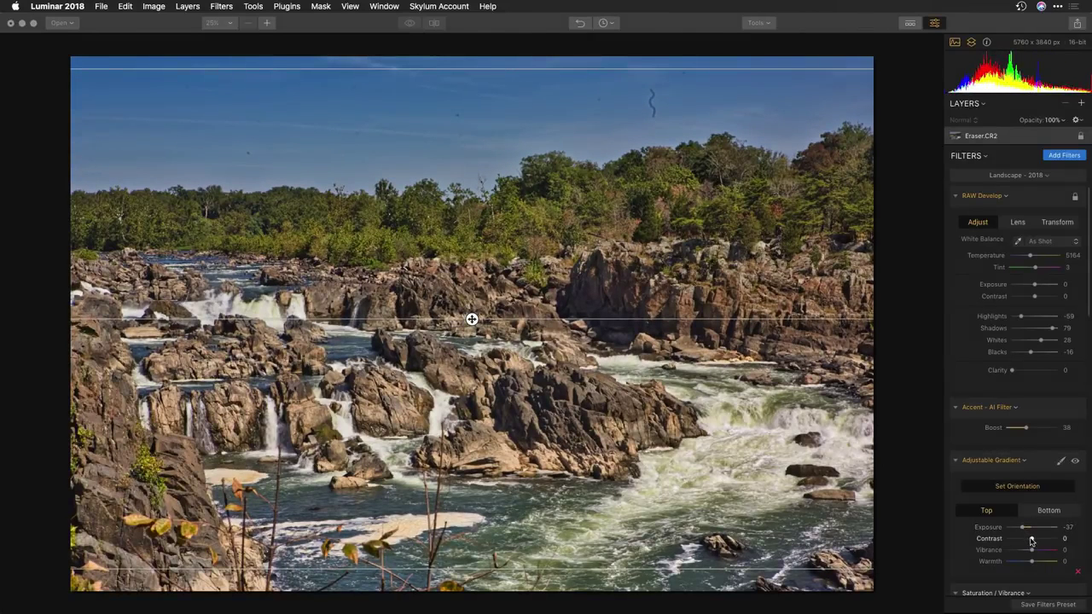
# - Set the Adjustable Gradient's Top Warmth to -27 and its Bottom Warmth to 14
pyautogui.moveTo(1033, 564); pyautogui.dragTo(1027, 566)
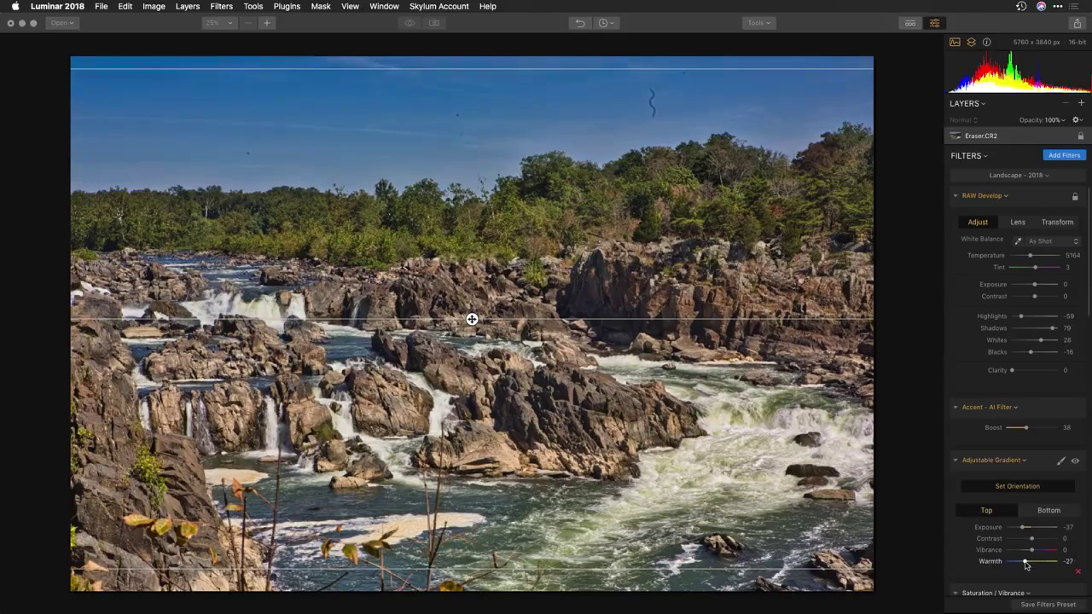
pyautogui.click(1049, 511)
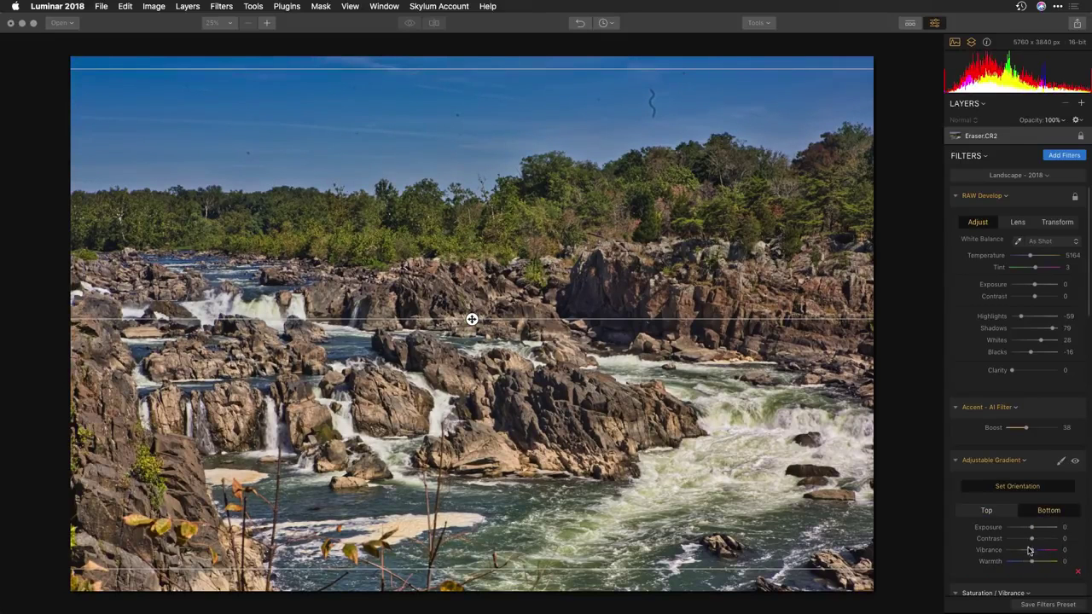
pyautogui.moveTo(1033, 564); pyautogui.dragTo(1039, 565)
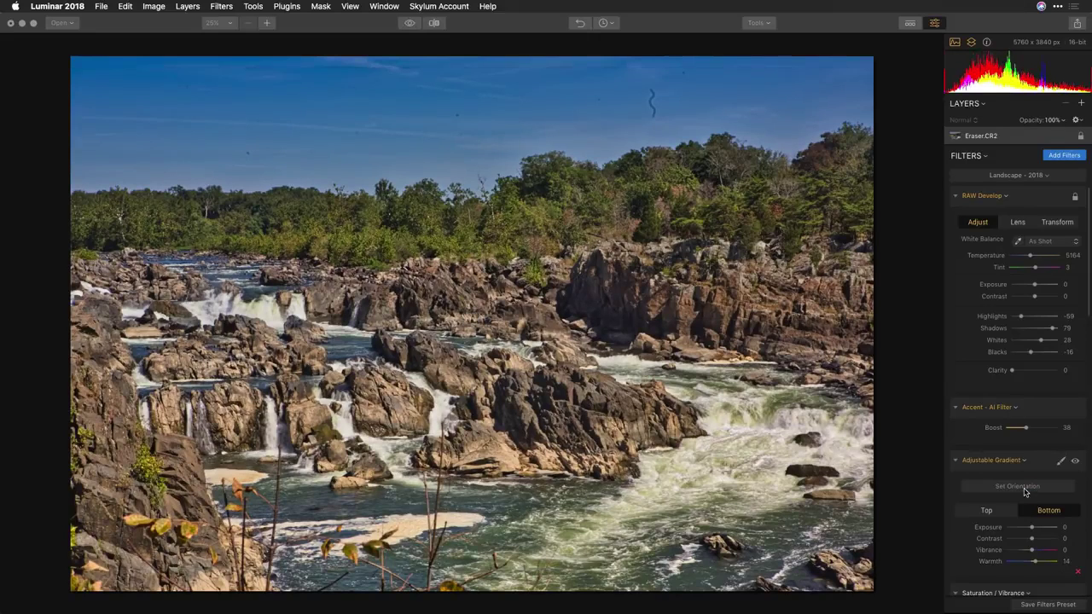
# - Set Polarizing Filter Amount to 9, Dehaze Amount to 19, and Foliage Enhancer Hue to -12 with Amount 32
pyautogui.scroll(-1, 1025, 493)
pyautogui.scroll(-10, 1025, 493)
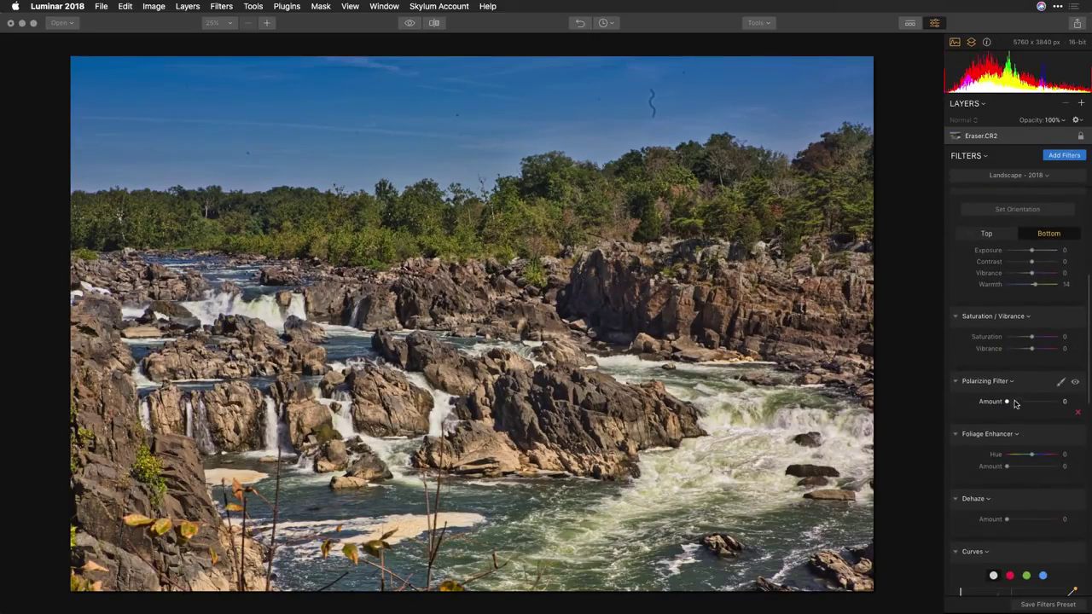
pyautogui.moveTo(1014, 405)
pyautogui.mouseDown()
pyautogui.moveTo(1031, 405)
pyautogui.moveTo(1010, 405)
pyautogui.mouseUp()
pyautogui.scroll(-2, 1013, 410)
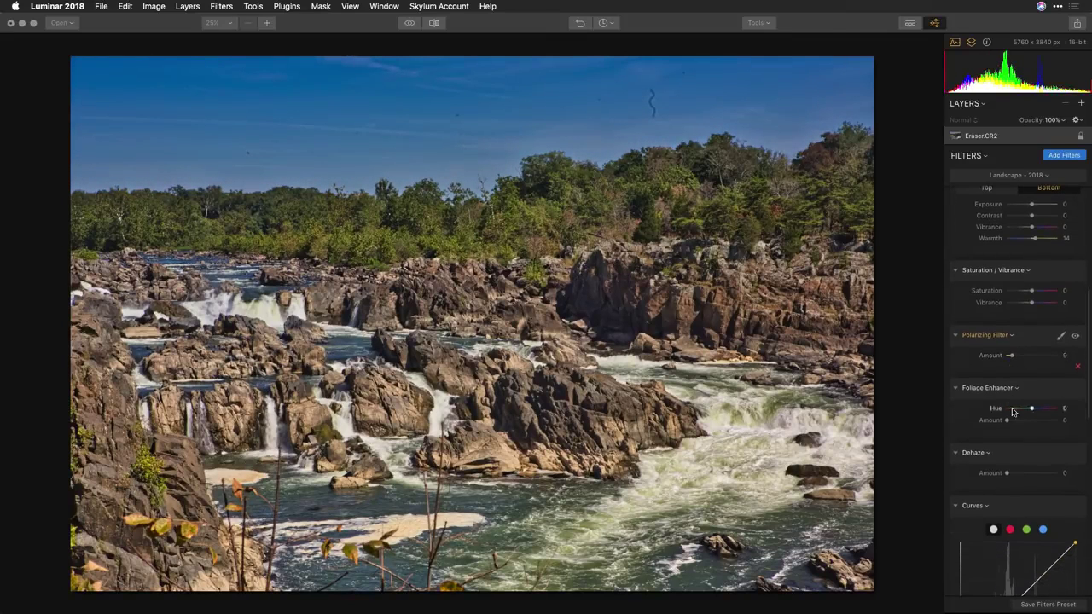
pyautogui.moveTo(1013, 475)
pyautogui.mouseDown()
pyautogui.moveTo(1045, 475)
pyautogui.moveTo(1017, 476)
pyautogui.mouseUp()
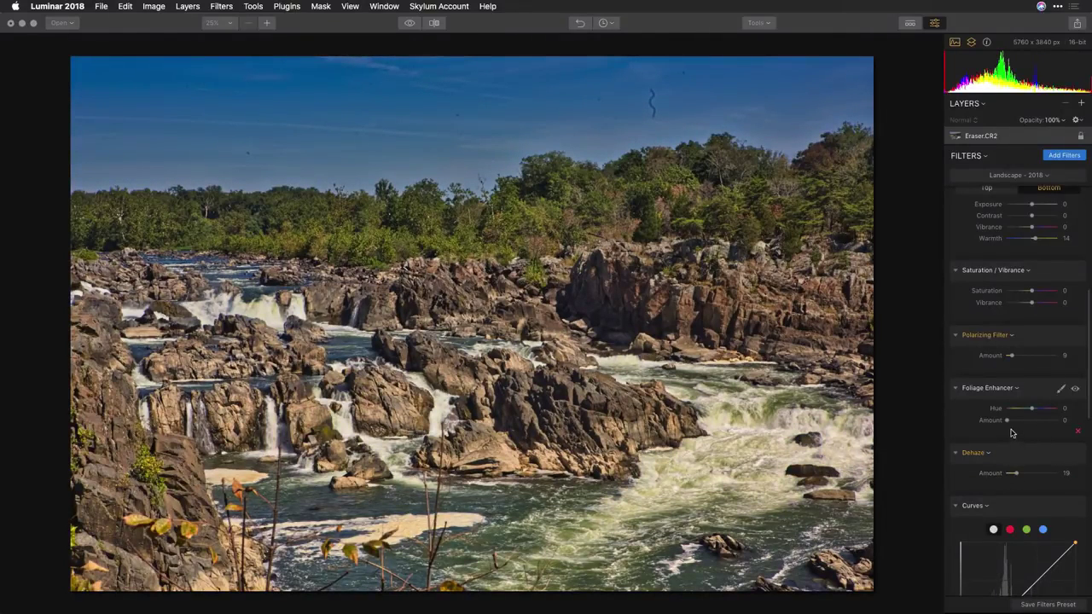
pyautogui.moveTo(1008, 421)
pyautogui.mouseDown()
pyautogui.moveTo(1030, 421)
pyautogui.moveTo(1021, 411)
pyautogui.moveTo(1034, 415)
pyautogui.moveTo(1025, 423)
pyautogui.mouseUp()
# - Set Structure Amount to 26 and Softness to 85, and set Image Radiance Amount to 29
pyautogui.scroll(-10, 1023, 424)
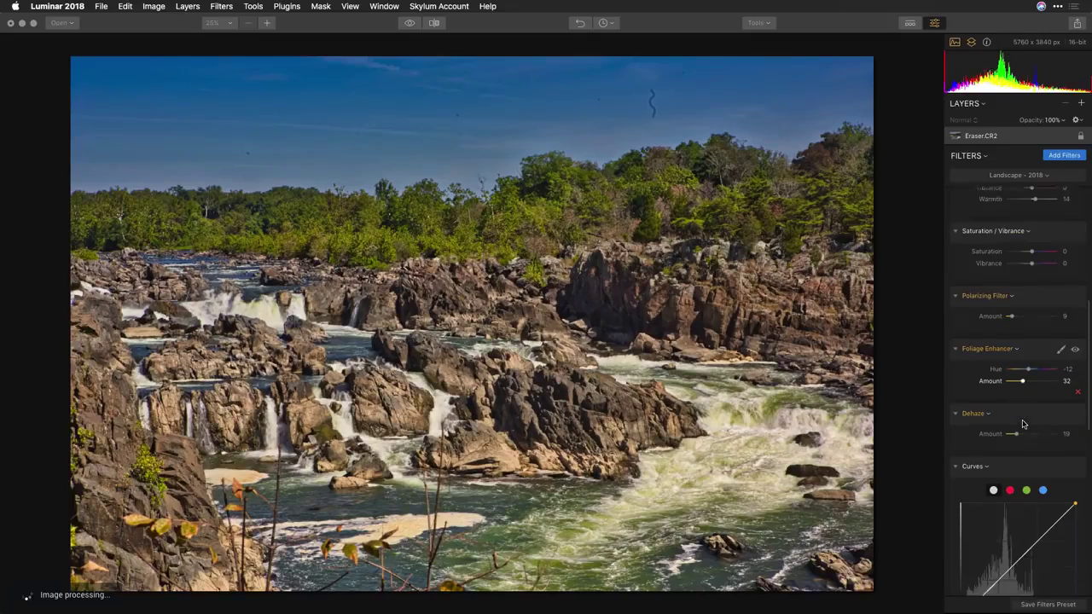
pyautogui.scroll(-1, 1023, 424)
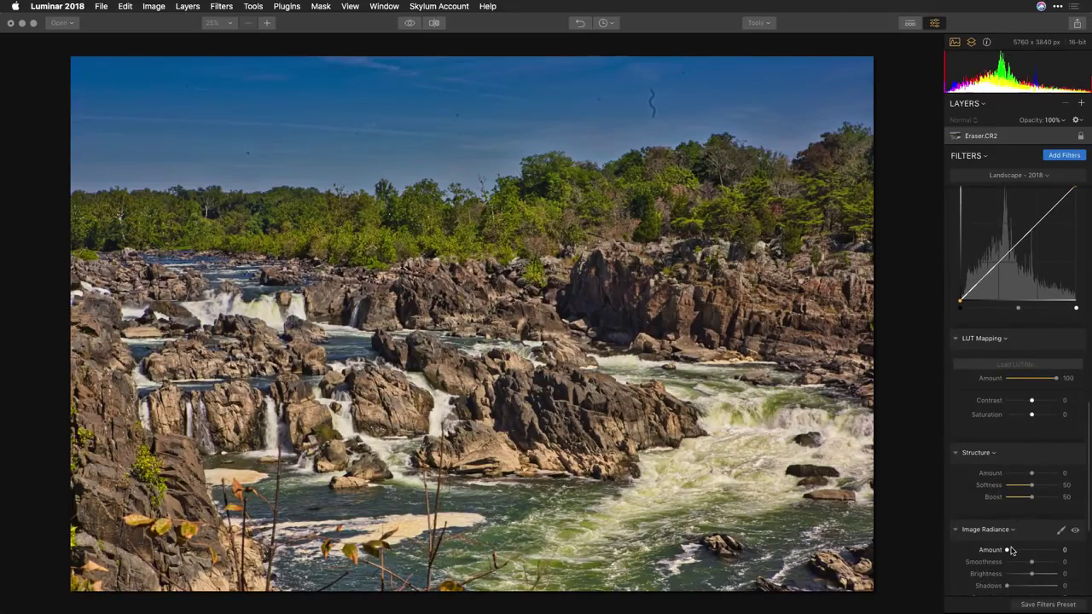
pyautogui.moveTo(1035, 476); pyautogui.dragTo(1042, 474)
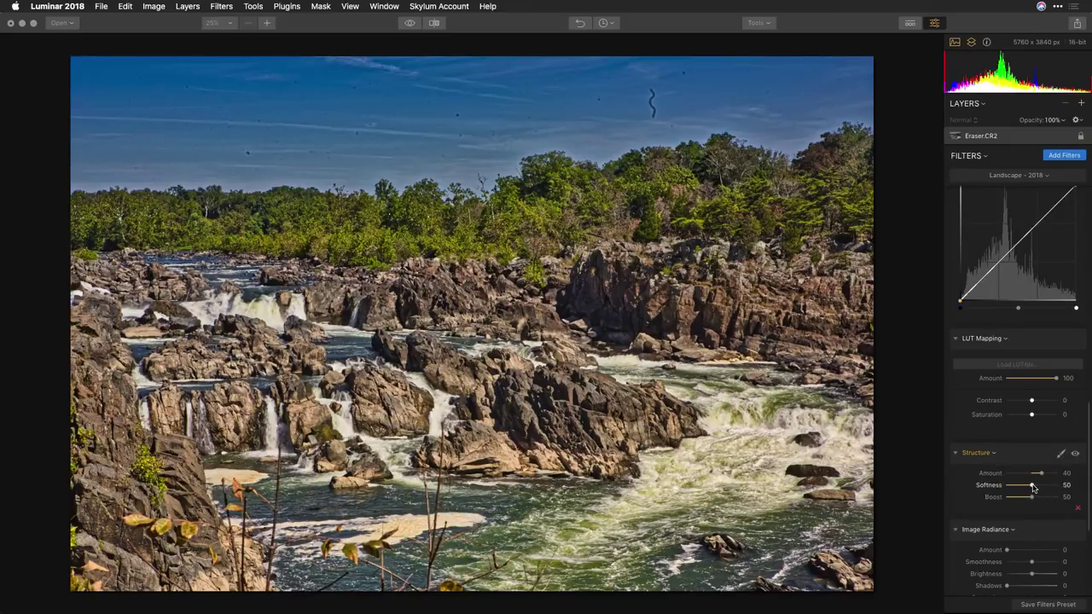
pyautogui.moveTo(1033, 488); pyautogui.dragTo(1050, 488)
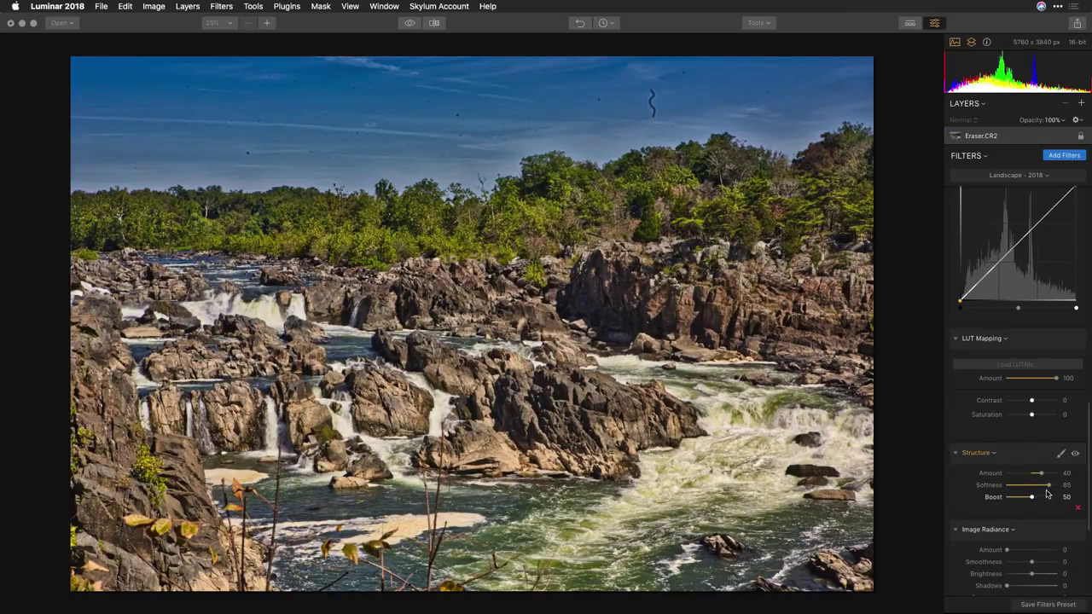
pyautogui.moveTo(1041, 476); pyautogui.dragTo(1036, 475)
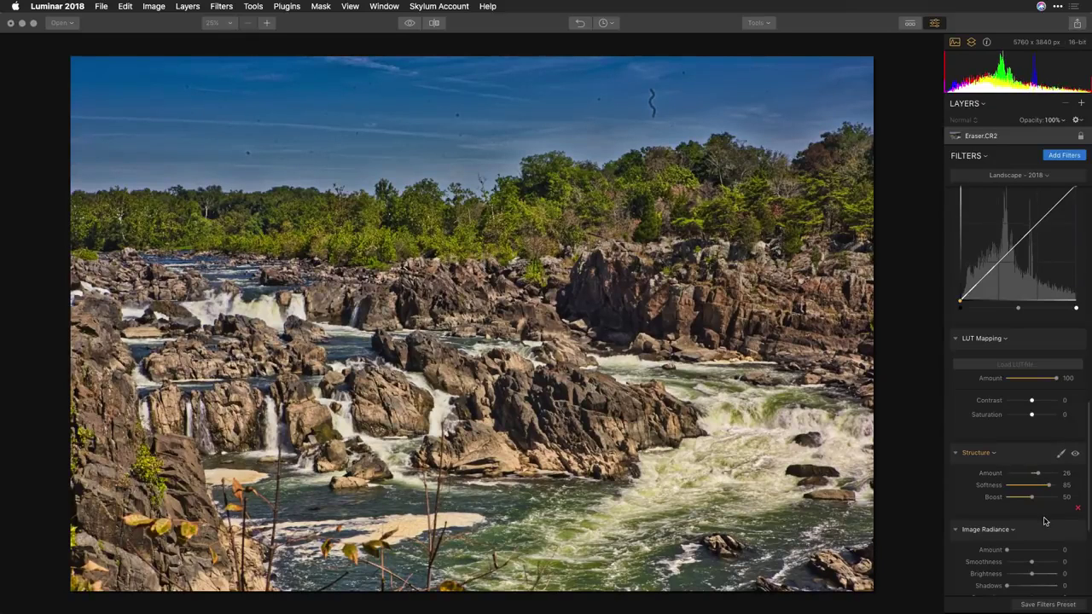
pyautogui.scroll(-3, 1046, 522)
pyautogui.moveTo(1008, 466); pyautogui.dragTo(1024, 467)
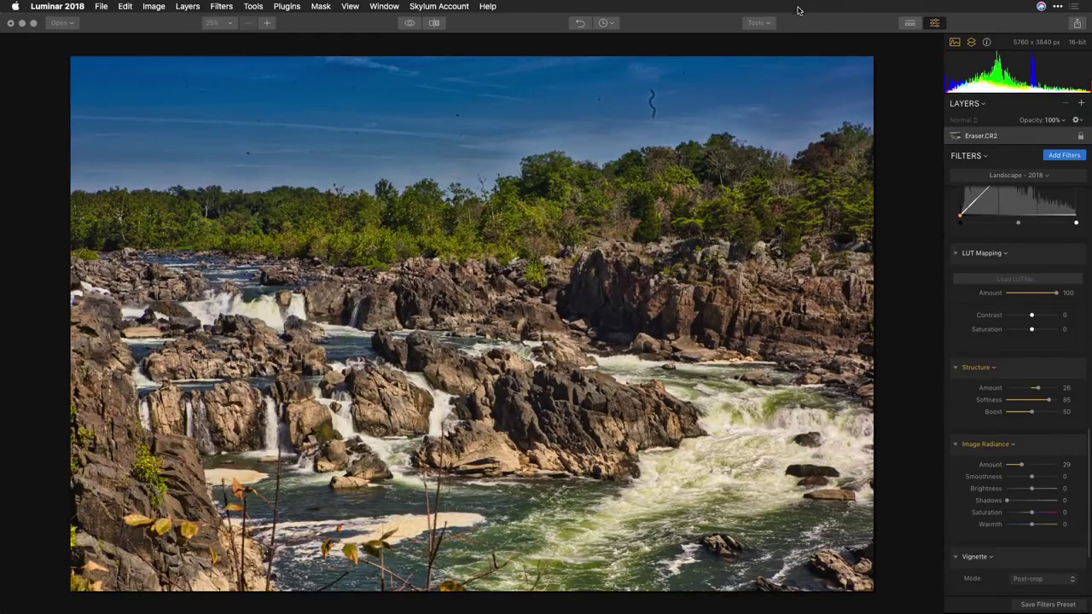
# - Start the Erase tool on the waterfall photo and set its brush size to 73
pyautogui.click(767, 25)
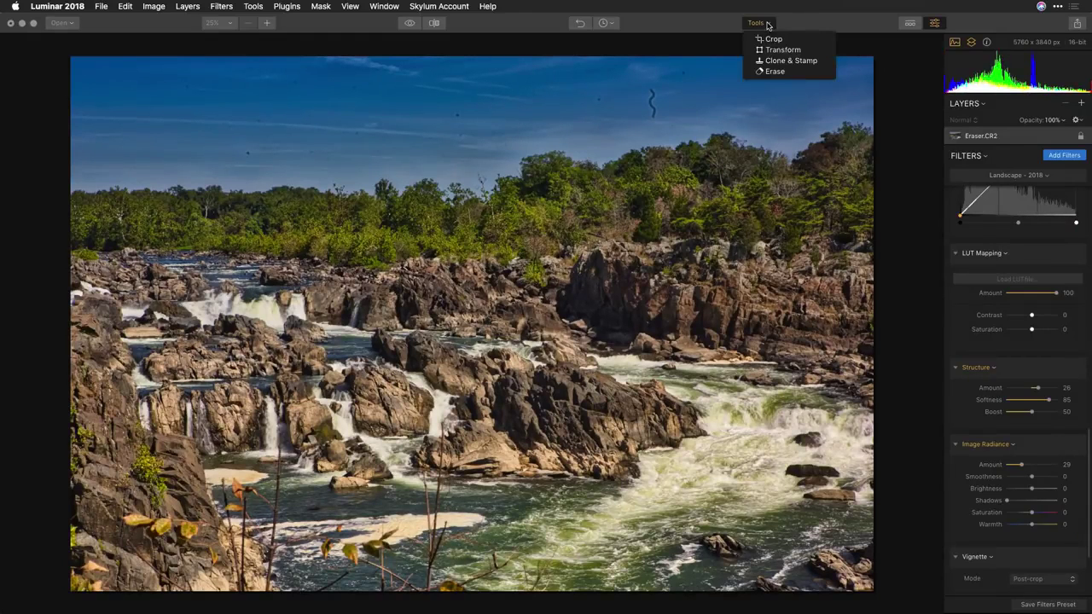
pyautogui.click(769, 68)
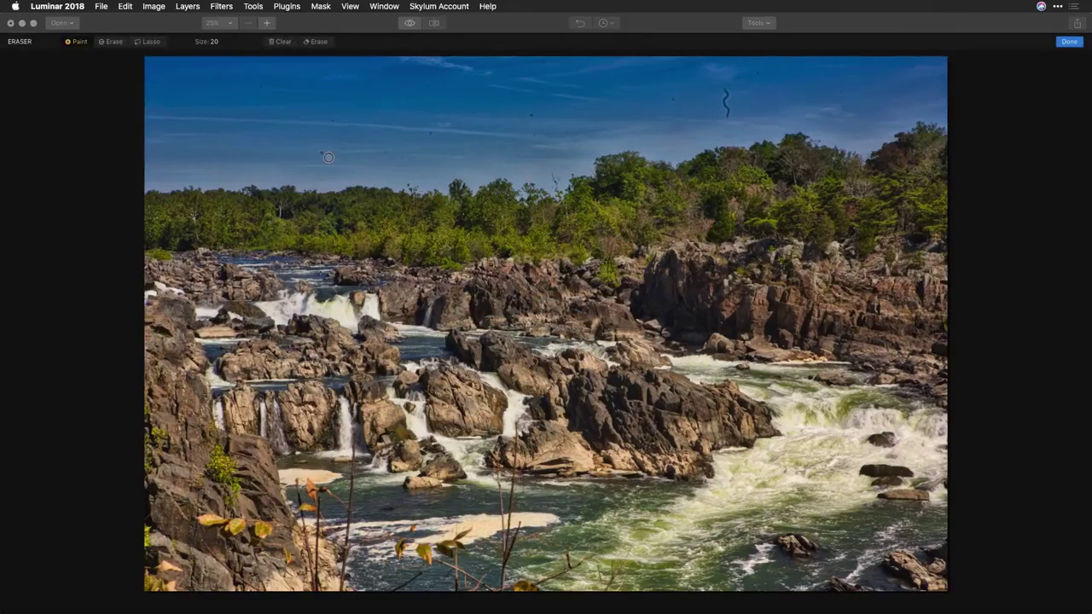
pyautogui.scroll(5, 324, 155)
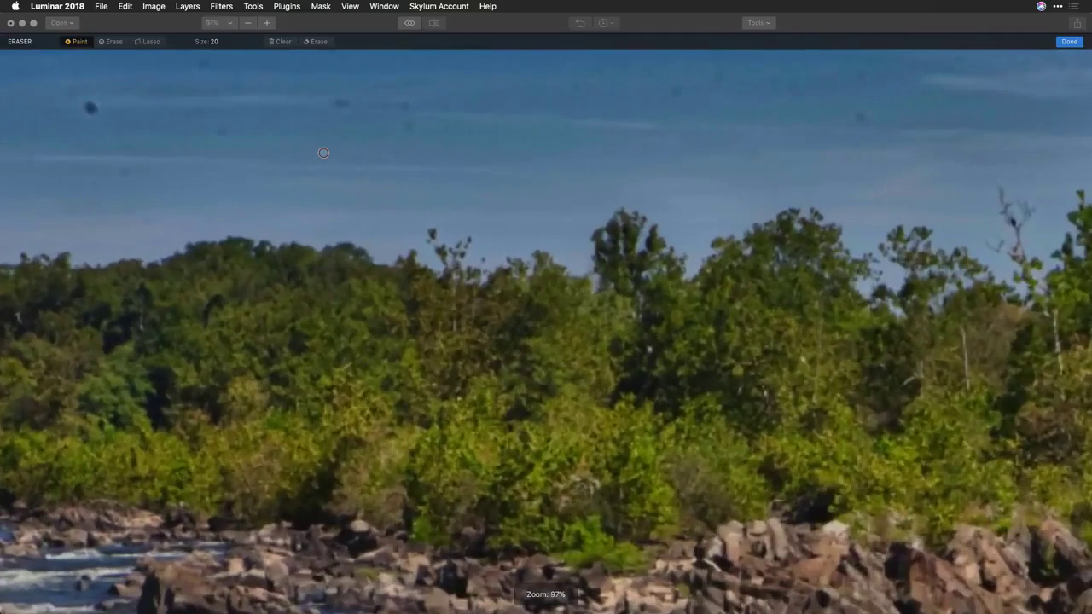
pyautogui.click(212, 42)
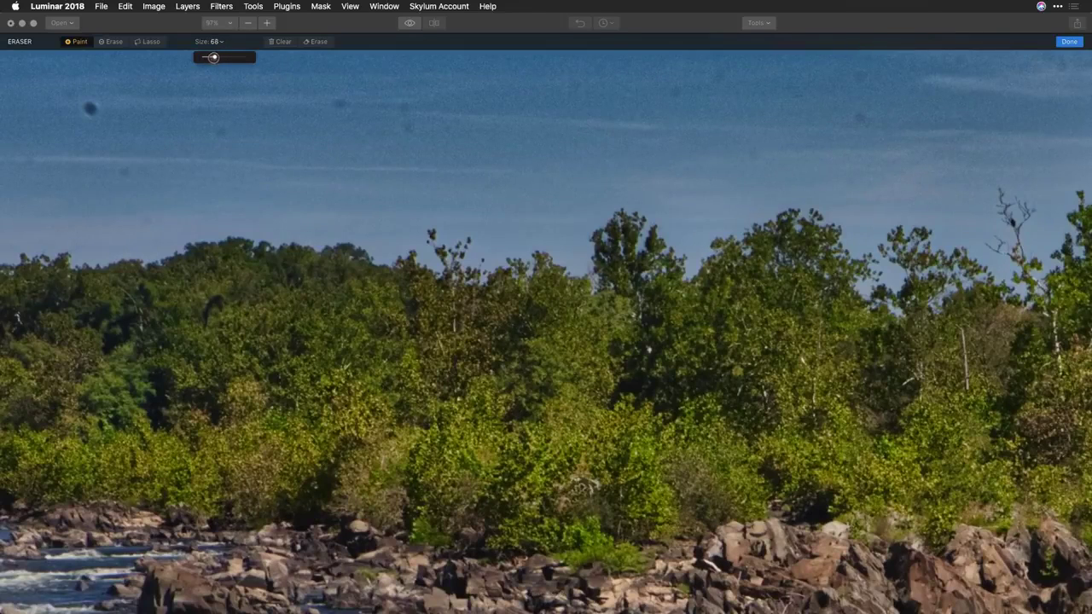
pyautogui.moveTo(214, 57); pyautogui.dragTo(218, 57)
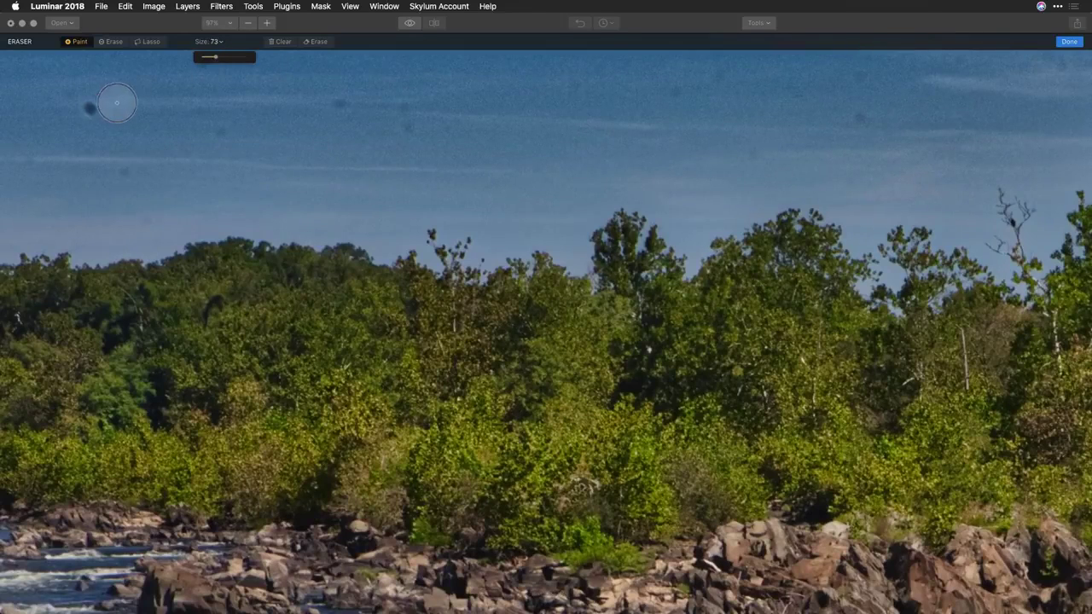
# - Paint the Erase mask over the dust spots in the lower sky just above the tree line
pyautogui.click(118, 170)
pyautogui.click(89, 106)
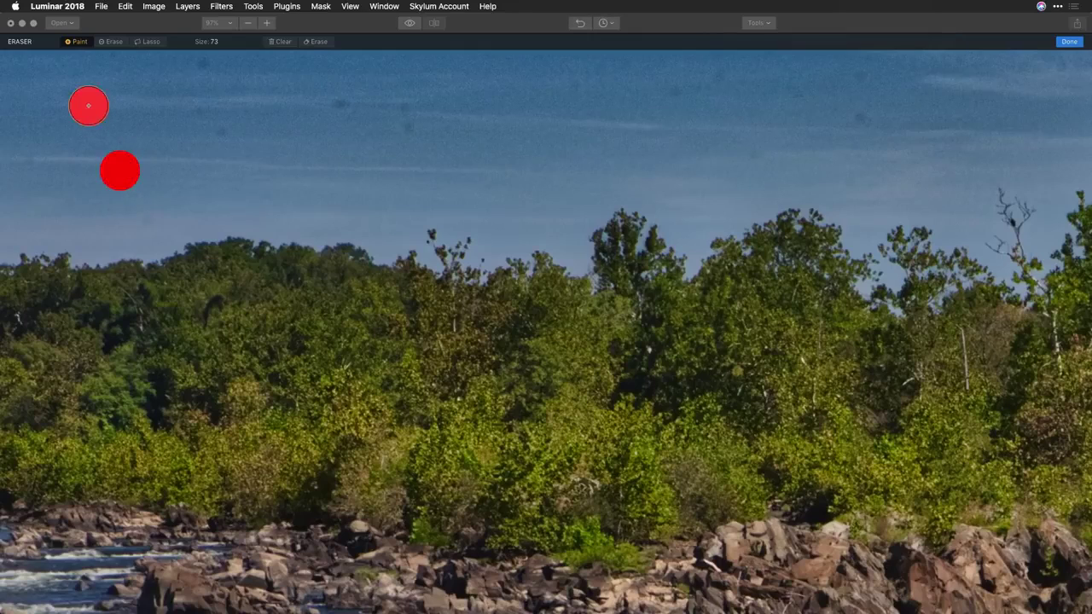
pyautogui.click(217, 135)
pyautogui.click(336, 105)
pyautogui.click(405, 105)
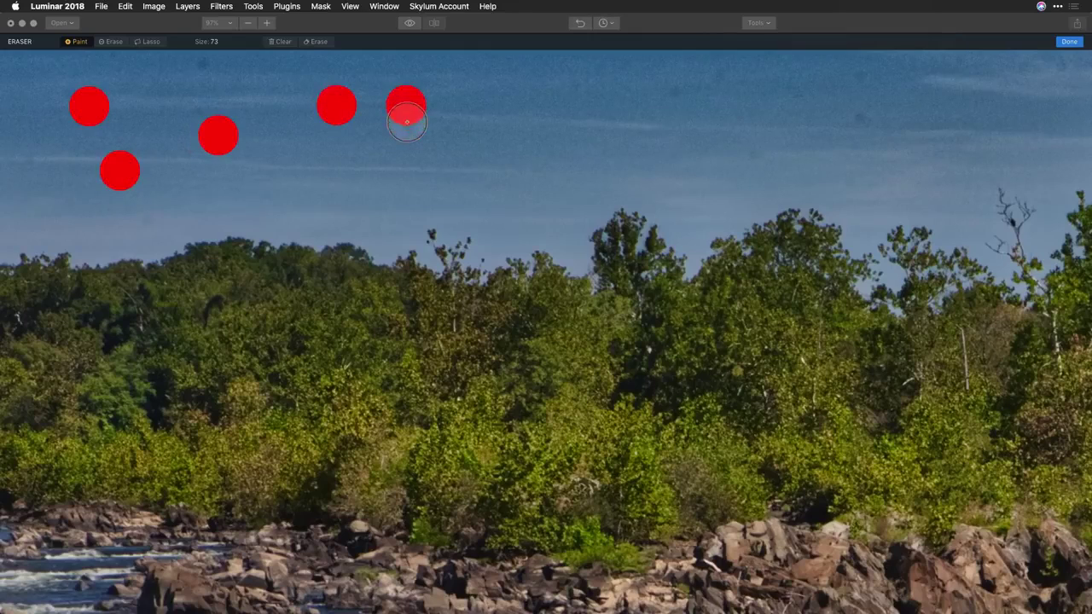
pyautogui.click(408, 122)
pyautogui.click(675, 94)
pyautogui.click(717, 76)
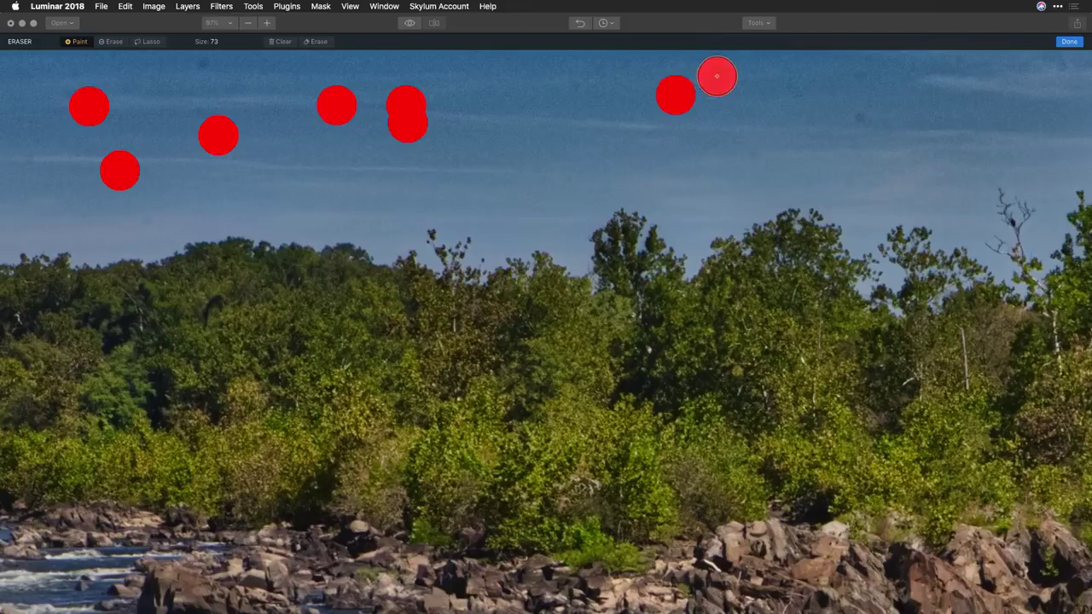
pyautogui.click(753, 153)
pyautogui.click(860, 122)
pyautogui.click(858, 76)
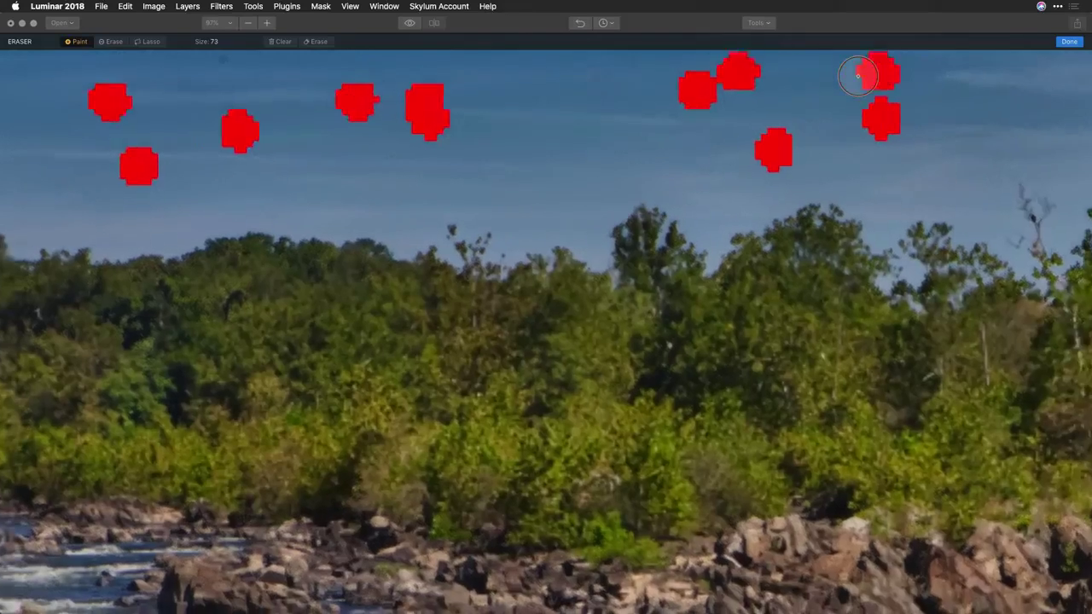
# - Mark the dust spots around the thin cloud streak in the left part of the sky, out to the photo's left side
pyautogui.scroll(5, 856, 74)
pyautogui.click(337, 246)
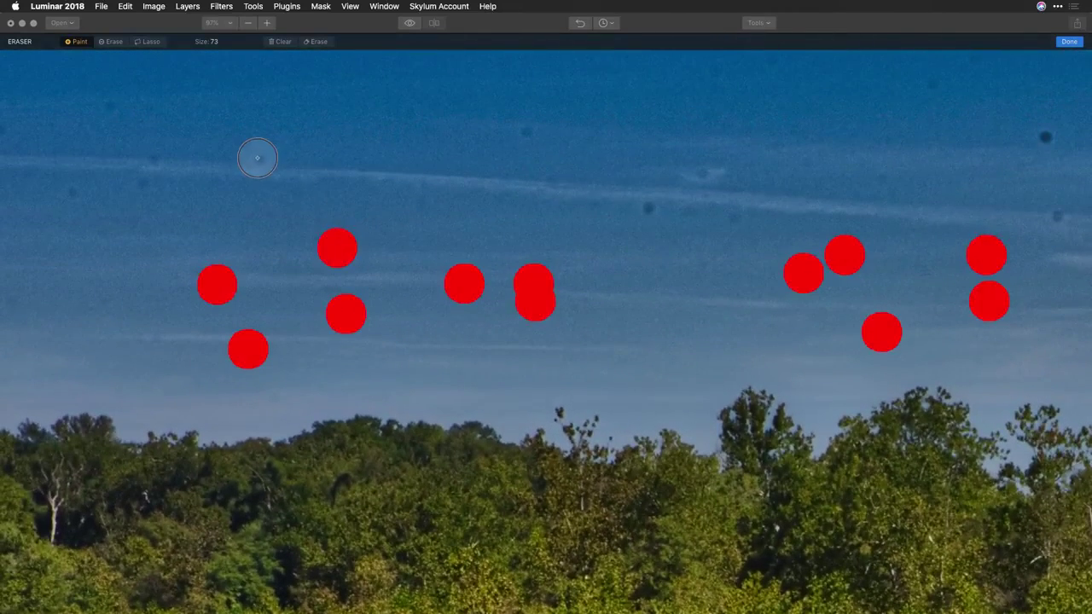
pyautogui.click(257, 157)
pyautogui.click(158, 158)
pyautogui.click(147, 176)
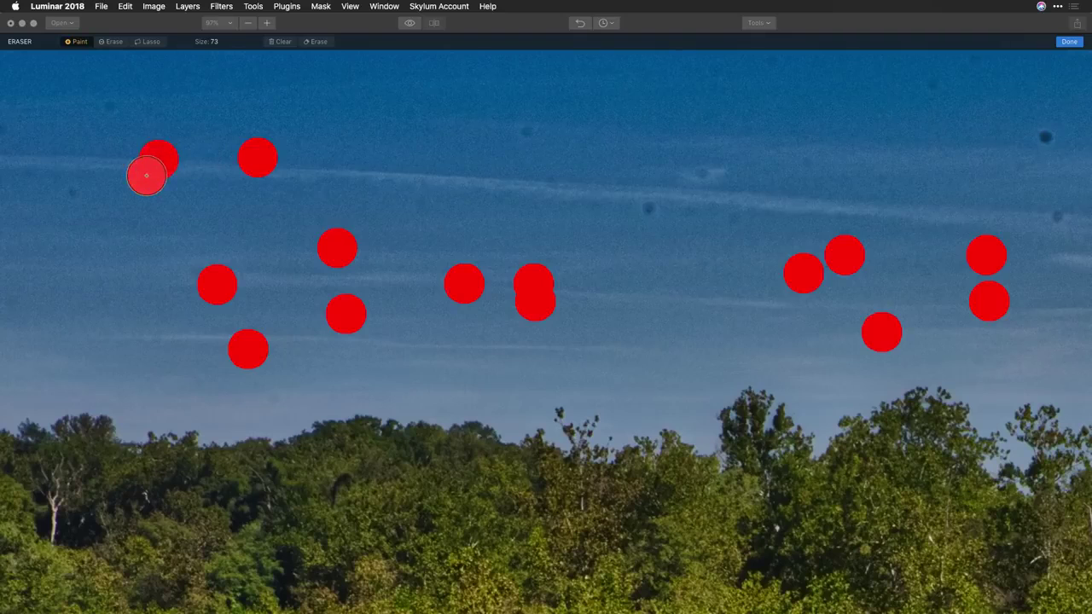
pyautogui.click(80, 195)
pyautogui.click(37, 178)
pyautogui.click(112, 107)
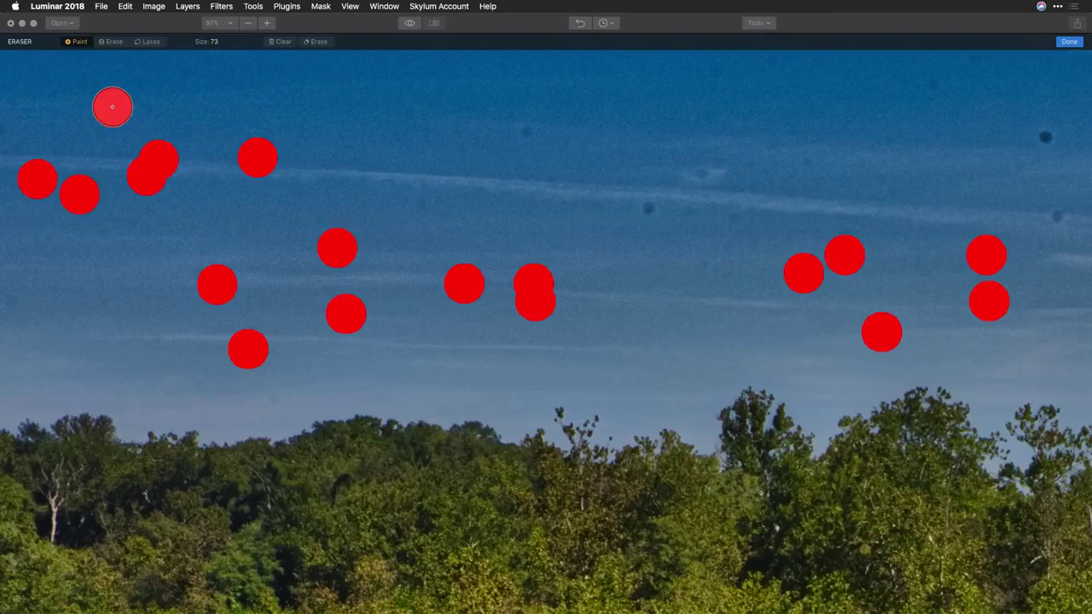
pyautogui.hscroll(-10, 112, 106)
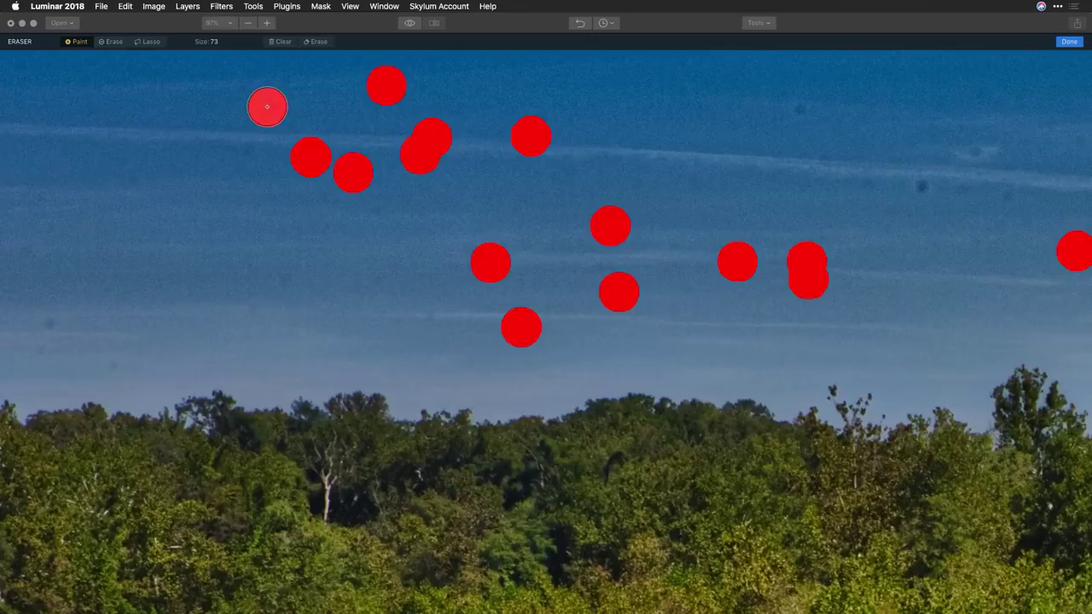
pyautogui.click(251, 145)
pyautogui.click(48, 320)
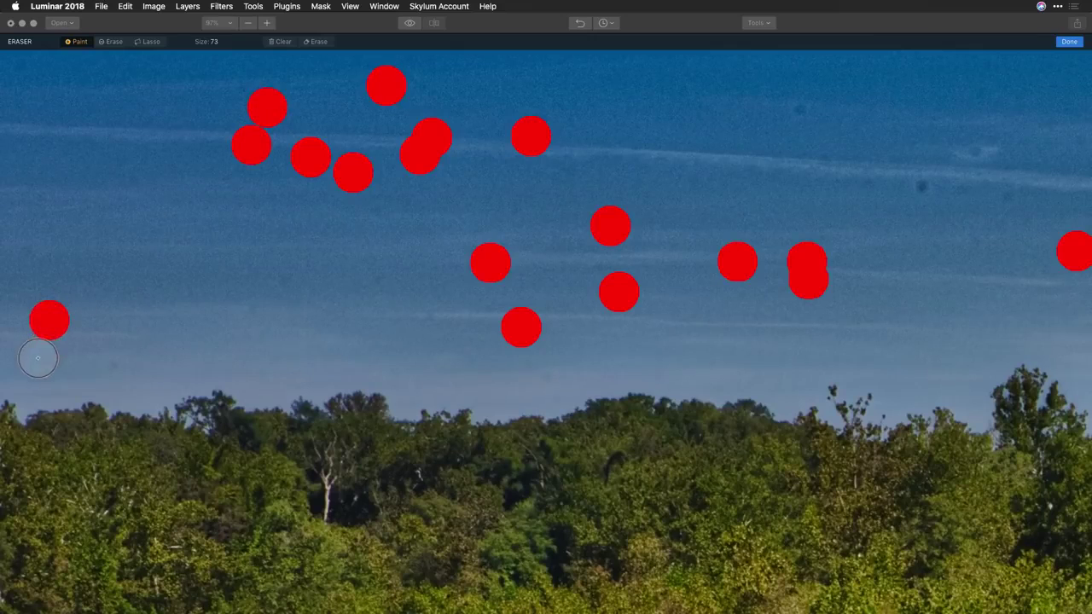
pyautogui.click(38, 359)
# - Mark the dust spots in the upper-left sky near the photo's top edge for erasing
pyautogui.scroll(6, 38, 359)
pyautogui.click(254, 180)
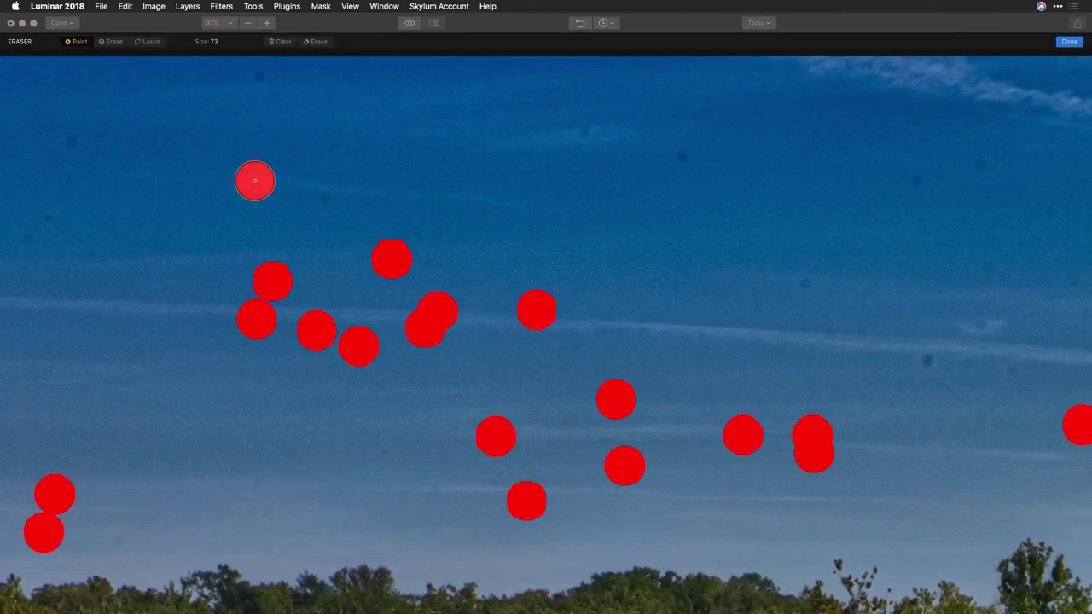
pyautogui.click(320, 197)
pyautogui.click(257, 77)
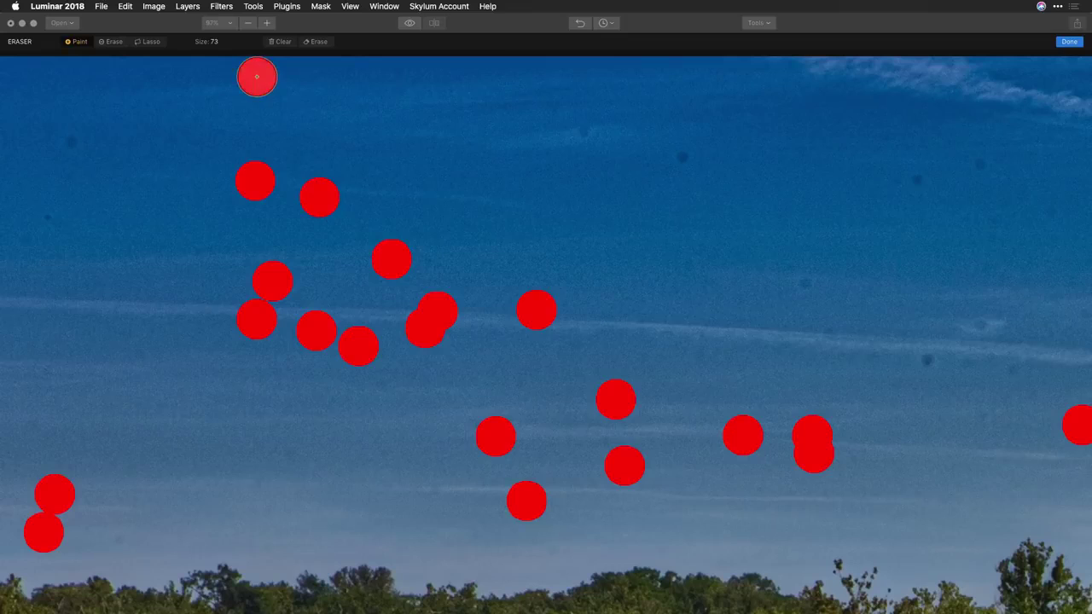
pyautogui.click(72, 142)
pyautogui.click(49, 221)
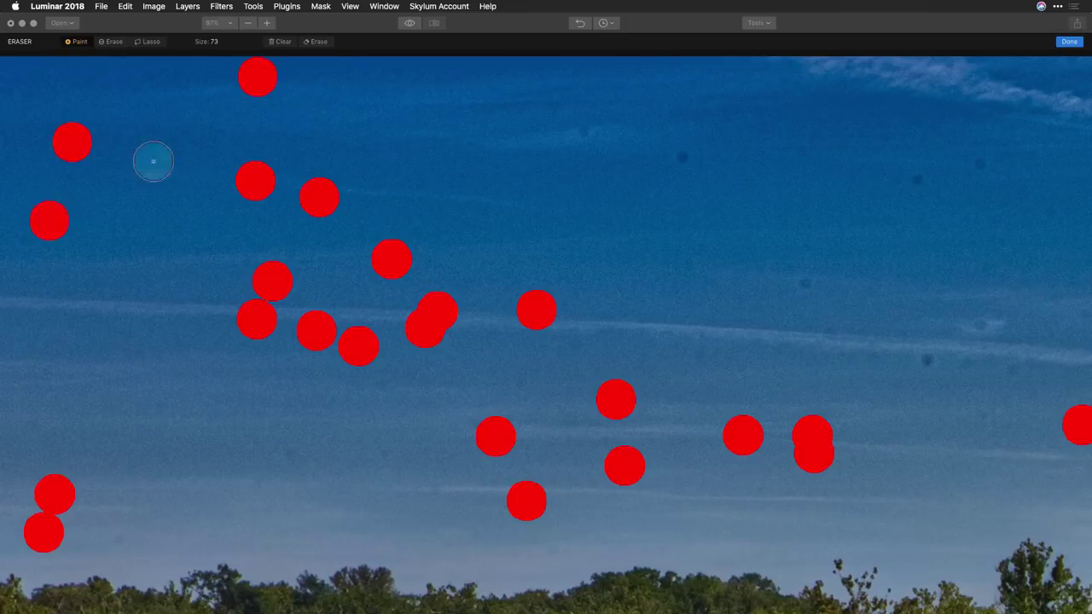
# - Mark the dust spots in the upper middle sky and those along the long cloud streak
pyautogui.click(583, 135)
pyautogui.click(677, 159)
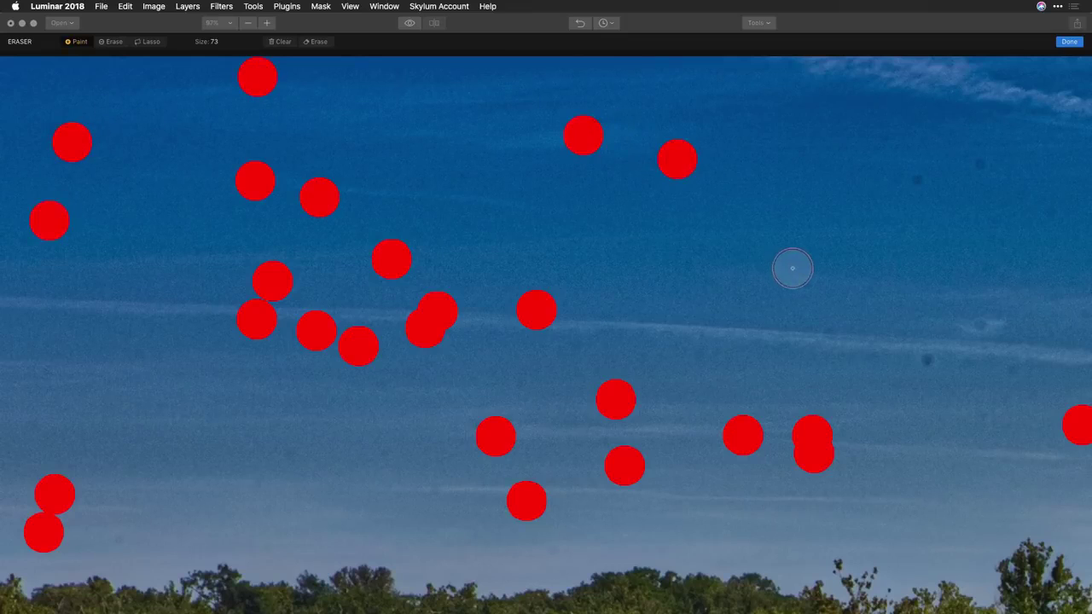
pyautogui.click(797, 273)
pyautogui.click(920, 177)
pyautogui.click(979, 168)
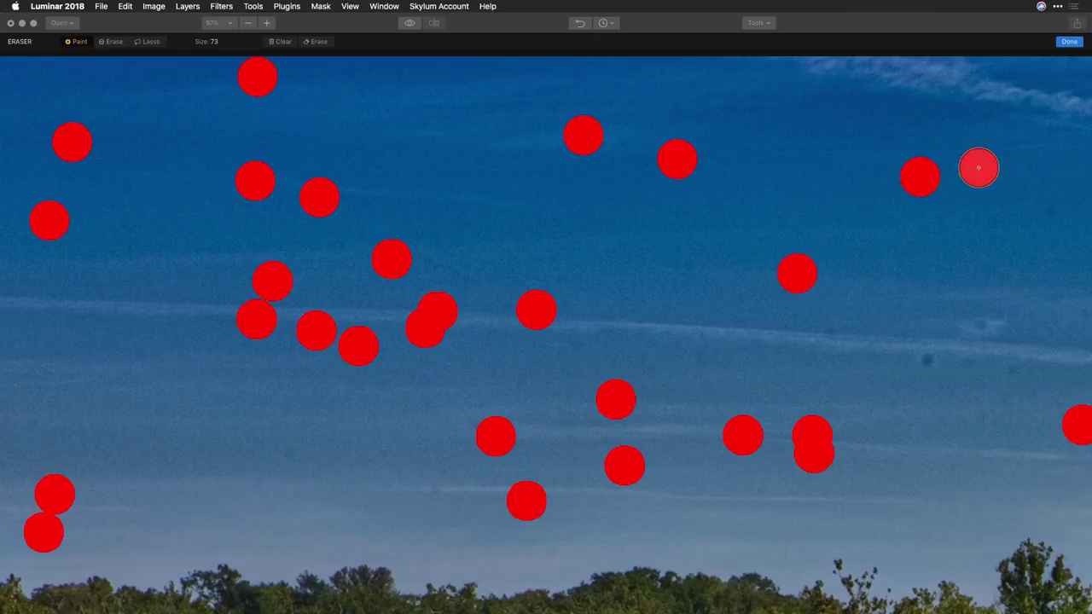
pyautogui.click(1055, 213)
pyautogui.click(979, 323)
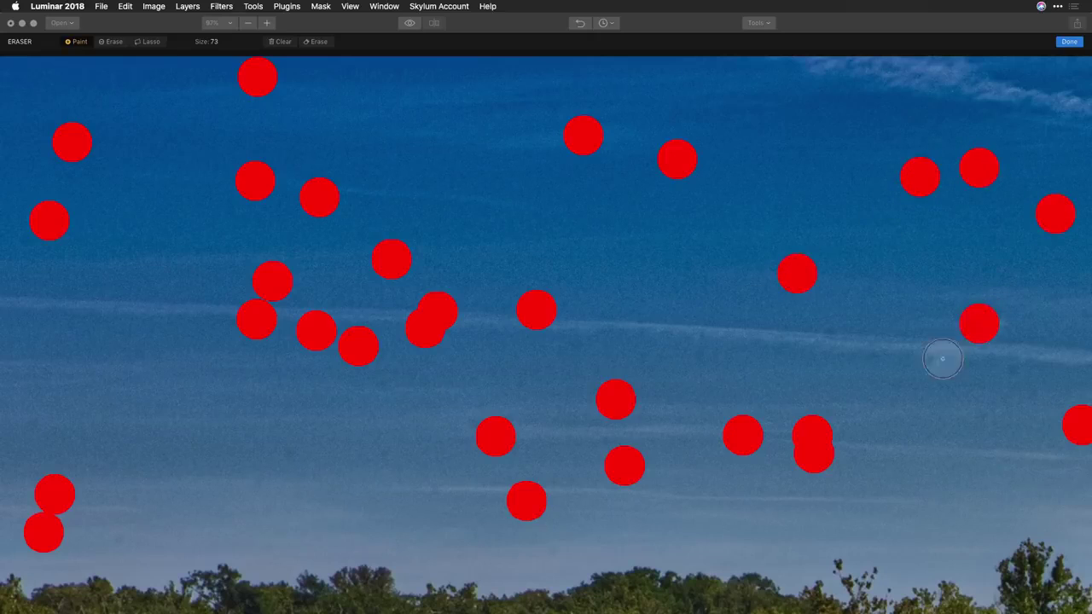
pyautogui.click(929, 365)
pyautogui.click(975, 365)
pyautogui.click(1015, 374)
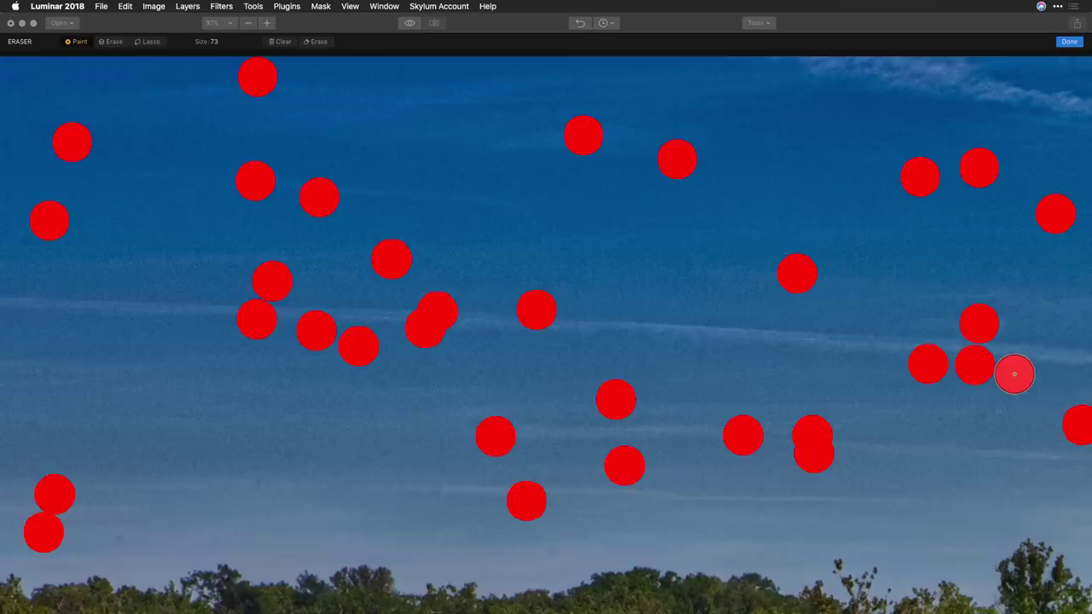
# - Extend the mask to the dust spots right of the sky's centre and the first ones above the right-hand trees
pyautogui.hscroll(8, 1013, 373)
pyautogui.click(949, 285)
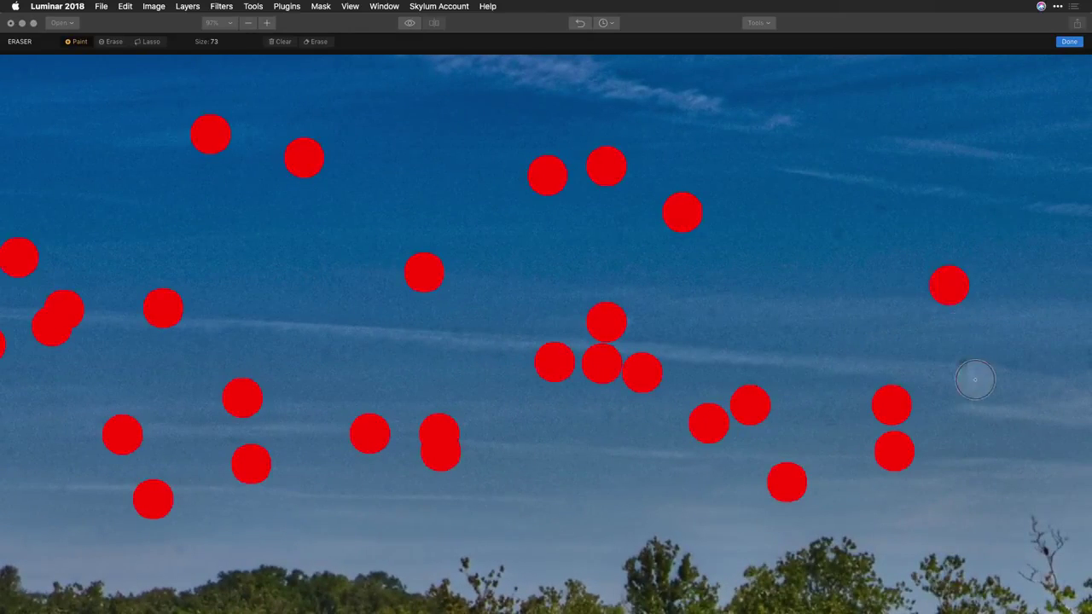
pyautogui.click(962, 366)
pyautogui.click(843, 238)
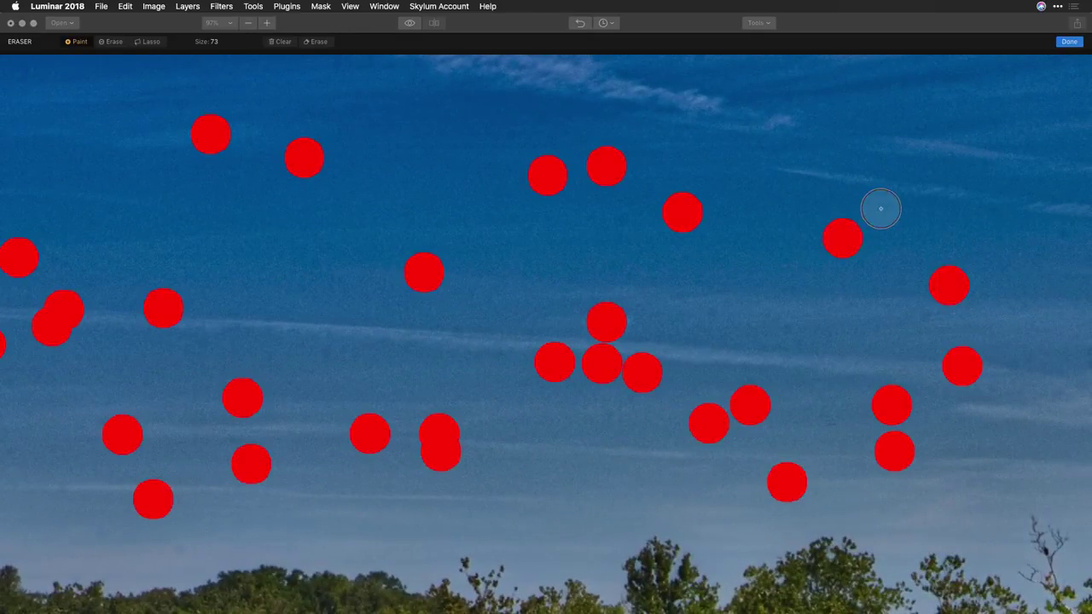
pyautogui.hscroll(11, 881, 209)
pyautogui.click(714, 303)
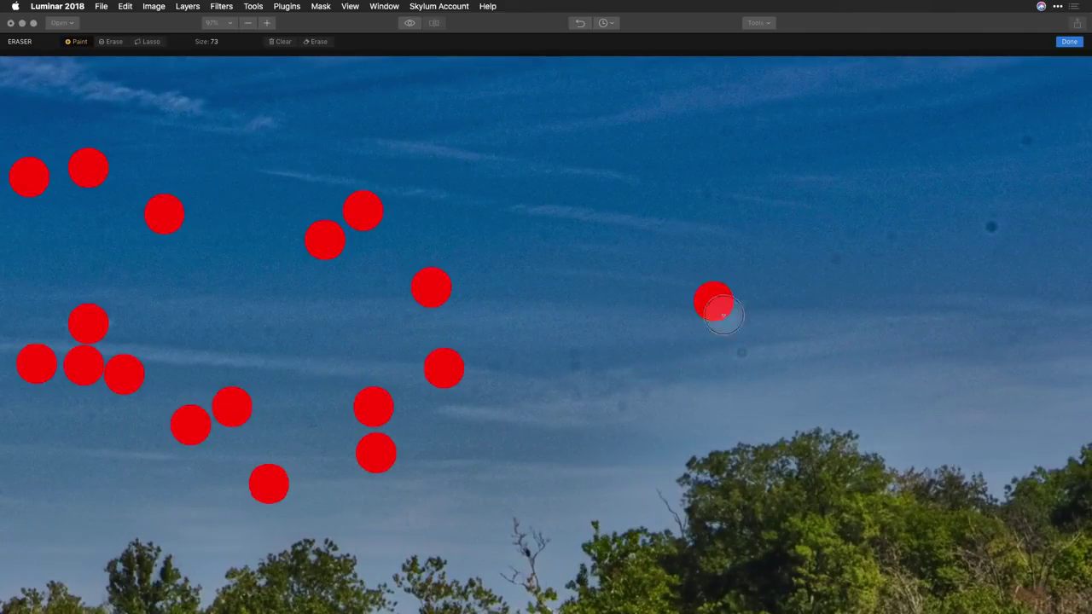
pyautogui.click(745, 354)
pyautogui.click(645, 393)
pyautogui.click(626, 405)
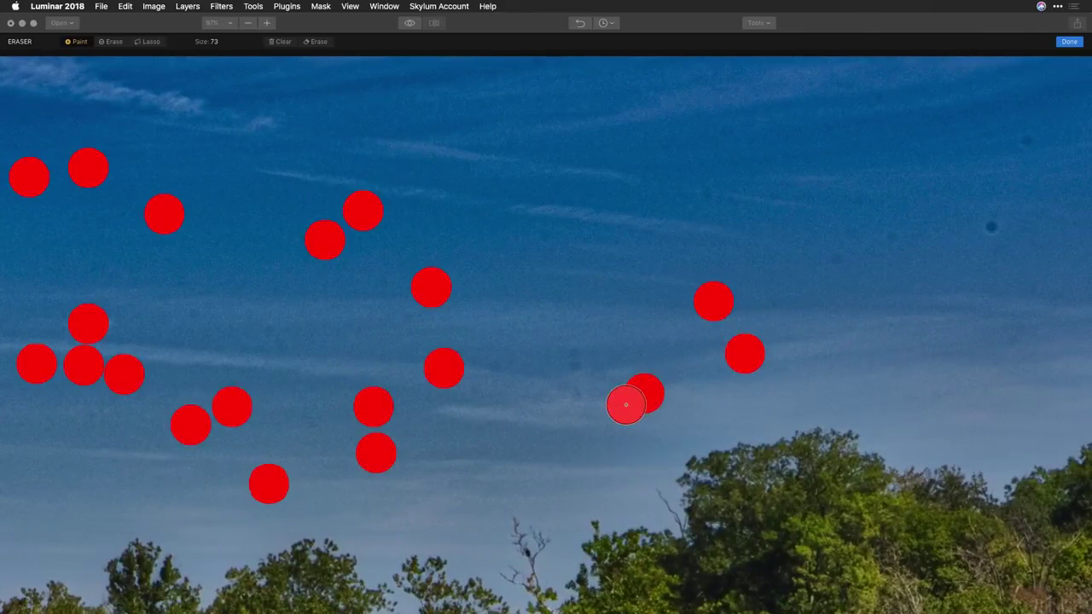
# - Mark the cluster of spots beside the low cloud wisp and the scattered spots higher in the right-hand sky
pyautogui.click(589, 399)
pyautogui.click(574, 373)
pyautogui.click(574, 354)
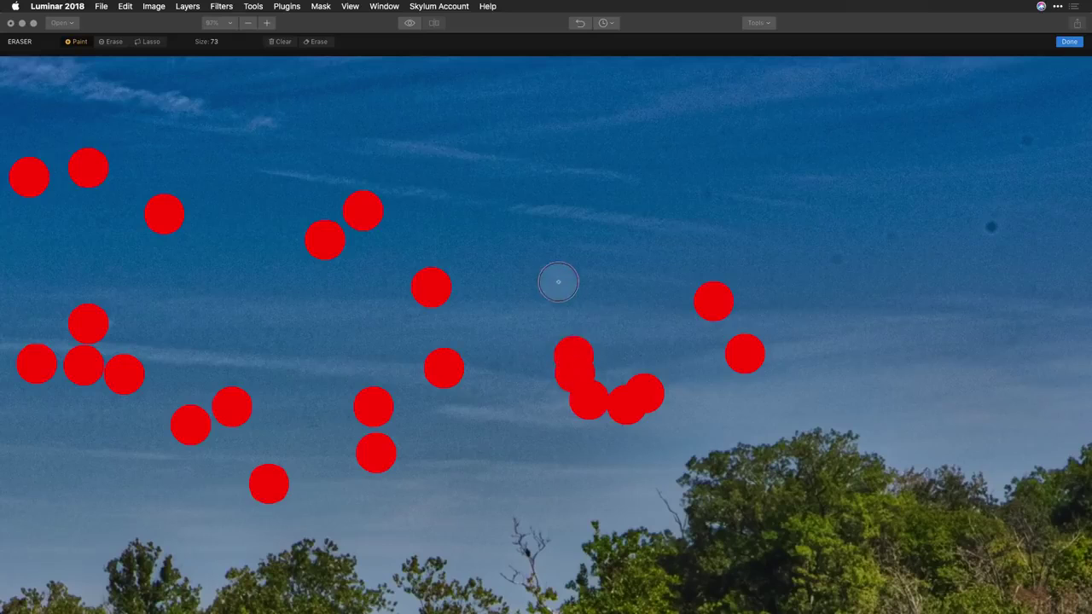
pyautogui.click(547, 241)
pyautogui.click(709, 195)
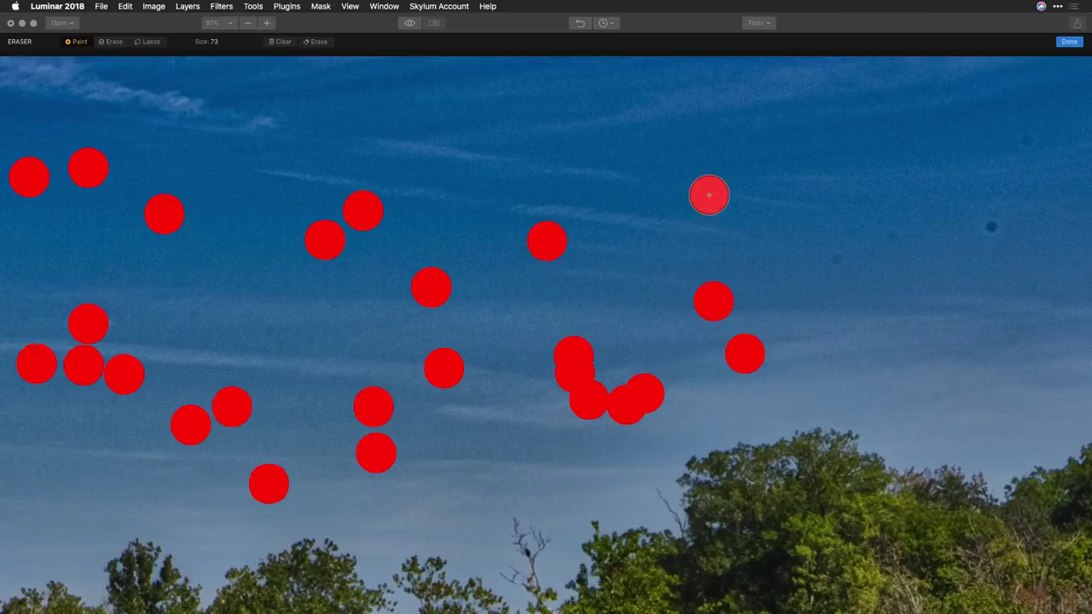
pyautogui.click(834, 258)
pyautogui.click(879, 238)
pyautogui.click(987, 224)
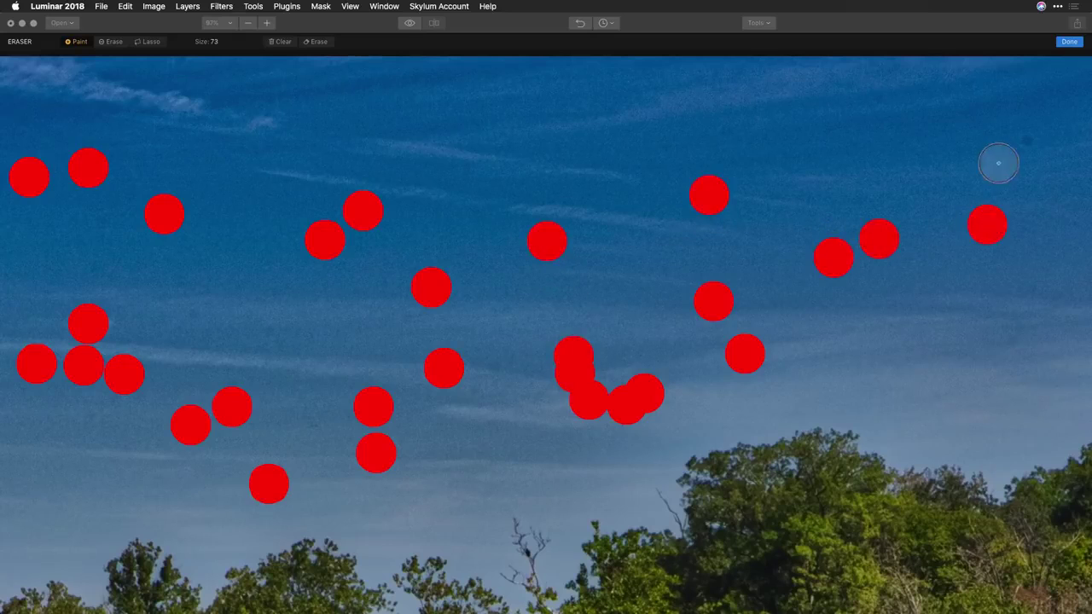
pyautogui.click(1024, 142)
# - Paint over the dark squiggly fibre in the far-right sky and the two dust spots beside it
pyautogui.hscroll(8, 1021, 141)
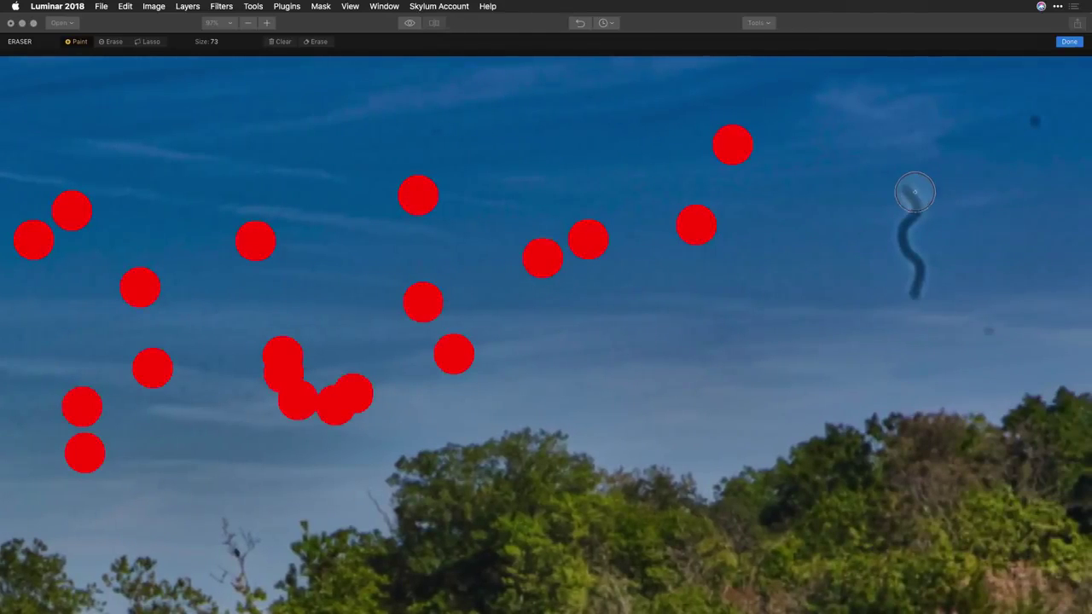
pyautogui.moveTo(915, 192)
pyautogui.mouseDown()
pyautogui.moveTo(900, 247)
pyautogui.moveTo(914, 285)
pyautogui.mouseUp()
pyautogui.click(989, 333)
pyautogui.click(1034, 126)
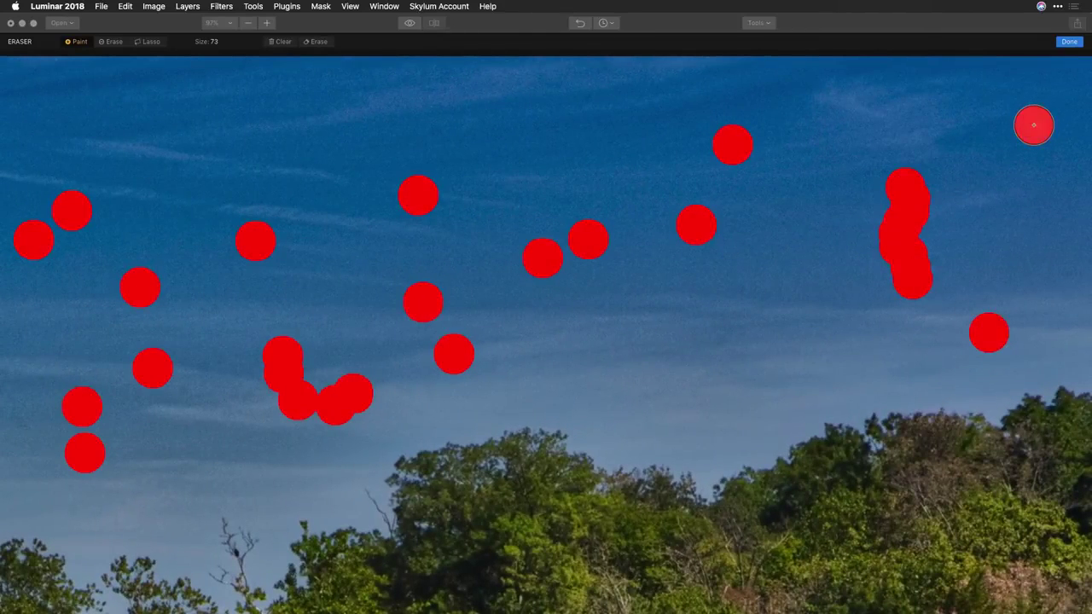
# - Erase all the marked sky spots, and erase a leftover spot in the upper-right sky with brush size 25
pyautogui.press('super+0')
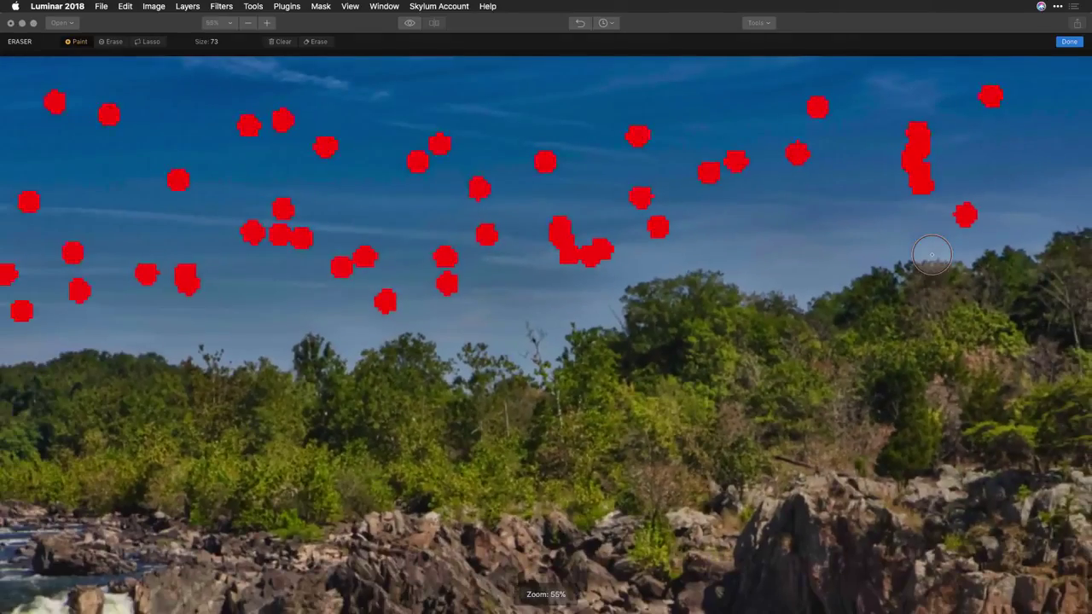
pyautogui.click(325, 43)
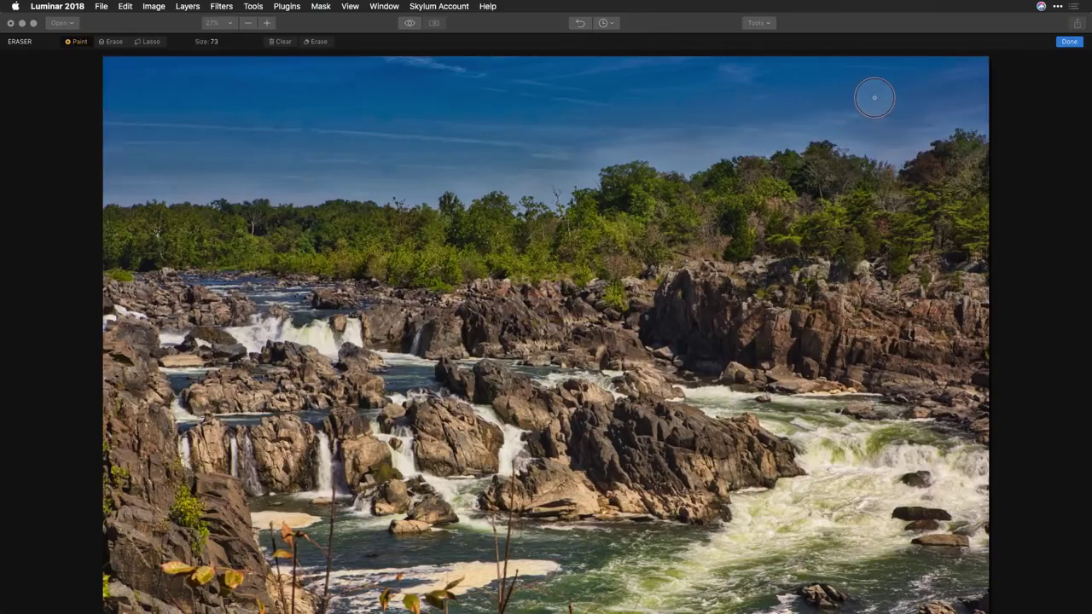
pyautogui.press('[')
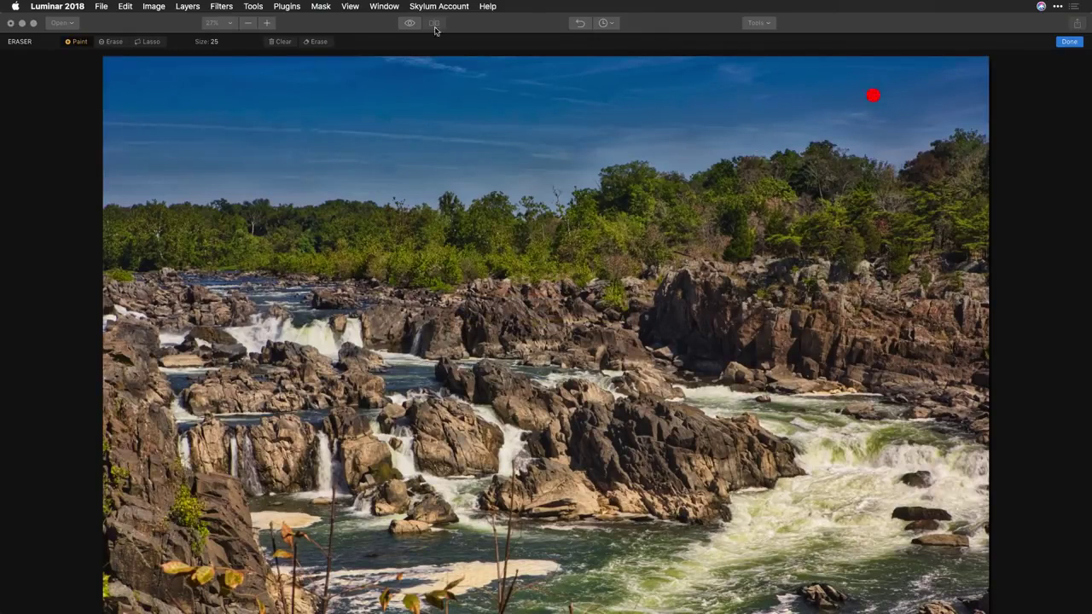
pyautogui.click(316, 42)
# - Erase the small rock in the water at the photo's bottom edge using brush size 49
pyautogui.press(']')
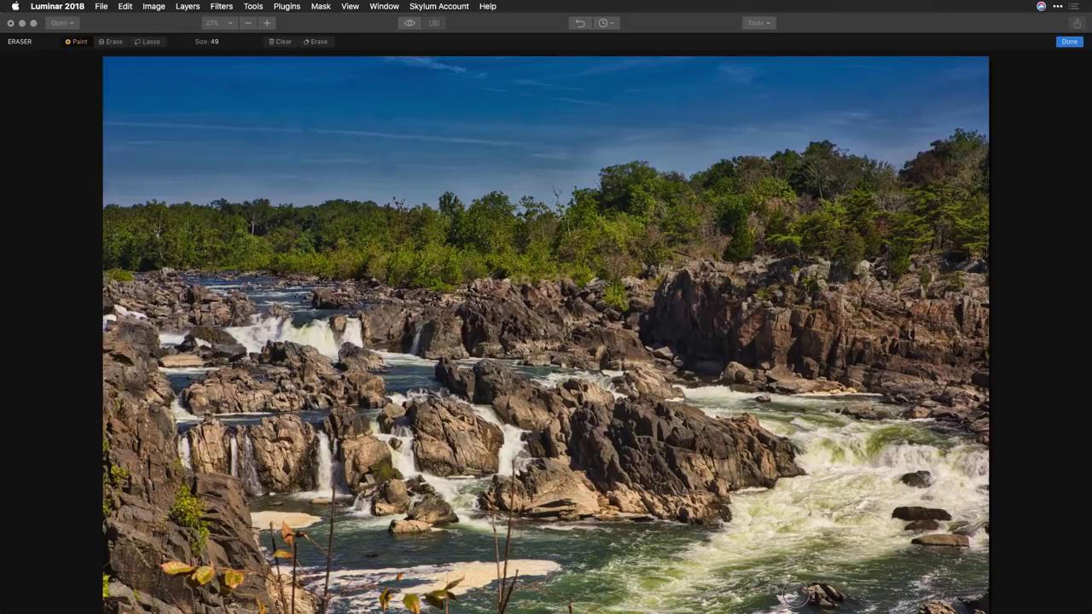
pyautogui.moveTo(793, 593)
pyautogui.mouseDown()
pyautogui.moveTo(843, 596)
pyautogui.moveTo(790, 603)
pyautogui.mouseUp()
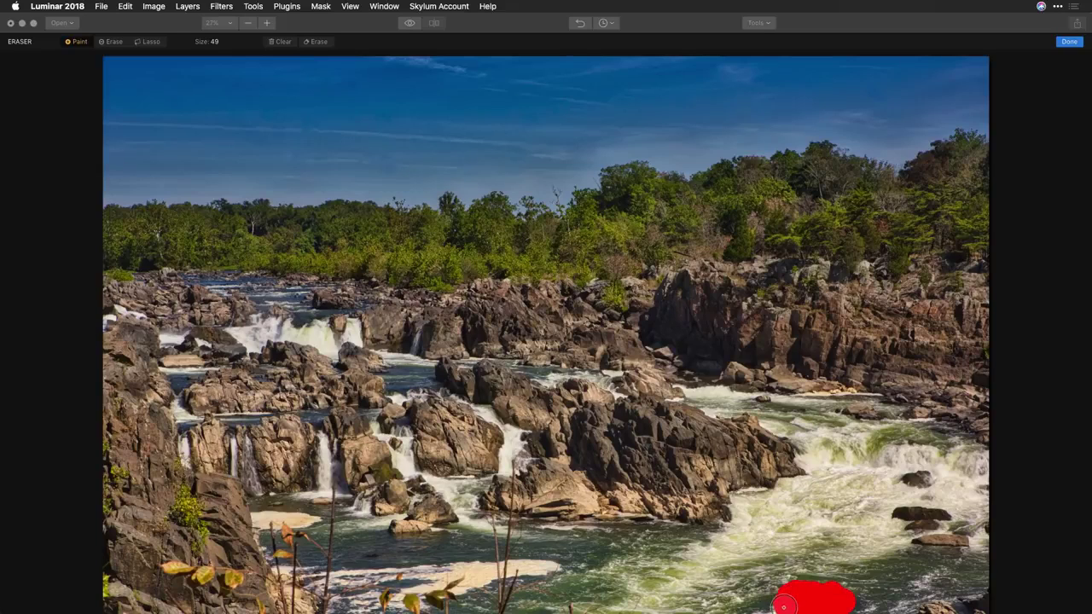
pyautogui.click(317, 42)
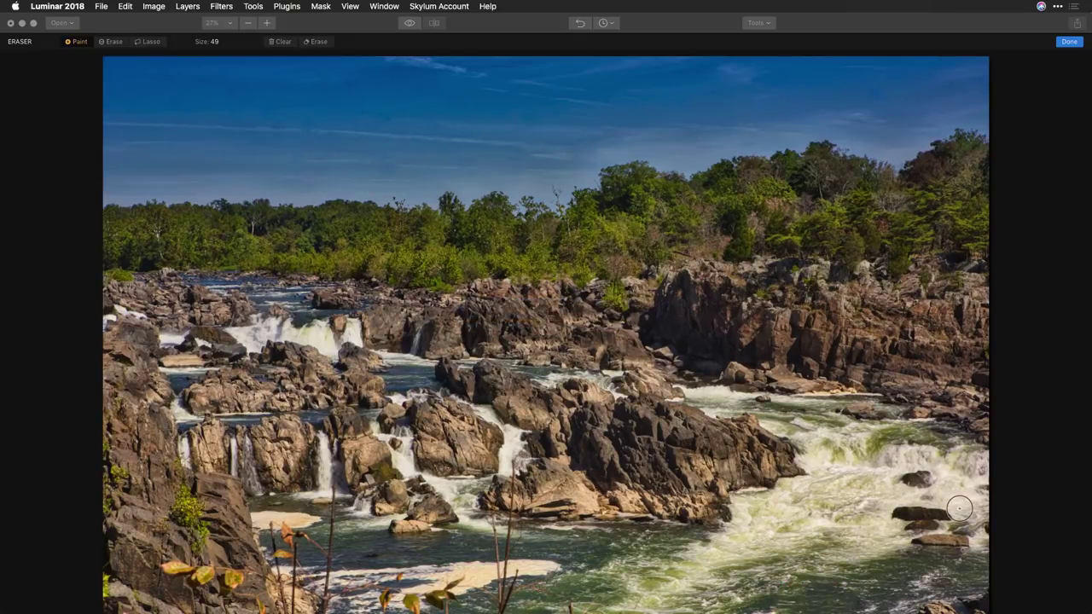
# - Erase the rocks in the photo's bottom-right corner and finish the Erase tool
pyautogui.moveTo(923, 605); pyautogui.dragTo(990, 602)
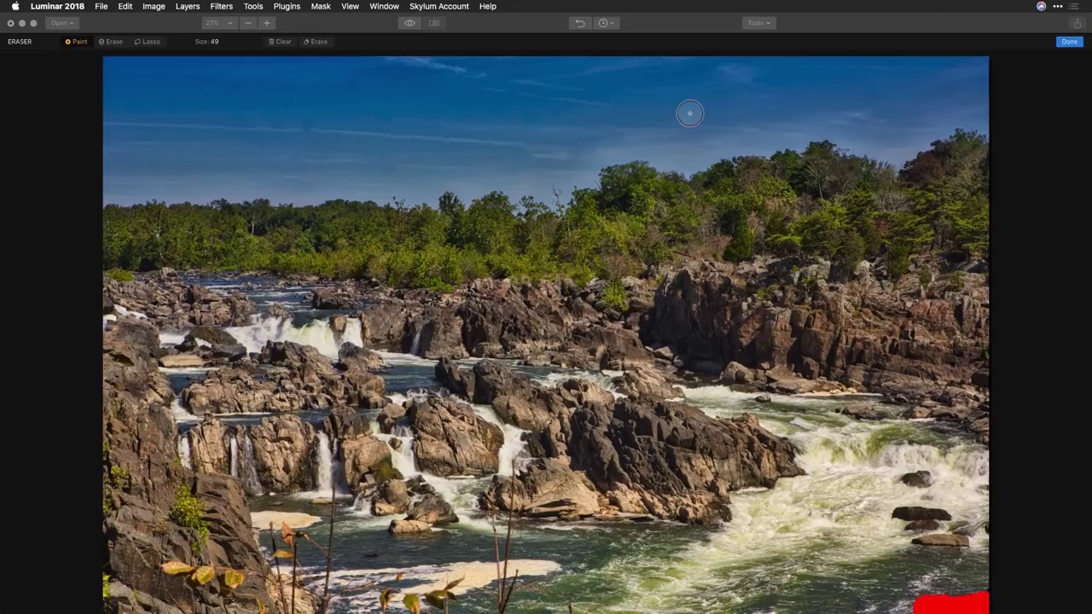
pyautogui.click(320, 42)
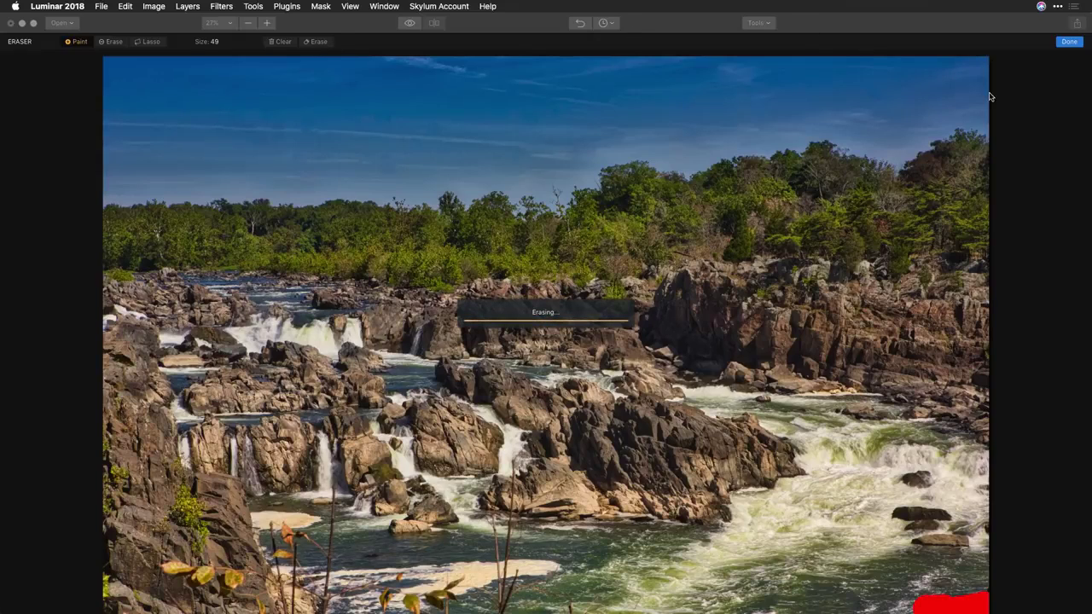
pyautogui.click(1070, 42)
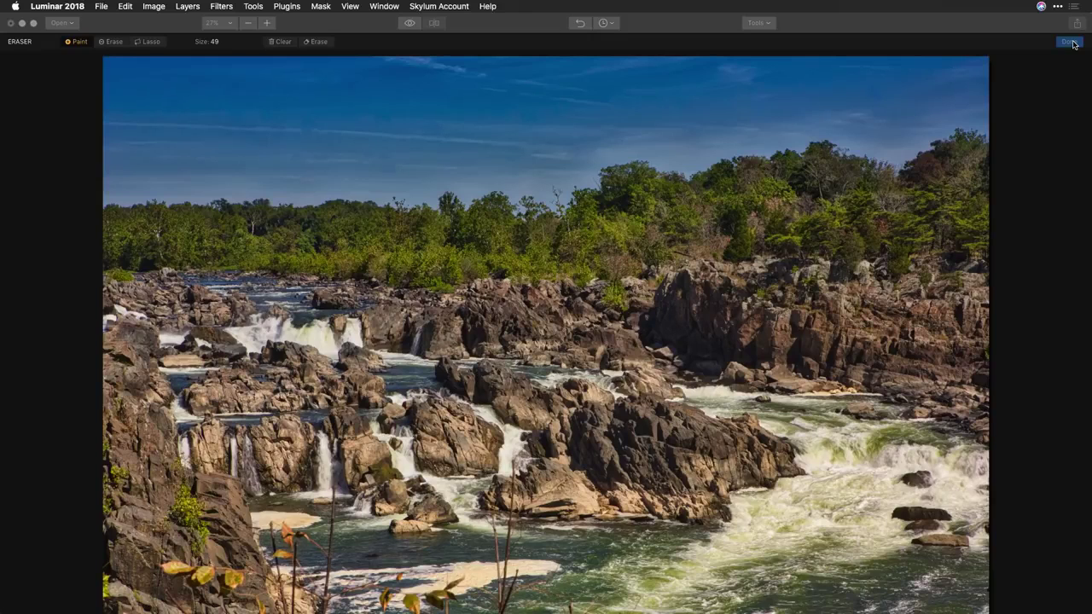
pyautogui.click(1070, 42)
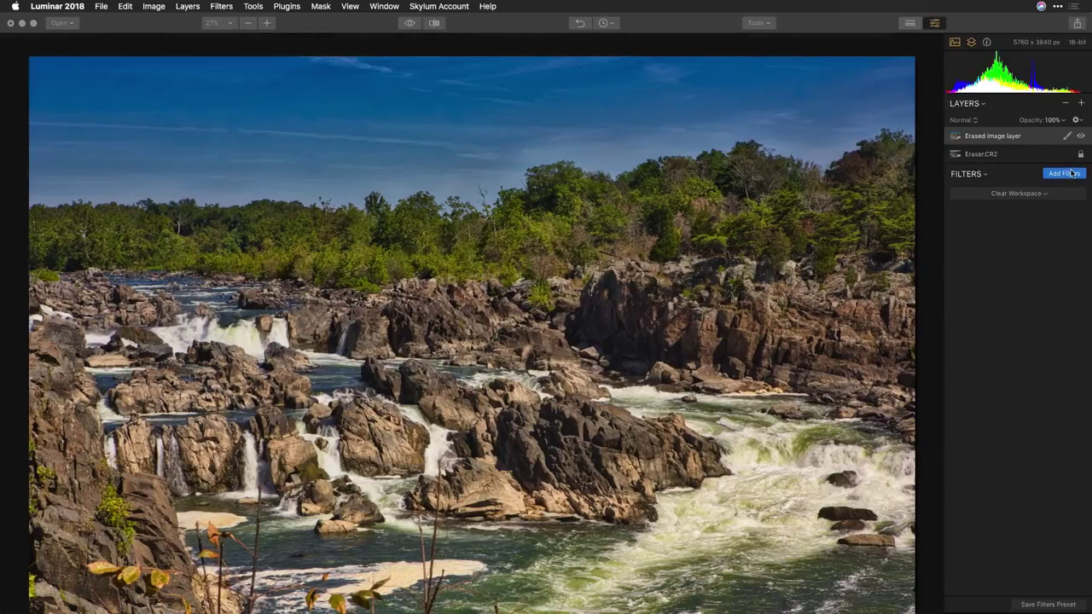
# - Add the Remove Color Cast filter to the erased image layer and set its amount to 51 with the Auto #1 method
pyautogui.click(1064, 174)
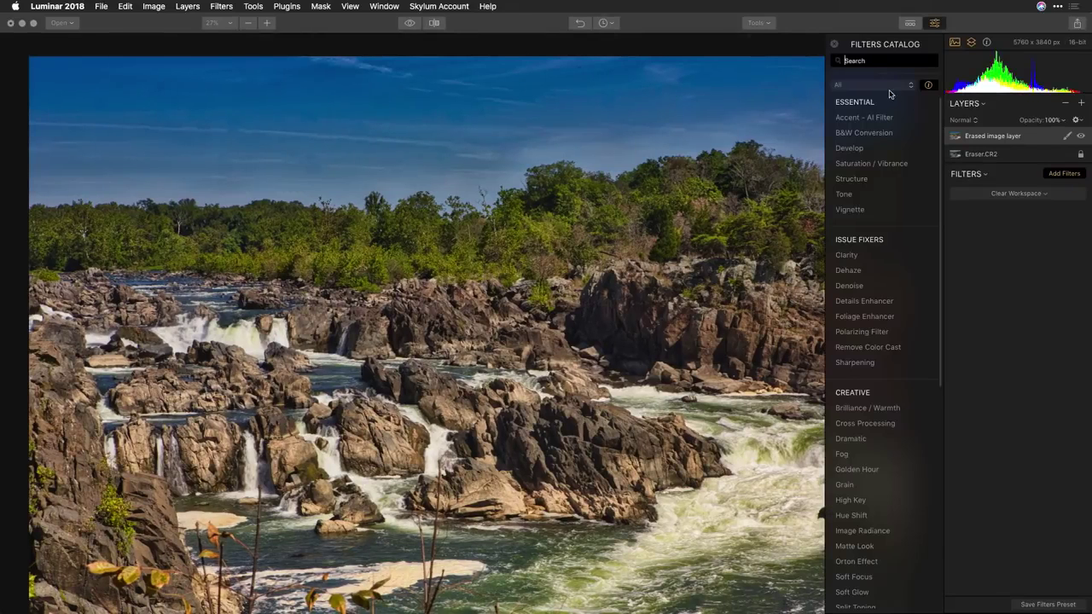
pyautogui.click(879, 61)
pyautogui.write('cast')
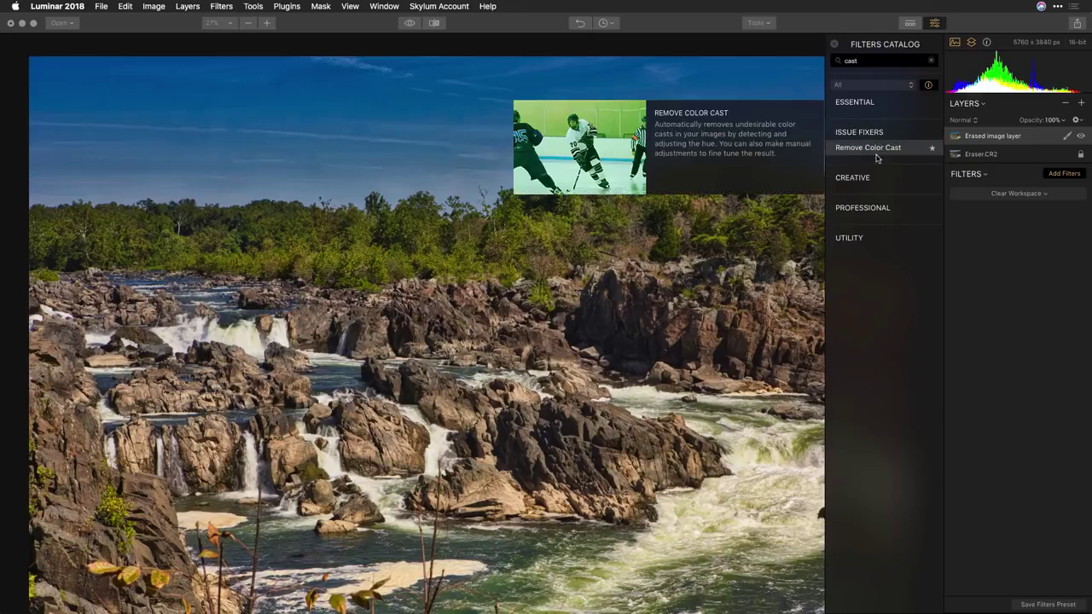
pyautogui.click(871, 148)
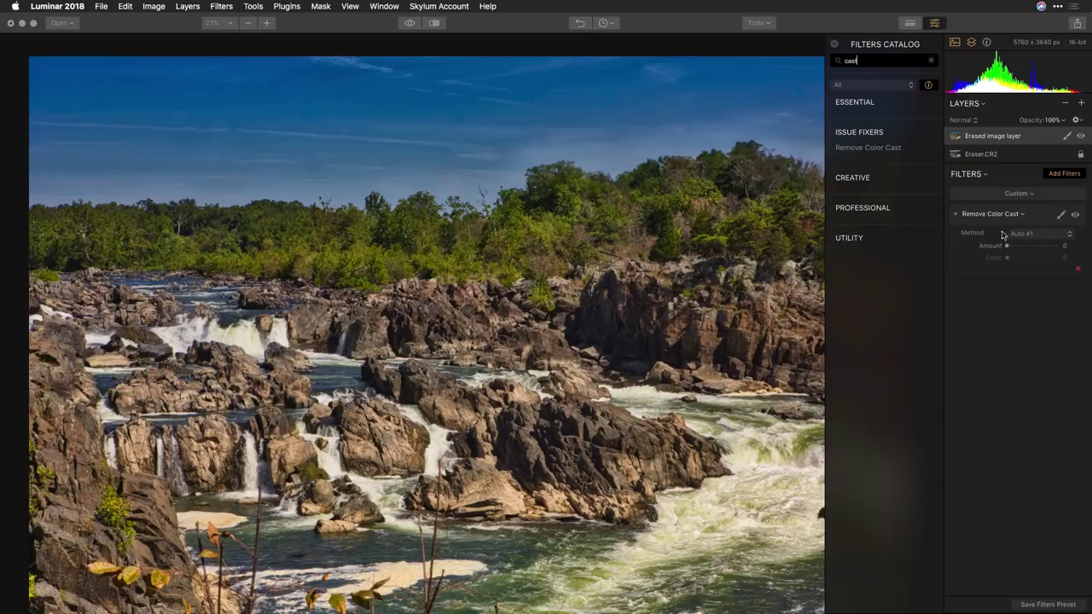
pyautogui.moveTo(1006, 245)
pyautogui.mouseDown()
pyautogui.moveTo(1041, 247)
pyautogui.moveTo(1006, 247)
pyautogui.moveTo(1024, 246)
pyautogui.mouseUp()
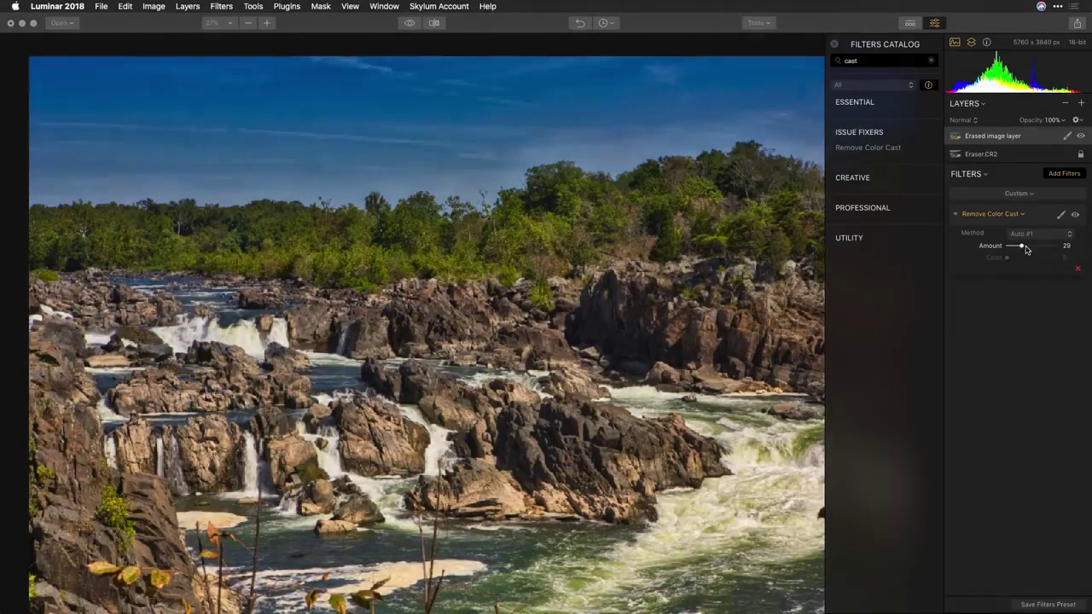
# - Try the Auto #2 and Manual methods of the Remove Color Cast filter, raising the amount to 81
pyautogui.click(1033, 235)
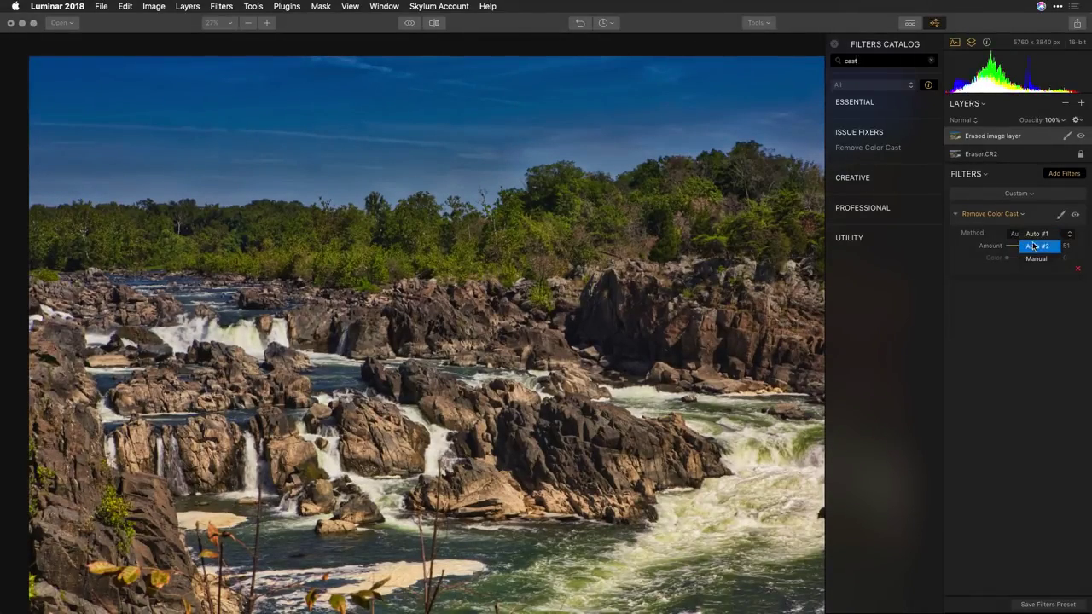
pyautogui.click(1034, 247)
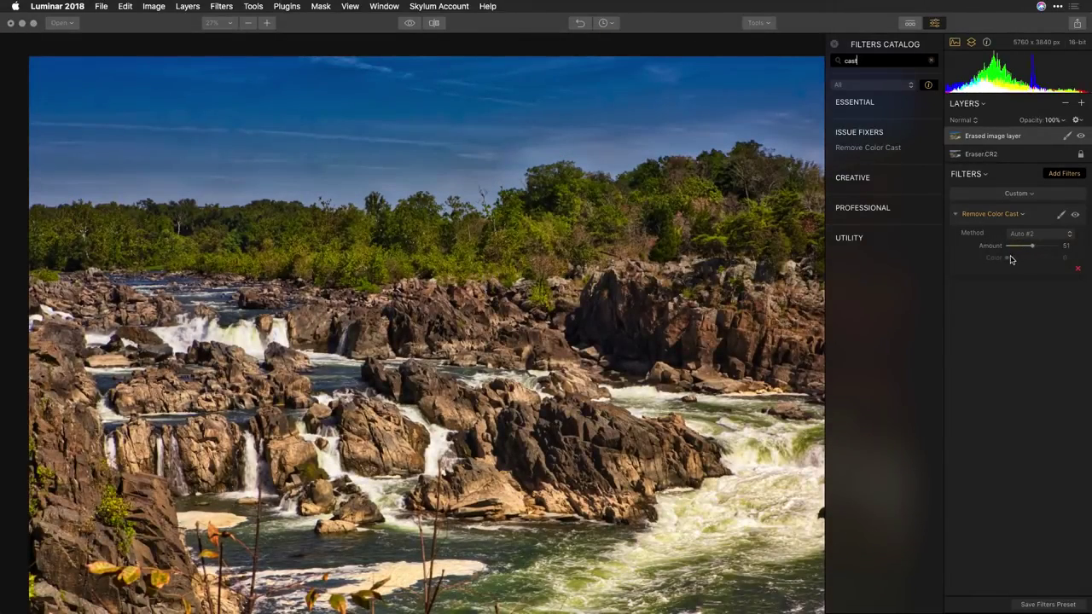
pyautogui.click(1036, 235)
pyautogui.click(1036, 249)
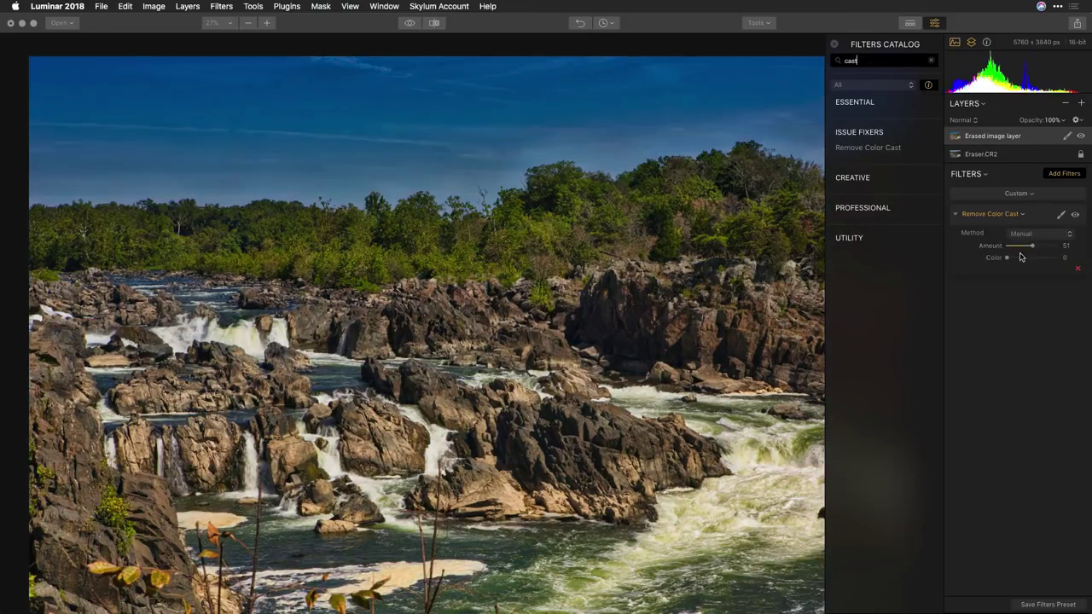
pyautogui.moveTo(1007, 257)
pyautogui.mouseDown()
pyautogui.moveTo(1052, 261)
pyautogui.moveTo(1008, 259)
pyautogui.moveTo(1034, 246)
pyautogui.moveTo(1050, 249)
pyautogui.moveTo(998, 262)
pyautogui.mouseUp()
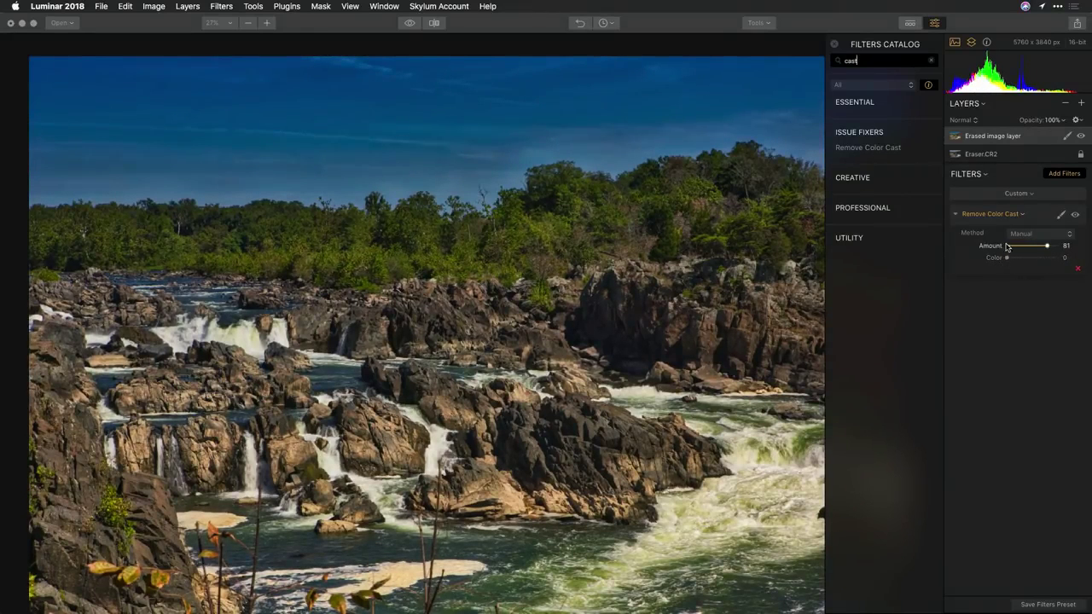
# - Set the Remove Color Cast filter to Auto #2 with an amount of 29, and compare the photo with the filter off and on
pyautogui.click(1020, 234)
pyautogui.click(1024, 224)
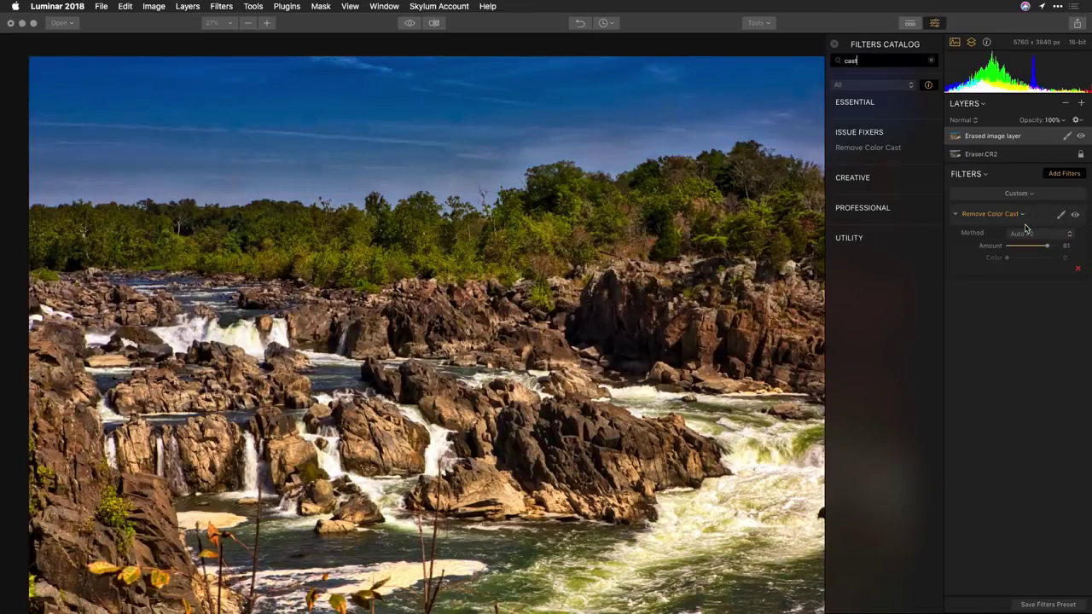
pyautogui.click(1023, 246)
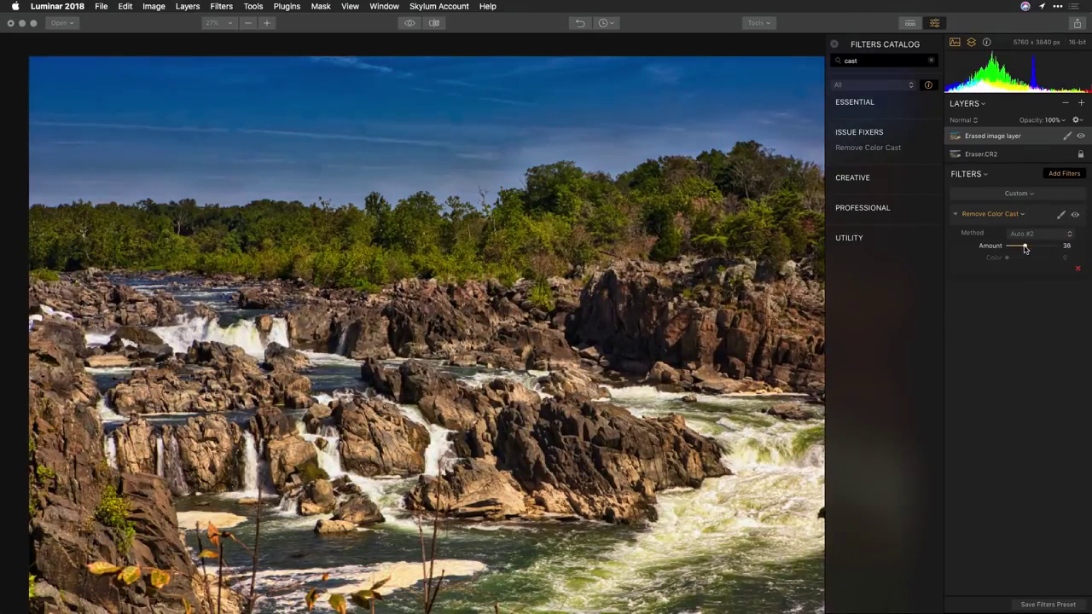
pyautogui.click(1076, 216)
pyautogui.click(1076, 217)
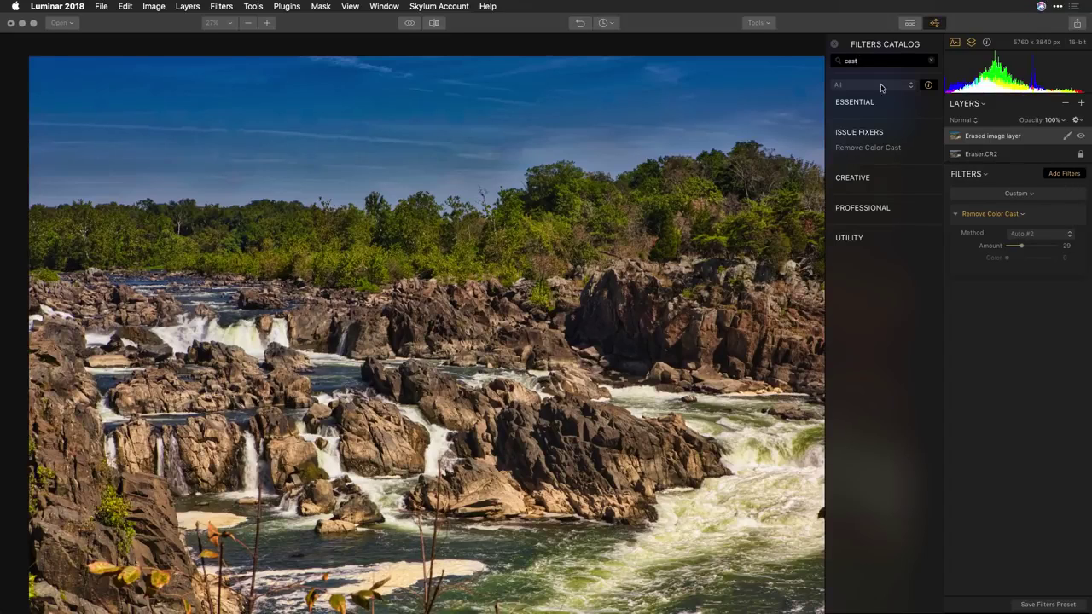
# - Add the LUT Mapping filter and load Film Style 1.cube from the Bonus LUTS folder
pyautogui.doubleClick(851, 61)
pyautogui.write('lut')
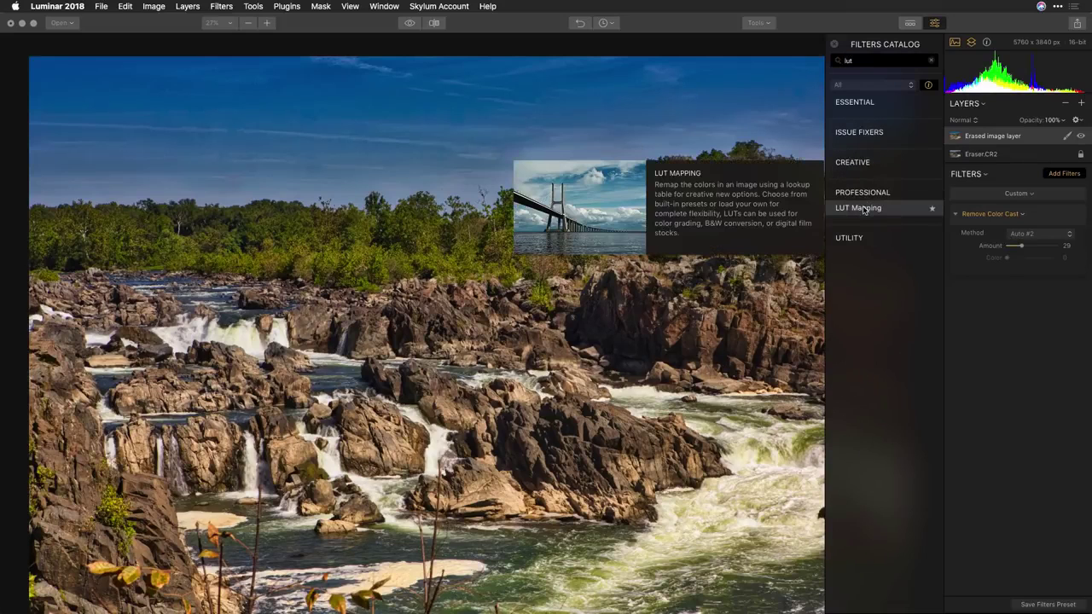
pyautogui.click(861, 207)
pyautogui.click(1026, 318)
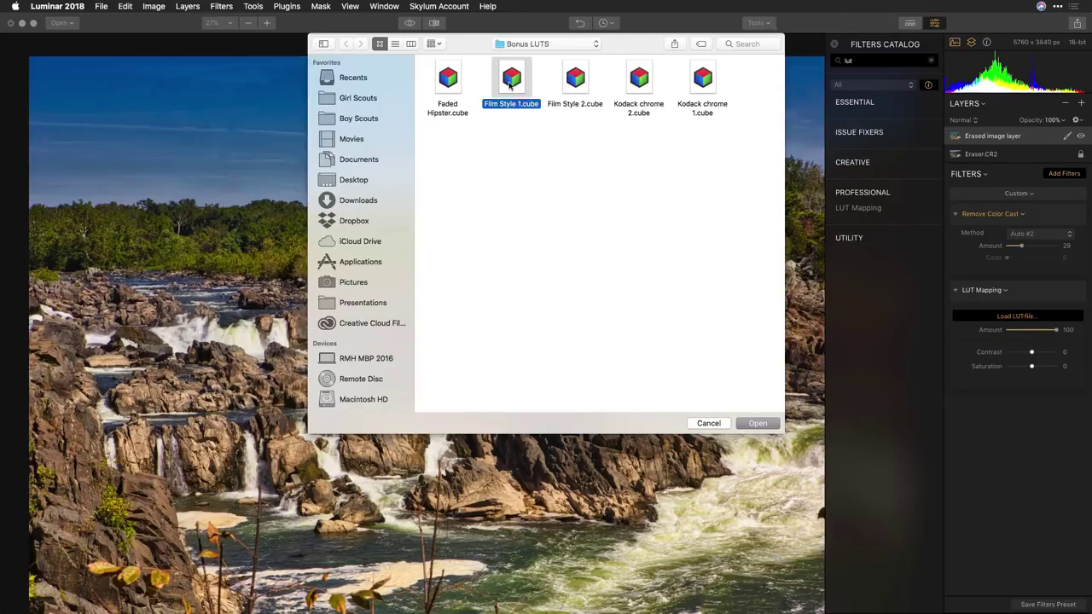
pyautogui.click(759, 423)
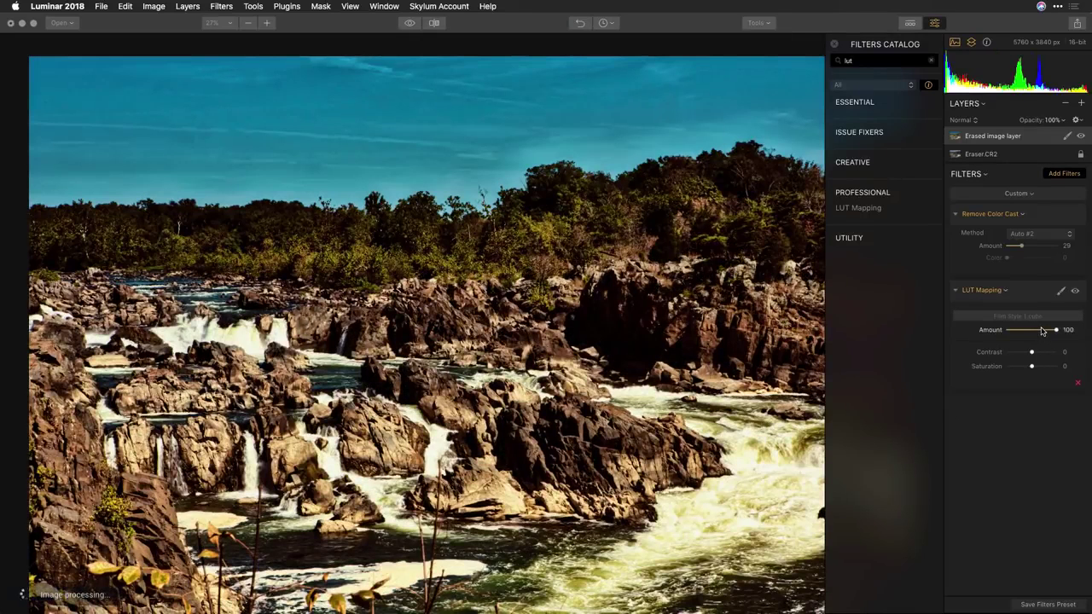
# - Set the LUT Mapping amount to 43, saturation to 36 and contrast to 16
pyautogui.moveTo(1042, 331); pyautogui.dragTo(1041, 368)
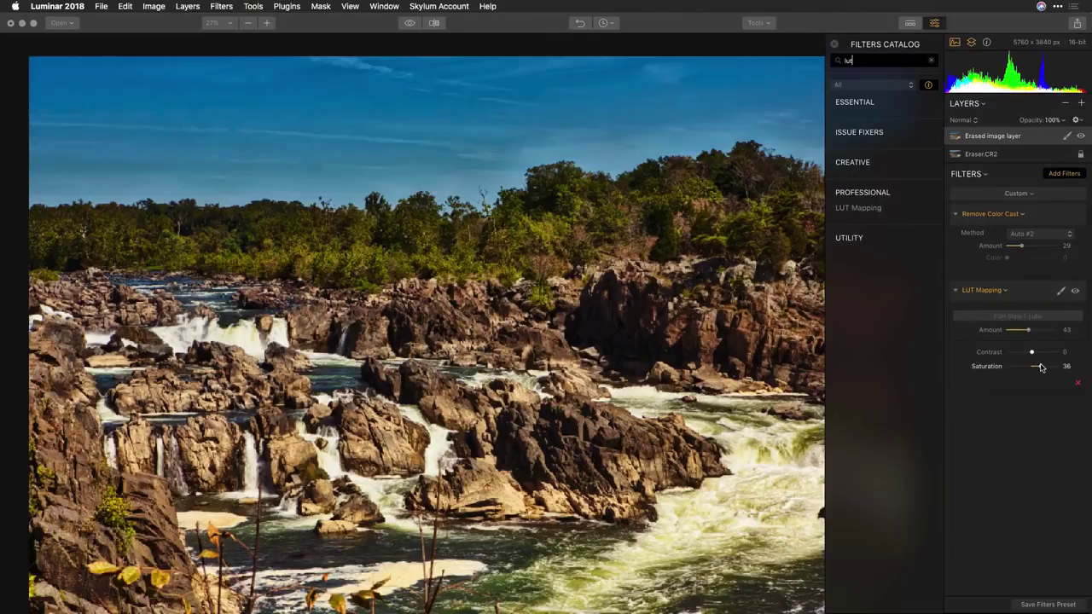
pyautogui.click(1039, 353)
pyautogui.moveTo(1037, 353); pyautogui.dragTo(1037, 354)
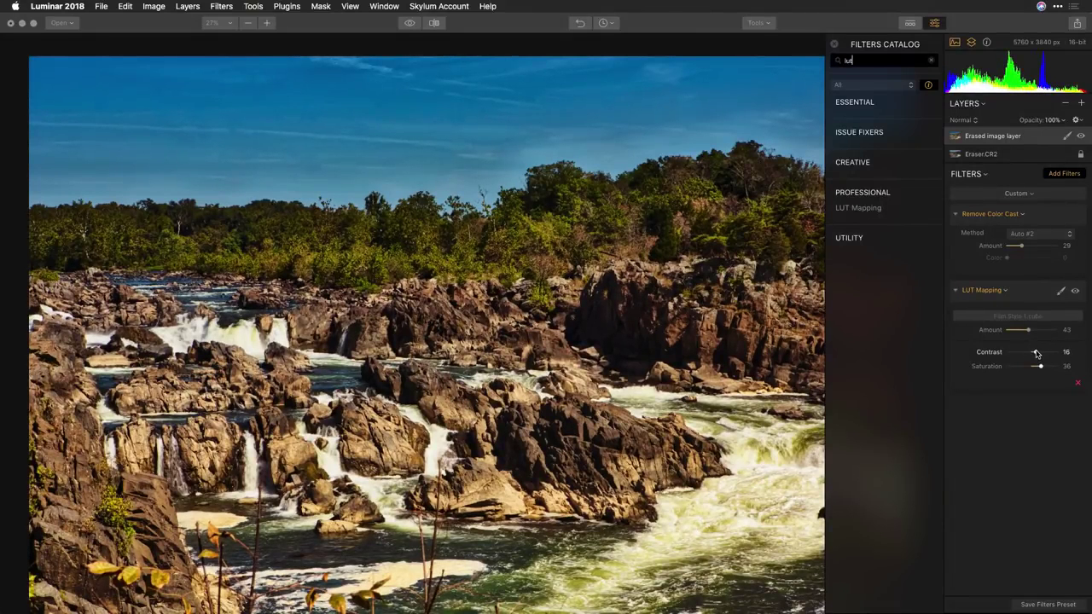
# - Add the Sun Rays filter and place the sun center behind the tree line near the photo's middle, at X 47, Y 26
pyautogui.moveTo(919, 199)
pyautogui.write('sun rays')
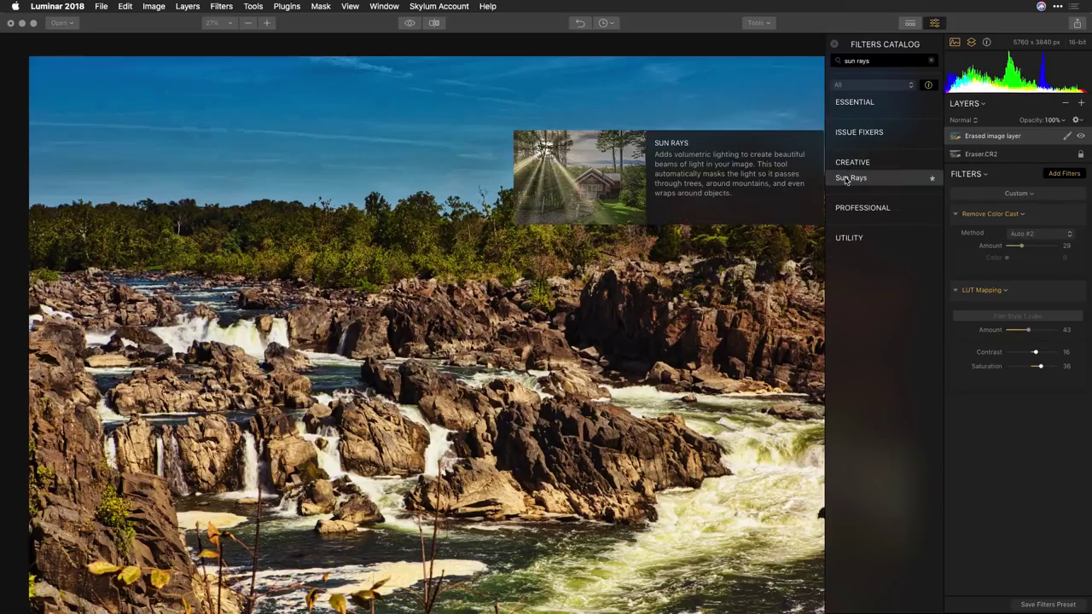
pyautogui.click(845, 180)
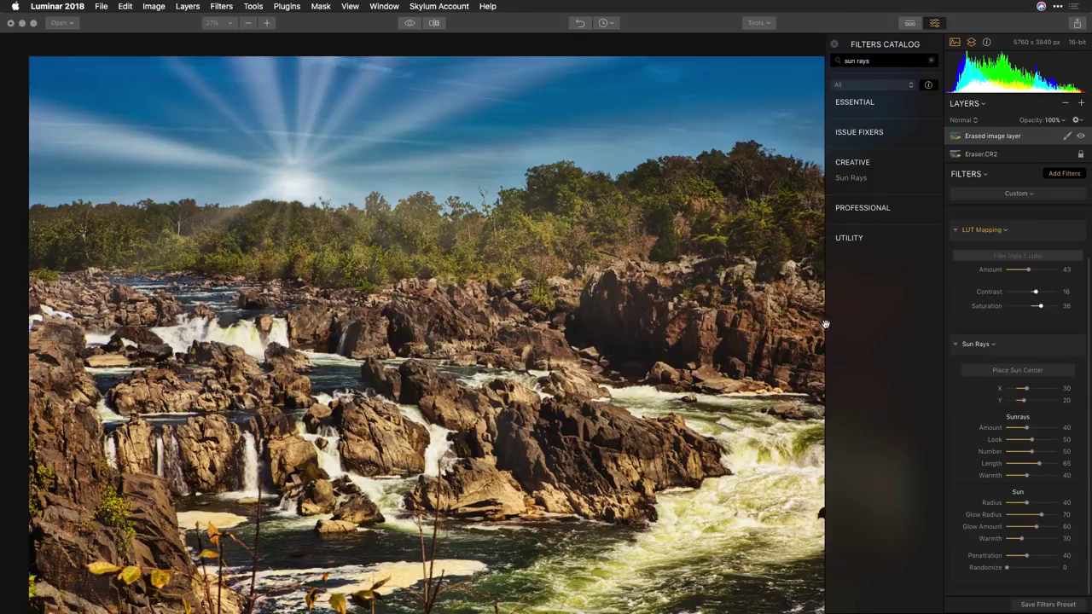
pyautogui.click(977, 373)
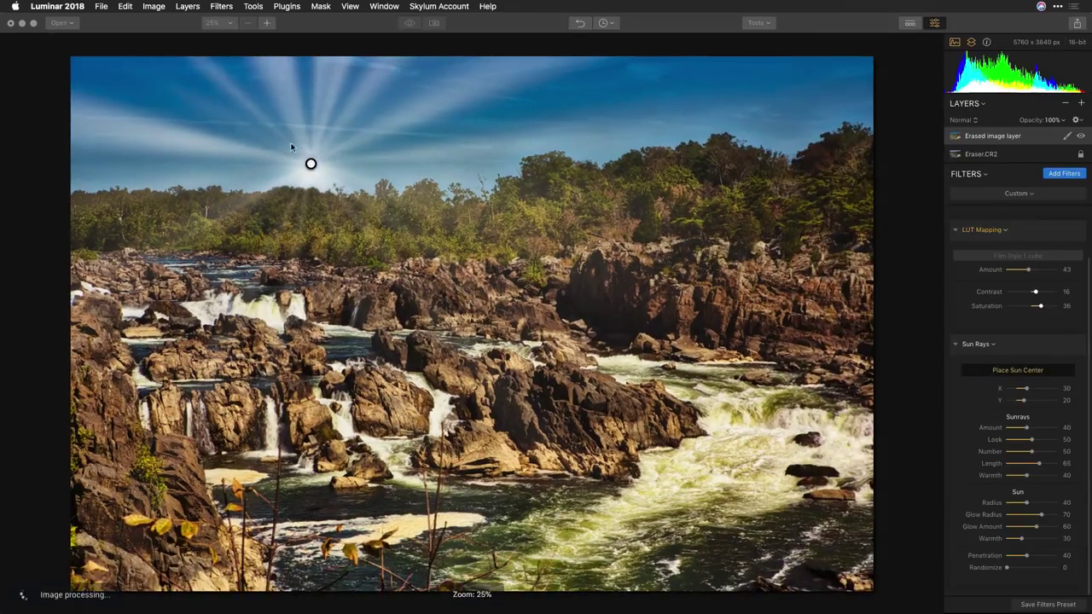
pyautogui.moveTo(311, 163); pyautogui.dragTo(449, 198)
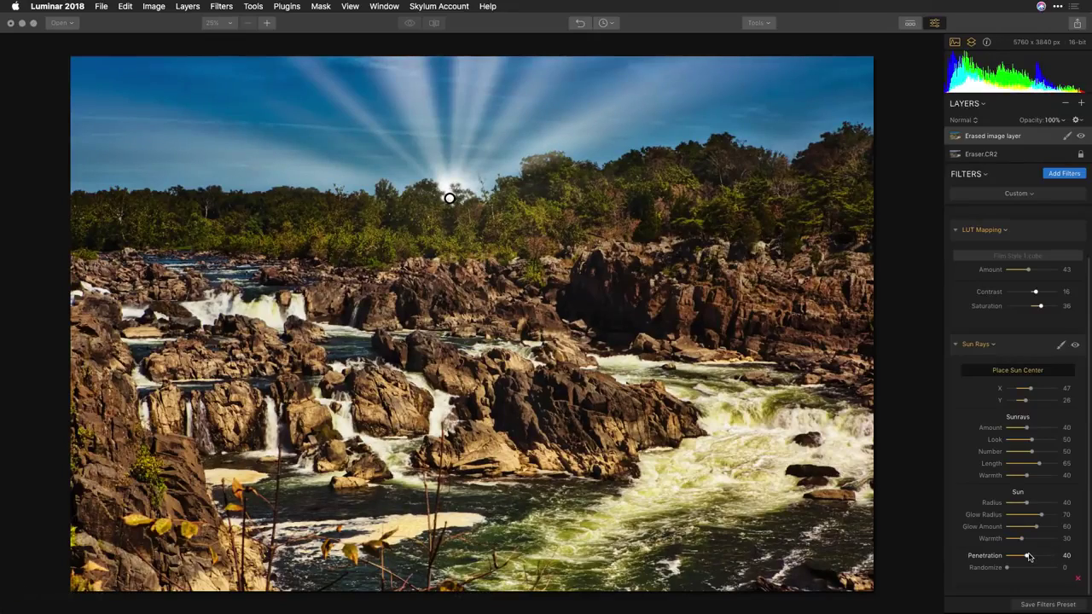
# - Set the sun warmth to 89 and the sunrays warmth to 73, and move the sun center along the tree line to X 30, Y 24
pyautogui.moveTo(1027, 556); pyautogui.dragTo(1029, 556)
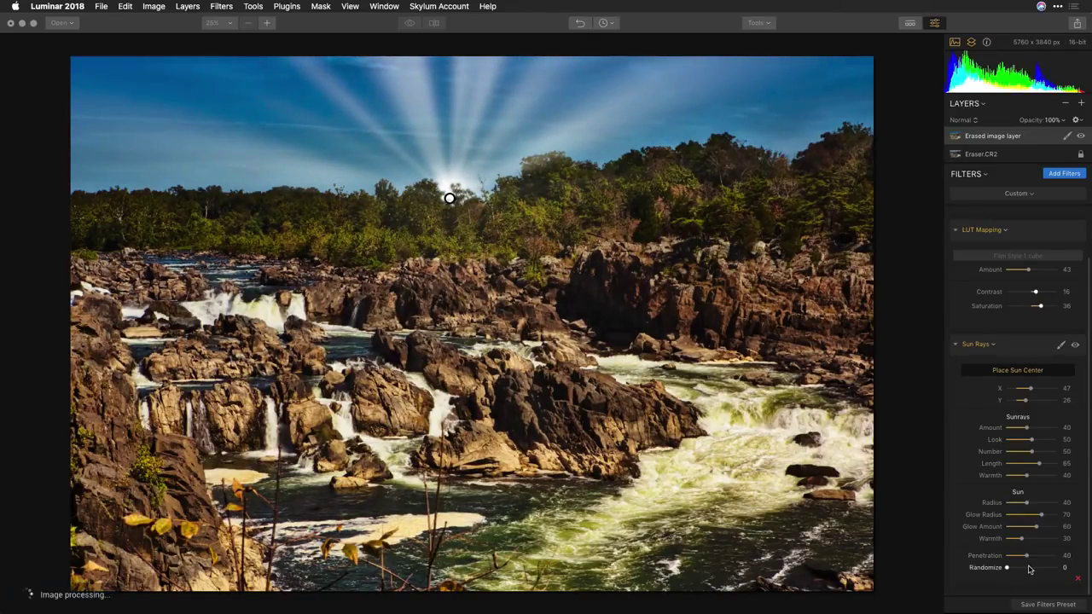
pyautogui.moveTo(1022, 541); pyautogui.dragTo(1050, 543)
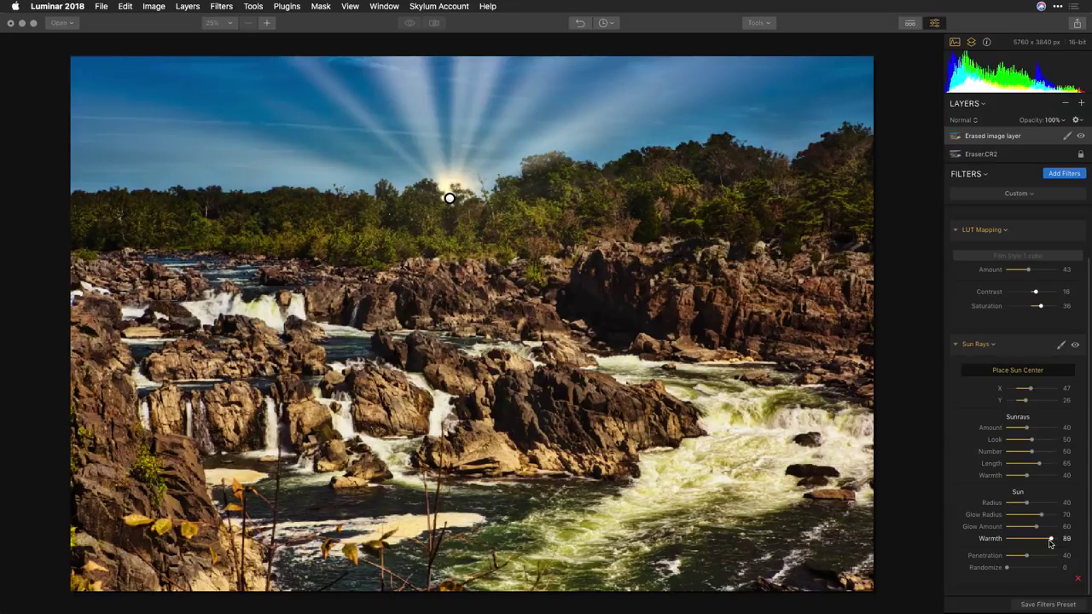
pyautogui.moveTo(1027, 475); pyautogui.dragTo(1048, 479)
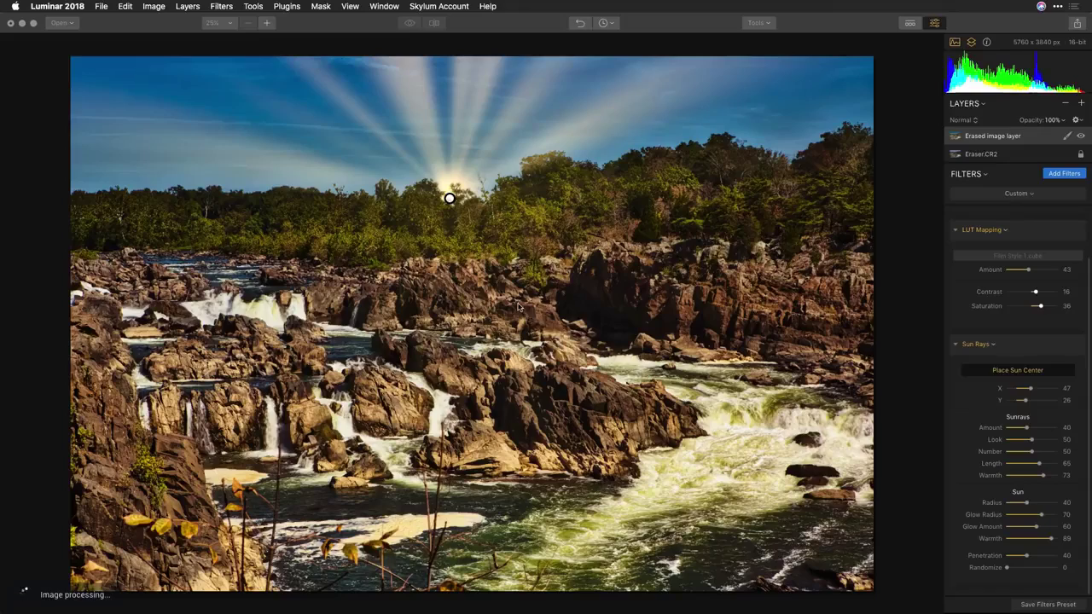
pyautogui.moveTo(450, 199); pyautogui.dragTo(315, 188)
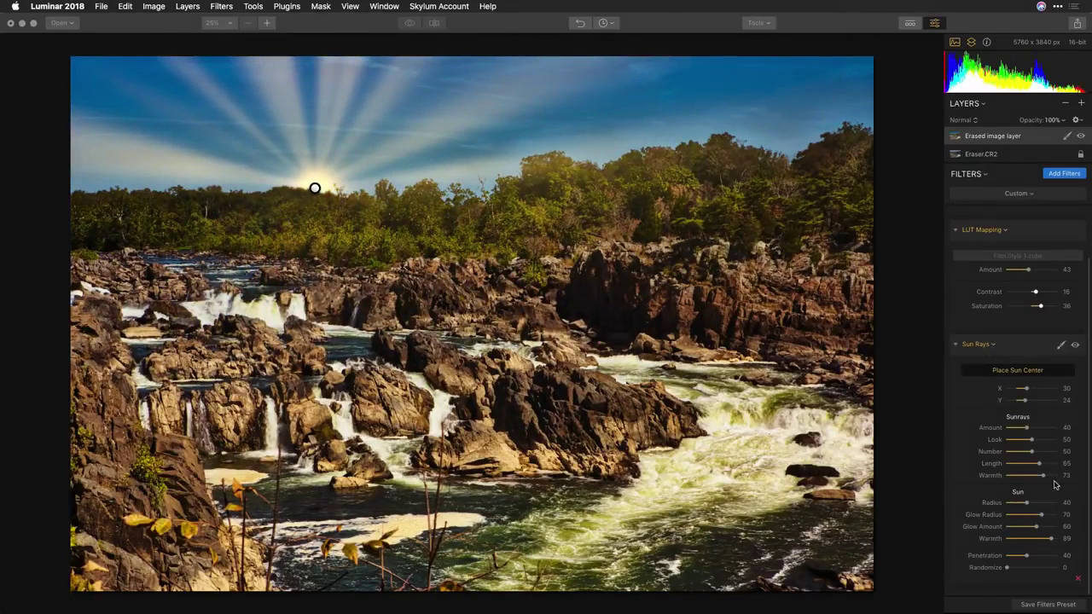
# - Set the sunrays amount to 17, look 54, number 24 and length 100, with the sun center just outside the photo's upper-left corner (X -2, Y -2)
pyautogui.moveTo(1027, 428); pyautogui.dragTo(1012, 465)
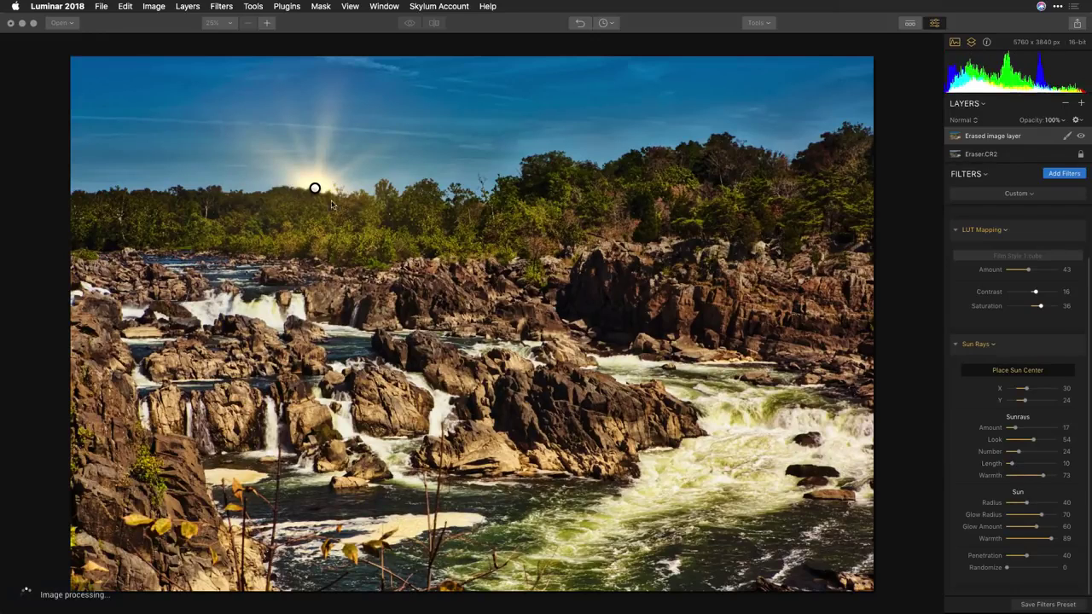
pyautogui.moveTo(315, 188)
pyautogui.mouseDown()
pyautogui.moveTo(263, 173)
pyautogui.moveTo(236, 183)
pyautogui.moveTo(146, 134)
pyautogui.moveTo(90, 79)
pyautogui.mouseUp()
pyautogui.moveTo(155, 171); pyautogui.dragTo(169, 189)
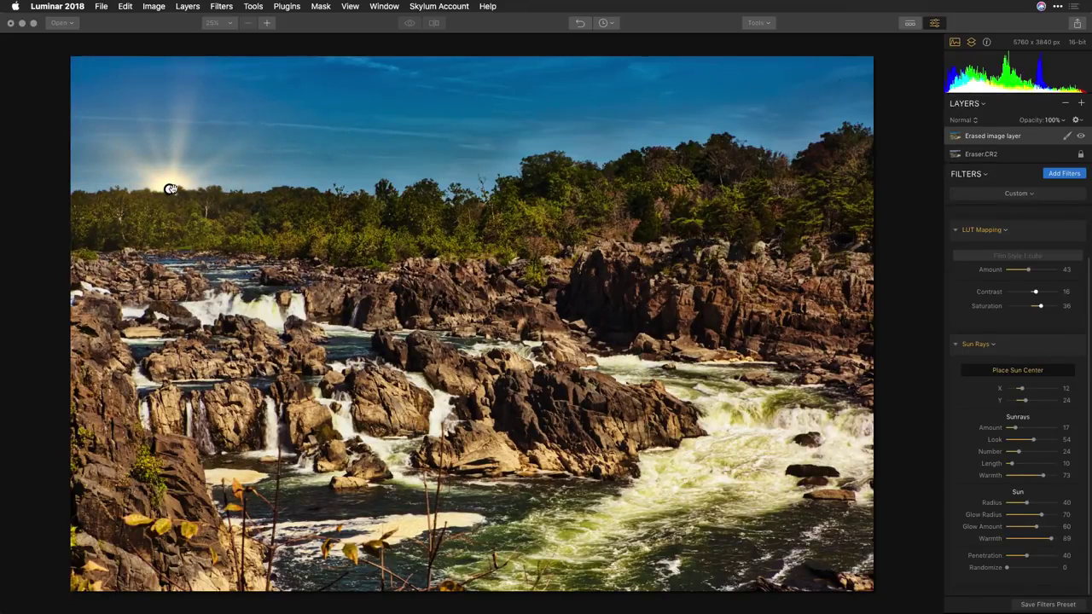
pyautogui.moveTo(169, 188); pyautogui.dragTo(52, 44)
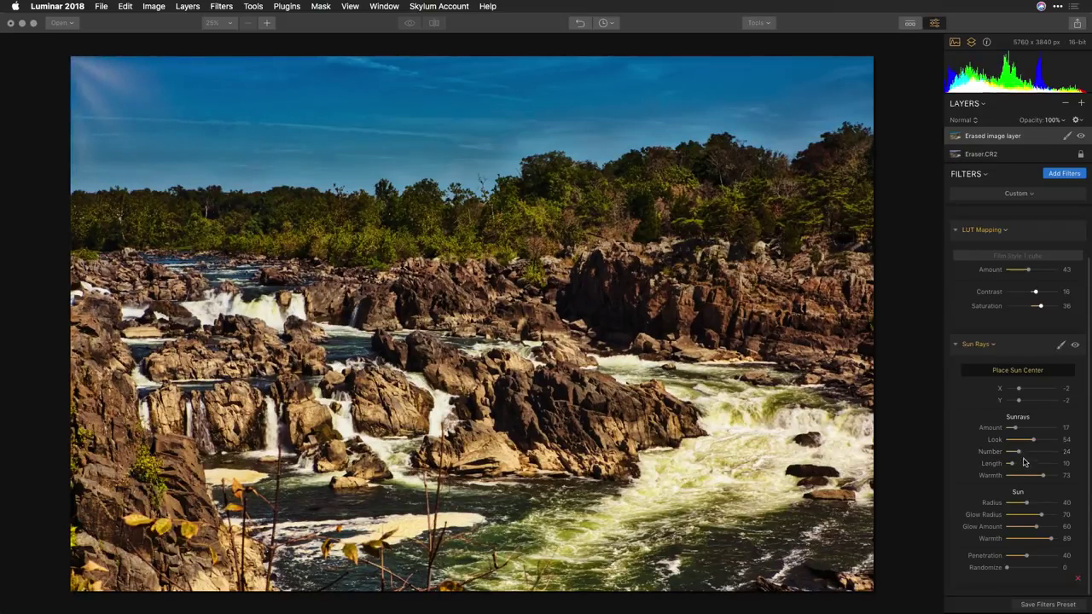
pyautogui.moveTo(1013, 463); pyautogui.dragTo(1069, 465)
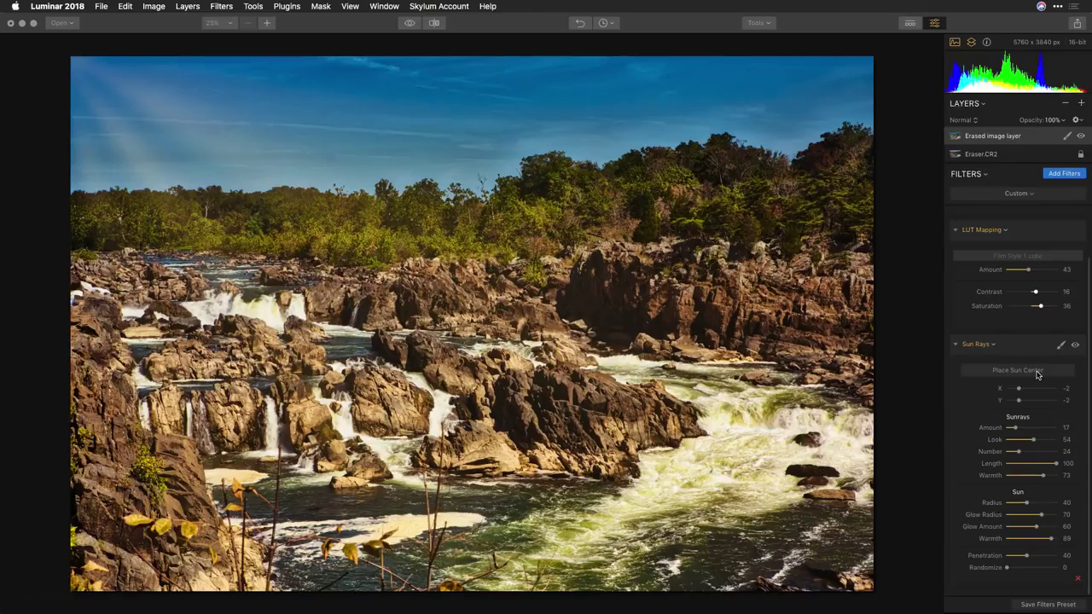
# - Open SunRays.NEF from the L18 QuickStart folder and apply the Essentials - 2018 workspace
pyautogui.press('super+o')
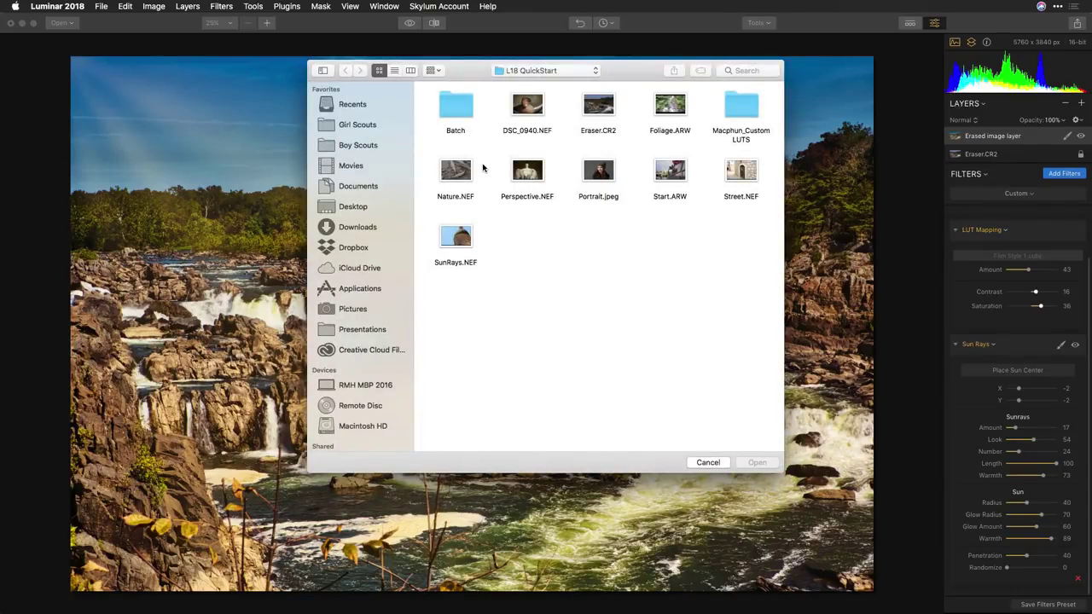
pyautogui.doubleClick(458, 239)
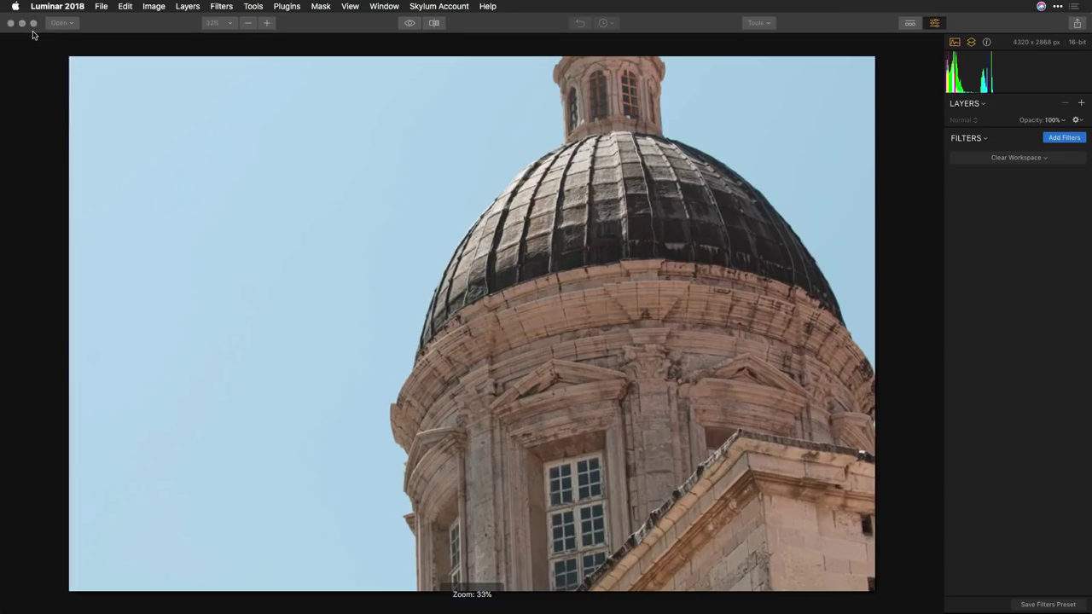
pyautogui.click(1038, 158)
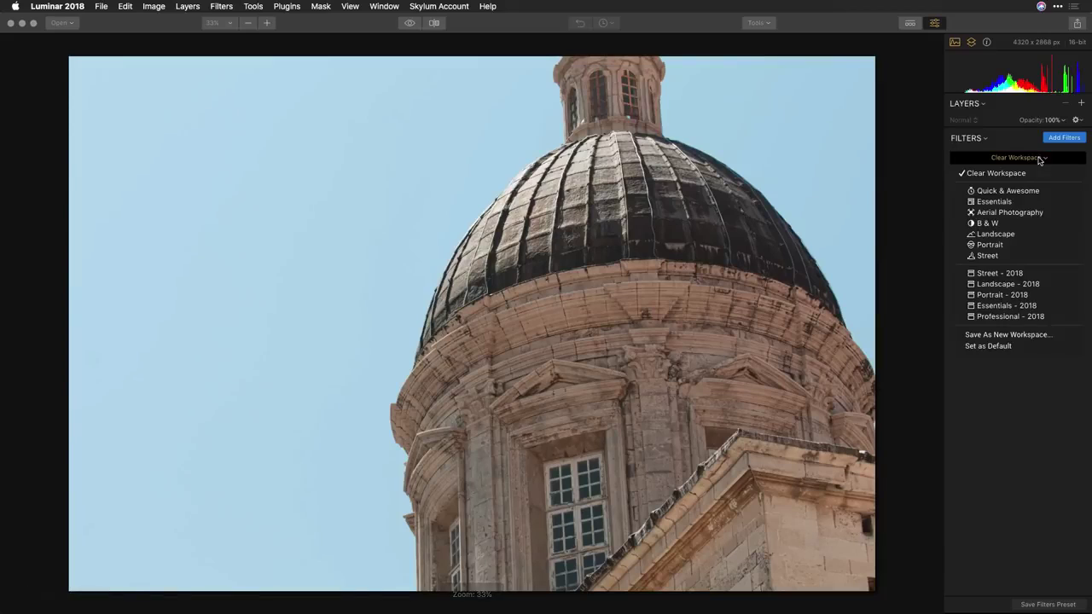
pyautogui.click(1030, 305)
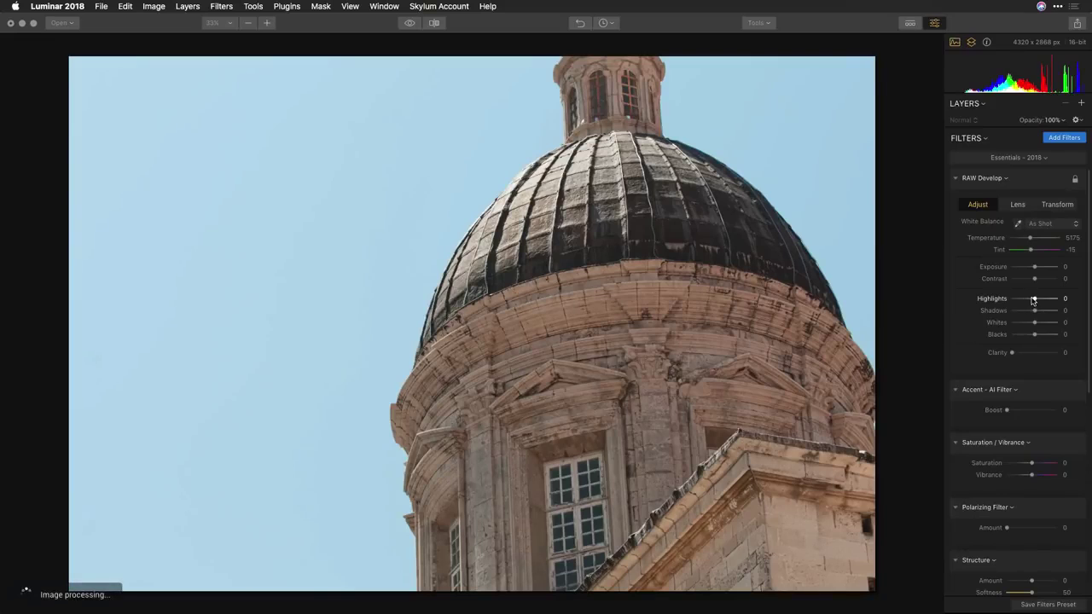
# - In the RAW Develop filter, set highlights to -100, shadows to 28 and clarity to 47
pyautogui.moveTo(1032, 301)
pyautogui.mouseDown()
pyautogui.moveTo(994, 300)
pyautogui.moveTo(1042, 313)
pyautogui.mouseUp()
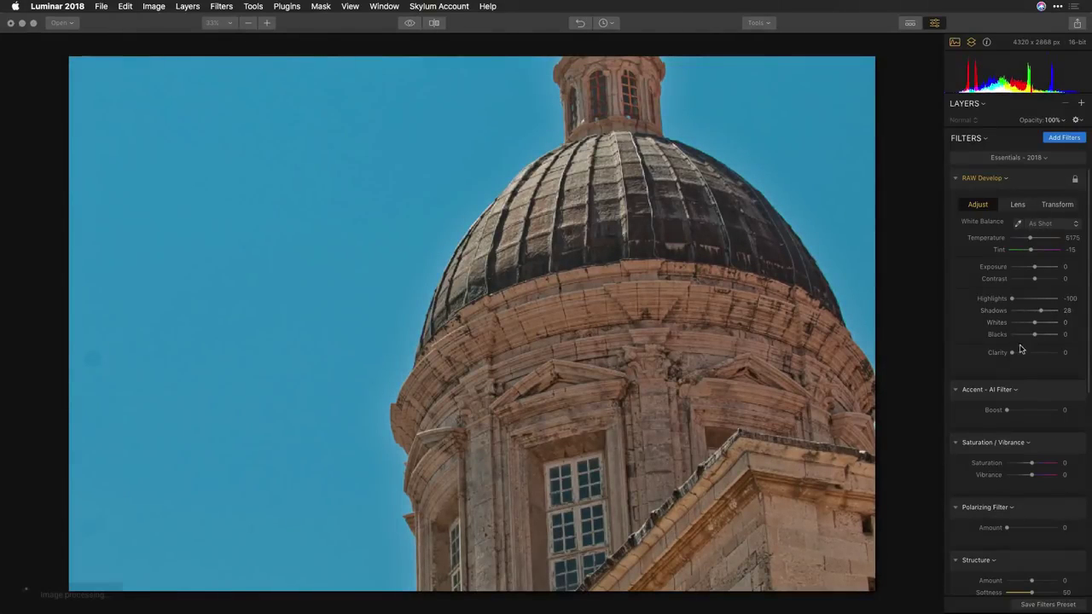
pyautogui.moveTo(1013, 353); pyautogui.dragTo(1033, 353)
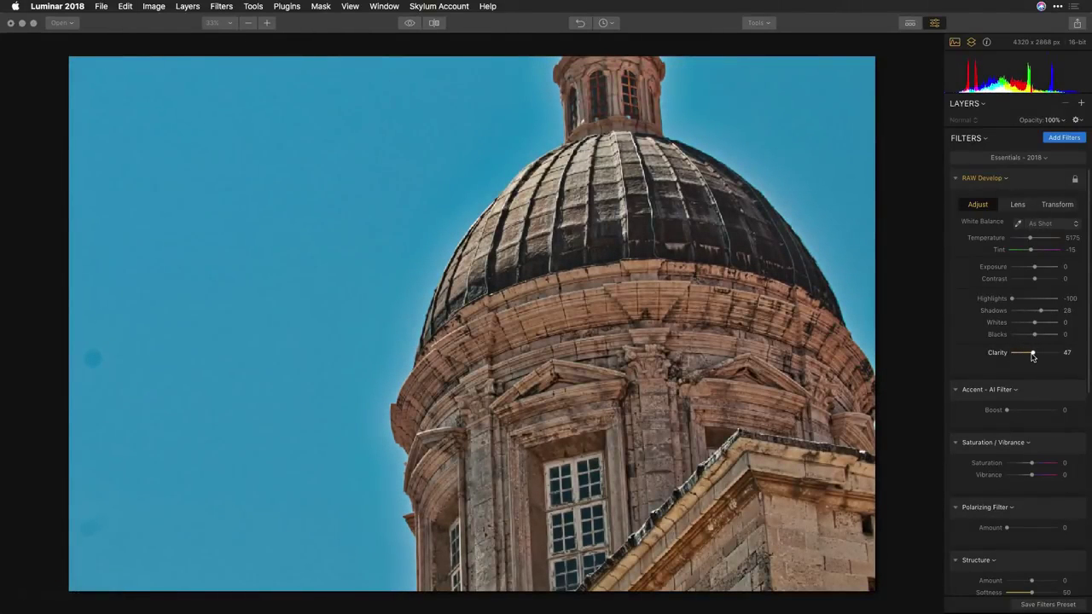
pyautogui.moveTo(1013, 299)
pyautogui.mouseDown()
pyautogui.moveTo(1029, 301)
pyautogui.moveTo(1013, 301)
pyautogui.mouseUp()
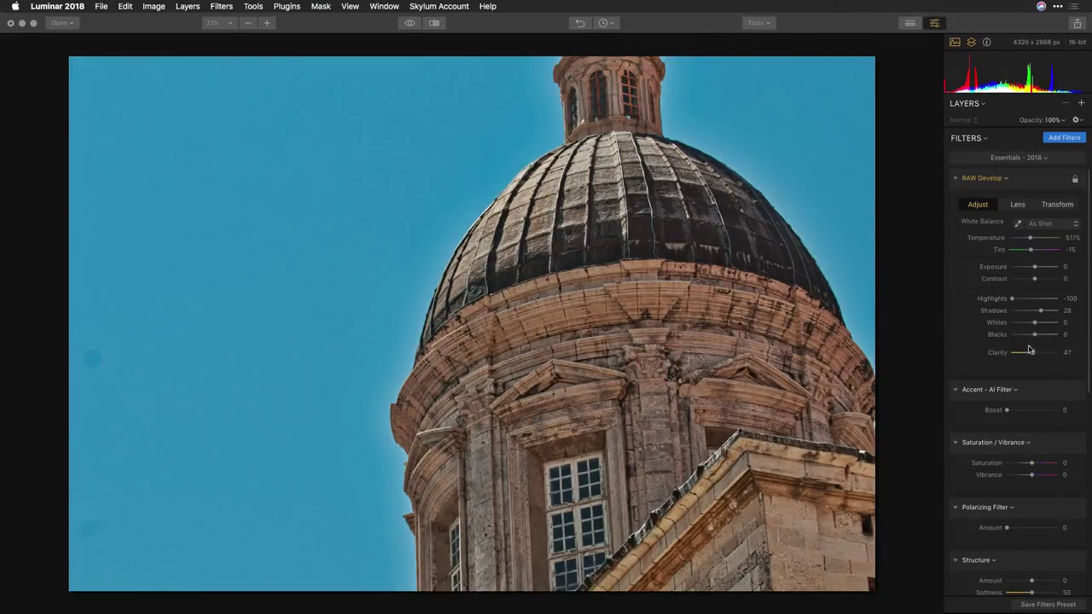
# - In the RAW Develop filter, set clarity to 1 and contrast to 41
pyautogui.moveTo(1033, 353); pyautogui.dragTo(1008, 354)
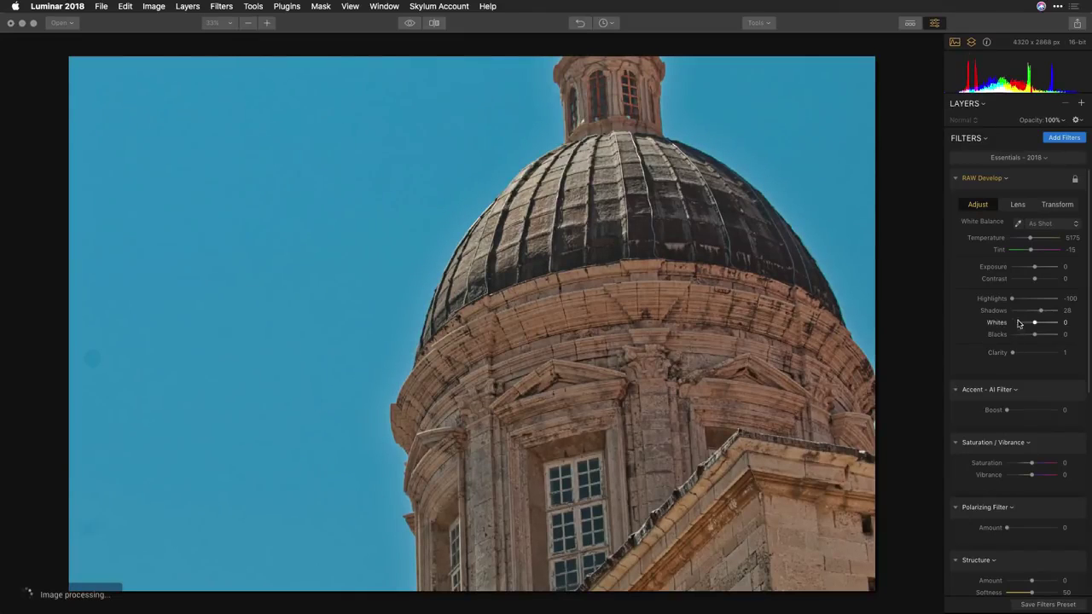
pyautogui.moveTo(1034, 280); pyautogui.dragTo(1042, 282)
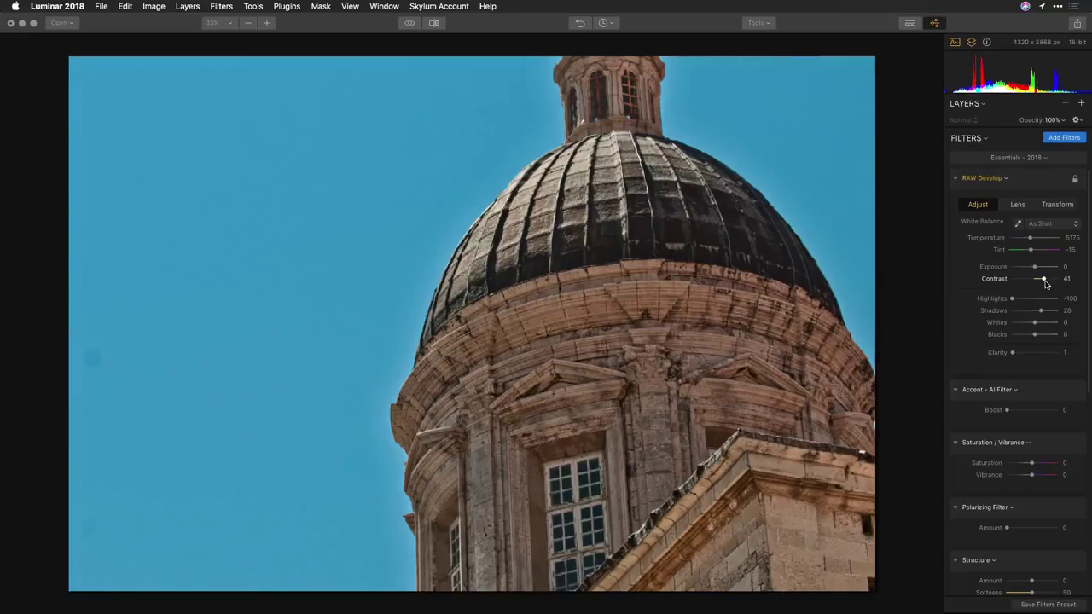
# - Set the Accent - AI Filter boost to 10 and the Polarizing Filter amount to 45
pyautogui.moveTo(1008, 410)
pyautogui.mouseDown()
pyautogui.moveTo(1029, 409)
pyautogui.moveTo(1008, 415)
pyautogui.mouseUp()
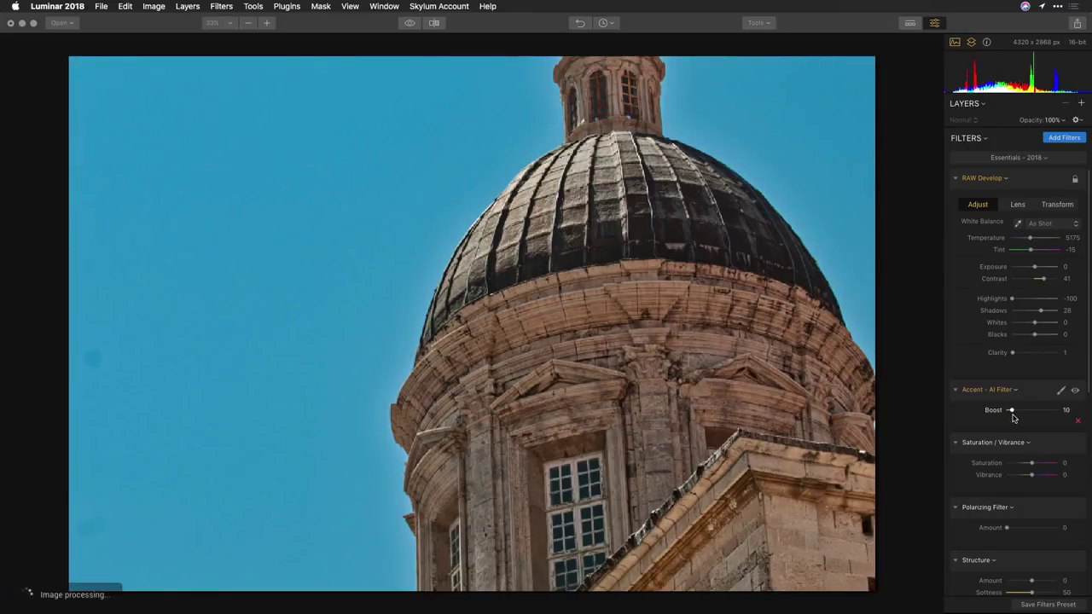
pyautogui.moveTo(1007, 527); pyautogui.dragTo(1031, 532)
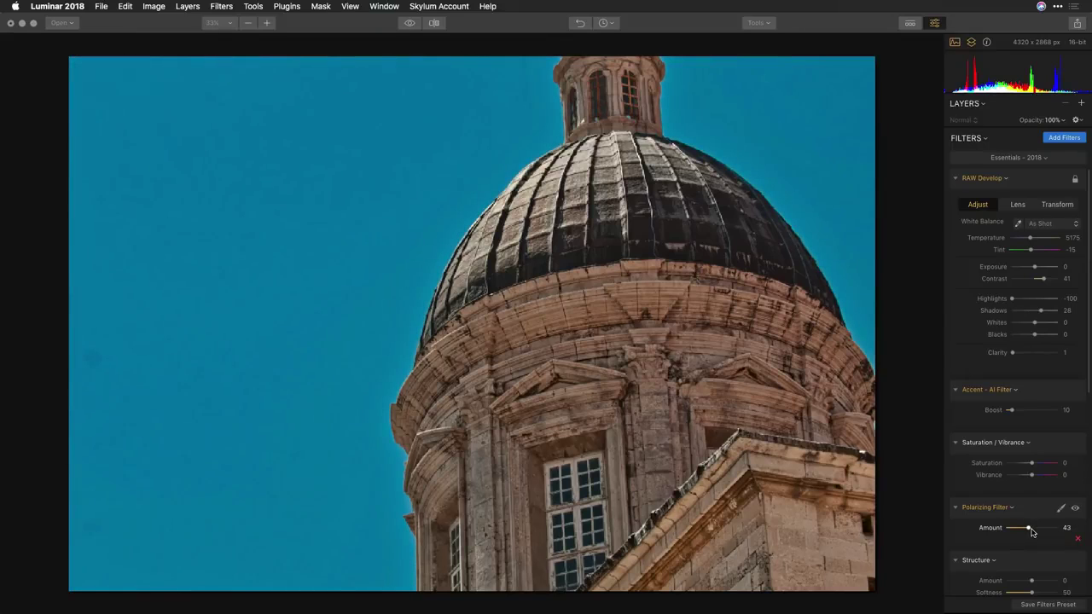
pyautogui.moveTo(1032, 532); pyautogui.dragTo(1033, 533)
# - Add an HSL filter from the filters catalog and set its aqua hue to -28 and blue hue to -6
pyautogui.scroll(-3, 1032, 534)
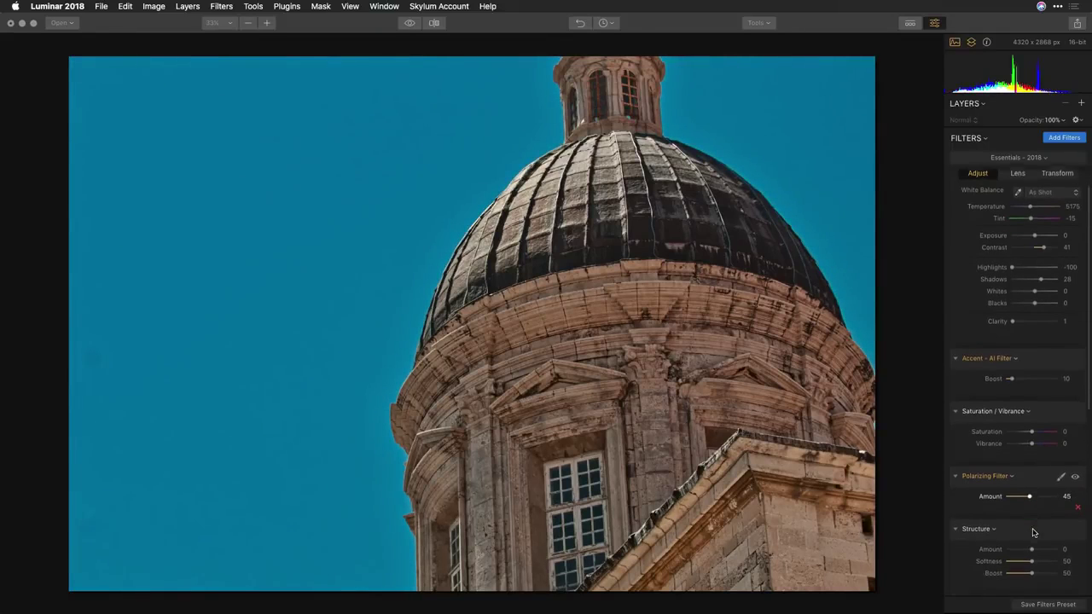
pyautogui.scroll(-1, 1033, 533)
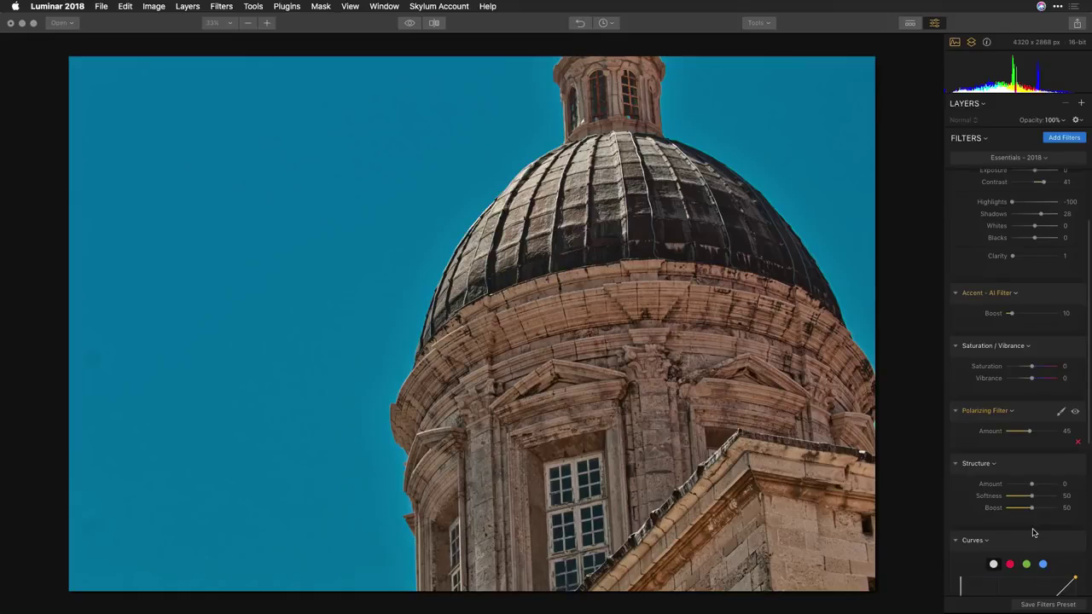
pyautogui.scroll(-10, 1033, 534)
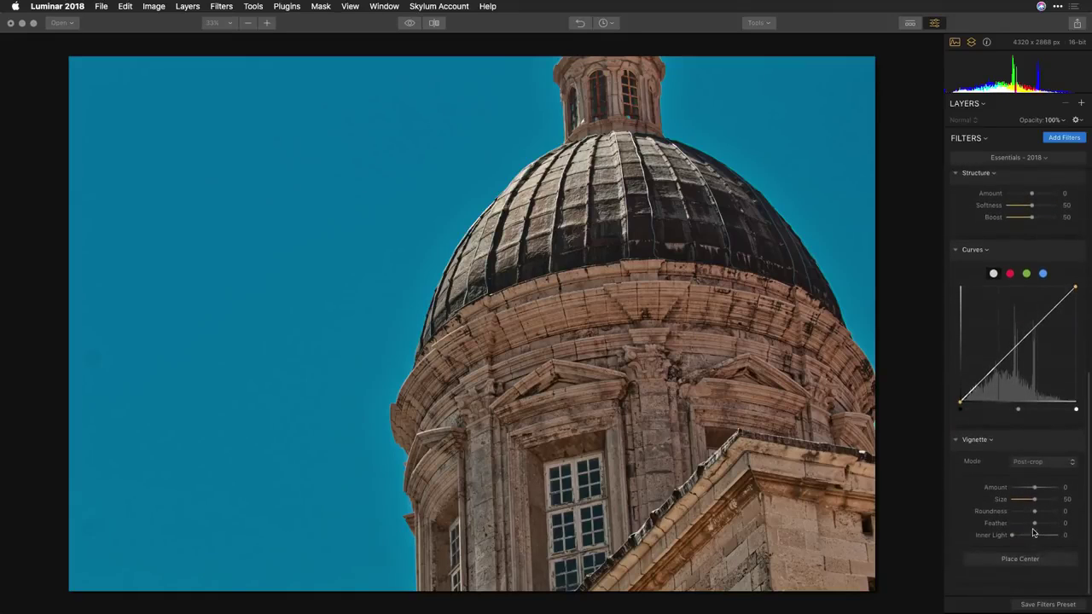
pyautogui.click(1050, 140)
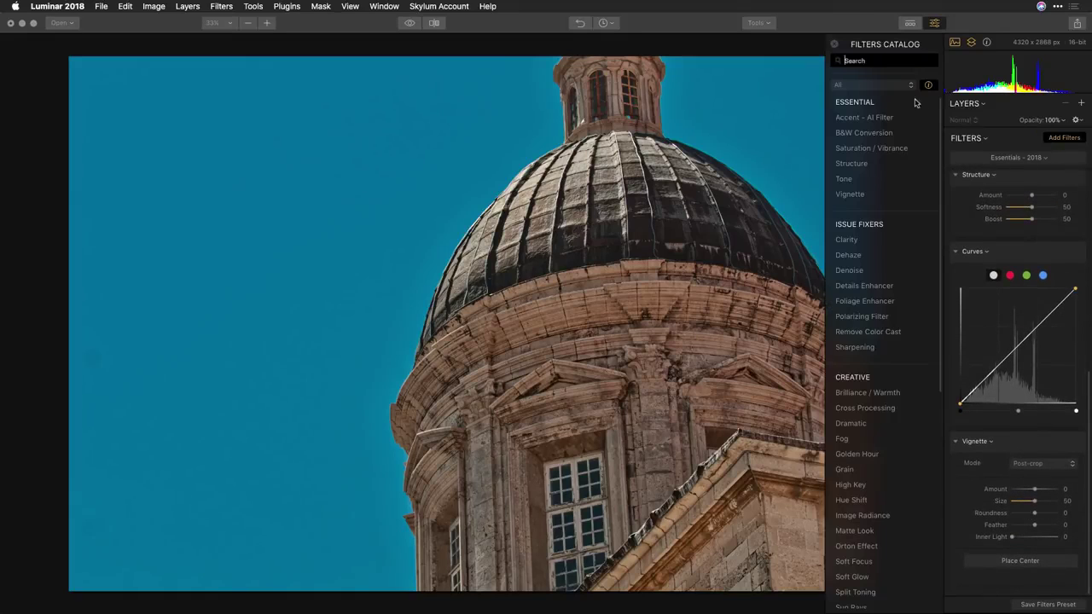
pyautogui.click(874, 61)
pyautogui.write('hsl')
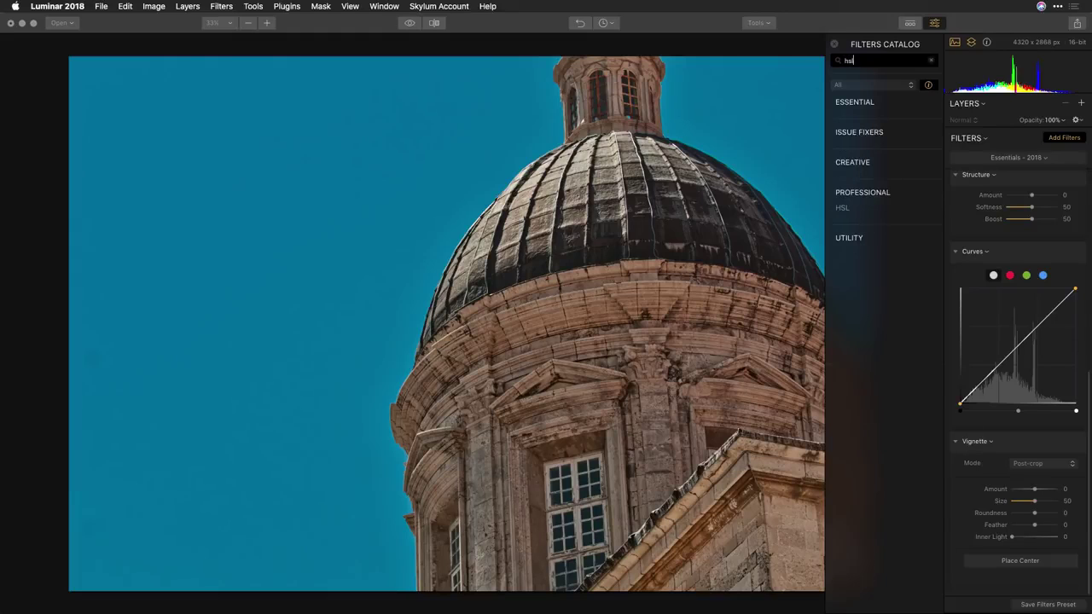
pyautogui.click(853, 208)
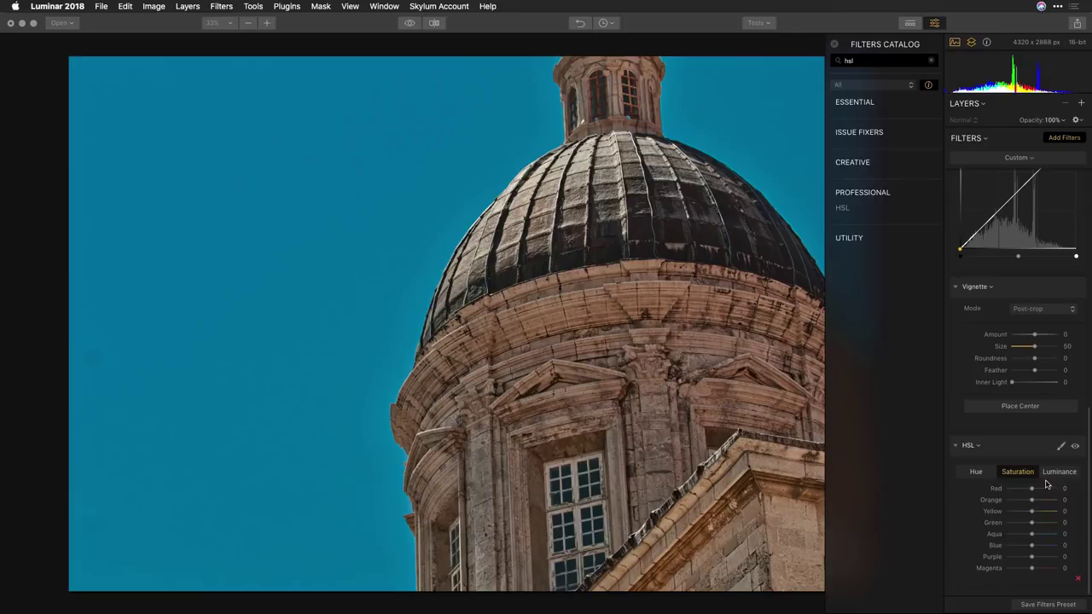
pyautogui.click(981, 475)
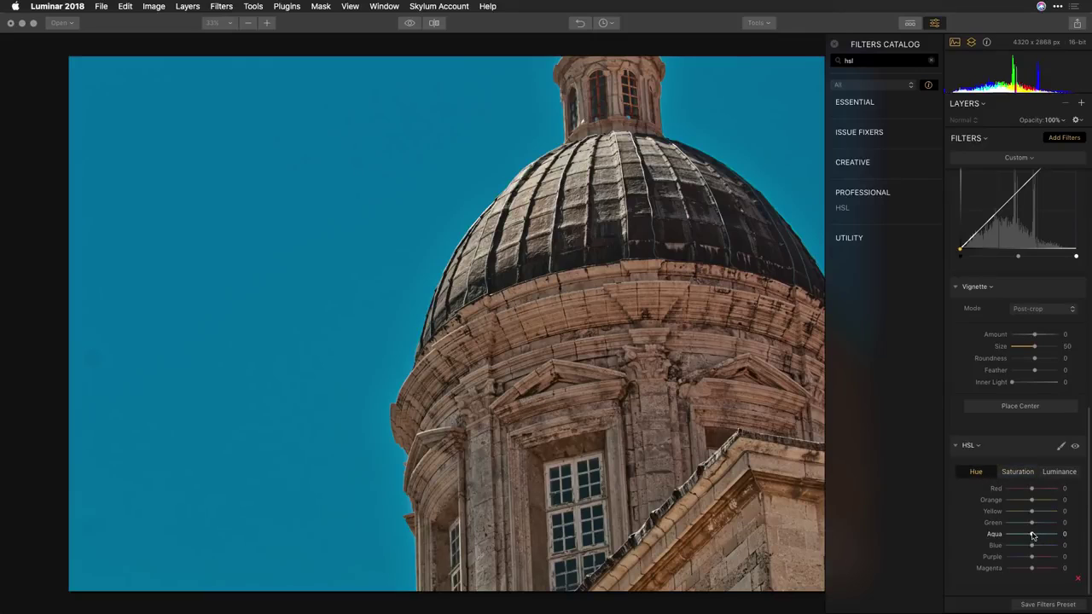
pyautogui.moveTo(1033, 535)
pyautogui.mouseDown()
pyautogui.moveTo(1001, 538)
pyautogui.moveTo(1043, 549)
pyautogui.moveTo(1031, 549)
pyautogui.mouseUp()
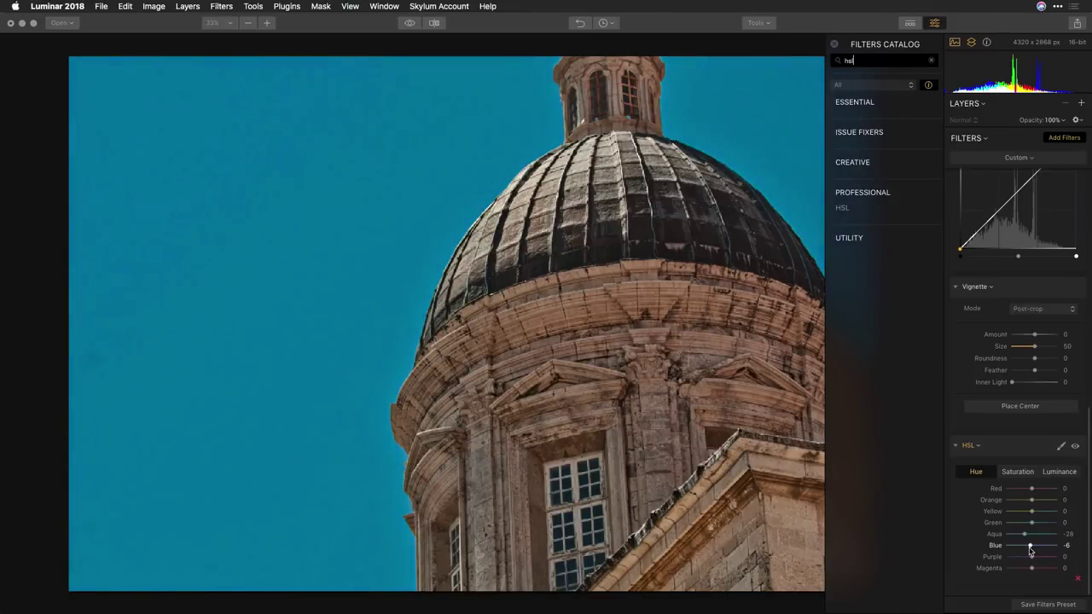
# - In the HSL filter, set blue saturation to -20, raise red and orange saturation, and set orange luminance to -33
pyautogui.click(1029, 474)
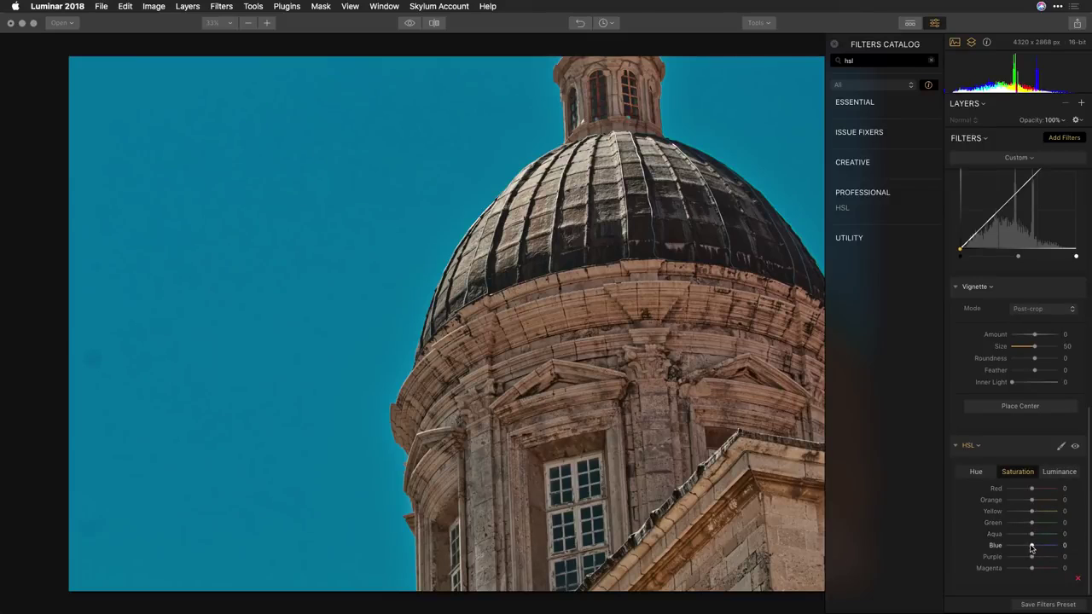
pyautogui.moveTo(1032, 547); pyautogui.dragTo(1026, 551)
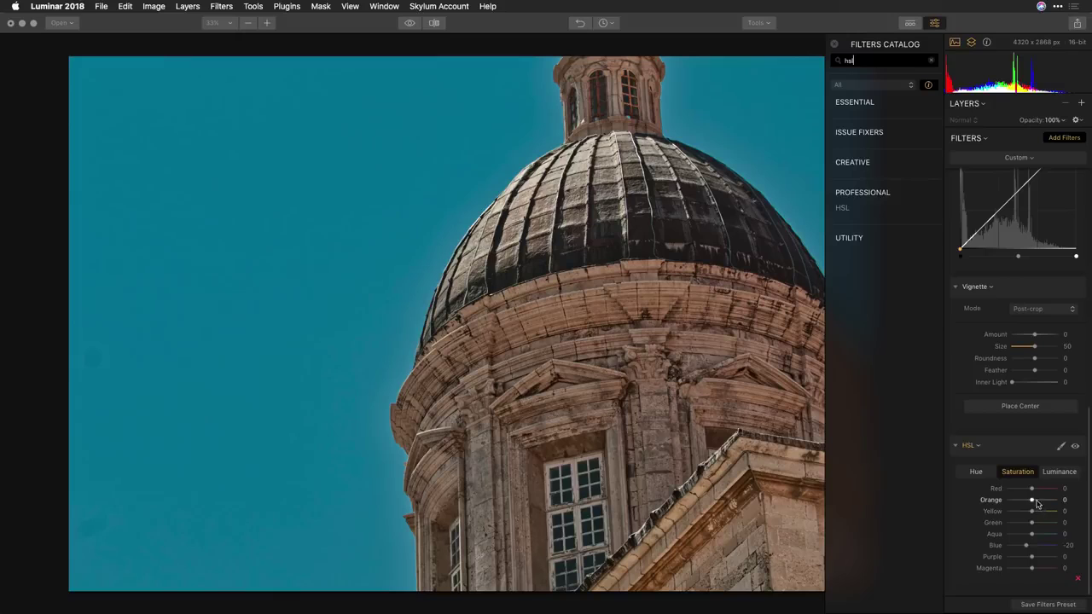
pyautogui.moveTo(1032, 489); pyautogui.dragTo(1046, 504)
pyautogui.click(1049, 473)
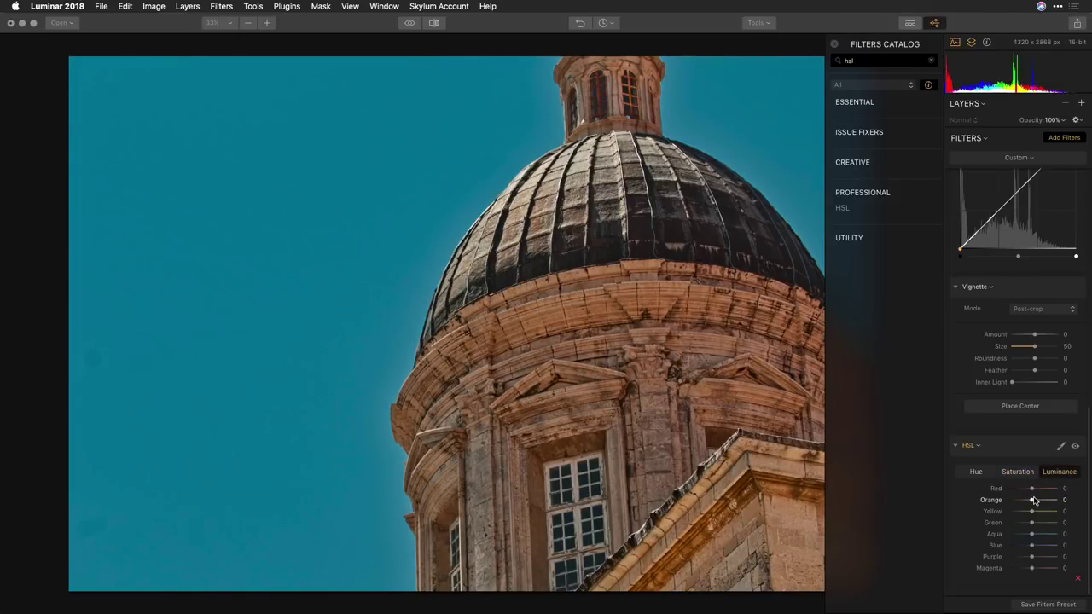
pyautogui.moveTo(1030, 502); pyautogui.dragTo(1024, 504)
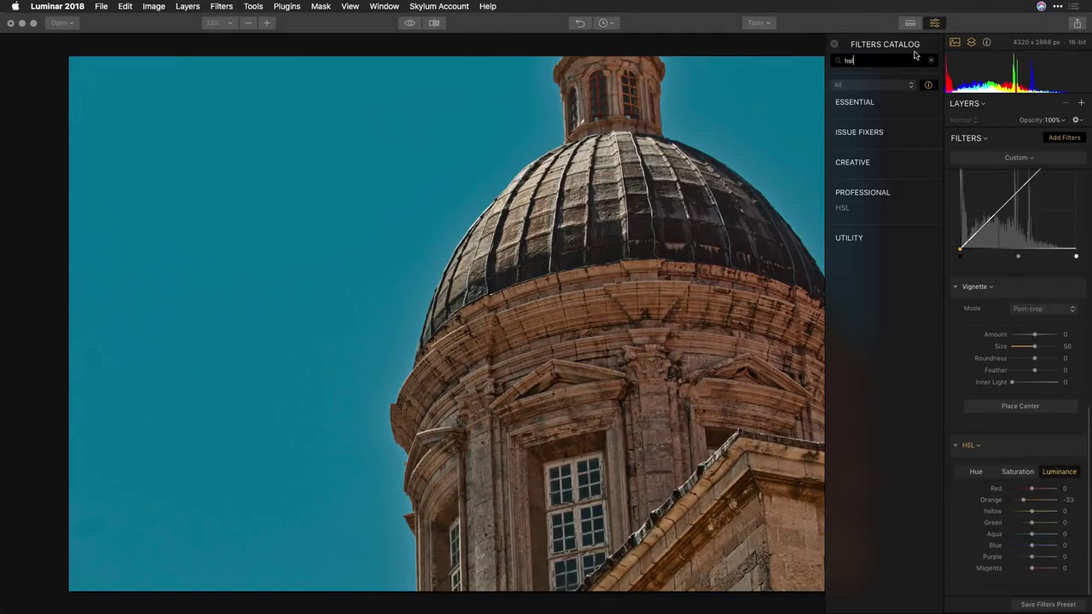
# - Add a second Structure filter below HSL with amount 20 and softness 61
pyautogui.press('BackSpace')
pyautogui.write('stru')
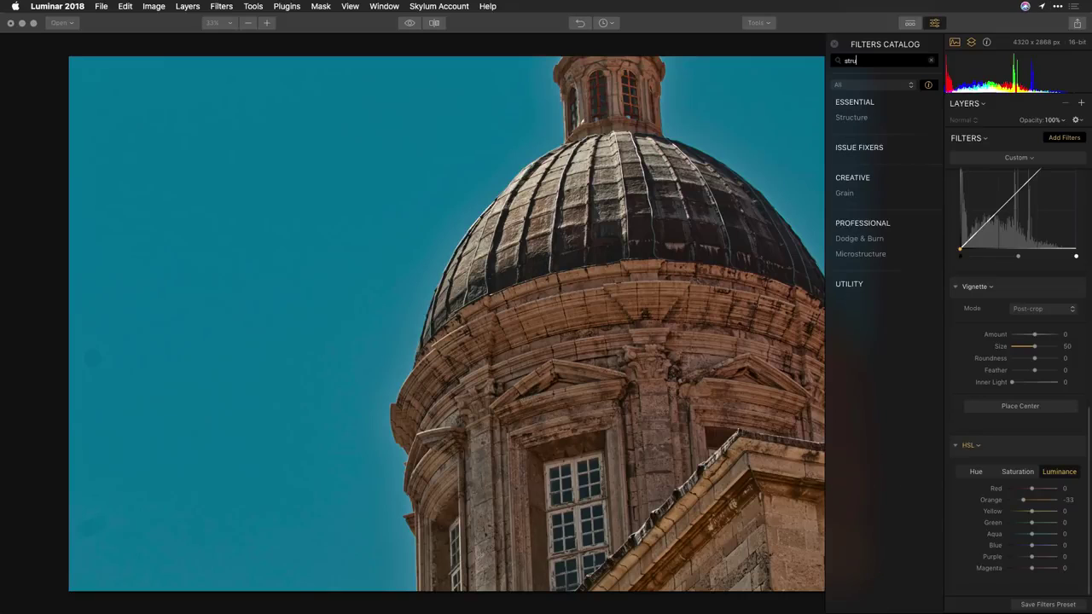
pyautogui.click(860, 117)
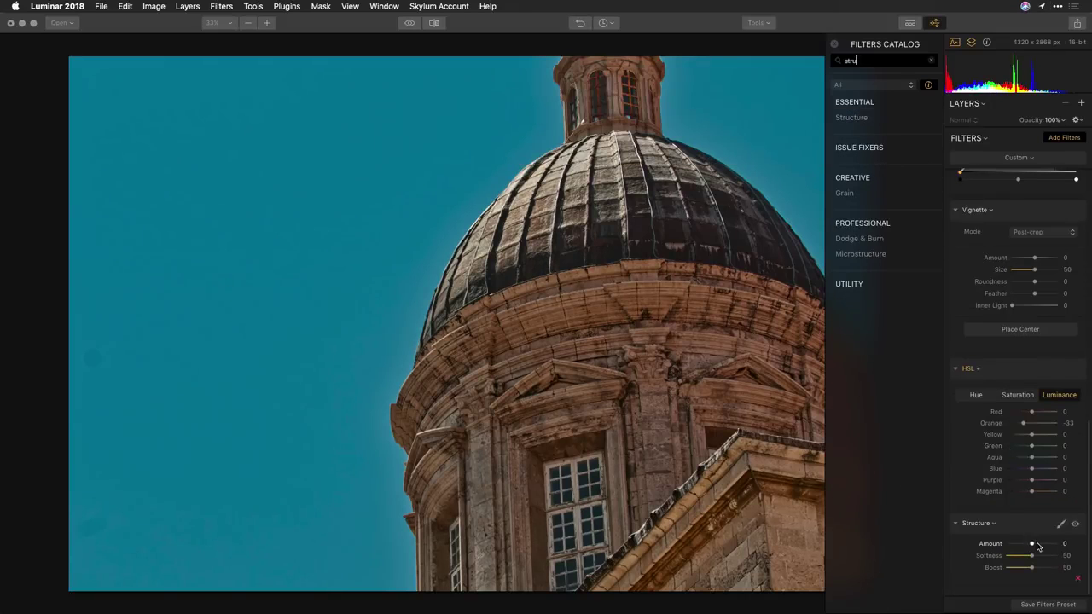
pyautogui.click(1038, 544)
pyautogui.moveTo(1041, 546)
pyautogui.mouseDown()
pyautogui.moveTo(1024, 547)
pyautogui.moveTo(1043, 547)
pyautogui.moveTo(1033, 546)
pyautogui.moveTo(1038, 557)
pyautogui.mouseUp()
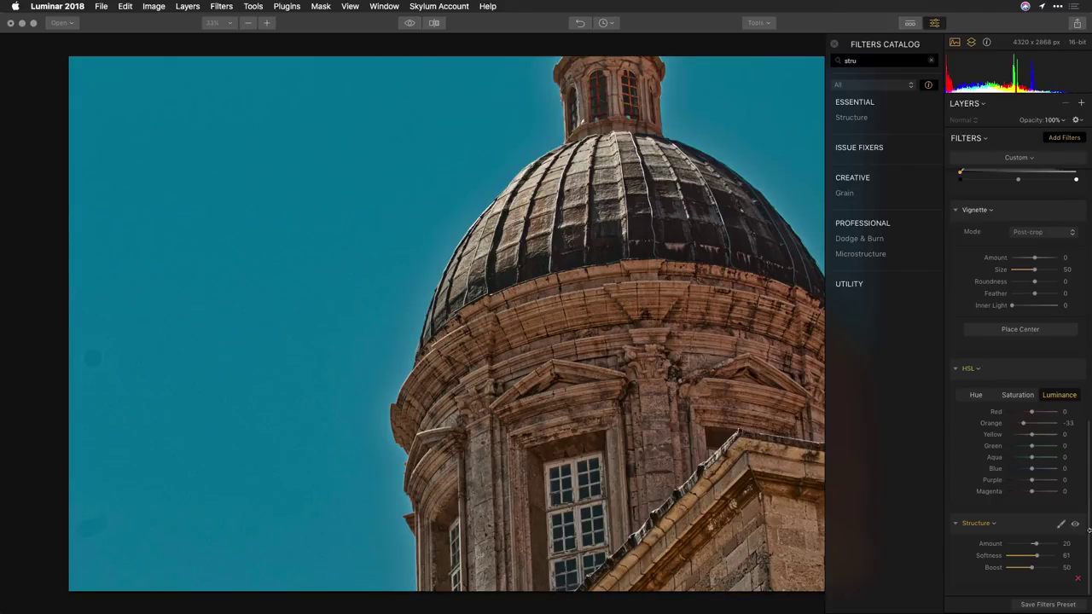
# - Create a luminosity mask on the new Structure filter and, with the mask displayed, brush over the sky along the photo's left edge
pyautogui.click(1061, 524)
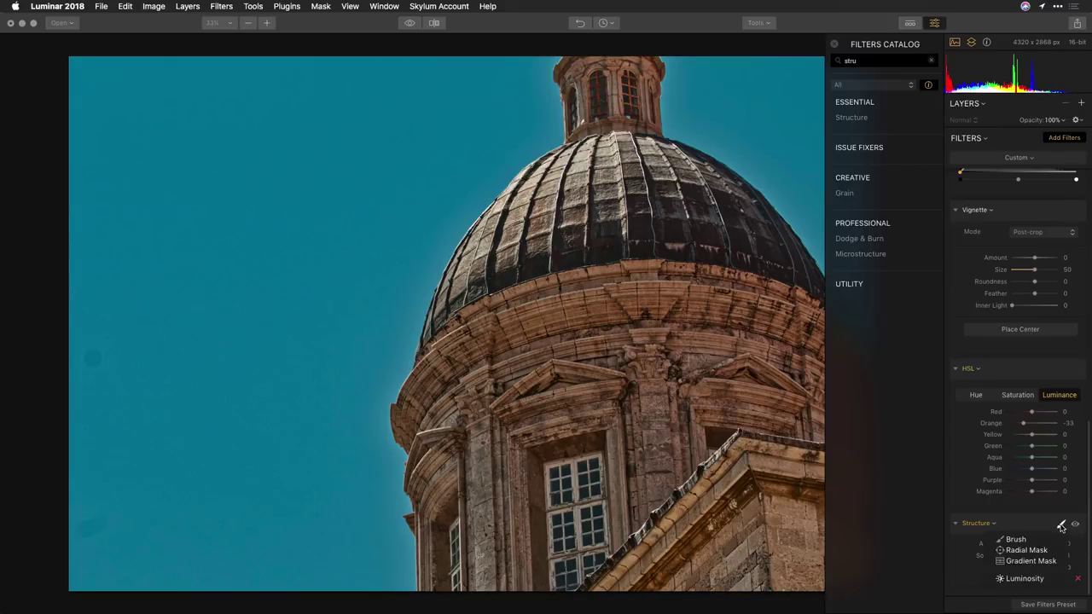
pyautogui.click(1042, 580)
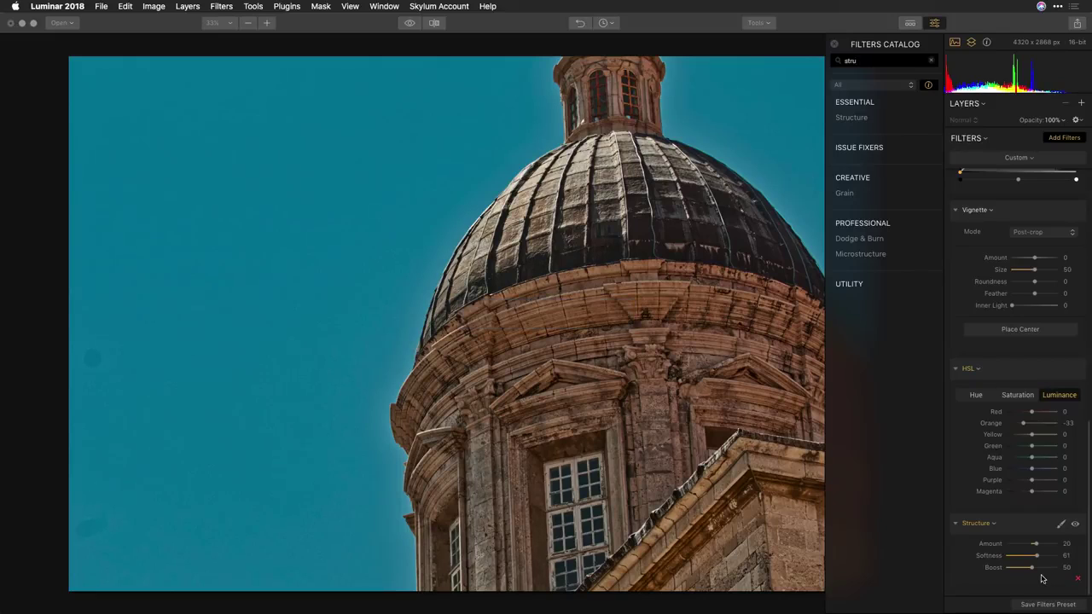
pyautogui.click(1062, 524)
pyautogui.click(1028, 539)
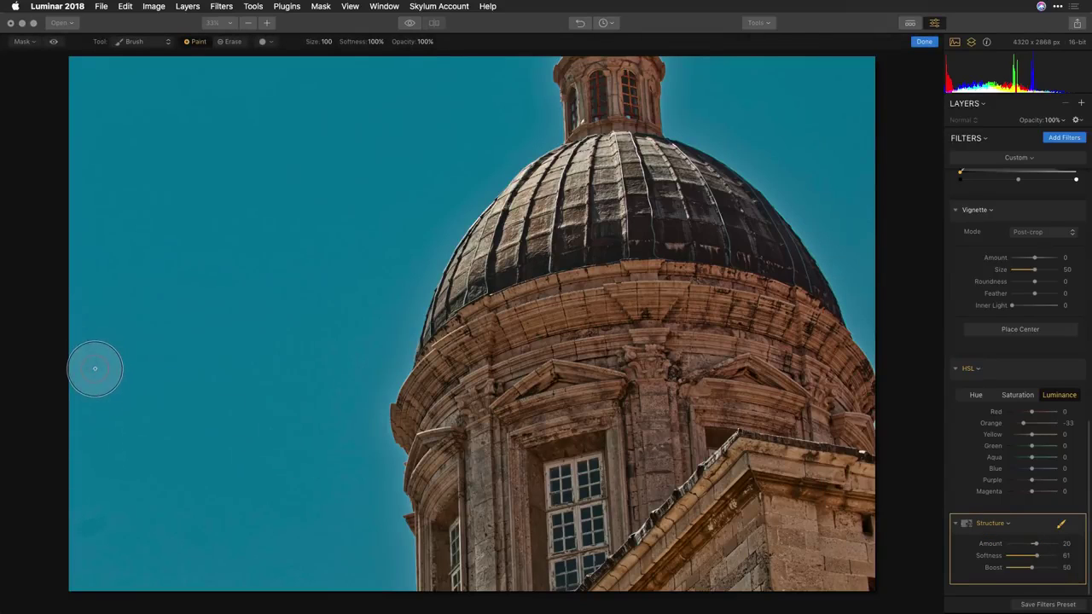
pyautogui.click(54, 41)
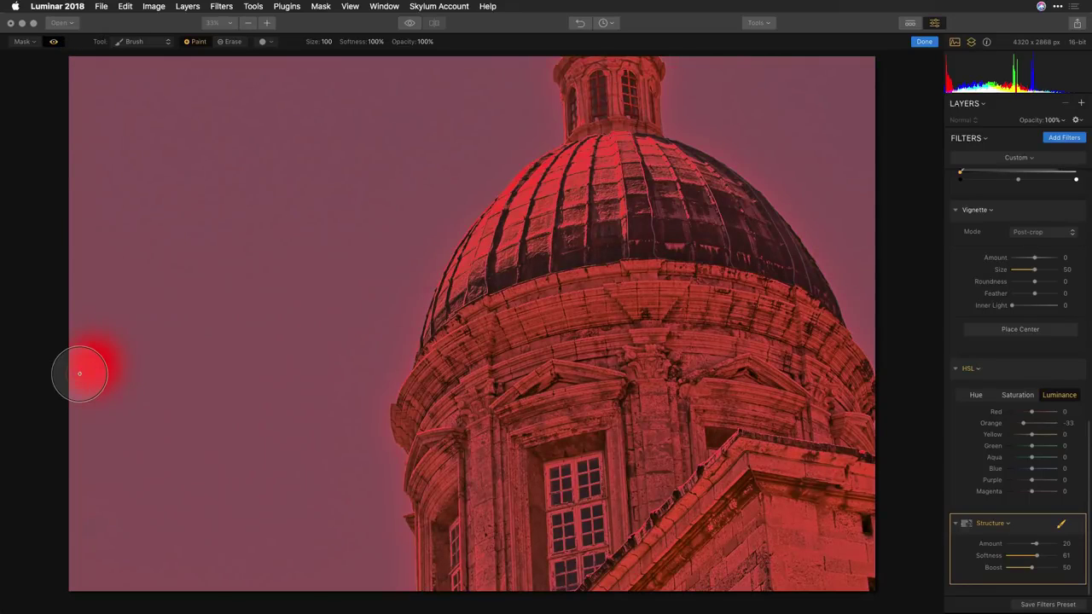
pyautogui.moveTo(79, 373)
pyautogui.mouseDown()
pyautogui.moveTo(85, 335)
pyautogui.moveTo(93, 602)
pyautogui.moveTo(104, 306)
pyautogui.moveTo(100, 394)
pyautogui.moveTo(67, 189)
pyautogui.moveTo(80, 83)
pyautogui.moveTo(111, 72)
pyautogui.mouseUp()
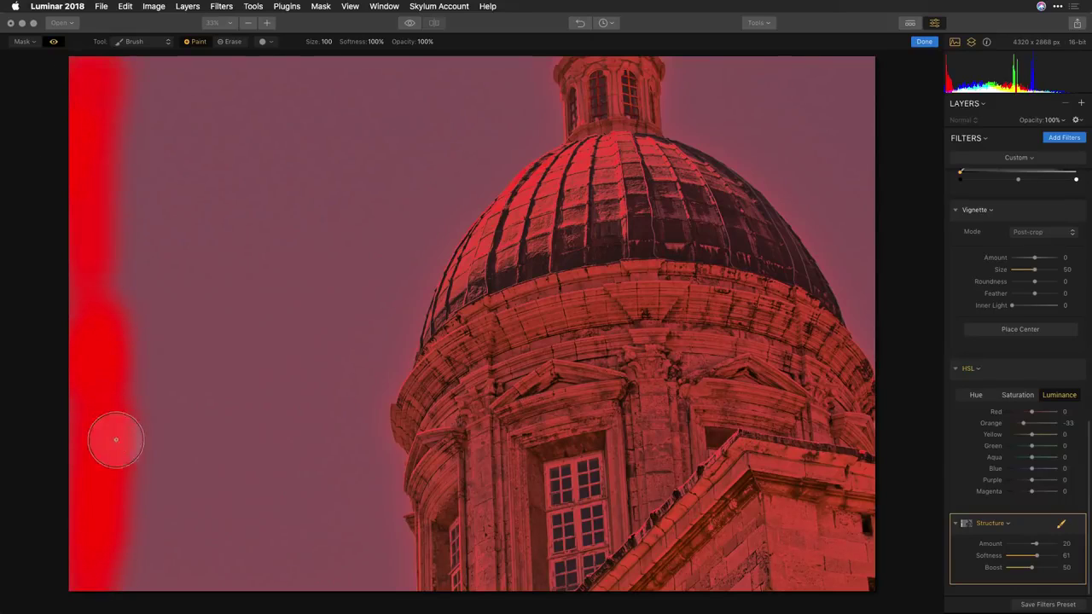
pyautogui.moveTo(116, 440); pyautogui.dragTo(134, 415)
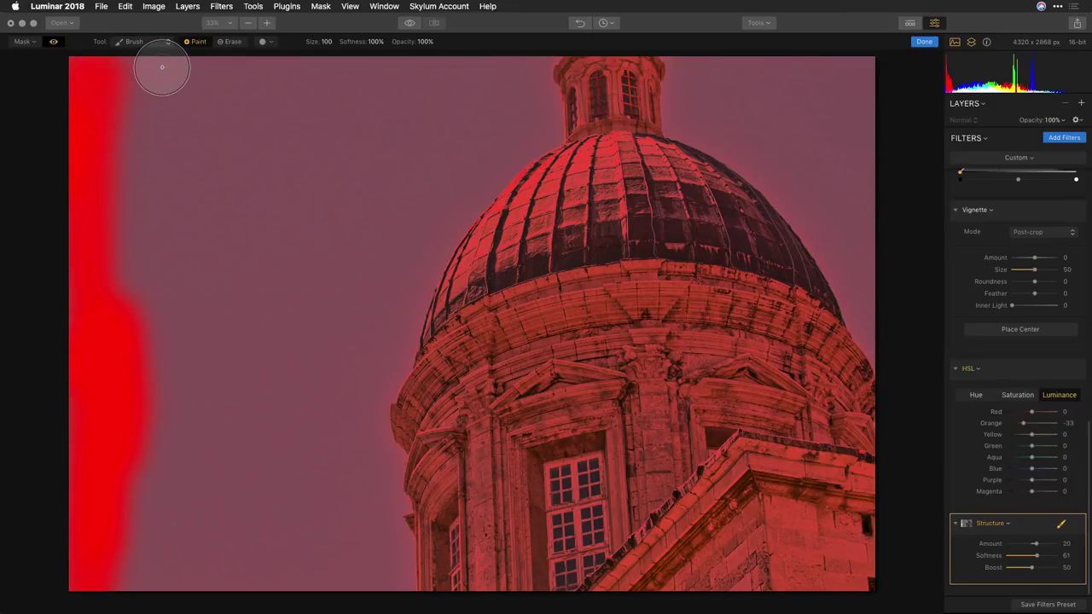
# - Draw a horizontal gradient mask from the photo's left edge to just before the dome, and finish editing the Structure mask
pyautogui.click(143, 41)
pyautogui.click(143, 52)
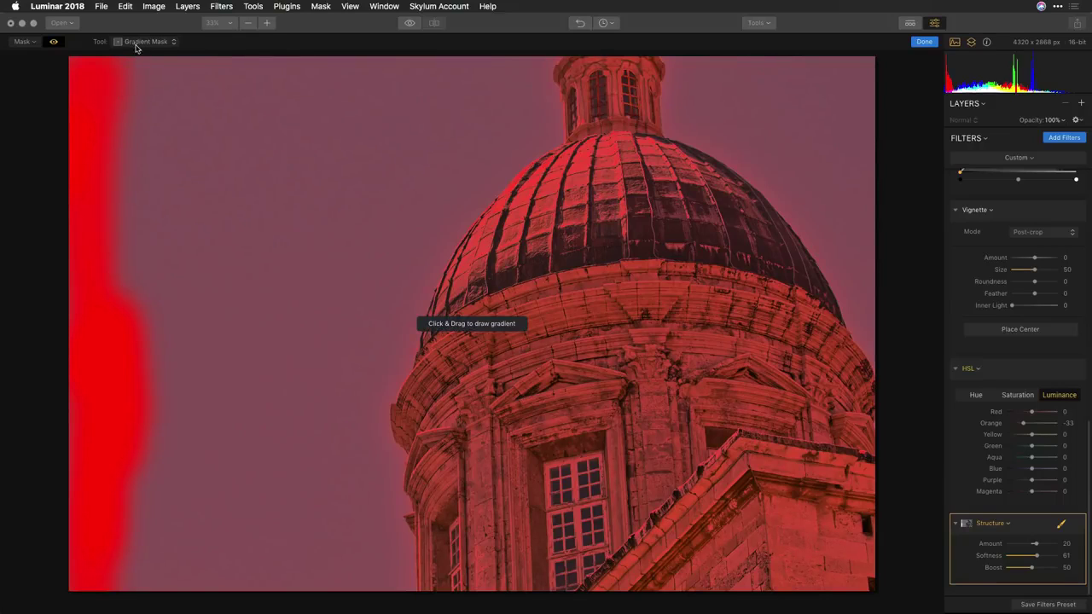
pyautogui.moveTo(100, 308); pyautogui.dragTo(372, 313)
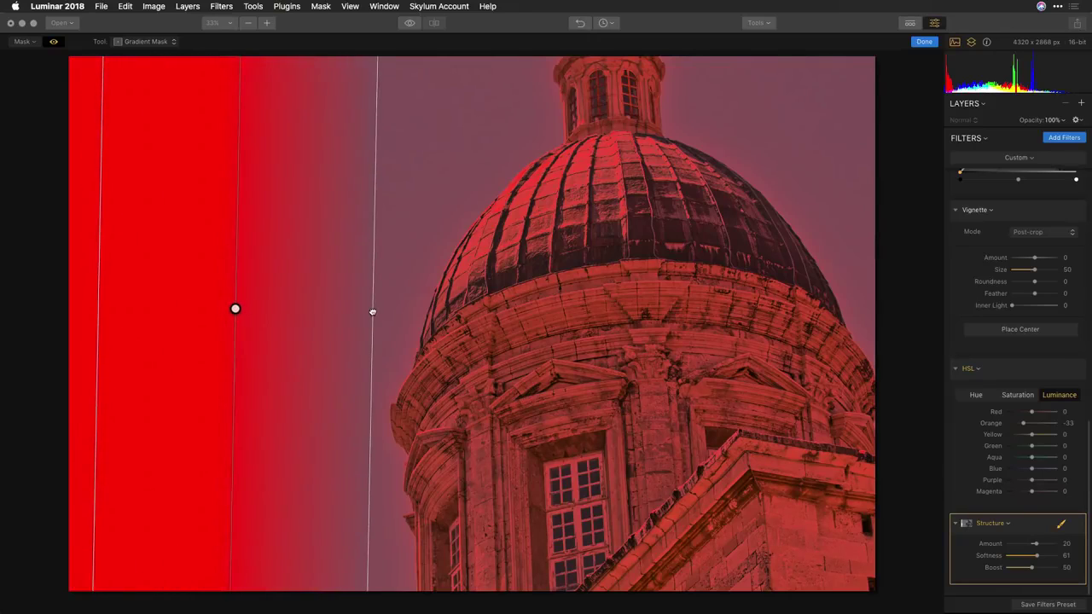
pyautogui.click(920, 46)
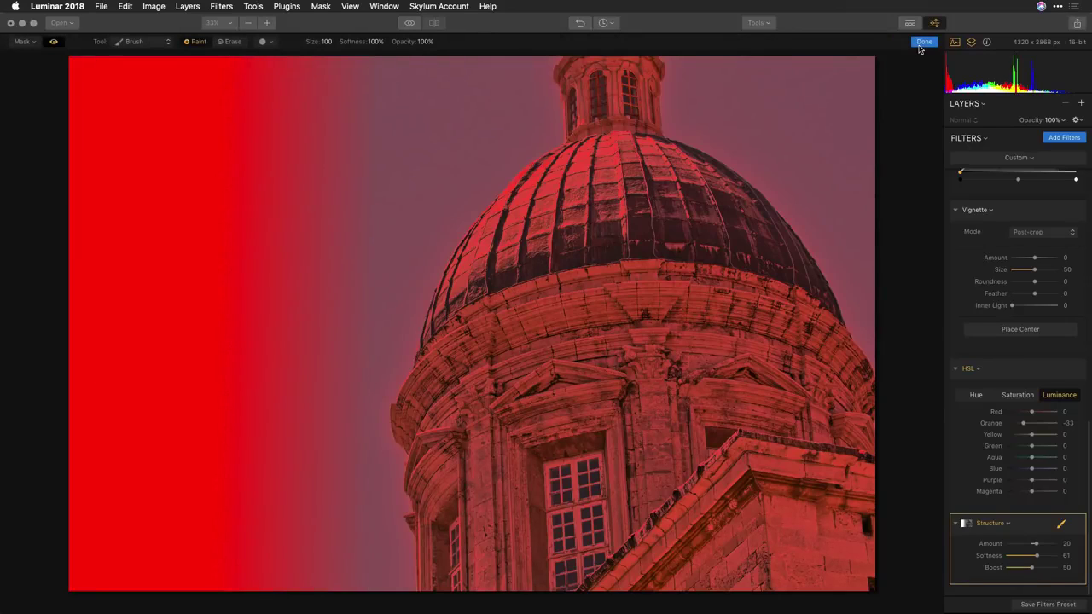
pyautogui.click(923, 42)
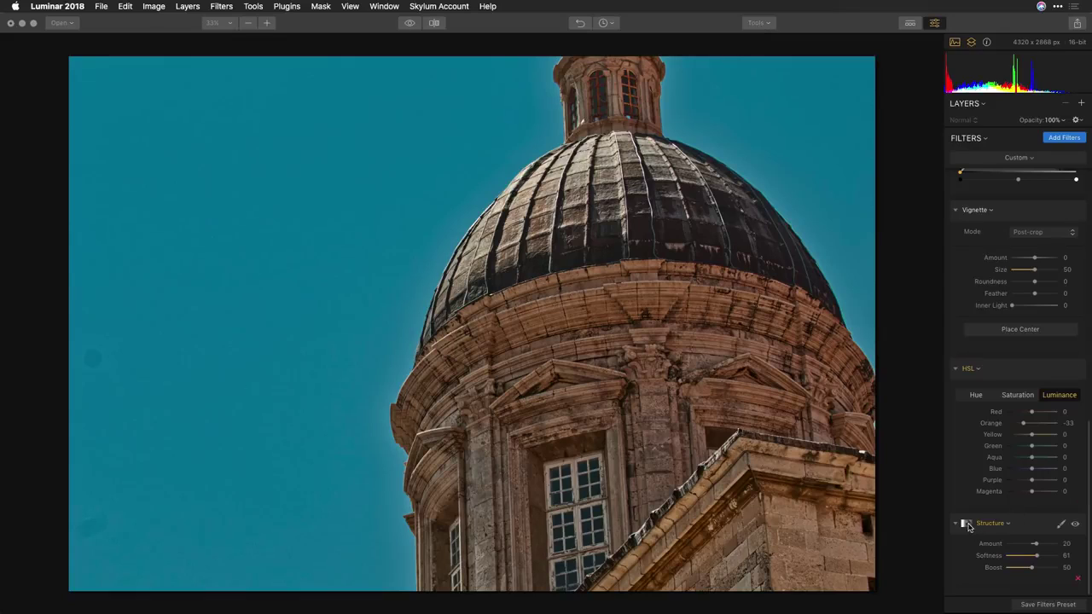
# - Invert the mask of the new Structure filter
pyautogui.click(1061, 525)
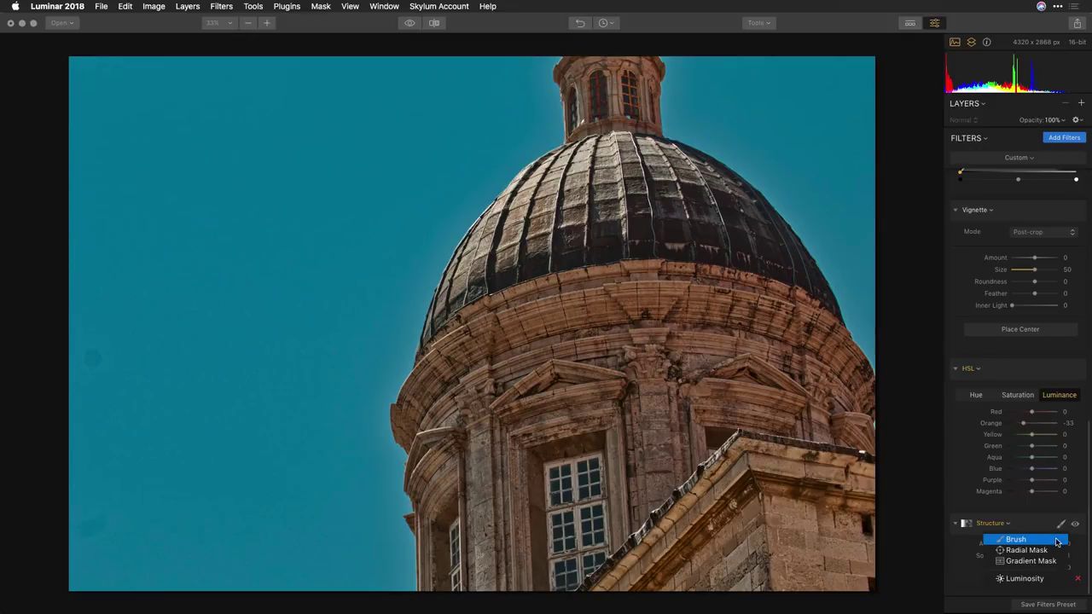
pyautogui.click(992, 523)
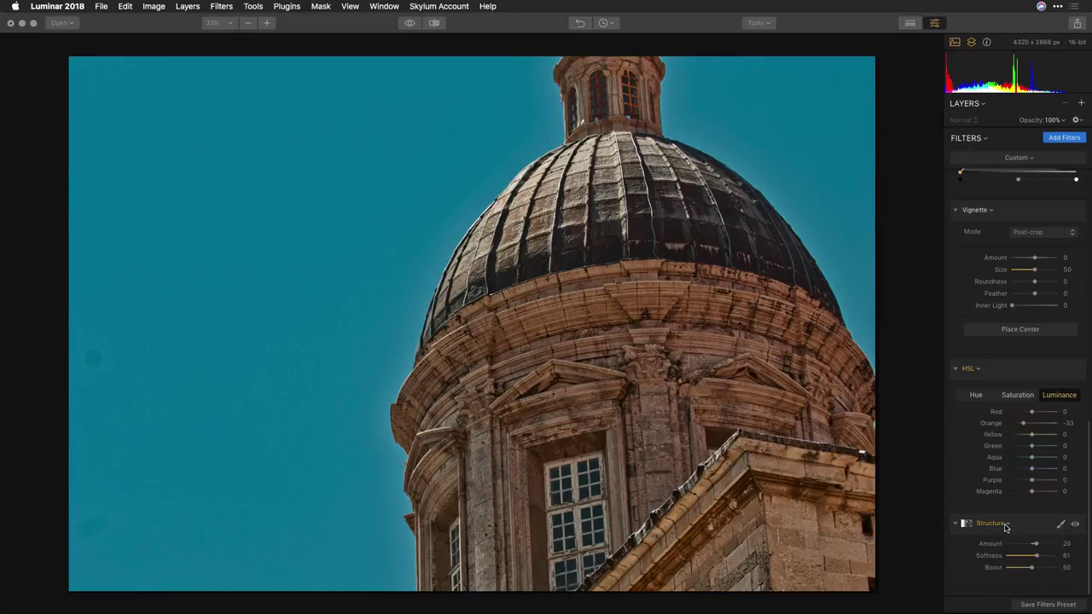
pyautogui.click(992, 523)
pyautogui.moveTo(1006, 528)
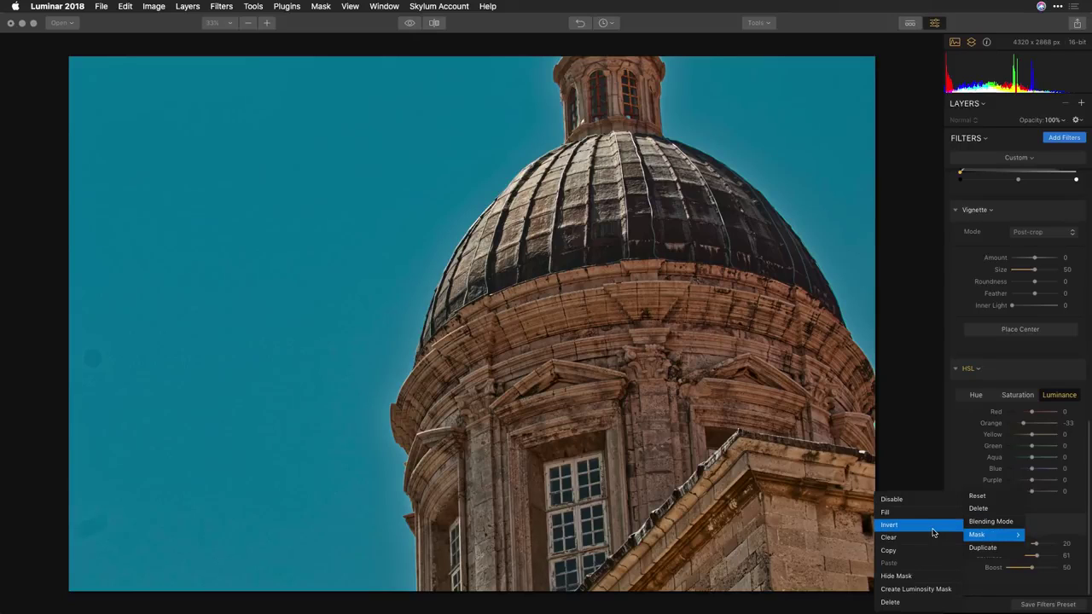
pyautogui.click(930, 526)
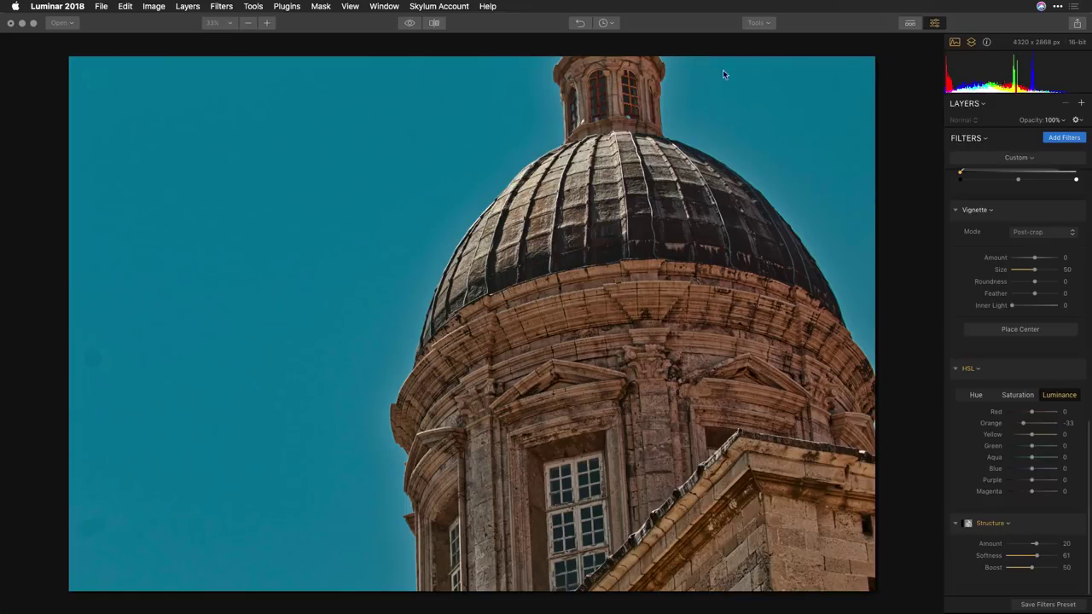
# - Erase the dark dust spot near the left edge of the sky with the Erase tool and finish erasing
pyautogui.click(767, 26)
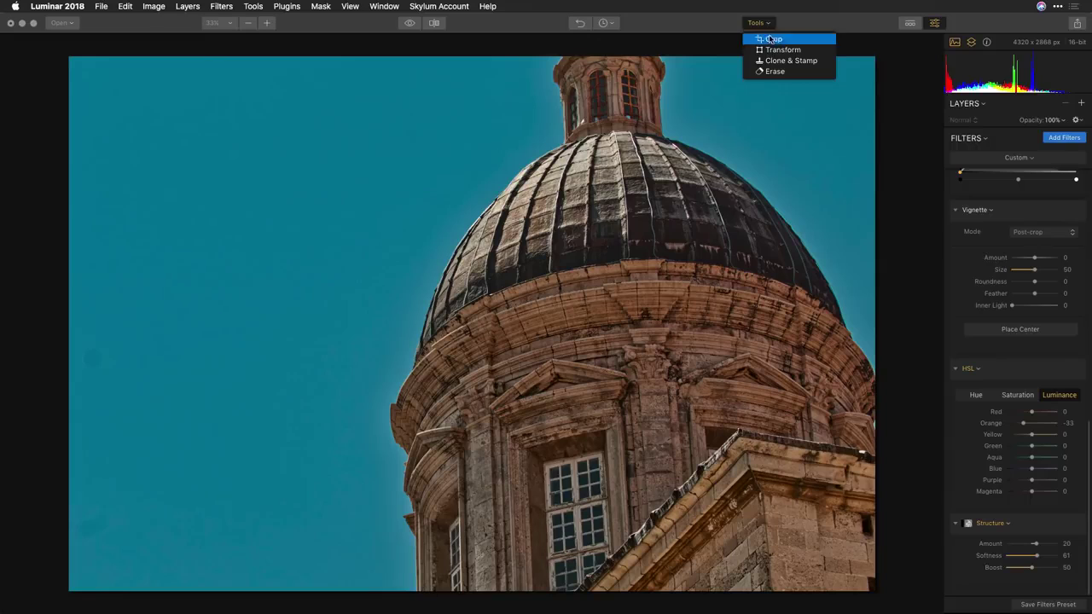
pyautogui.click(772, 74)
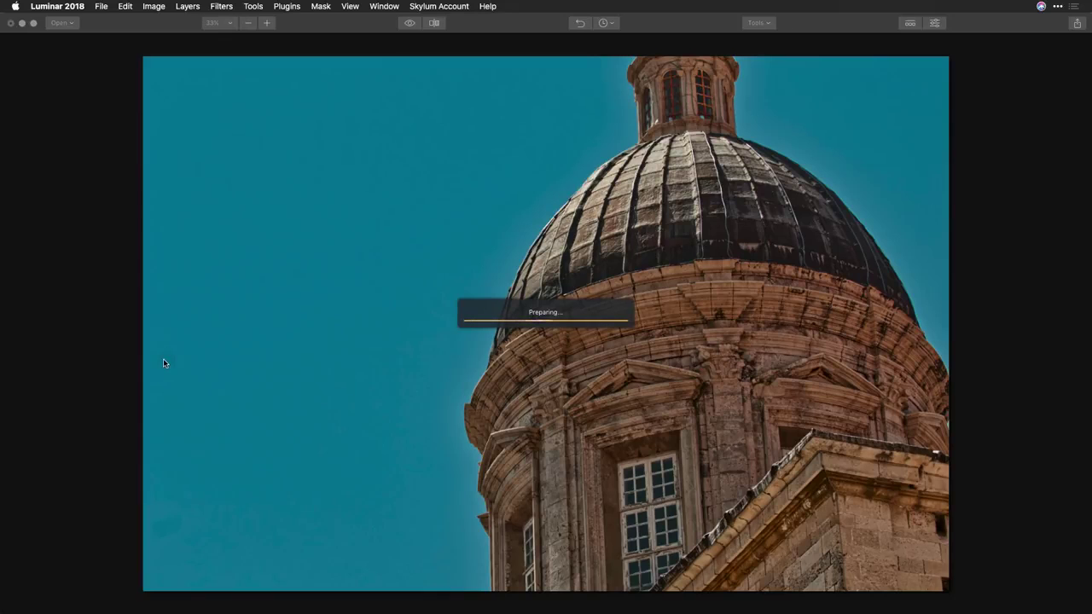
pyautogui.moveTo(164, 363); pyautogui.dragTo(166, 380)
pyautogui.moveTo(167, 367); pyautogui.dragTo(172, 364)
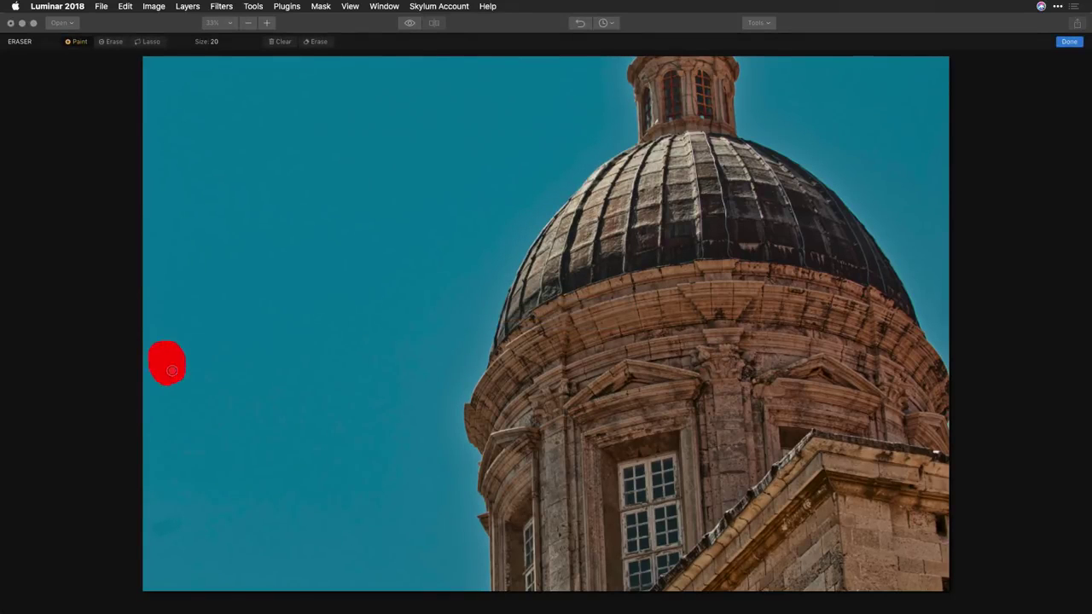
pyautogui.click(316, 42)
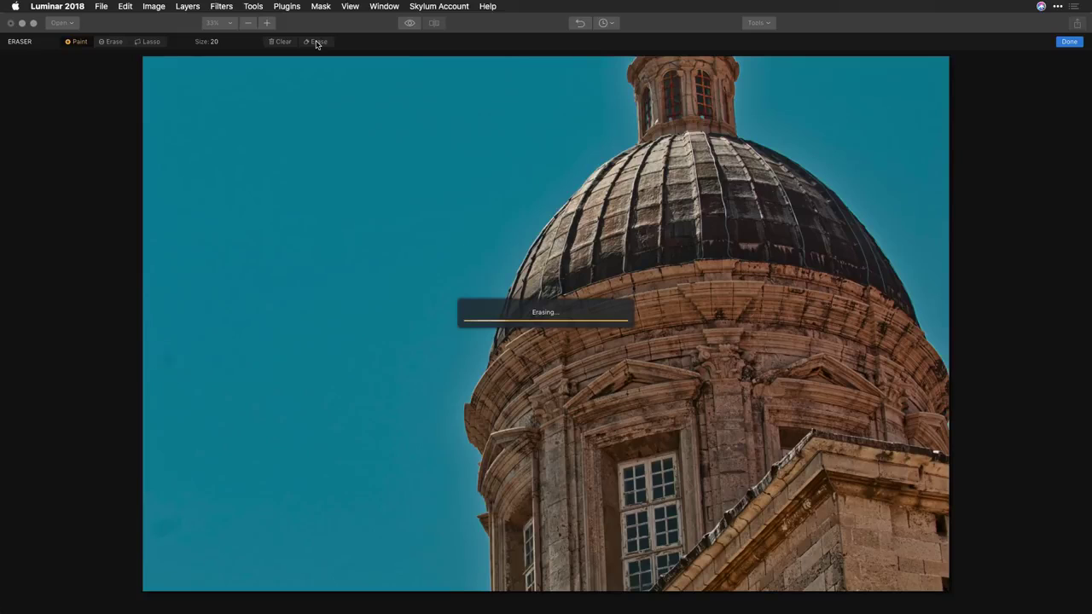
pyautogui.click(1070, 42)
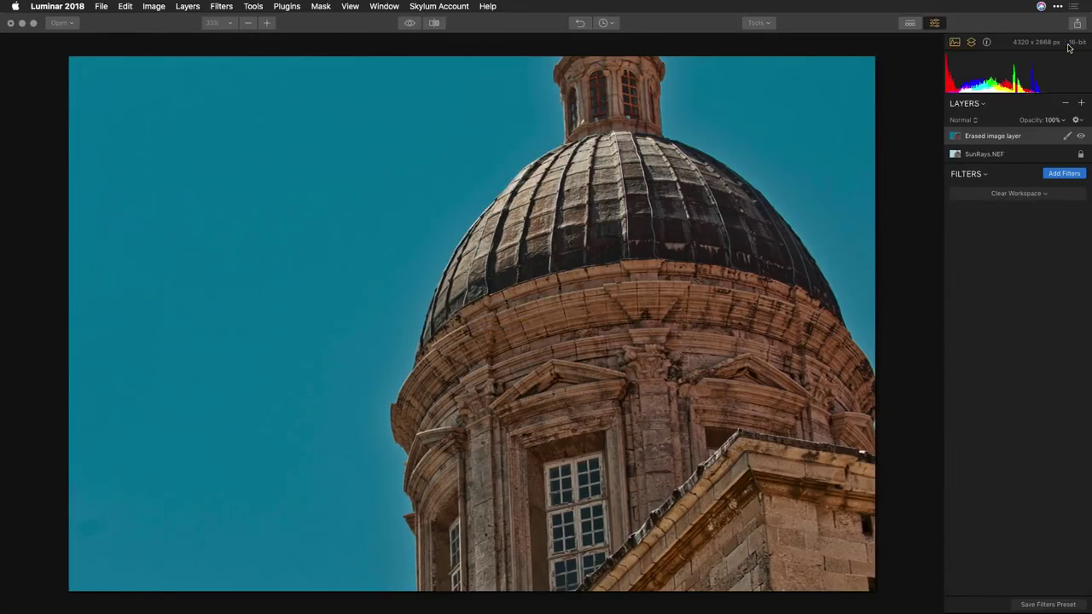
# - Add a new adjustment layer above the erased image layer and display the Dramatic preset category
pyautogui.click(1082, 104)
pyautogui.click(1077, 116)
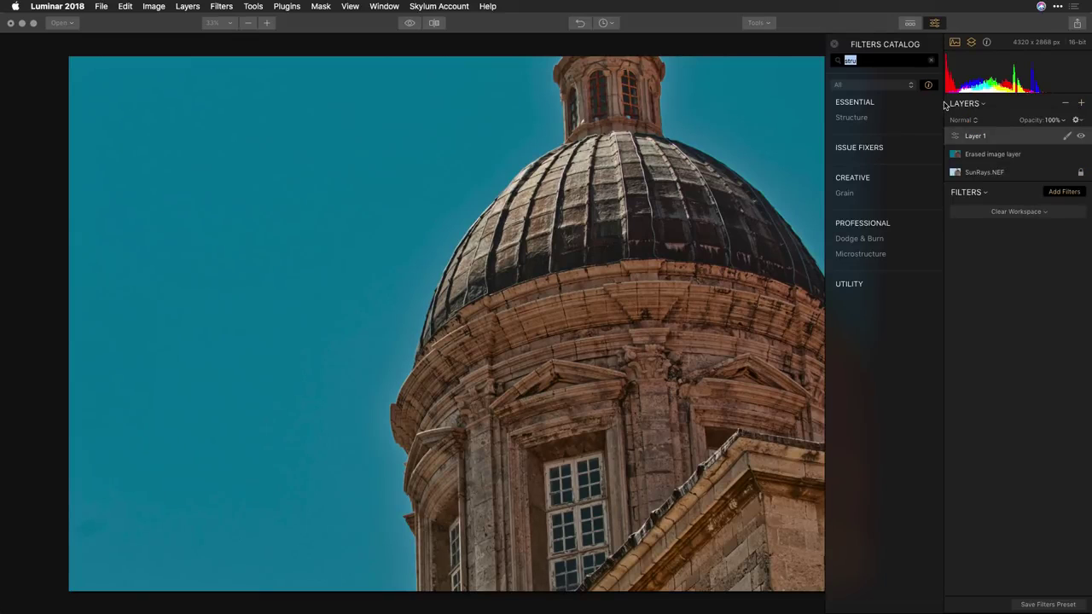
pyautogui.click(837, 44)
pyautogui.click(909, 24)
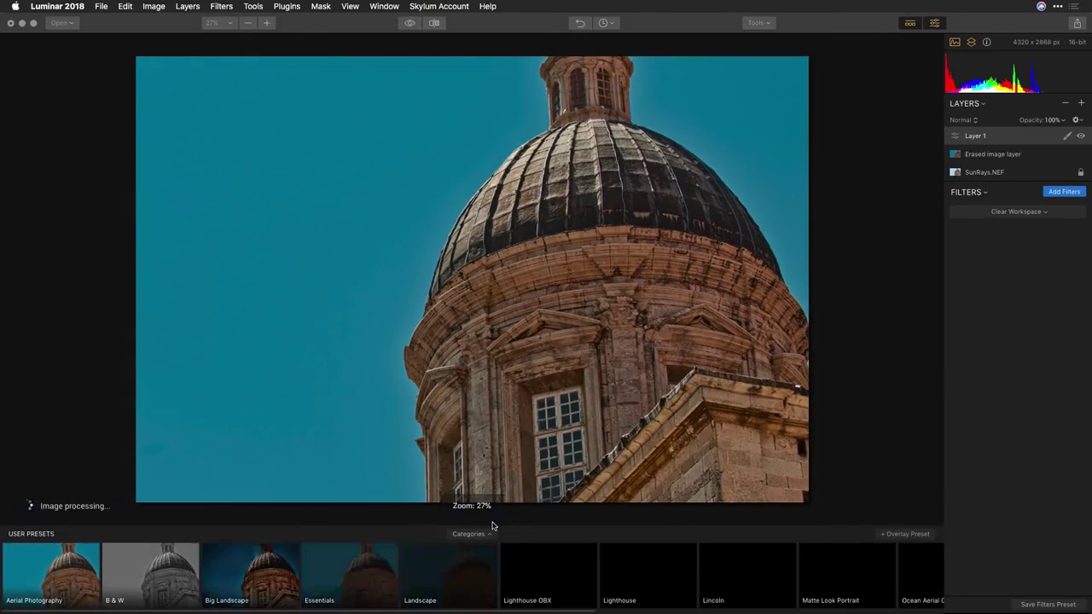
pyautogui.click(476, 533)
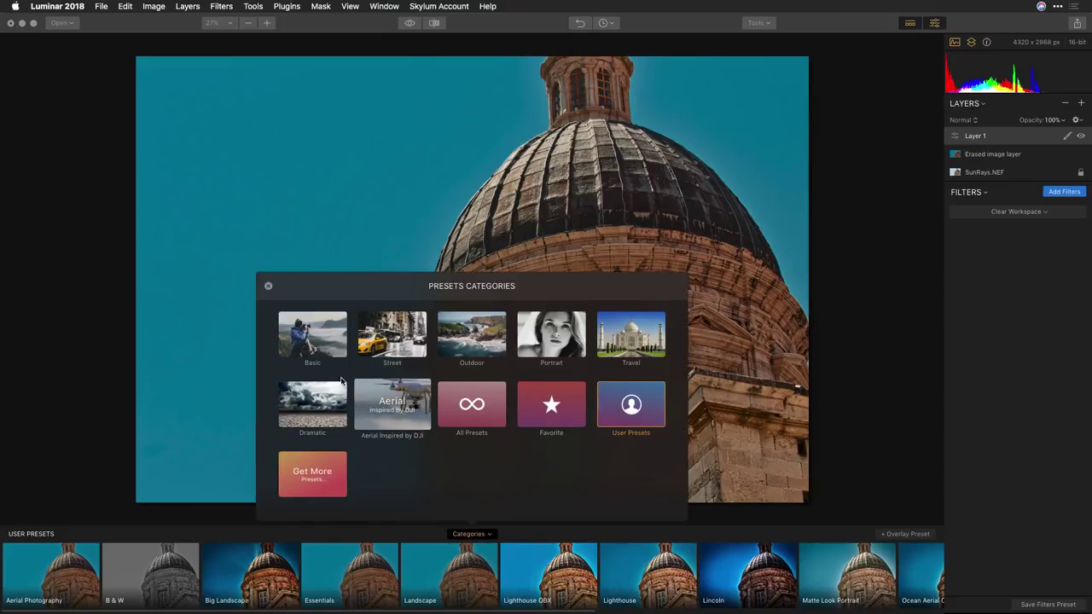
pyautogui.click(313, 403)
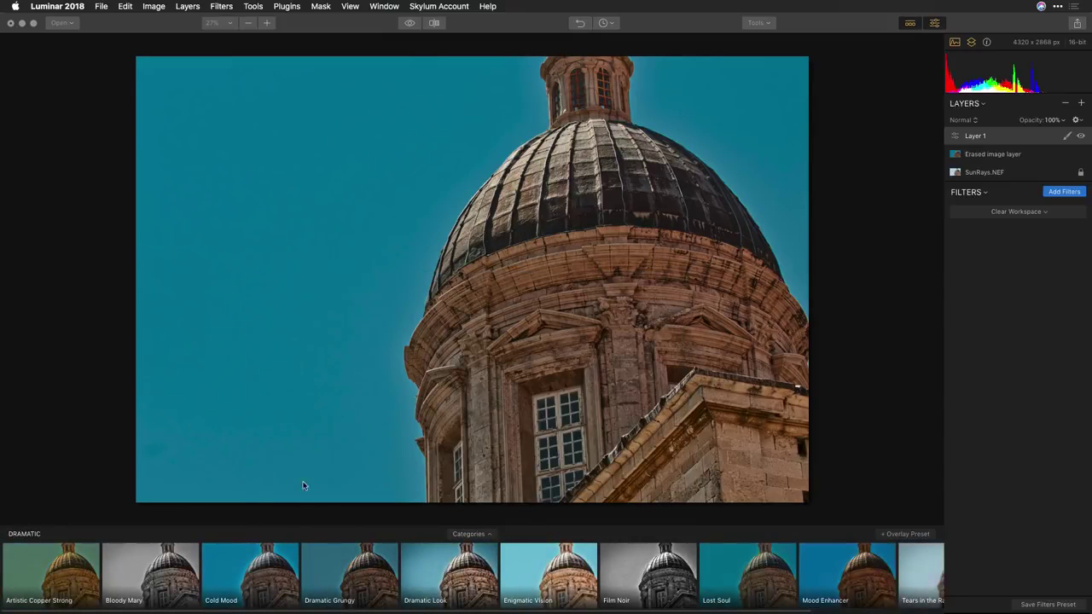
# - Try the Cold Mood, Dramatic Grungy and Dramatic Look presets, and apply Film Noir to the adjustment layer
pyautogui.click(262, 569)
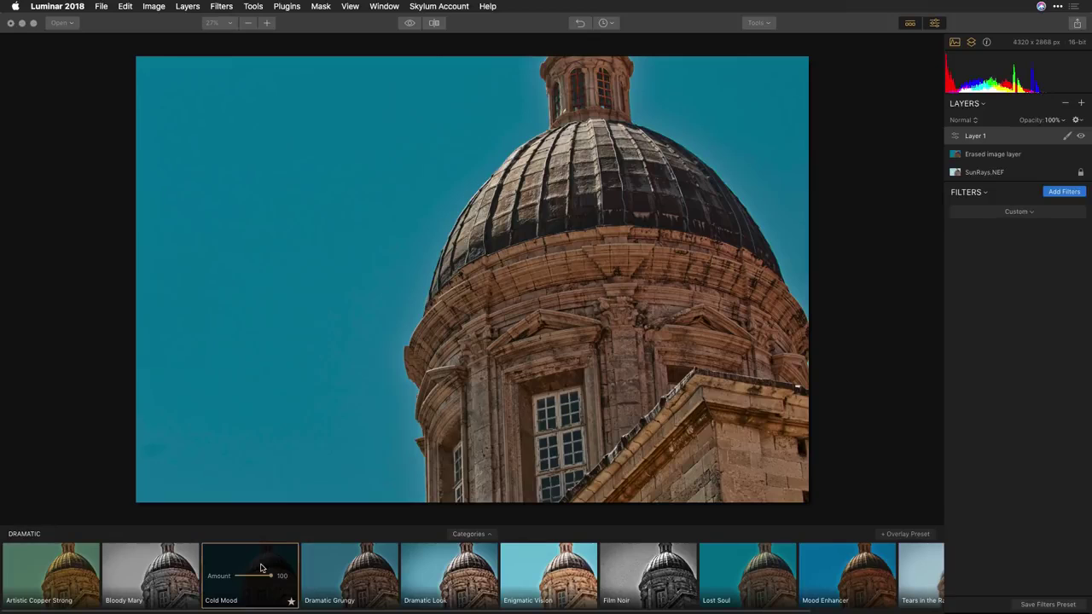
pyautogui.click(344, 573)
pyautogui.click(440, 570)
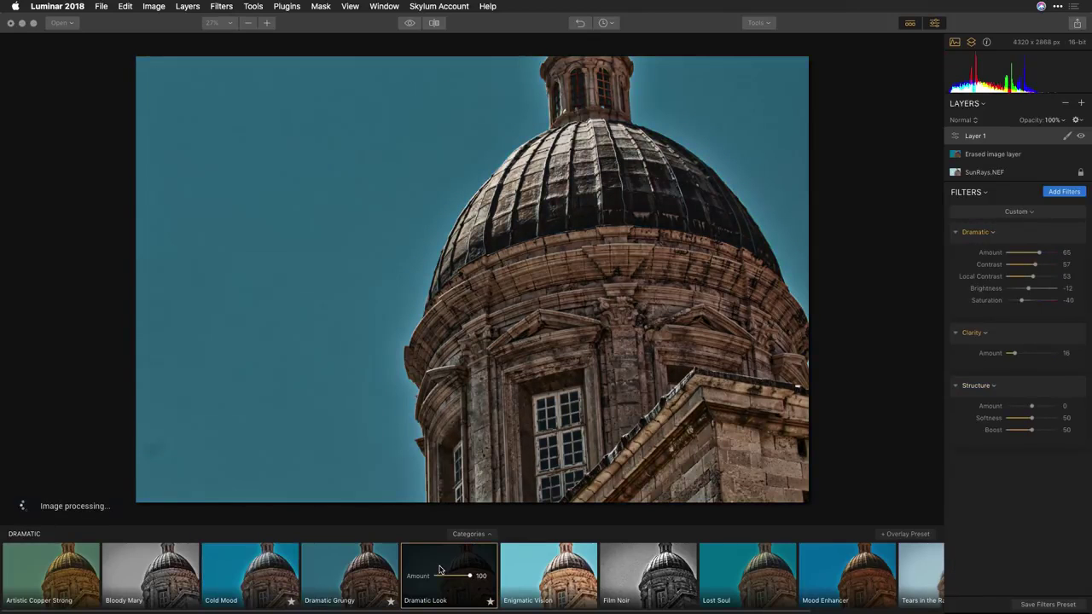
pyautogui.click(657, 567)
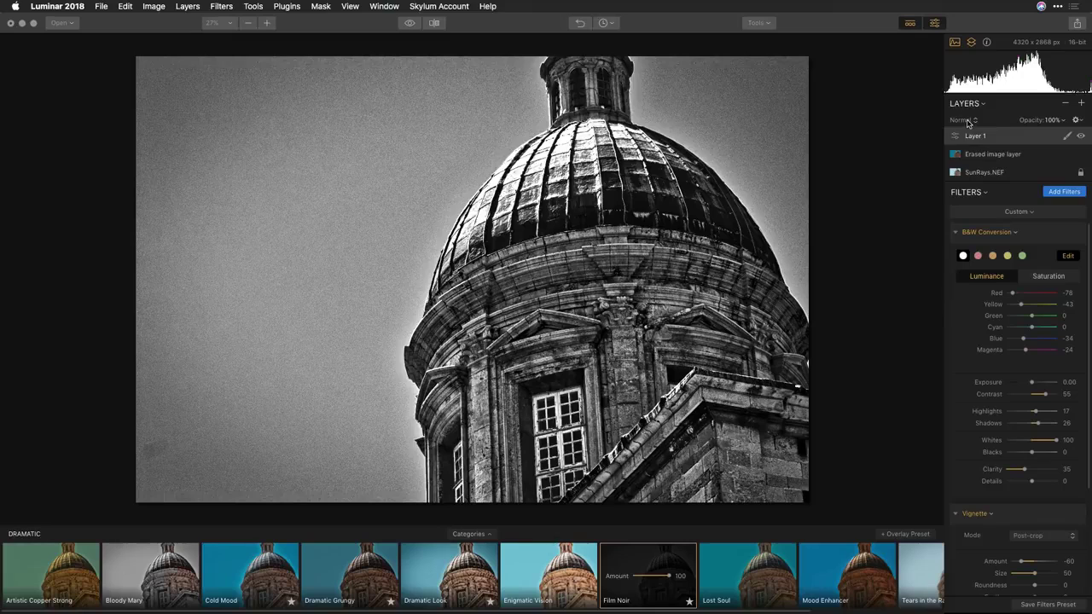
# - Set the Film Noir layer's blend mode to Soft Light and its opacity to 54%
pyautogui.click(967, 122)
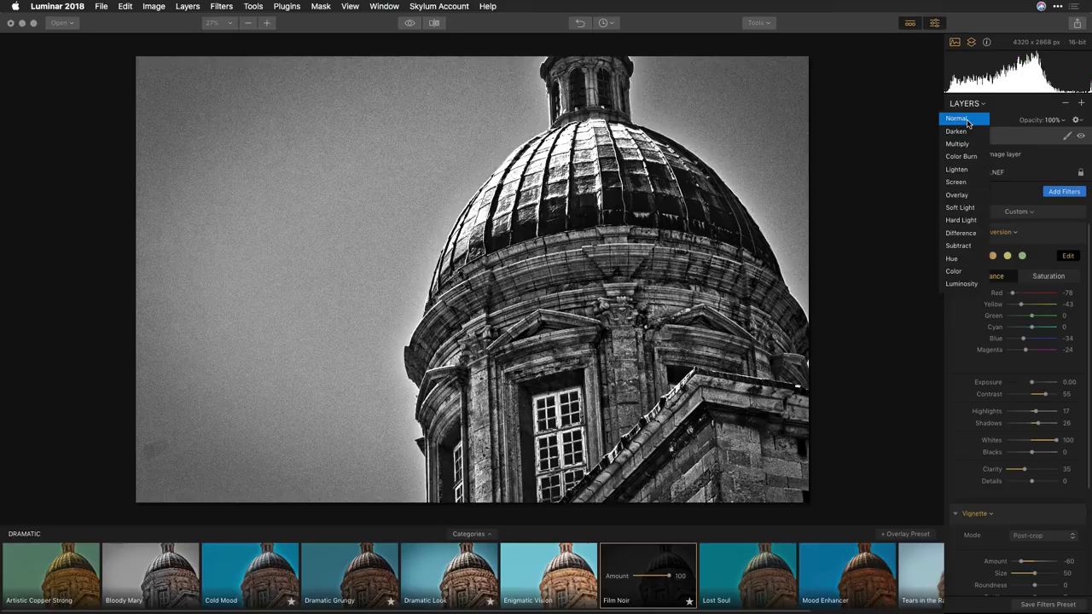
pyautogui.click(966, 208)
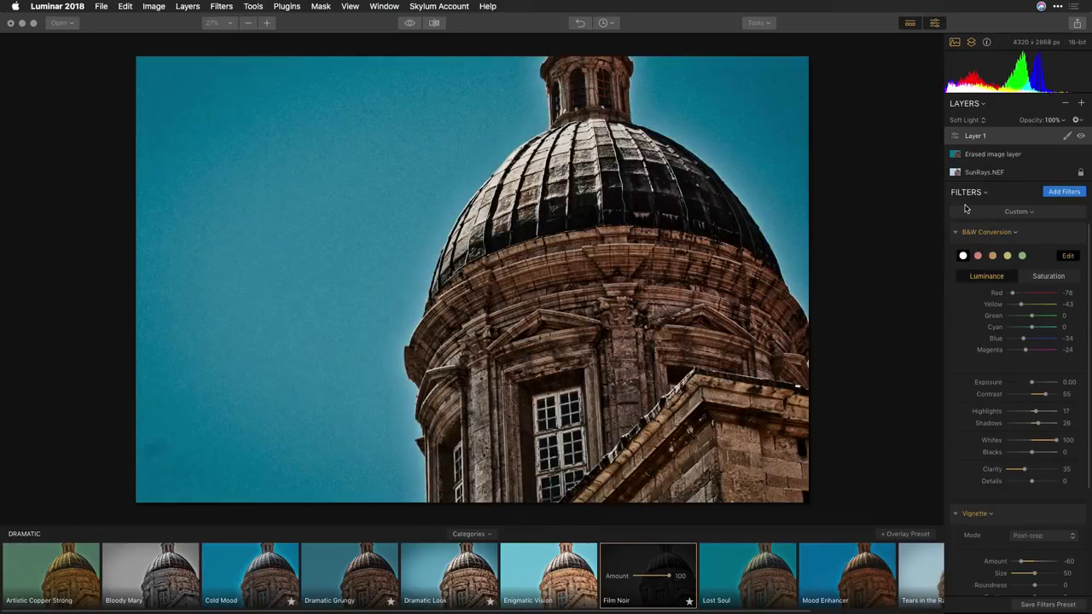
pyautogui.click(1064, 124)
pyautogui.moveTo(1064, 126); pyautogui.dragTo(1055, 132)
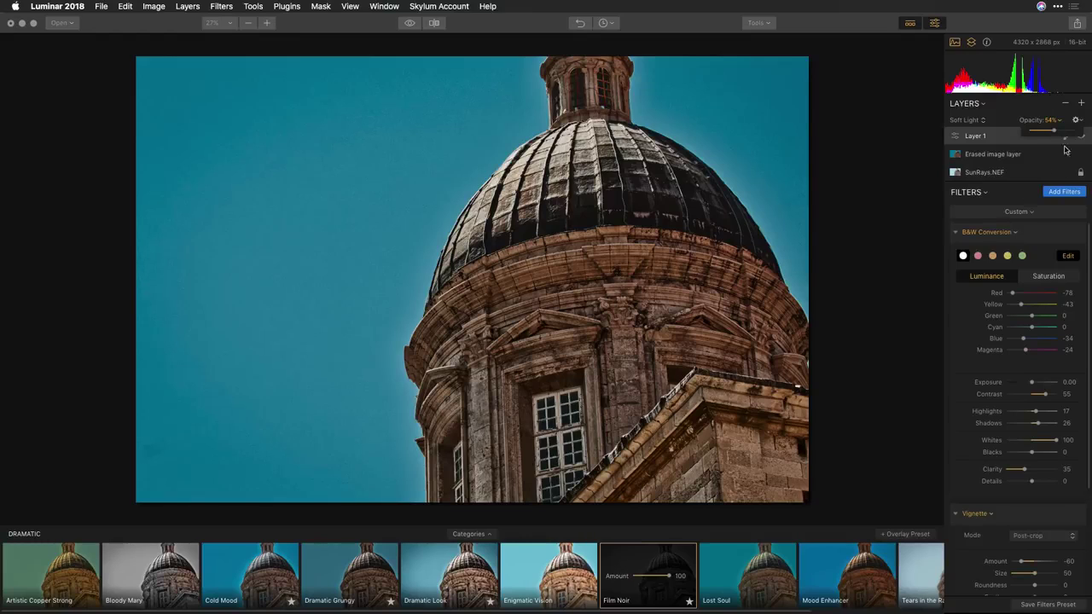
# - Add Texture.jpg from the 06 Creating Dramatic training folder as a new image layer
pyautogui.click(1082, 103)
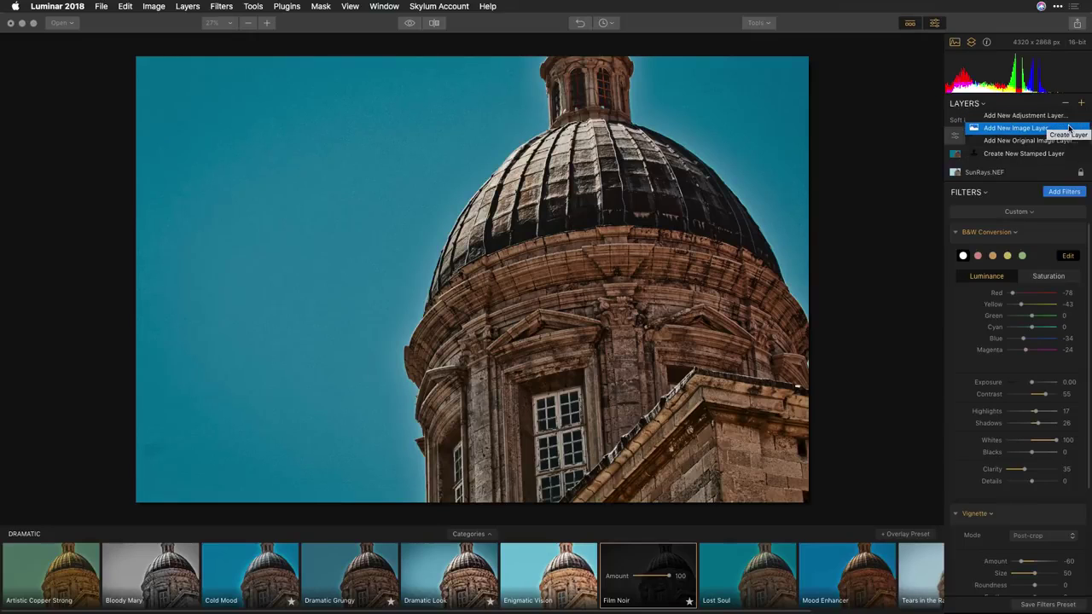
pyautogui.click(1069, 128)
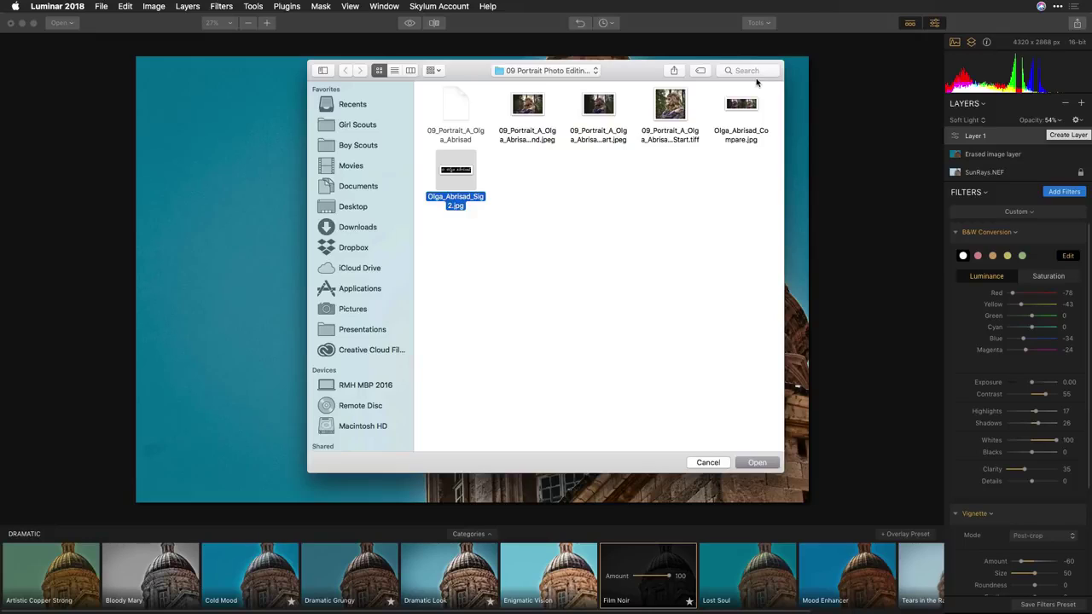
pyautogui.press('super+Up')
pyautogui.press('Down')
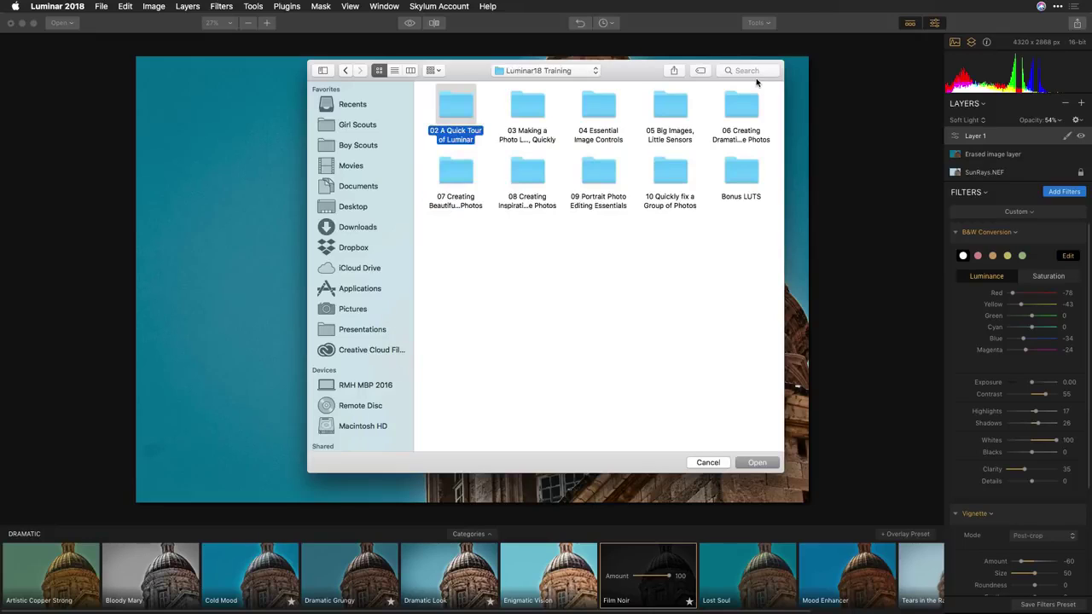
pyautogui.press('Down')
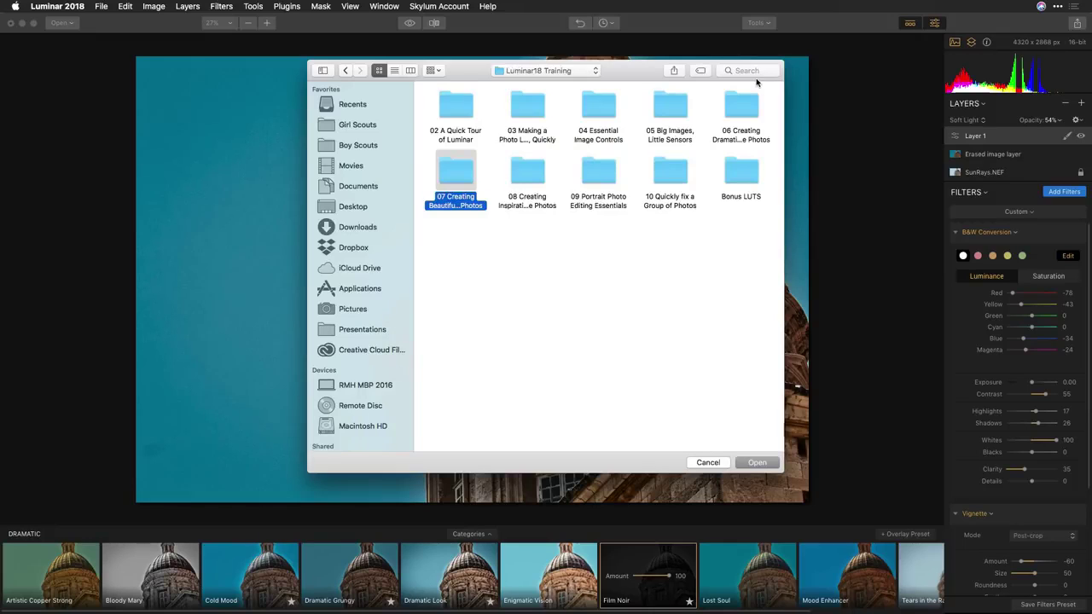
pyautogui.doubleClick(456, 173)
pyautogui.click(458, 172)
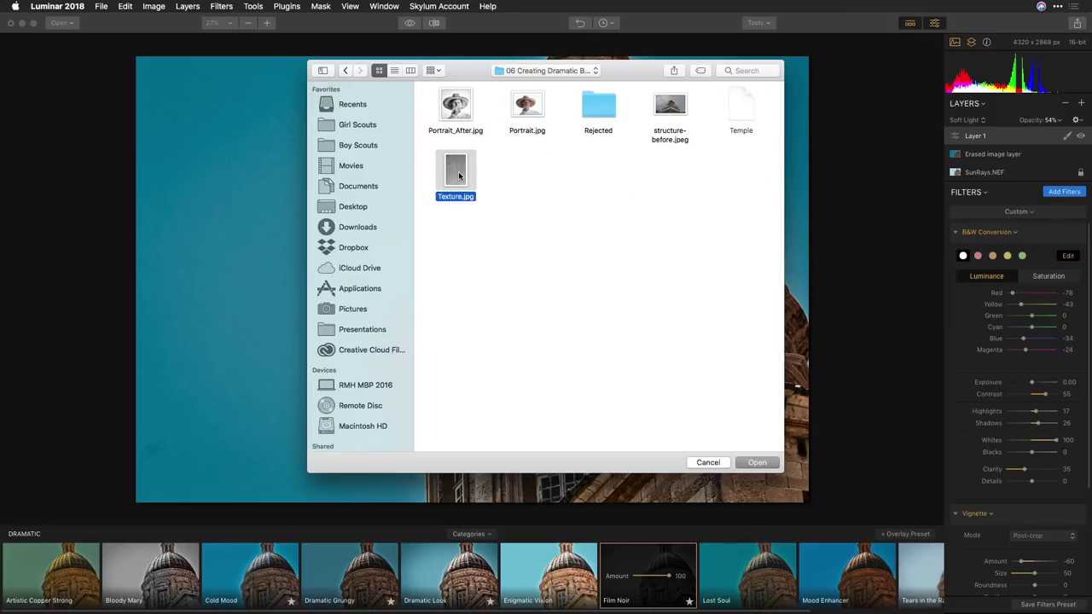
pyautogui.doubleClick(458, 172)
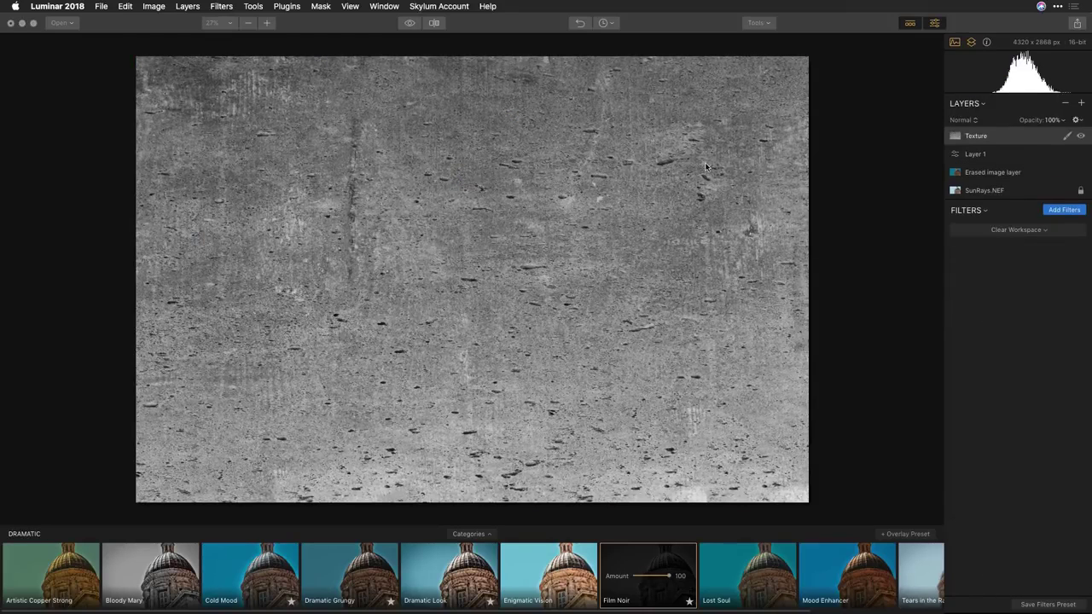
# - Set the Texture layer's blend mode to Soft Light and its opacity to 64%
pyautogui.click(967, 122)
pyautogui.click(964, 207)
pyautogui.click(1064, 122)
pyautogui.moveTo(1068, 130); pyautogui.dragTo(1060, 134)
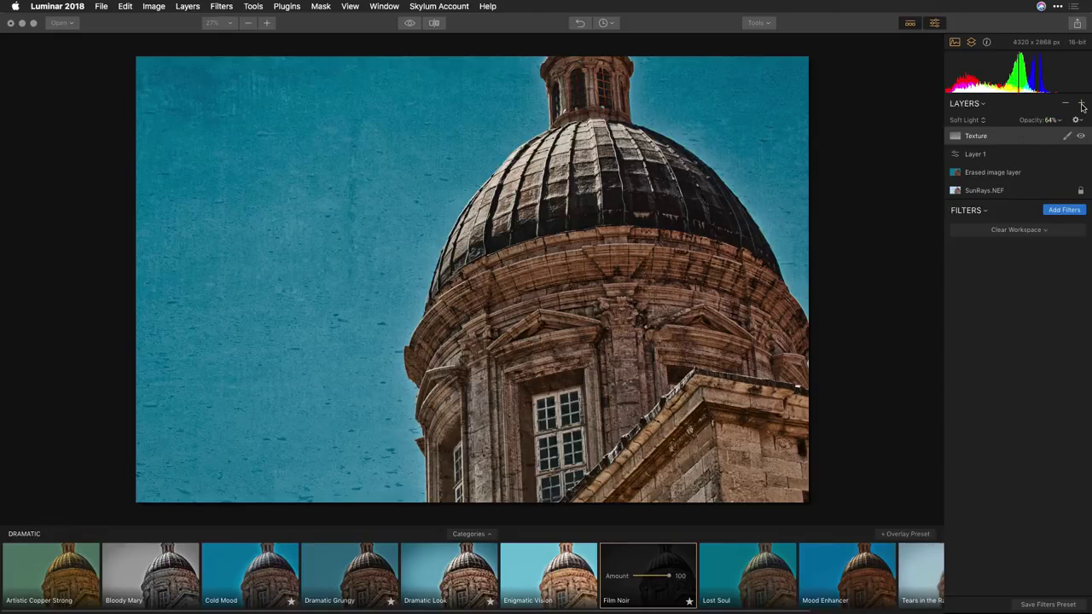
# - Add a new adjustment layer above Texture with the Exposure and High Key filters
pyautogui.click(1083, 104)
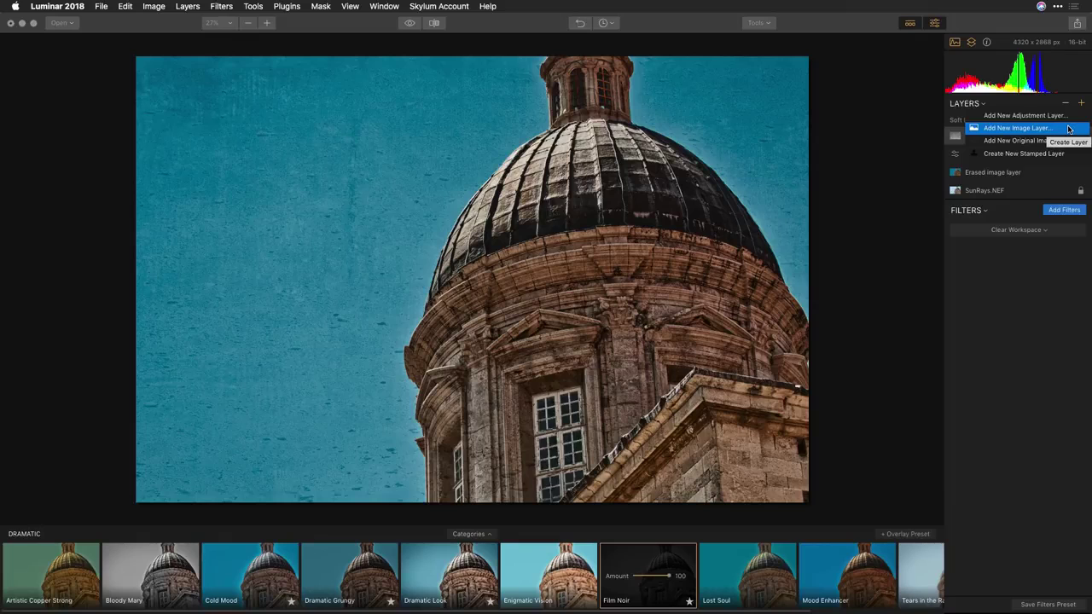
pyautogui.click(1063, 116)
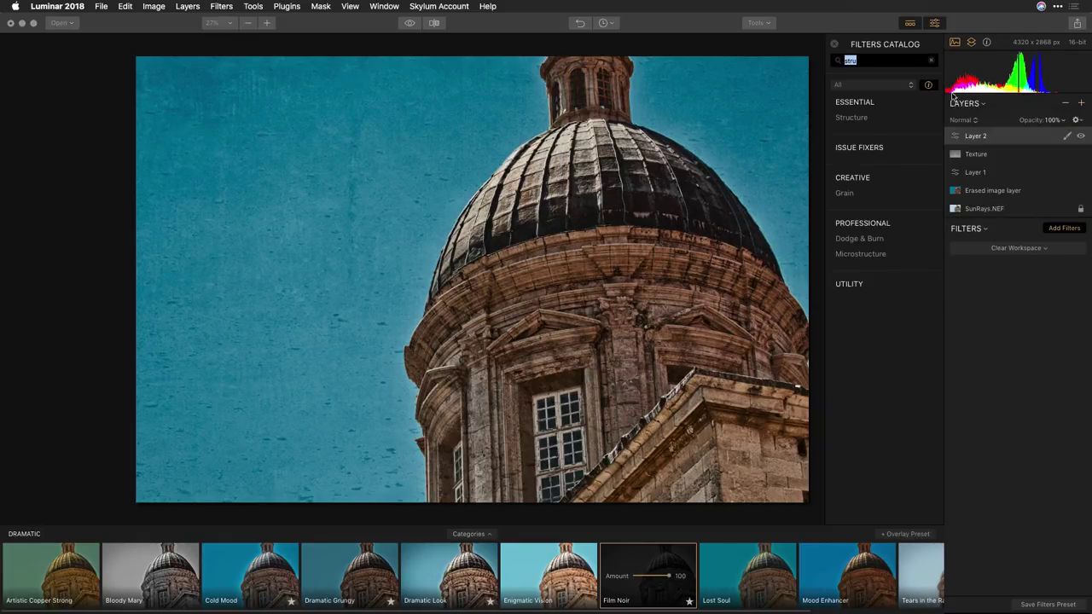
pyautogui.write('expos')
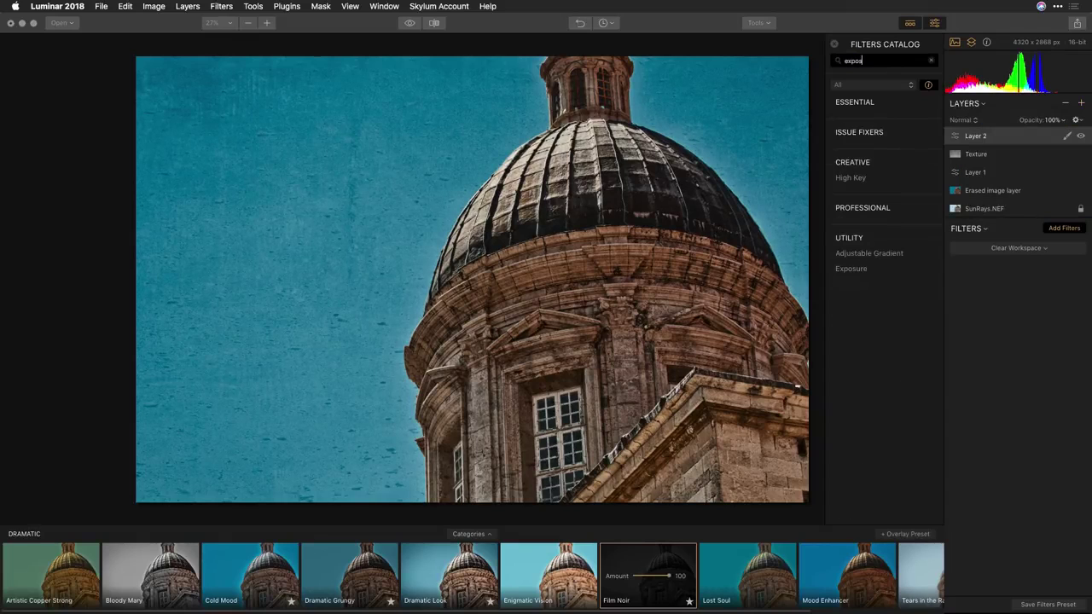
pyautogui.click(856, 270)
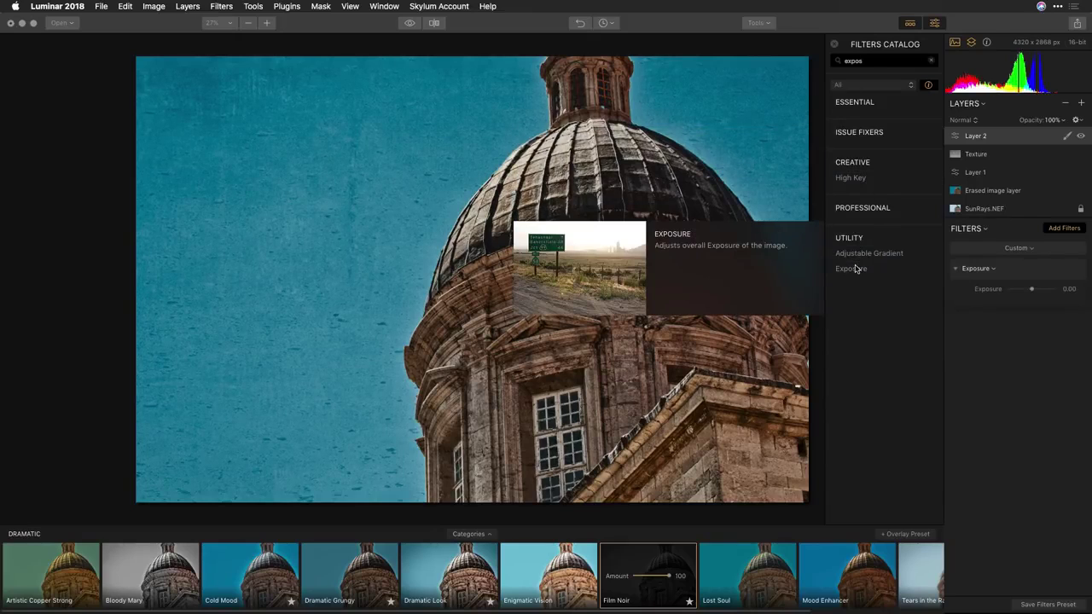
pyautogui.click(858, 178)
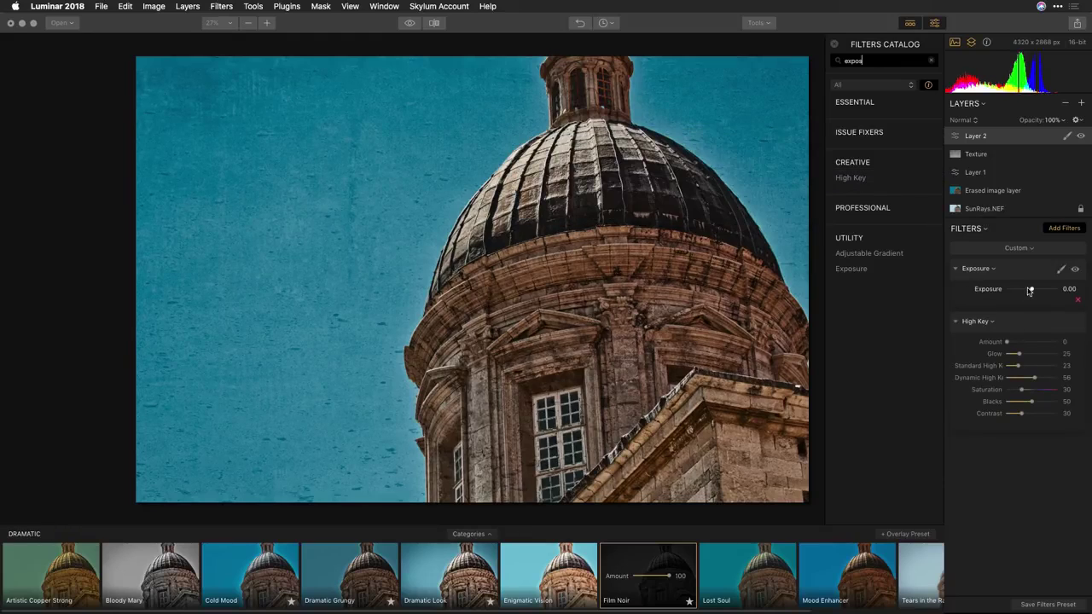
# - Set Exposure to -1.38 and, in High Key, Amount 57, Glow 100, Standard High Key 32 and Blacks 0
pyautogui.moveTo(1030, 291); pyautogui.dragTo(1027, 290)
pyautogui.click(1024, 342)
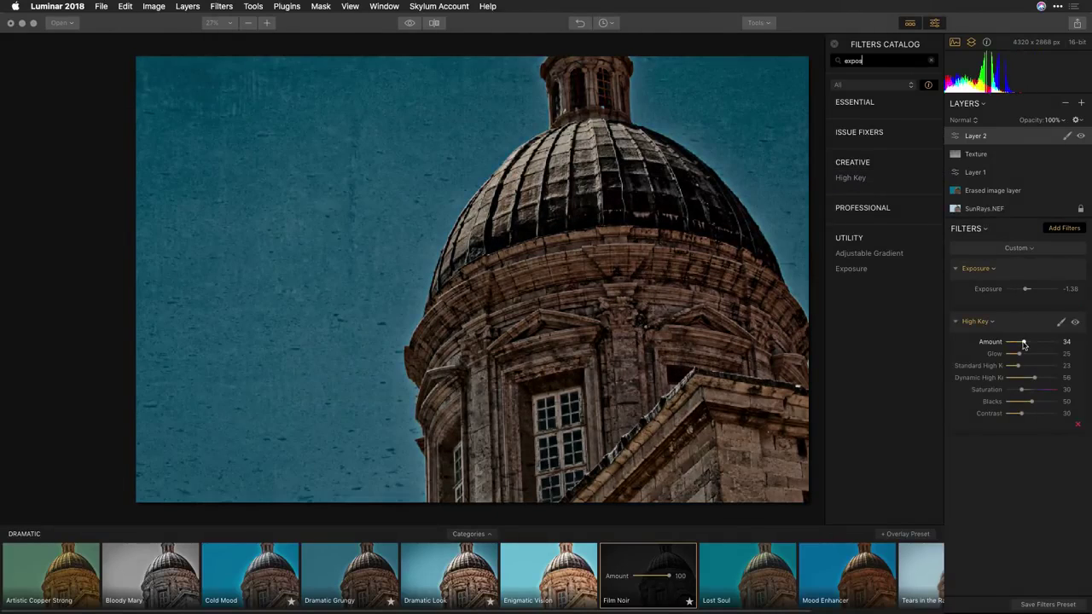
pyautogui.moveTo(1026, 343); pyautogui.dragTo(1002, 412)
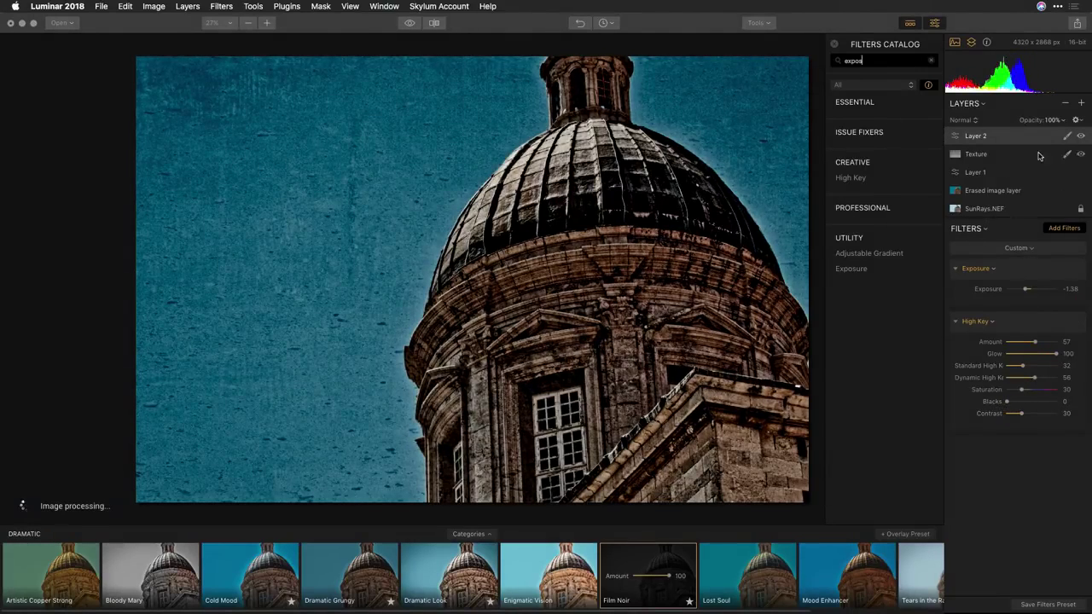
# - Draw and position a radial mask around the dome on Layer 2, finish it, and compare the photo with the layer hidden and shown
pyautogui.click(1066, 142)
pyautogui.click(1011, 162)
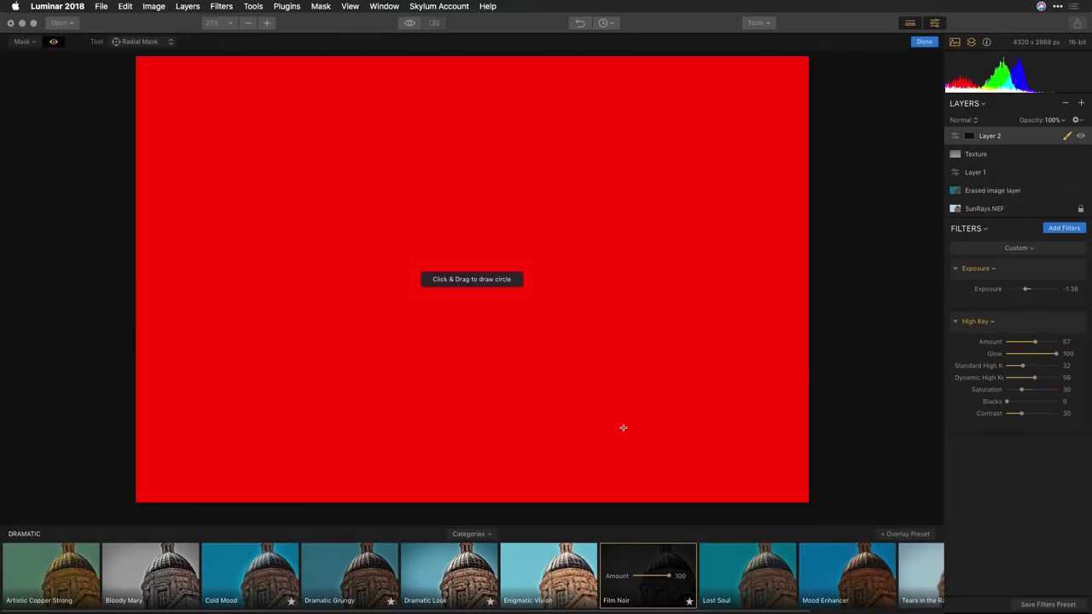
pyautogui.moveTo(623, 427); pyautogui.dragTo(383, 231)
pyautogui.moveTo(506, 299); pyautogui.dragTo(547, 256)
pyautogui.press('Return')
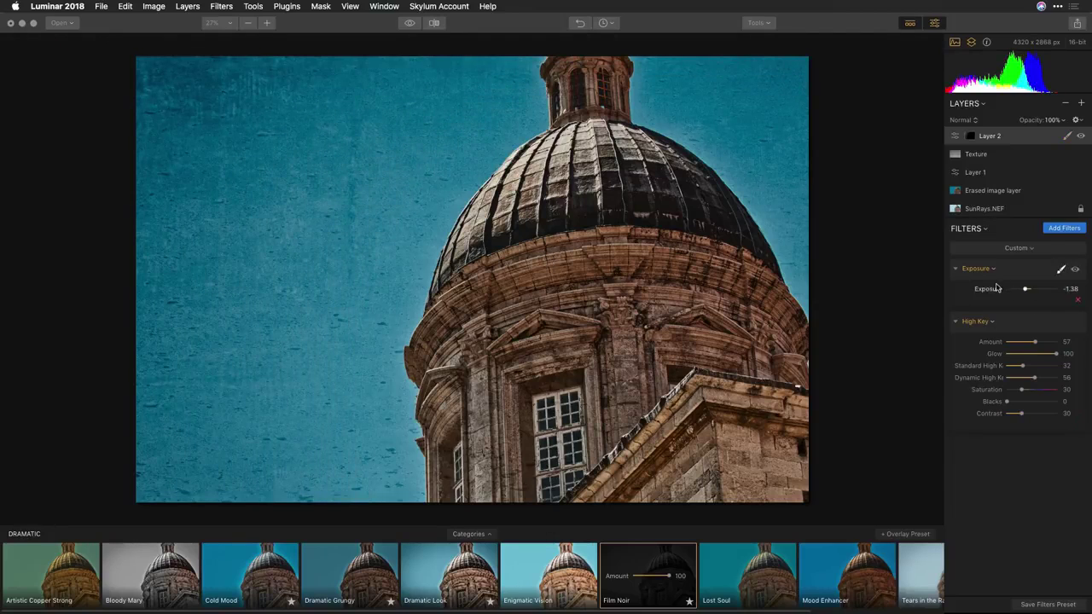
pyautogui.click(1082, 136)
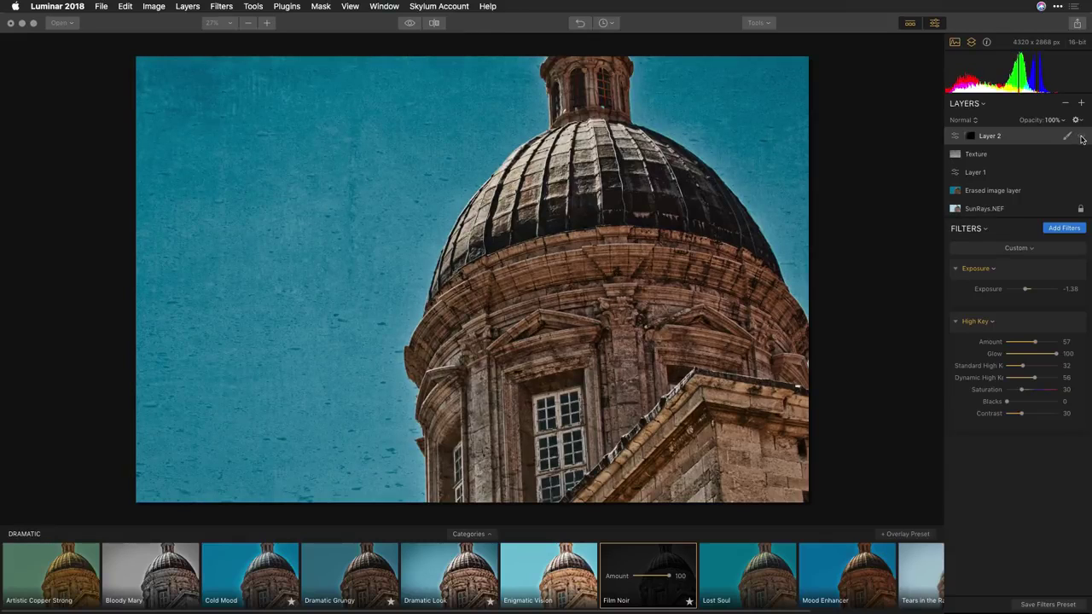
pyautogui.click(1081, 137)
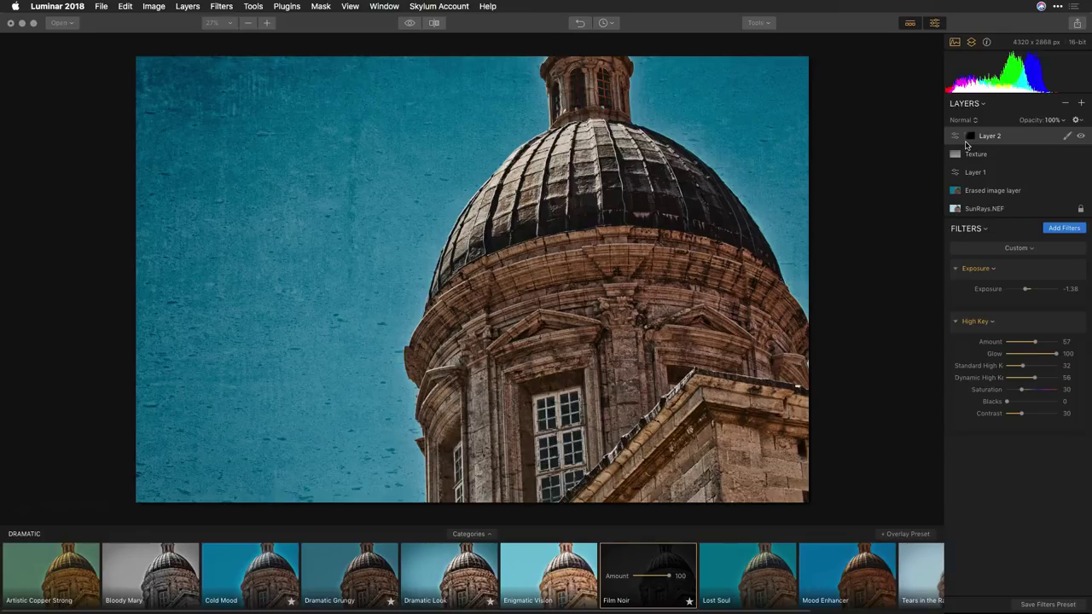
# - Examine the export and sharing destinations, and check the host applications available for the plugin installation
pyautogui.click(1080, 26)
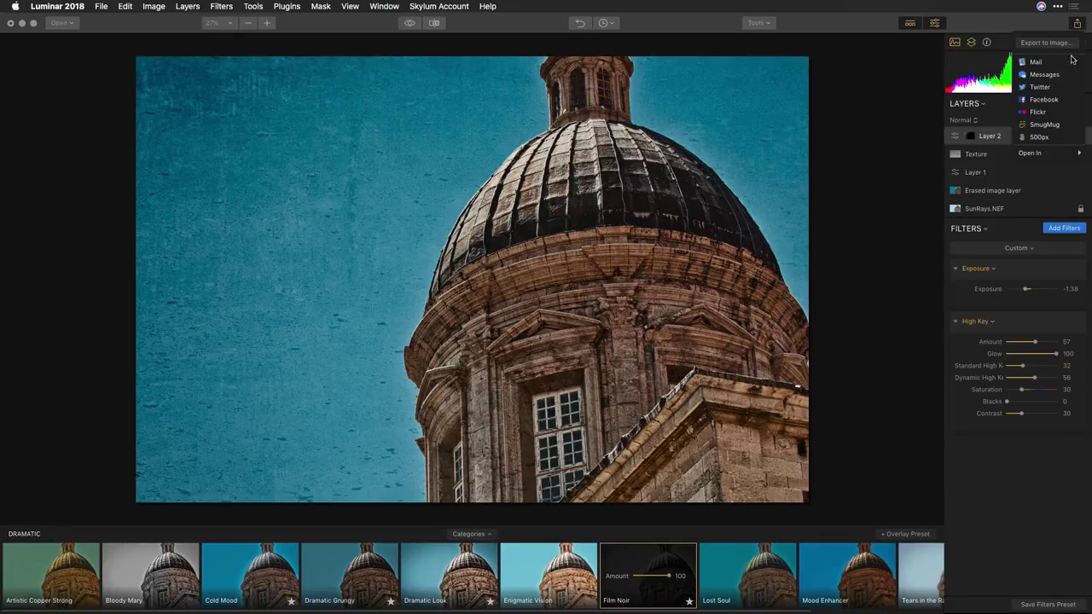
pyautogui.click(858, 122)
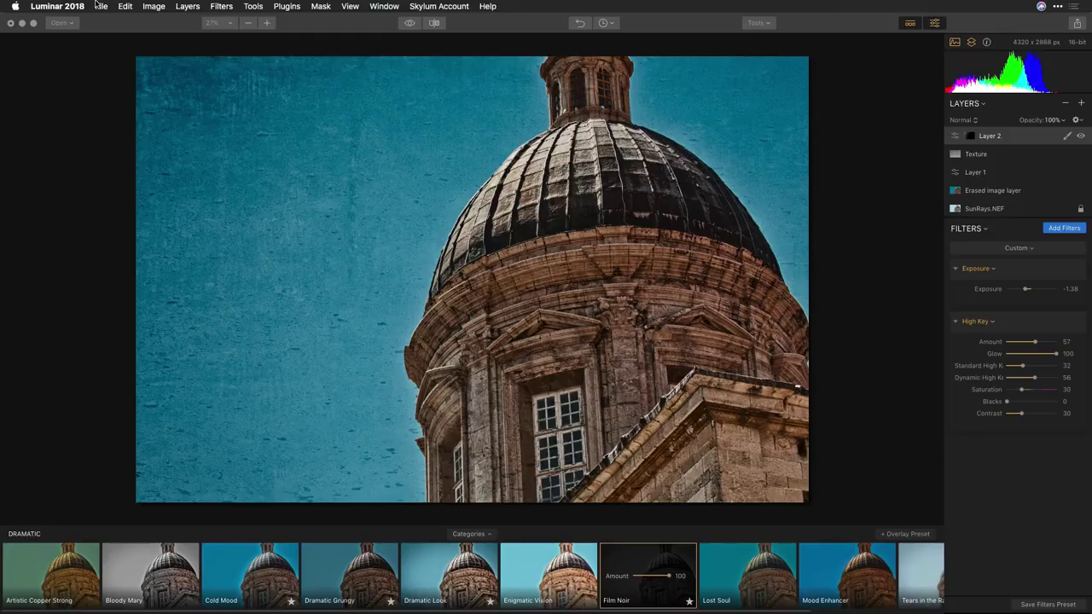
pyautogui.click(68, 6)
pyautogui.click(65, 47)
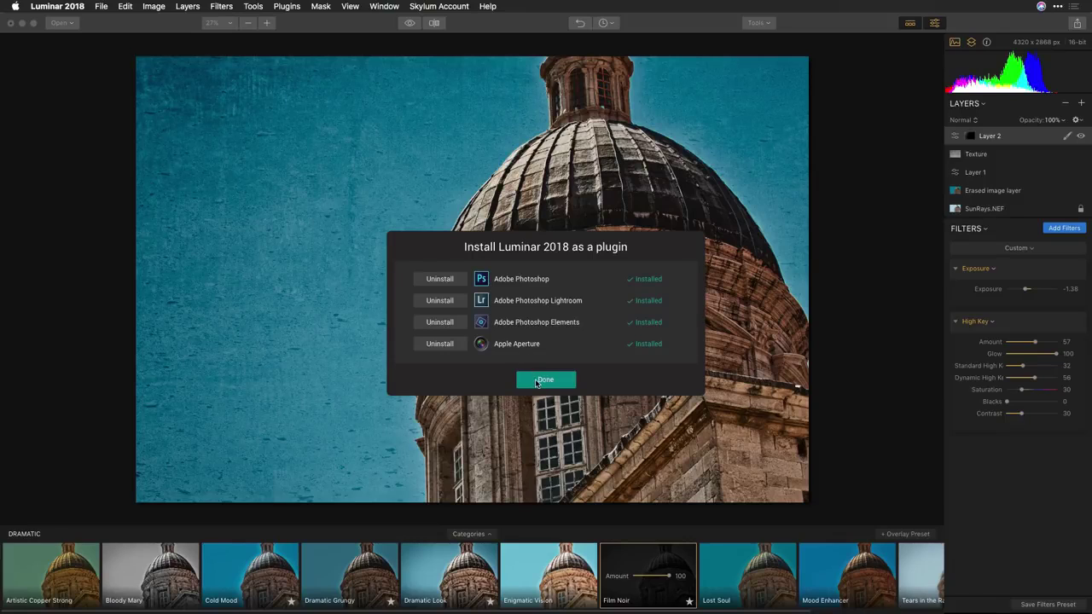
pyautogui.click(537, 382)
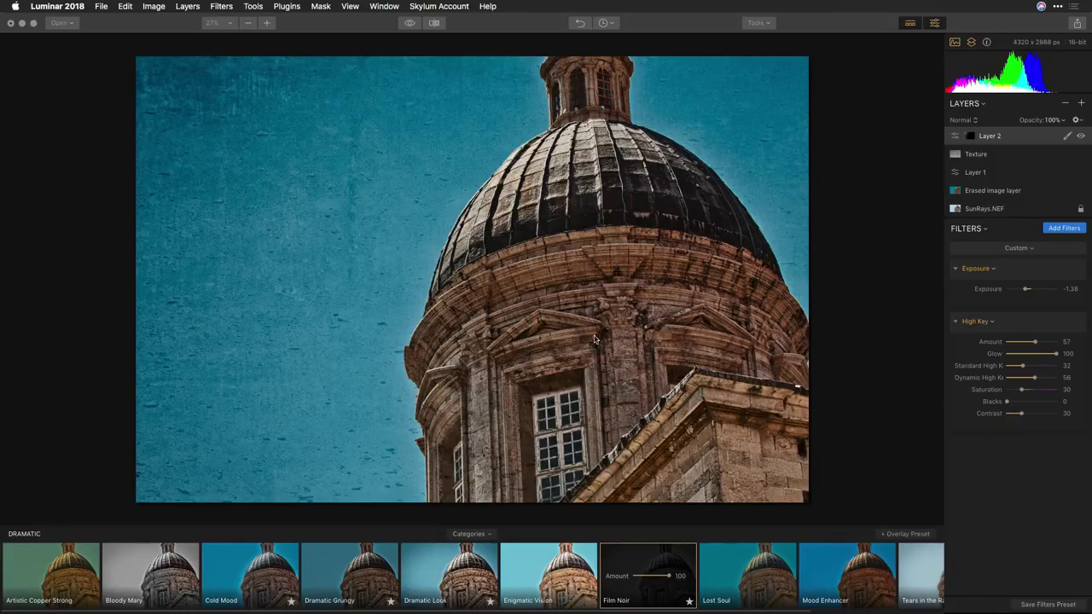